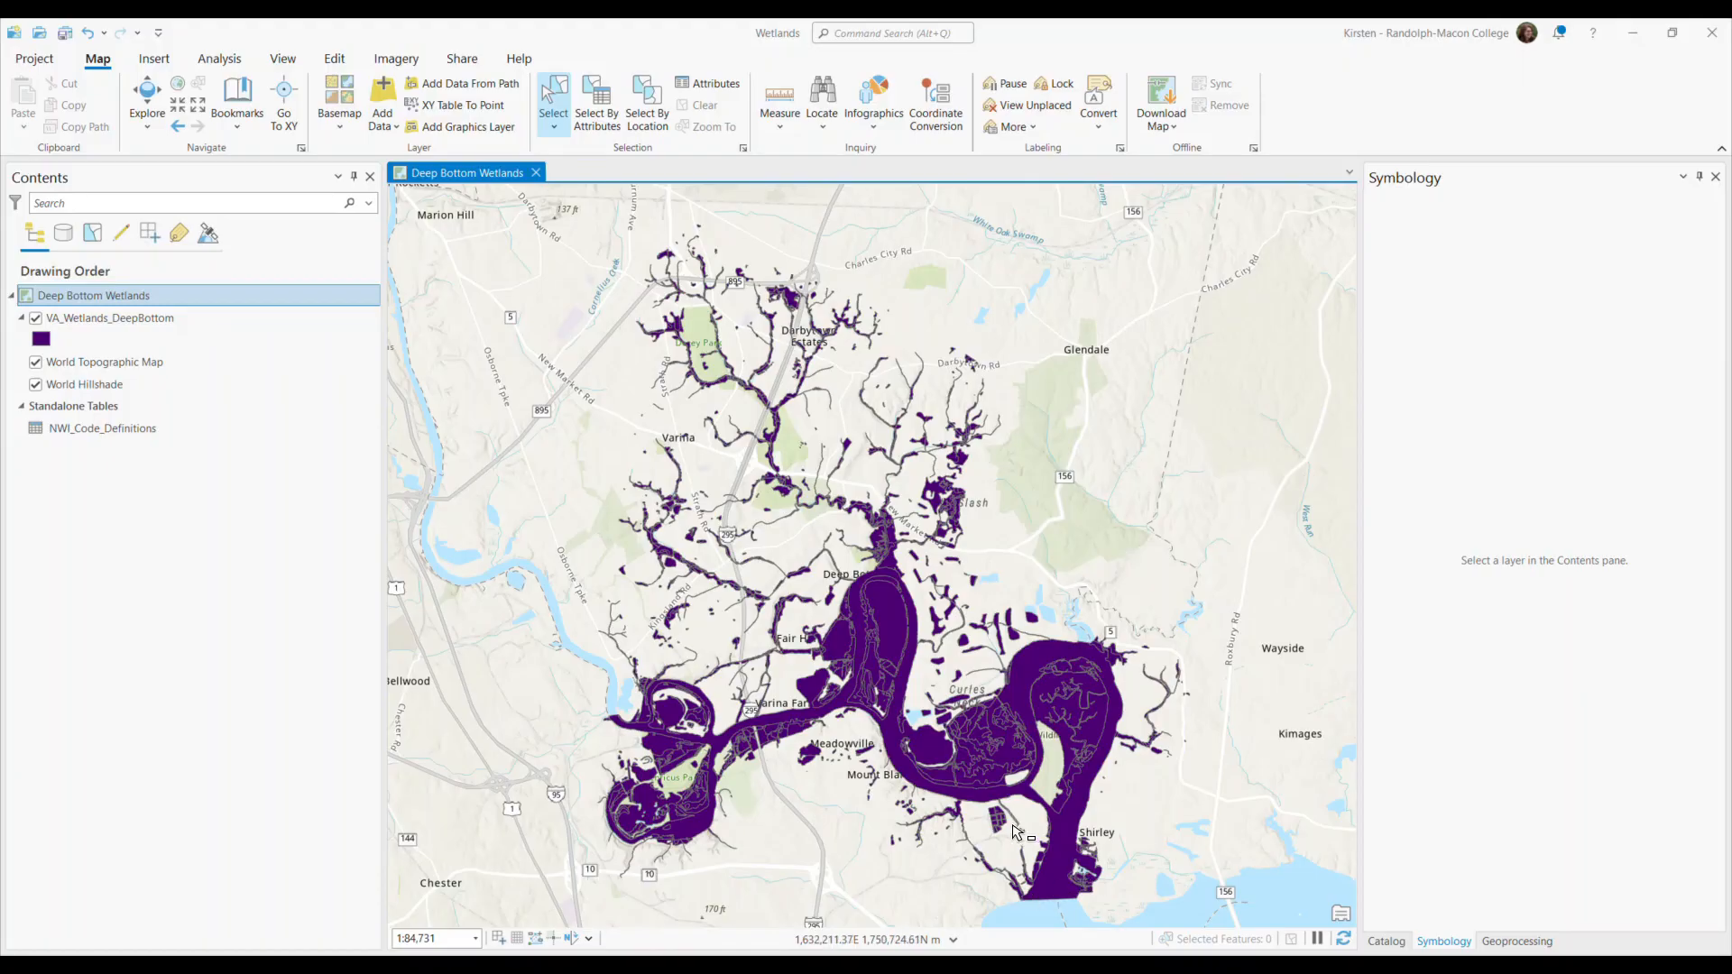
# Open the VA_Wetlands_DeepBottom attribute table, widen the WETLAND_TYPE column to show full names, and highlight the ATTRIBUTE column.
pyautogui.rightClick(171, 325)
pyautogui.click(241, 415)
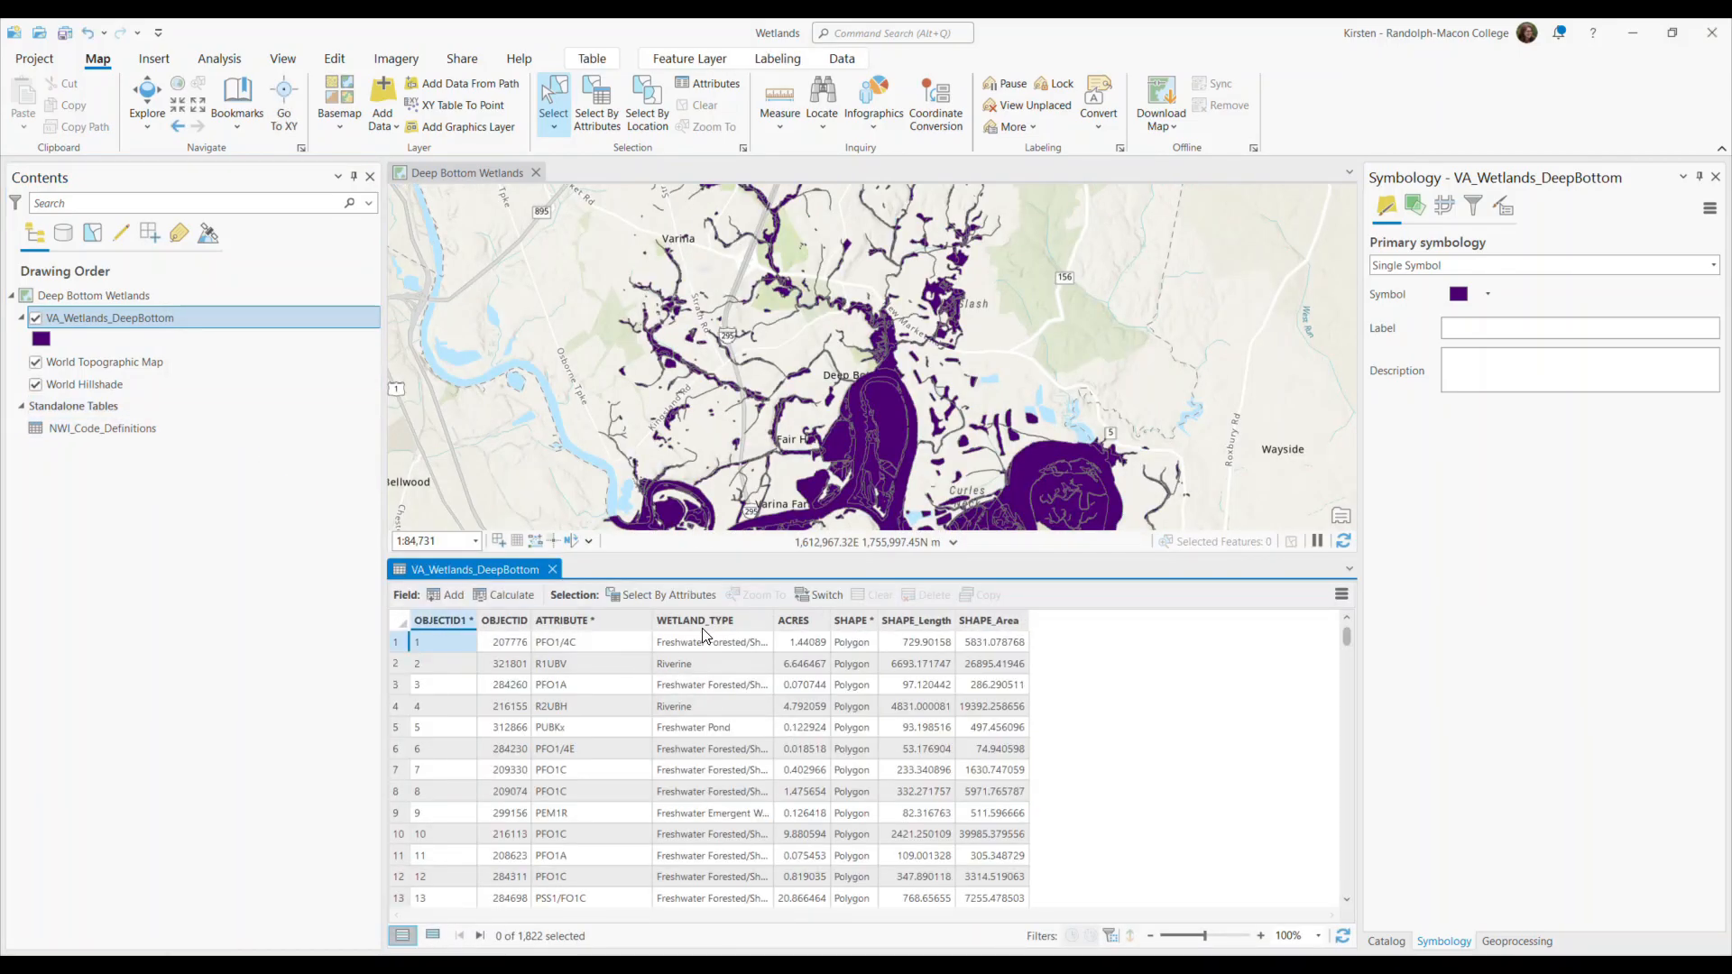
pyautogui.moveTo(774, 620); pyautogui.dragTo(901, 621)
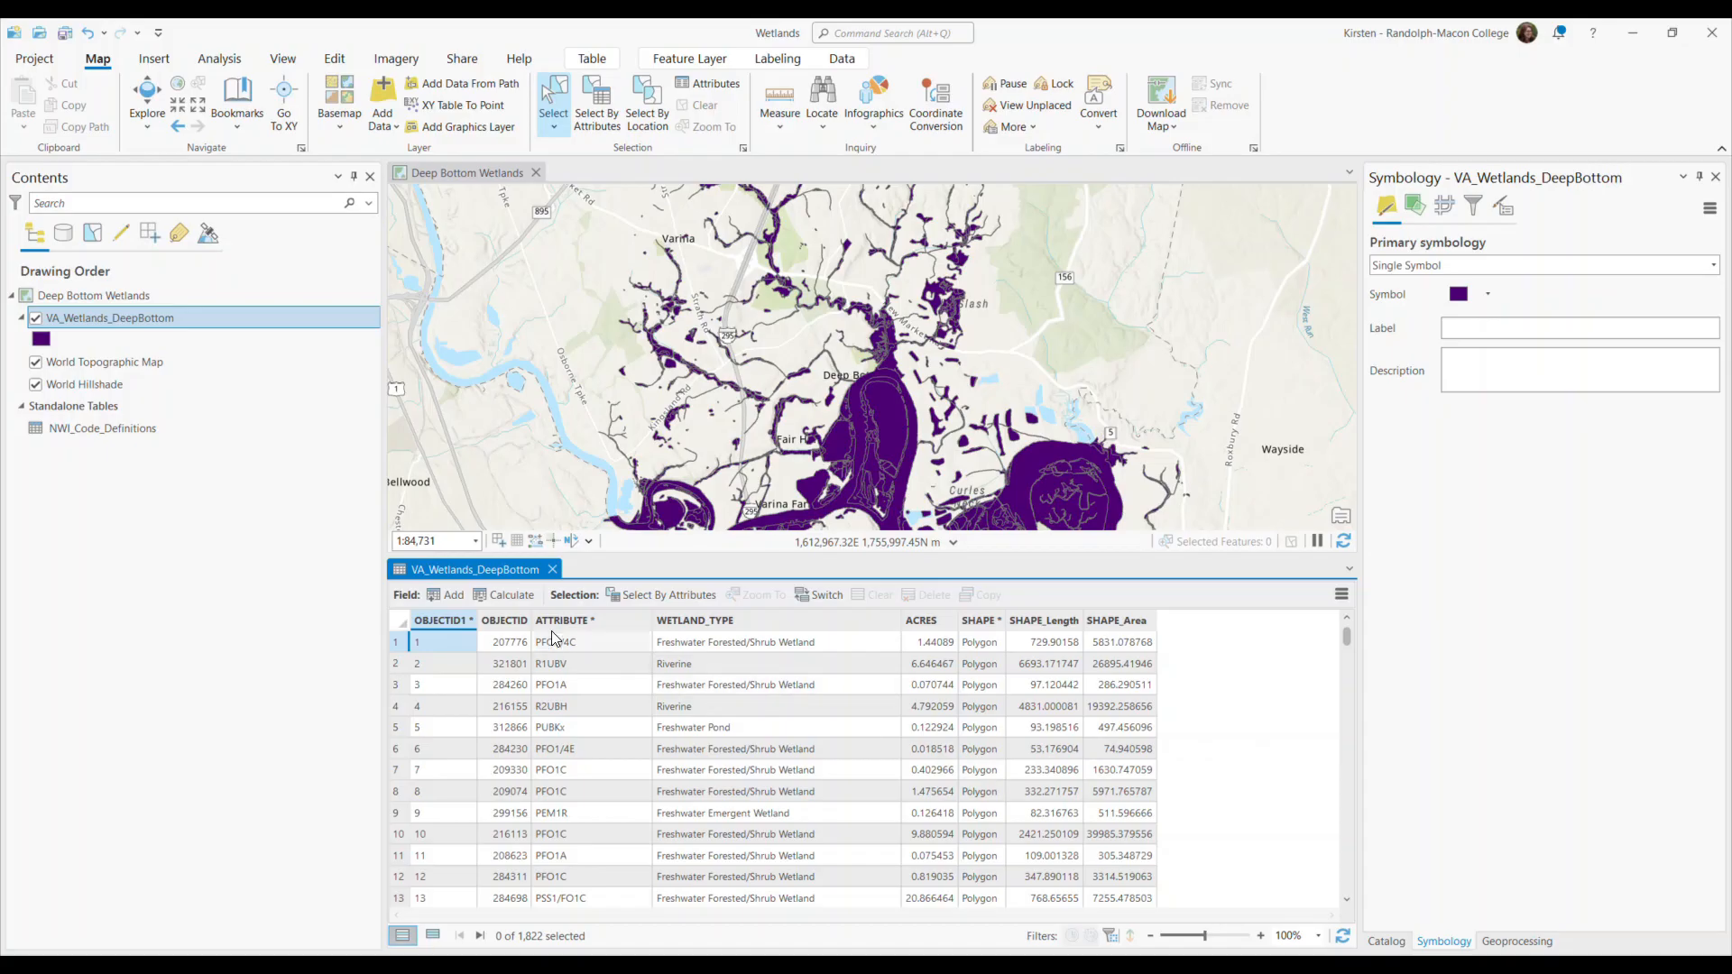
pyautogui.click(581, 622)
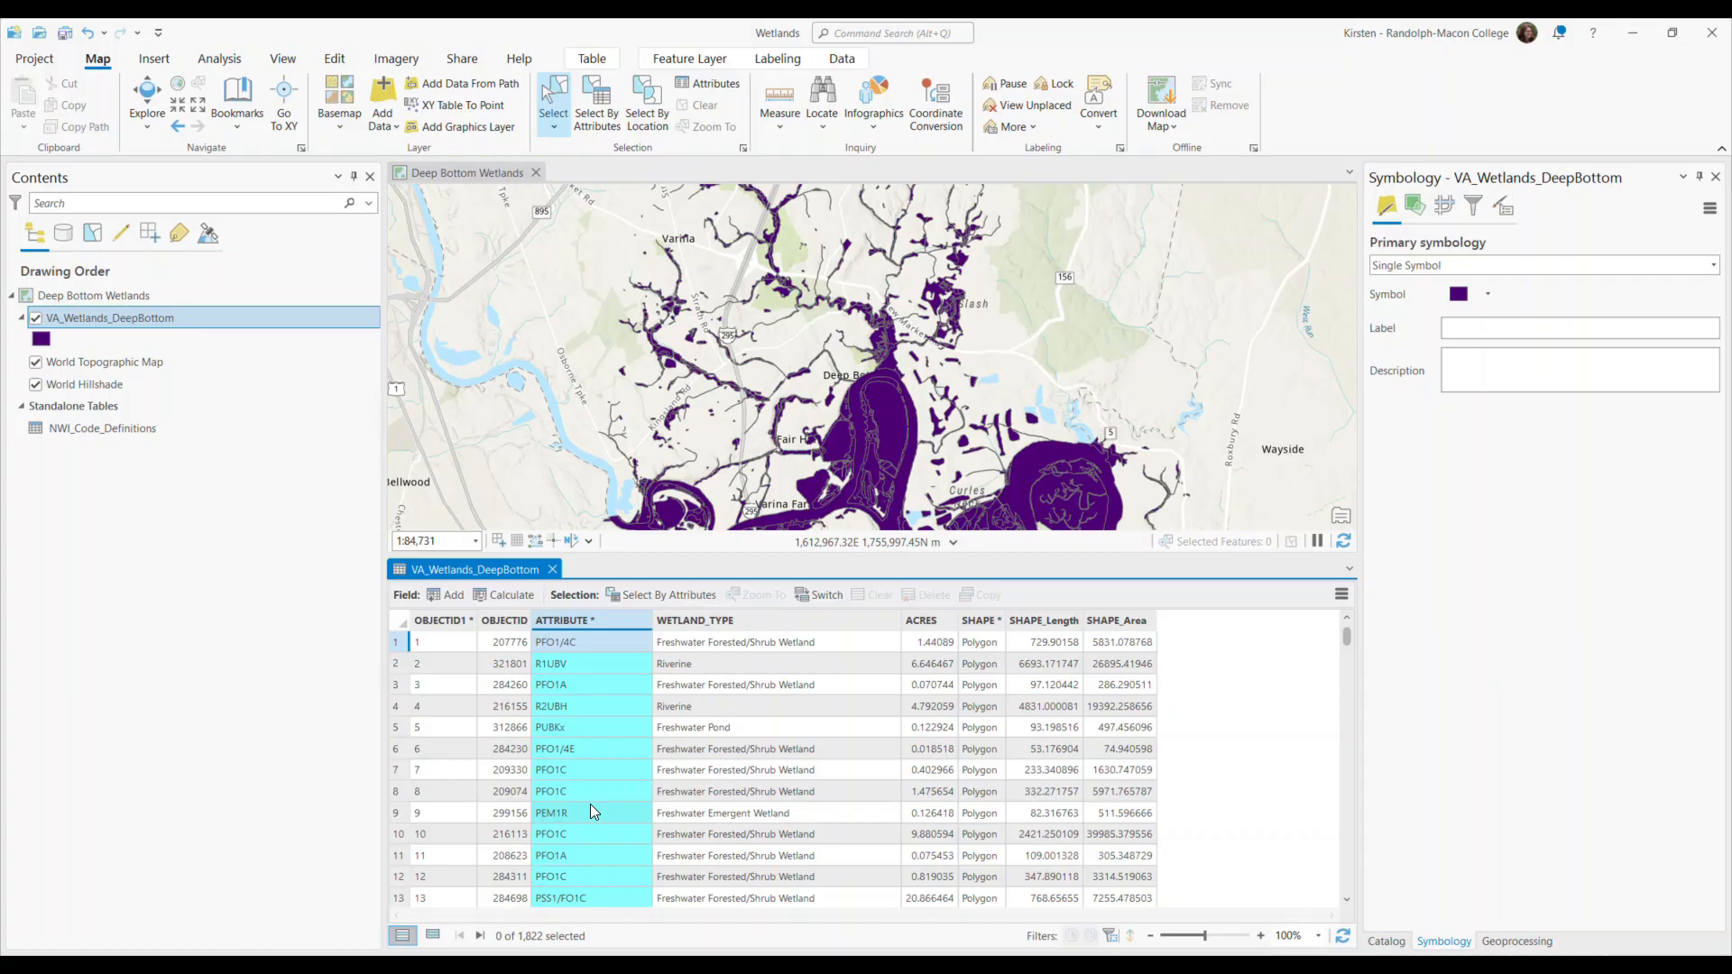
# Open the NWI_Code_Definitions standalone table and compare its fields with those of the VA_Wetlands_DeepBottom table.
pyautogui.rightClick(106, 437)
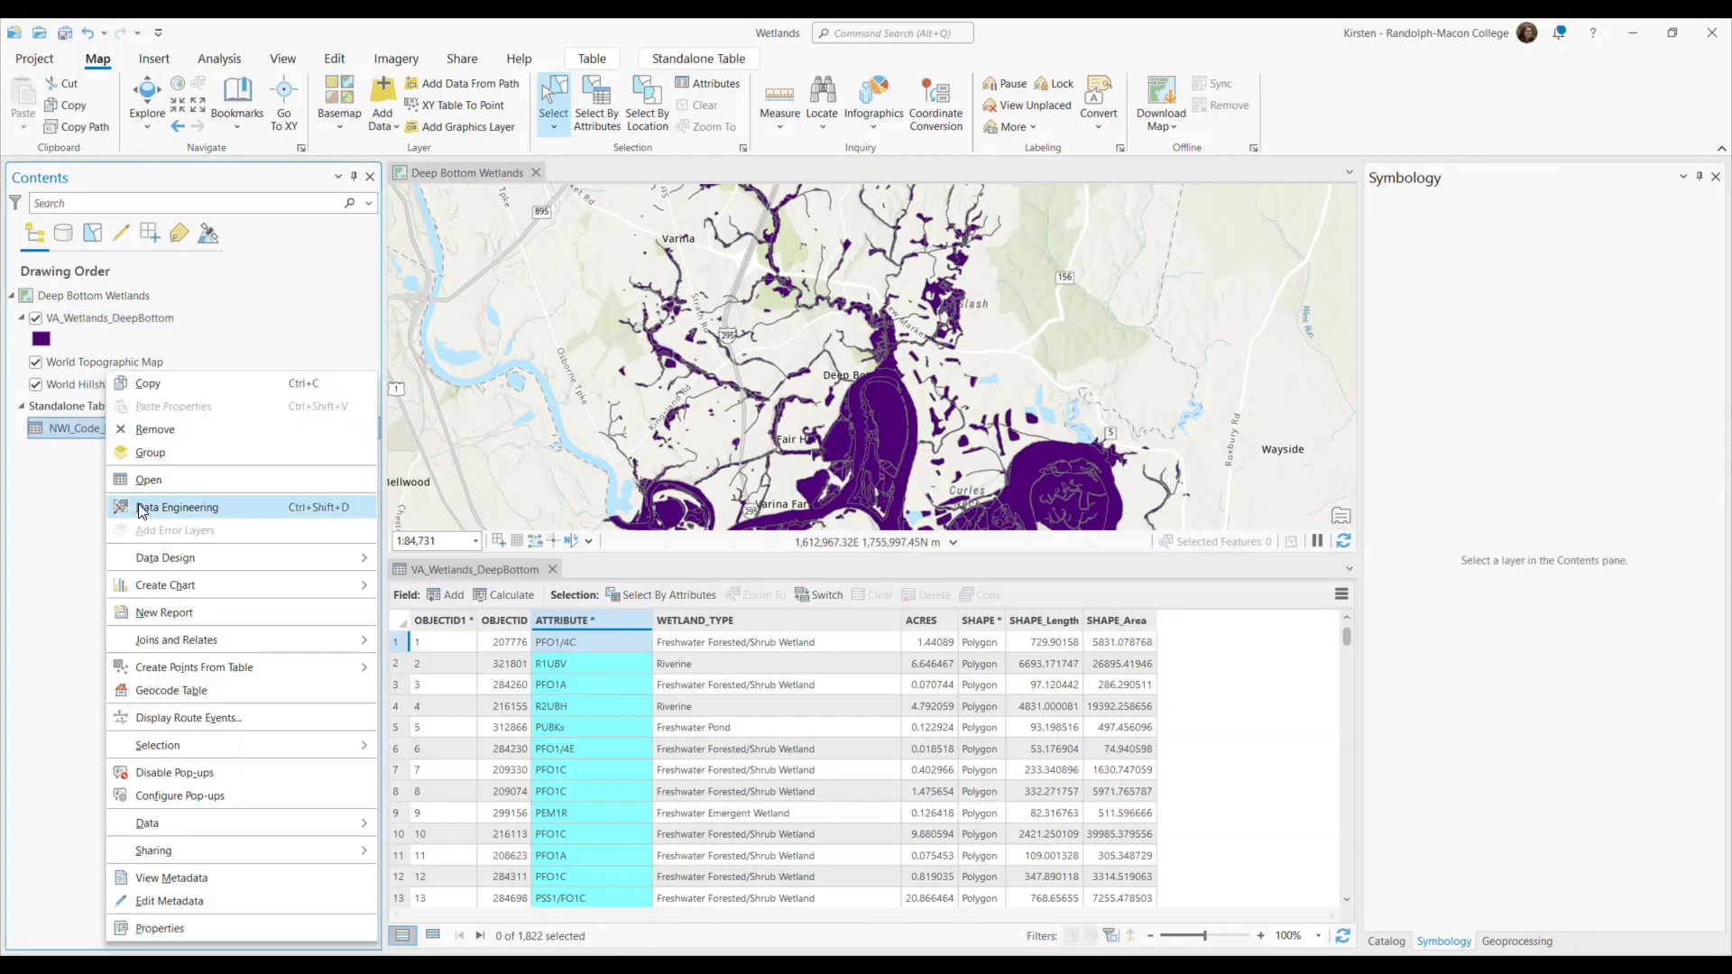
pyautogui.click(160, 478)
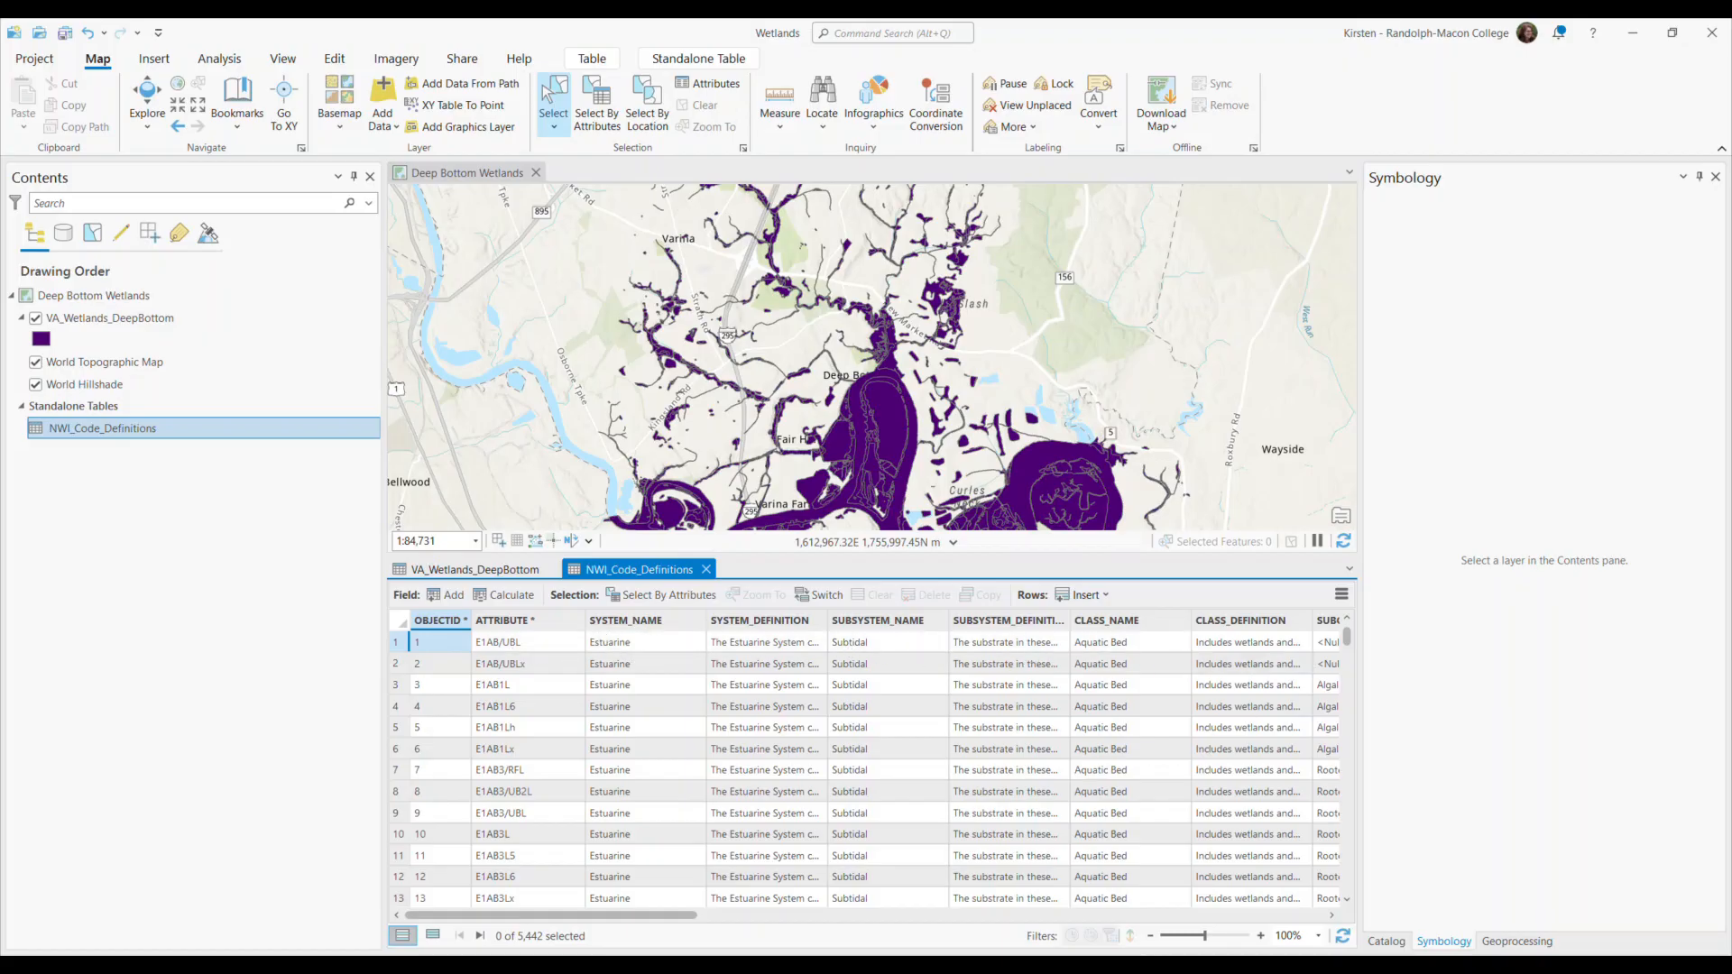
pyautogui.moveTo(636, 915); pyautogui.dragTo(515, 953)
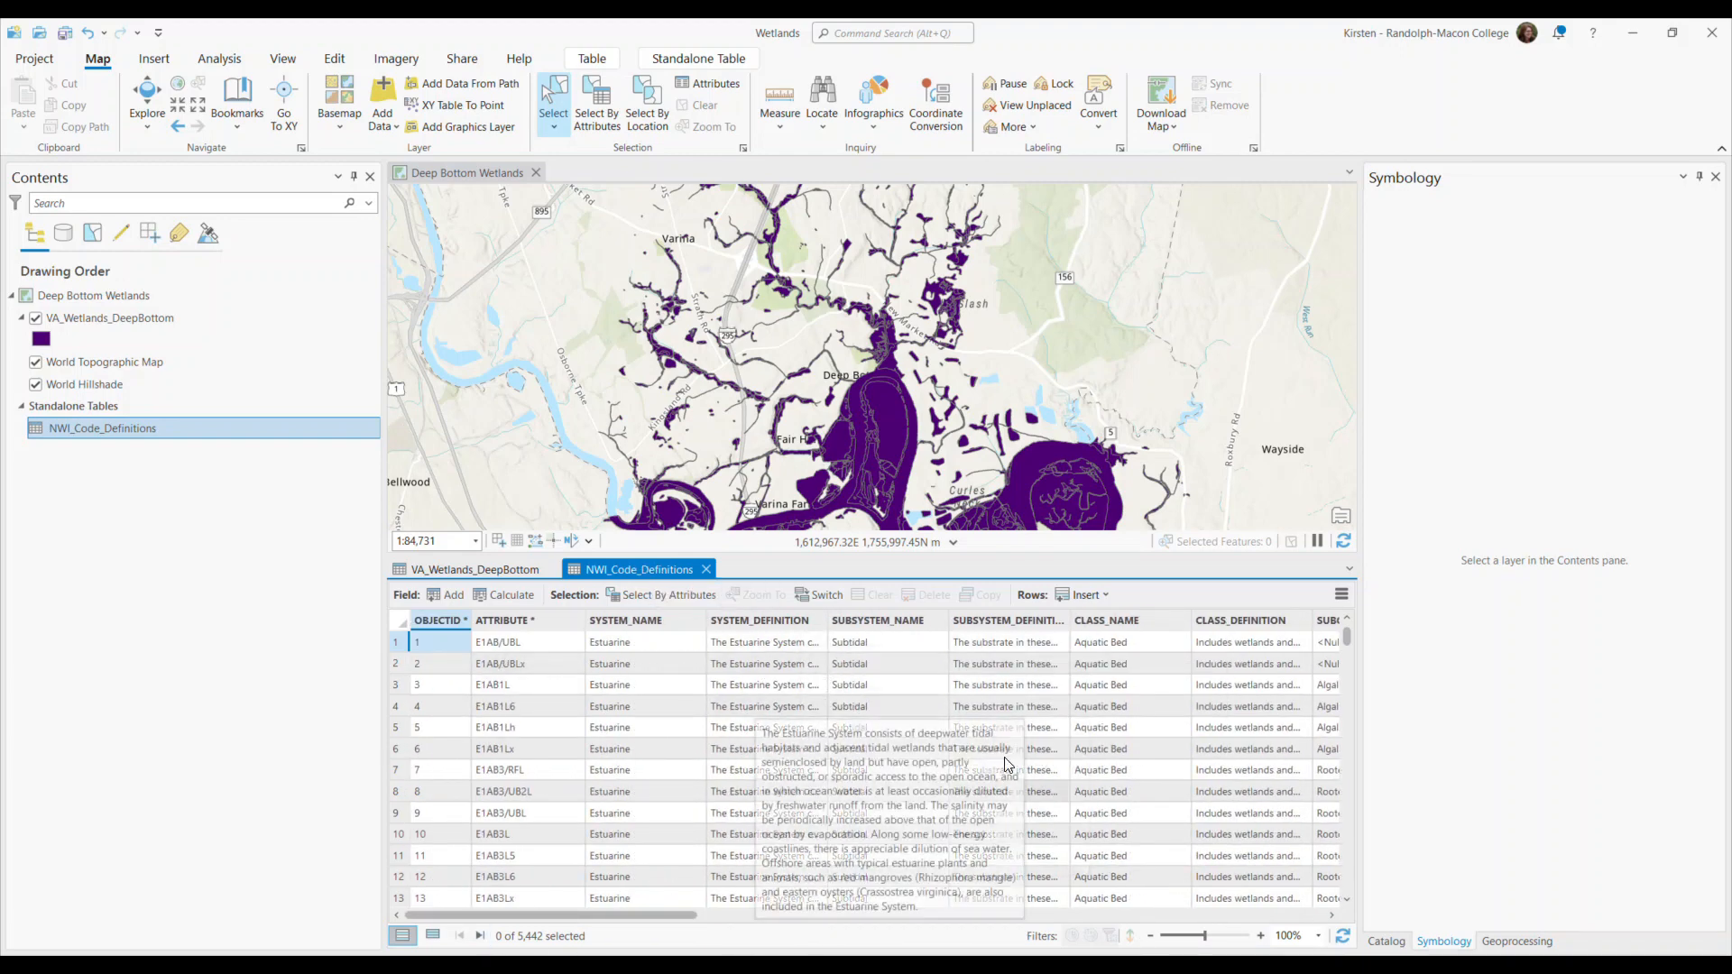
pyautogui.click(474, 569)
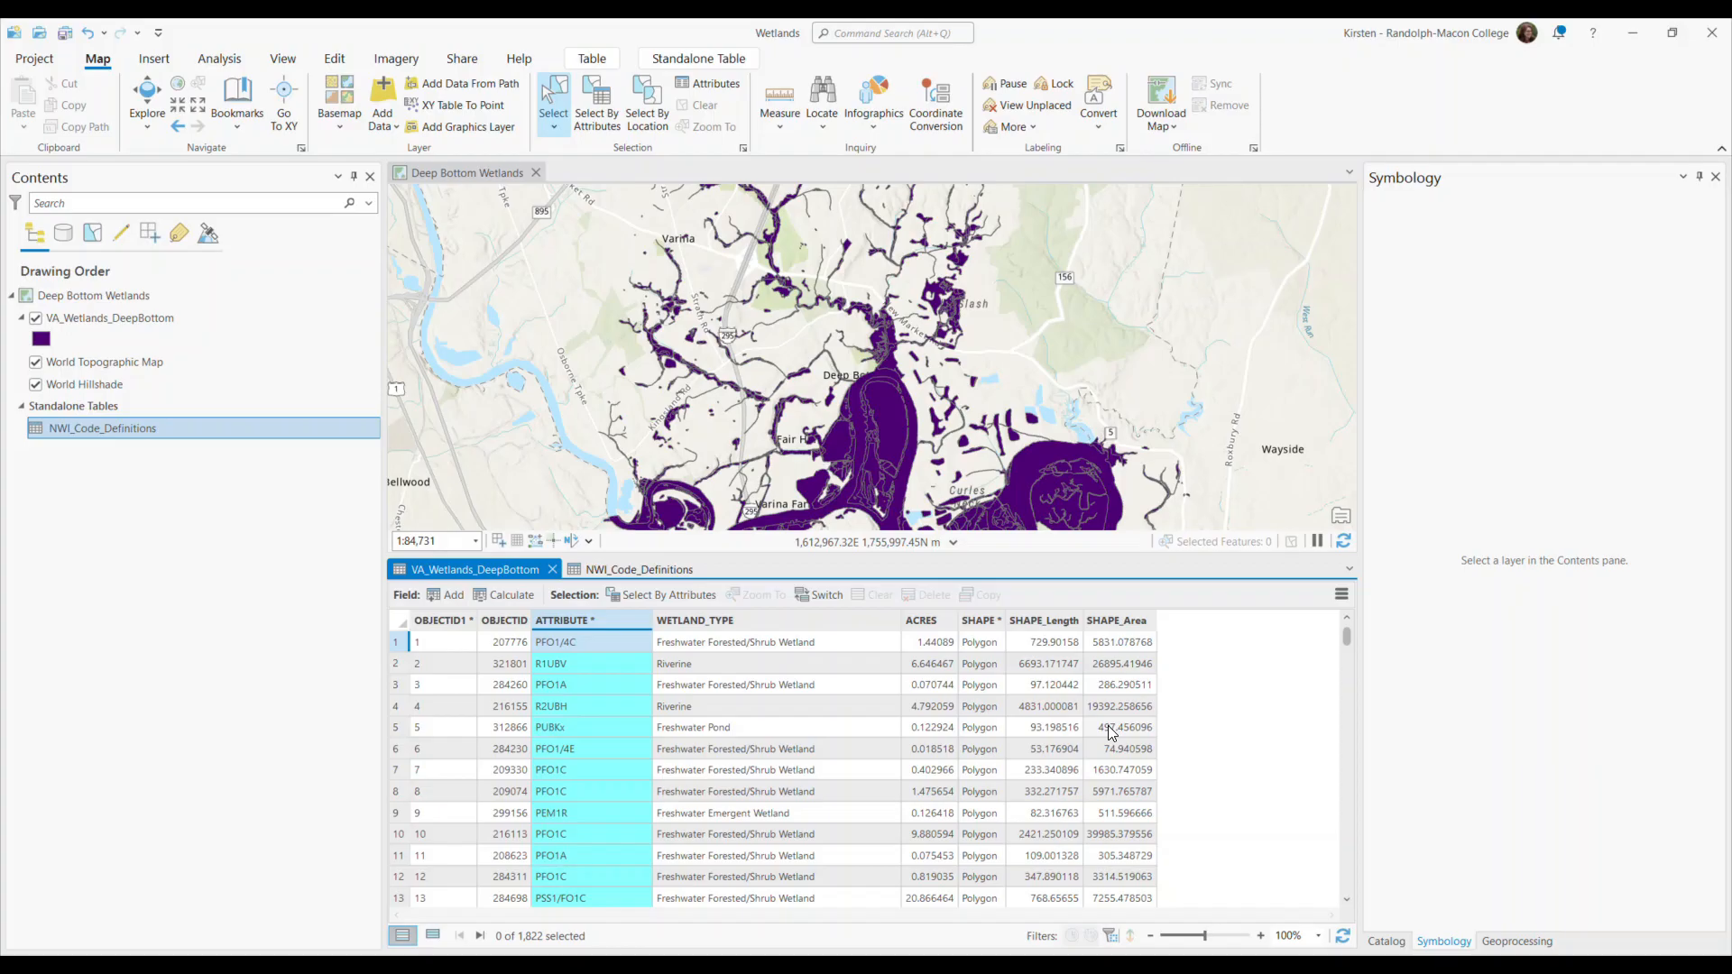
pyautogui.click(617, 569)
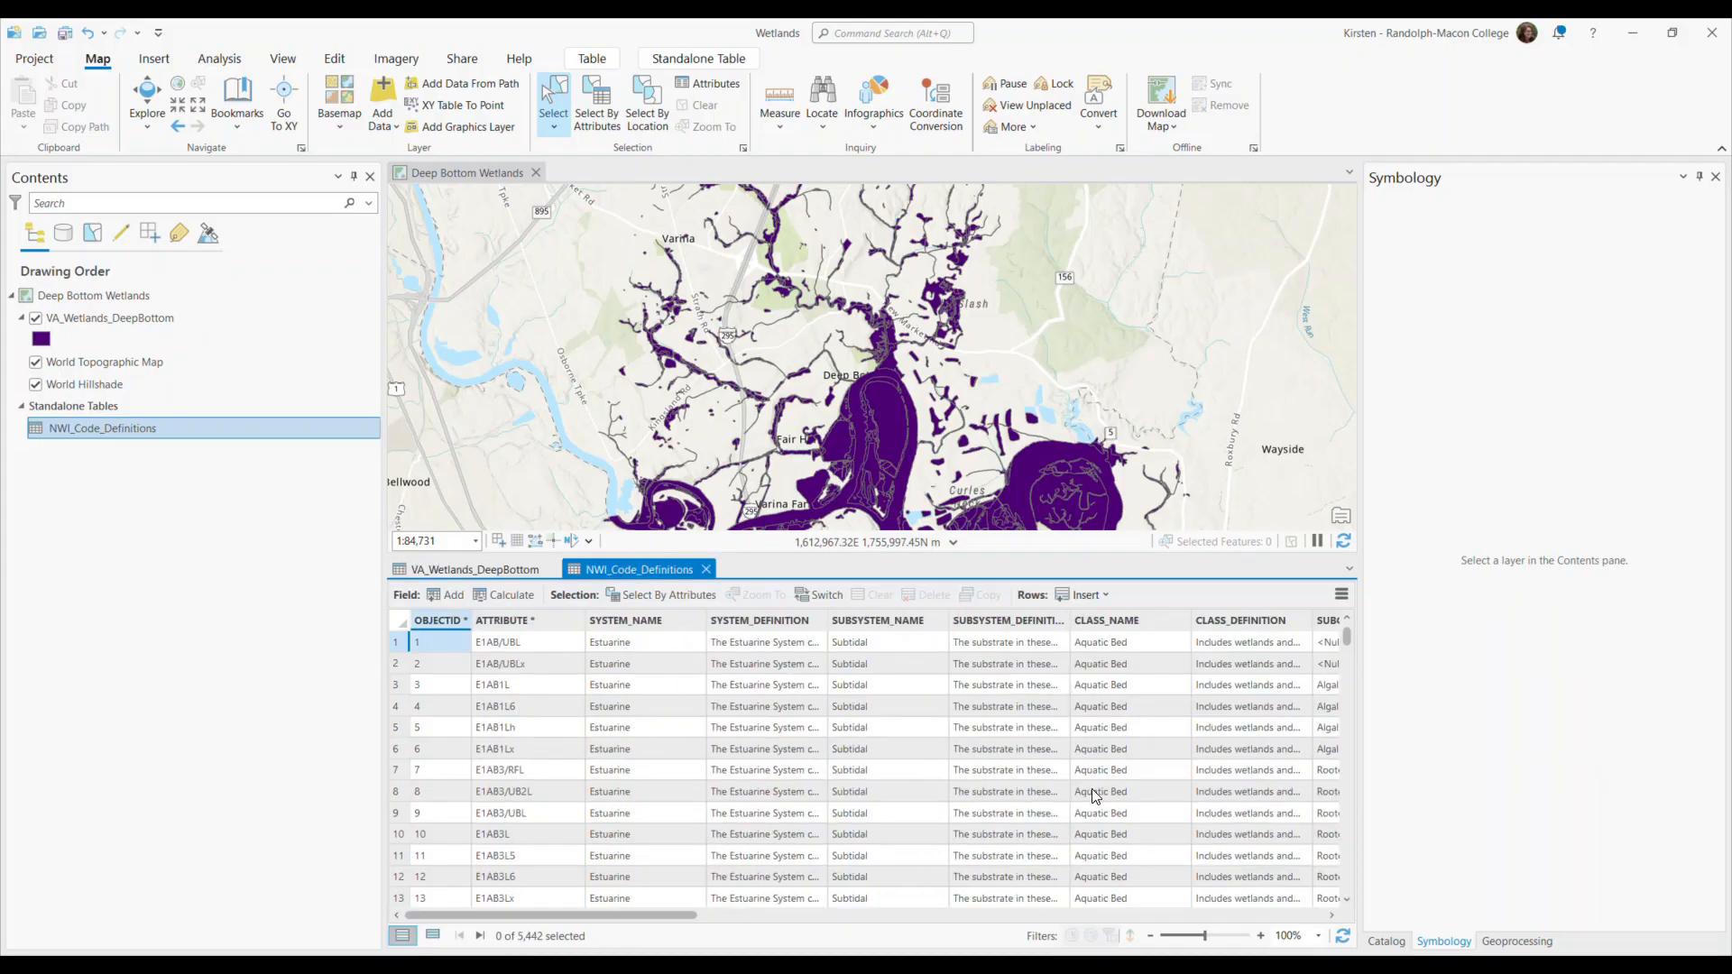
pyautogui.click(472, 570)
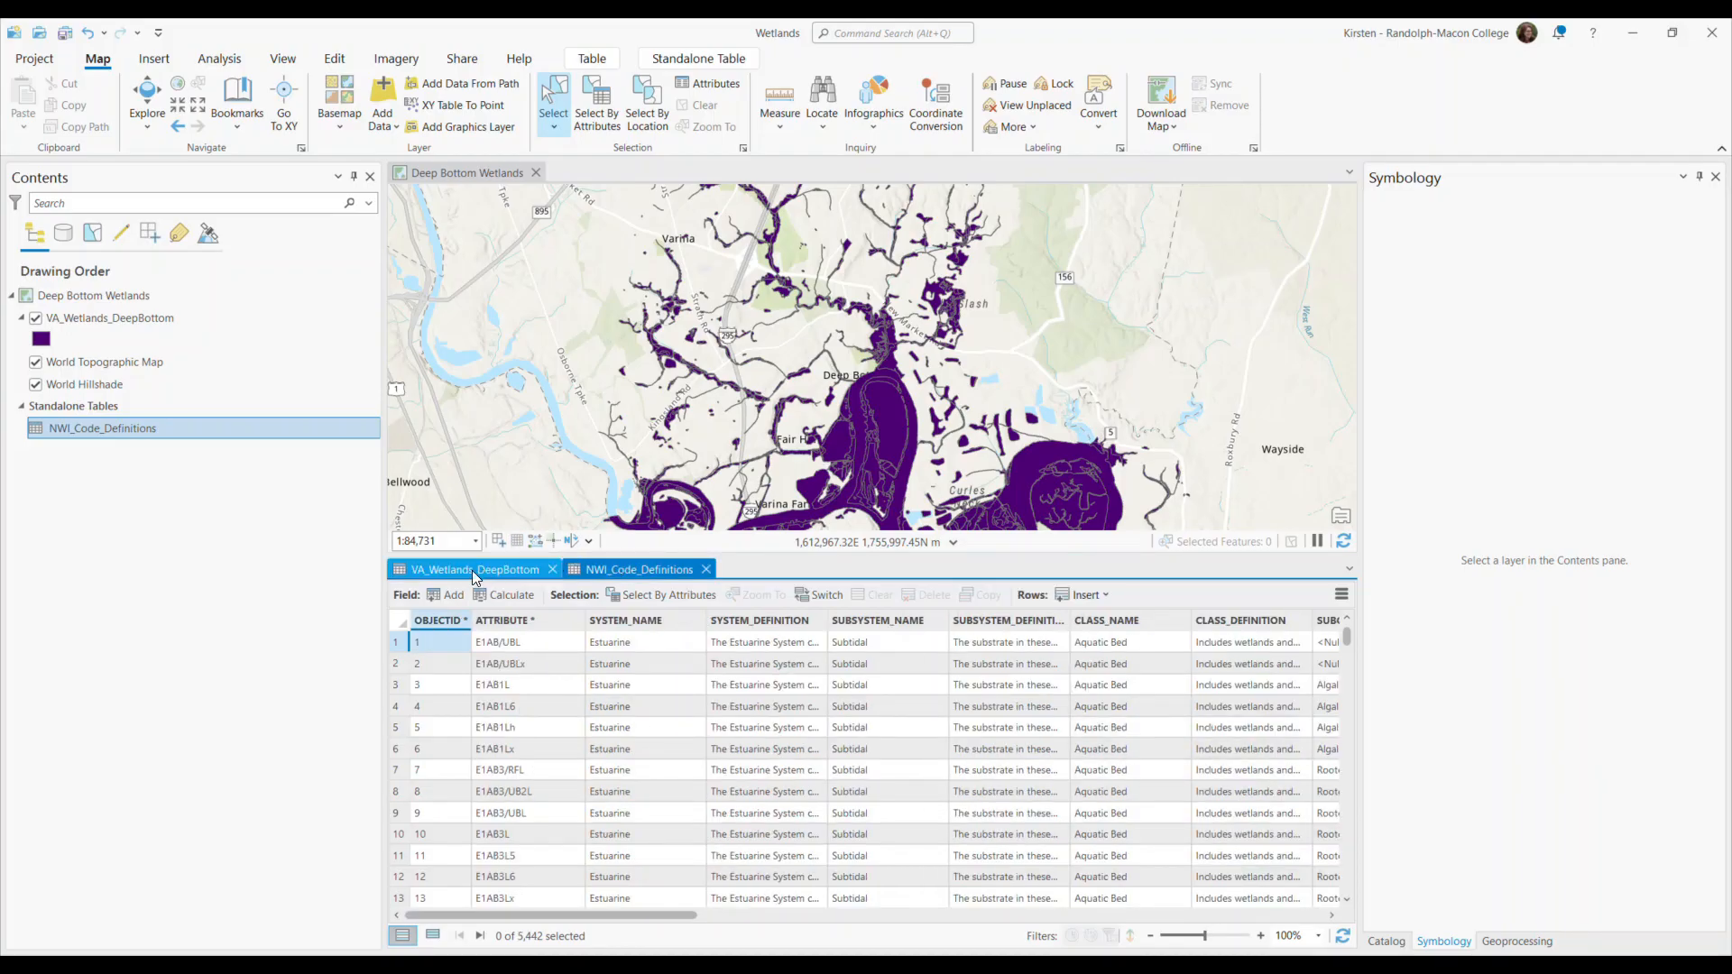
# Find the Add Join geoprocessing tool and set VA_Wetlands_DeepBottom as its input table, with NWI_Code_Definitions as the join table.
pyautogui.click(1517, 940)
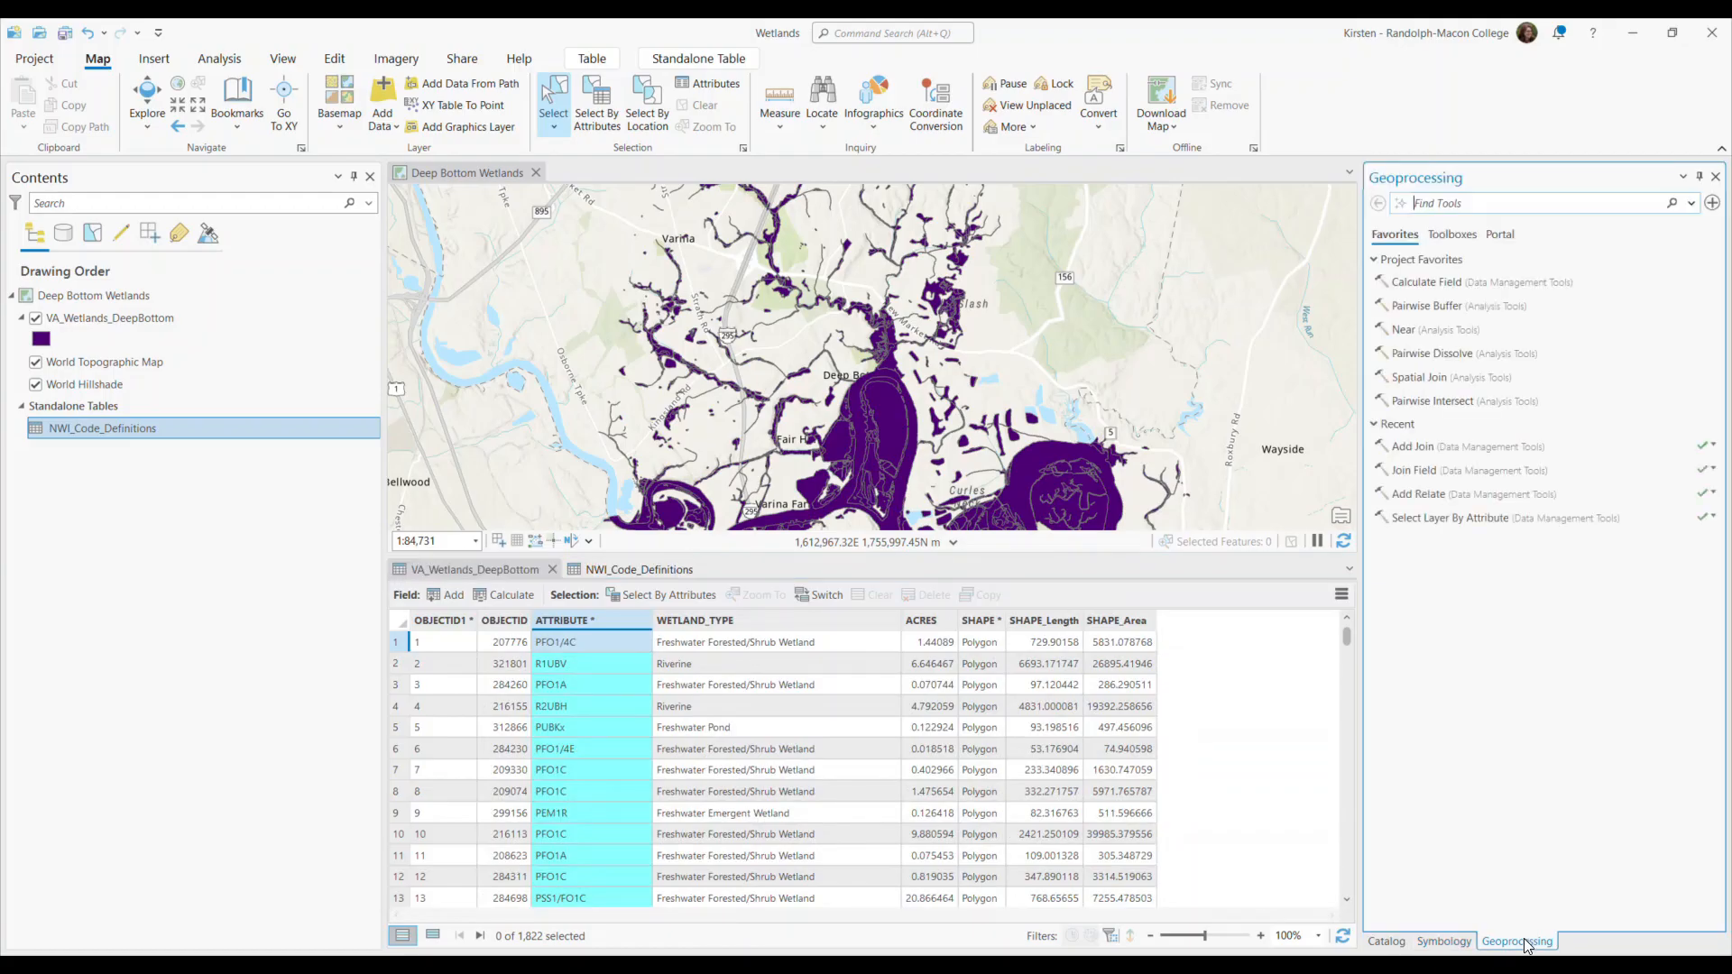
pyautogui.write('add join')
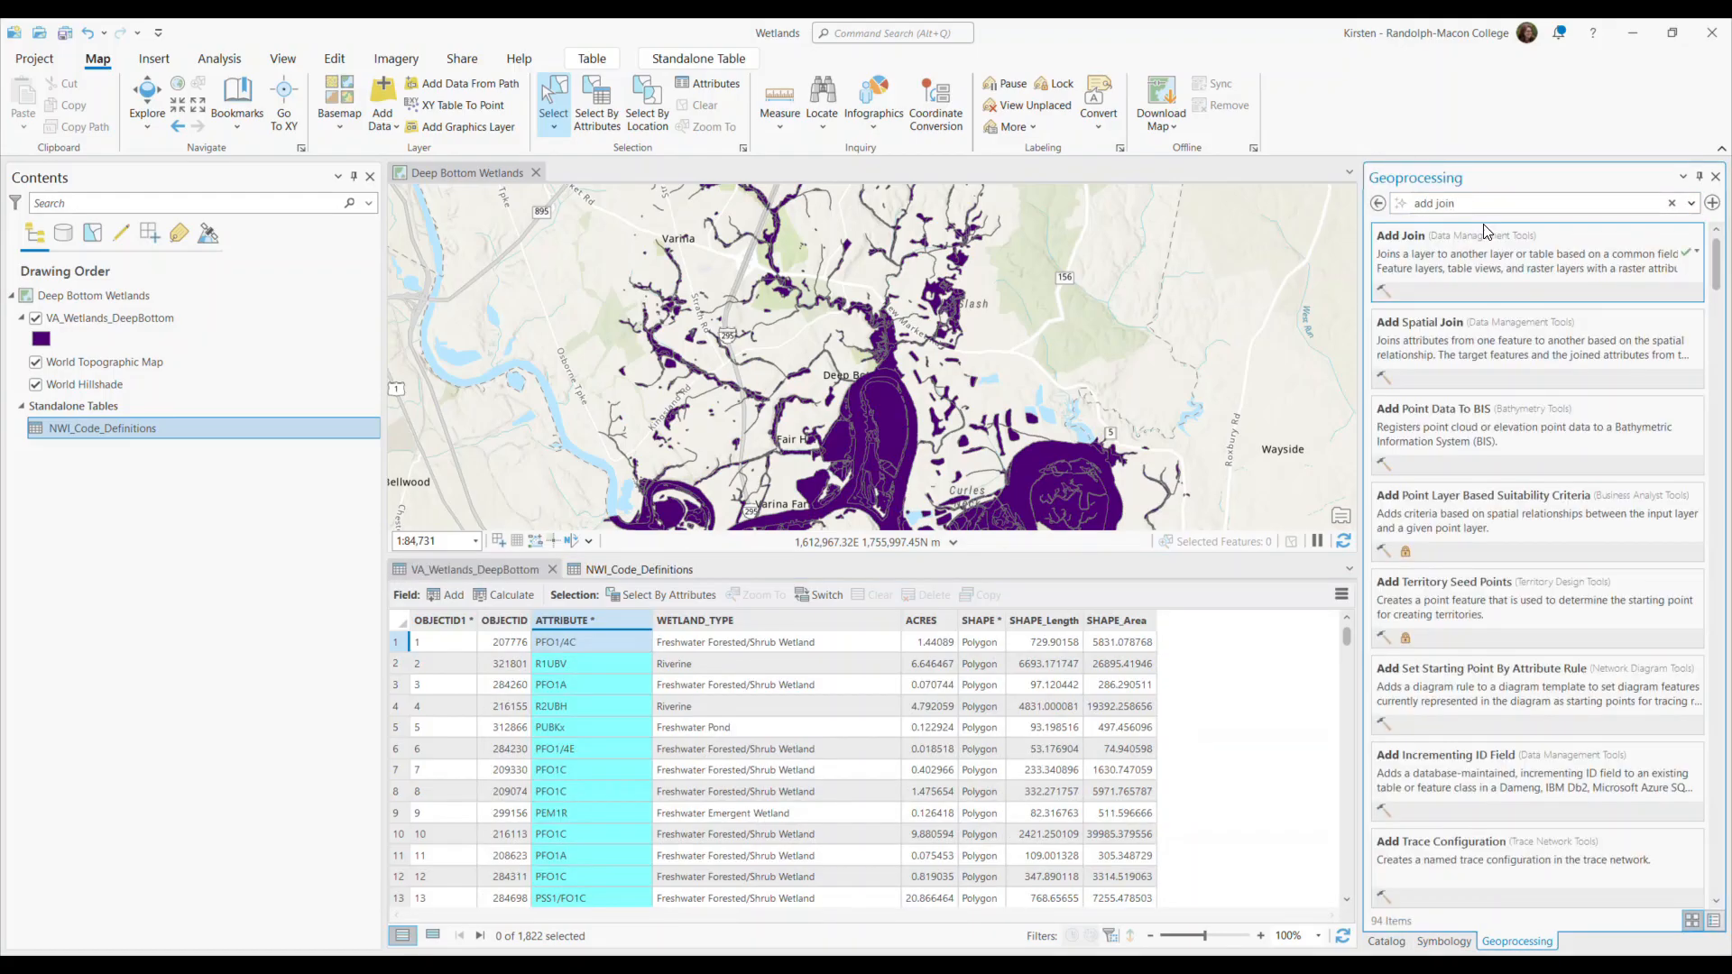
pyautogui.click(1486, 268)
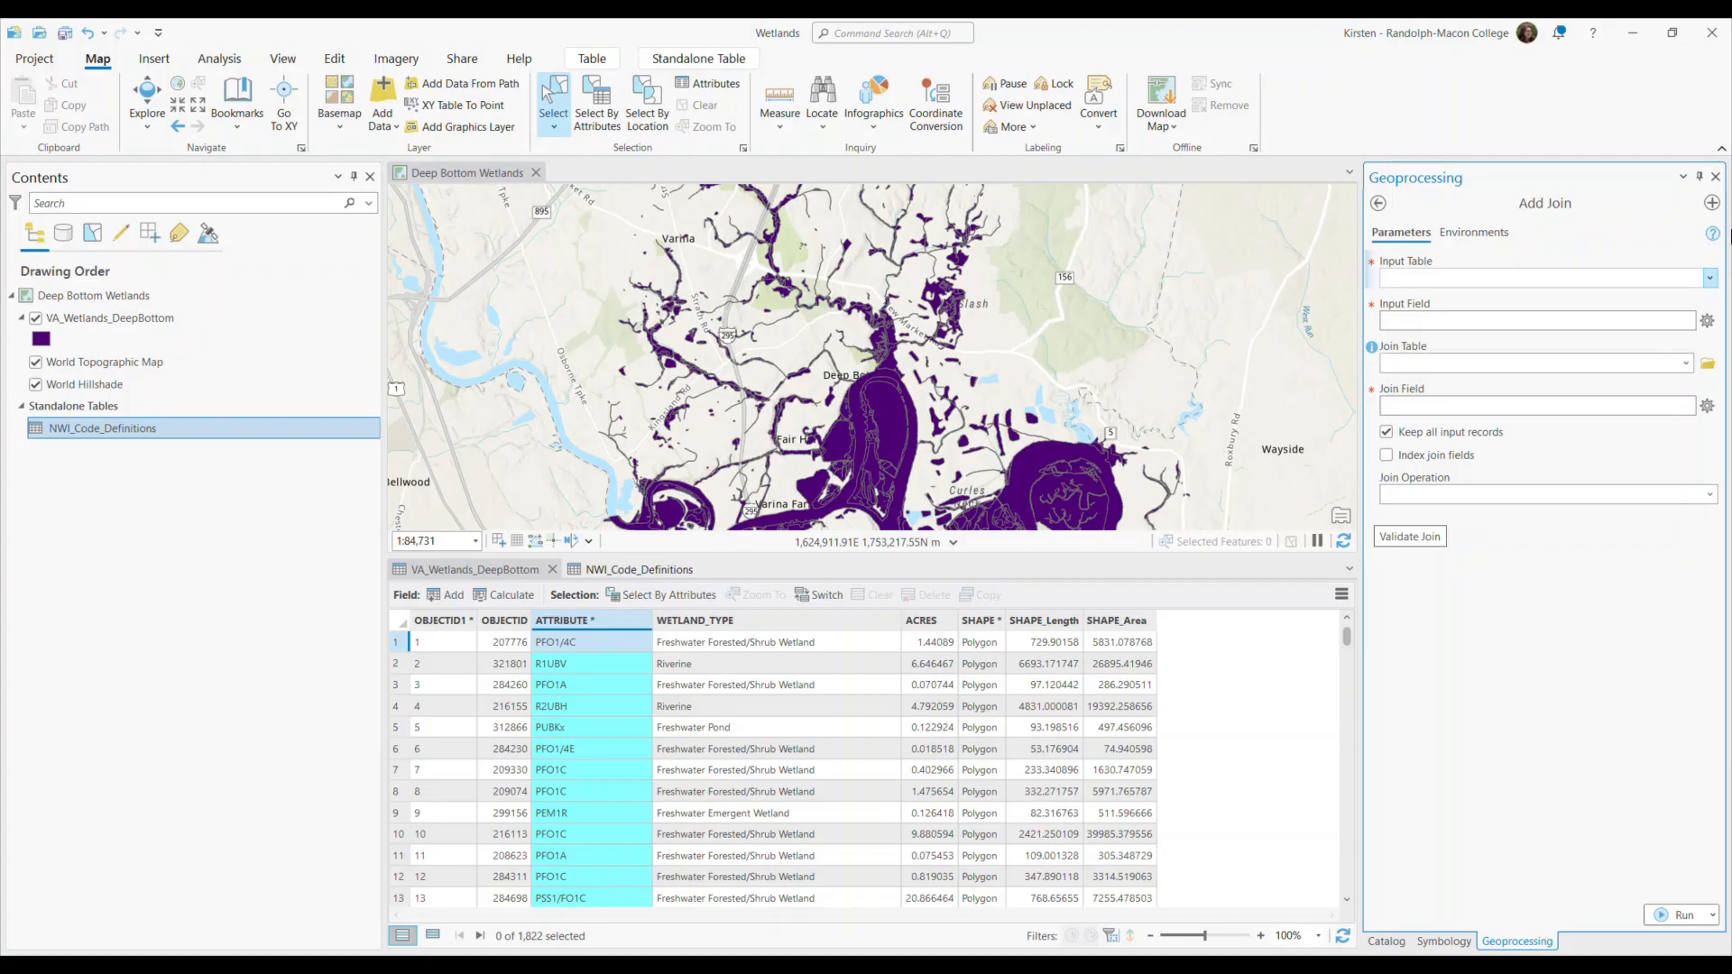
pyautogui.click(1711, 280)
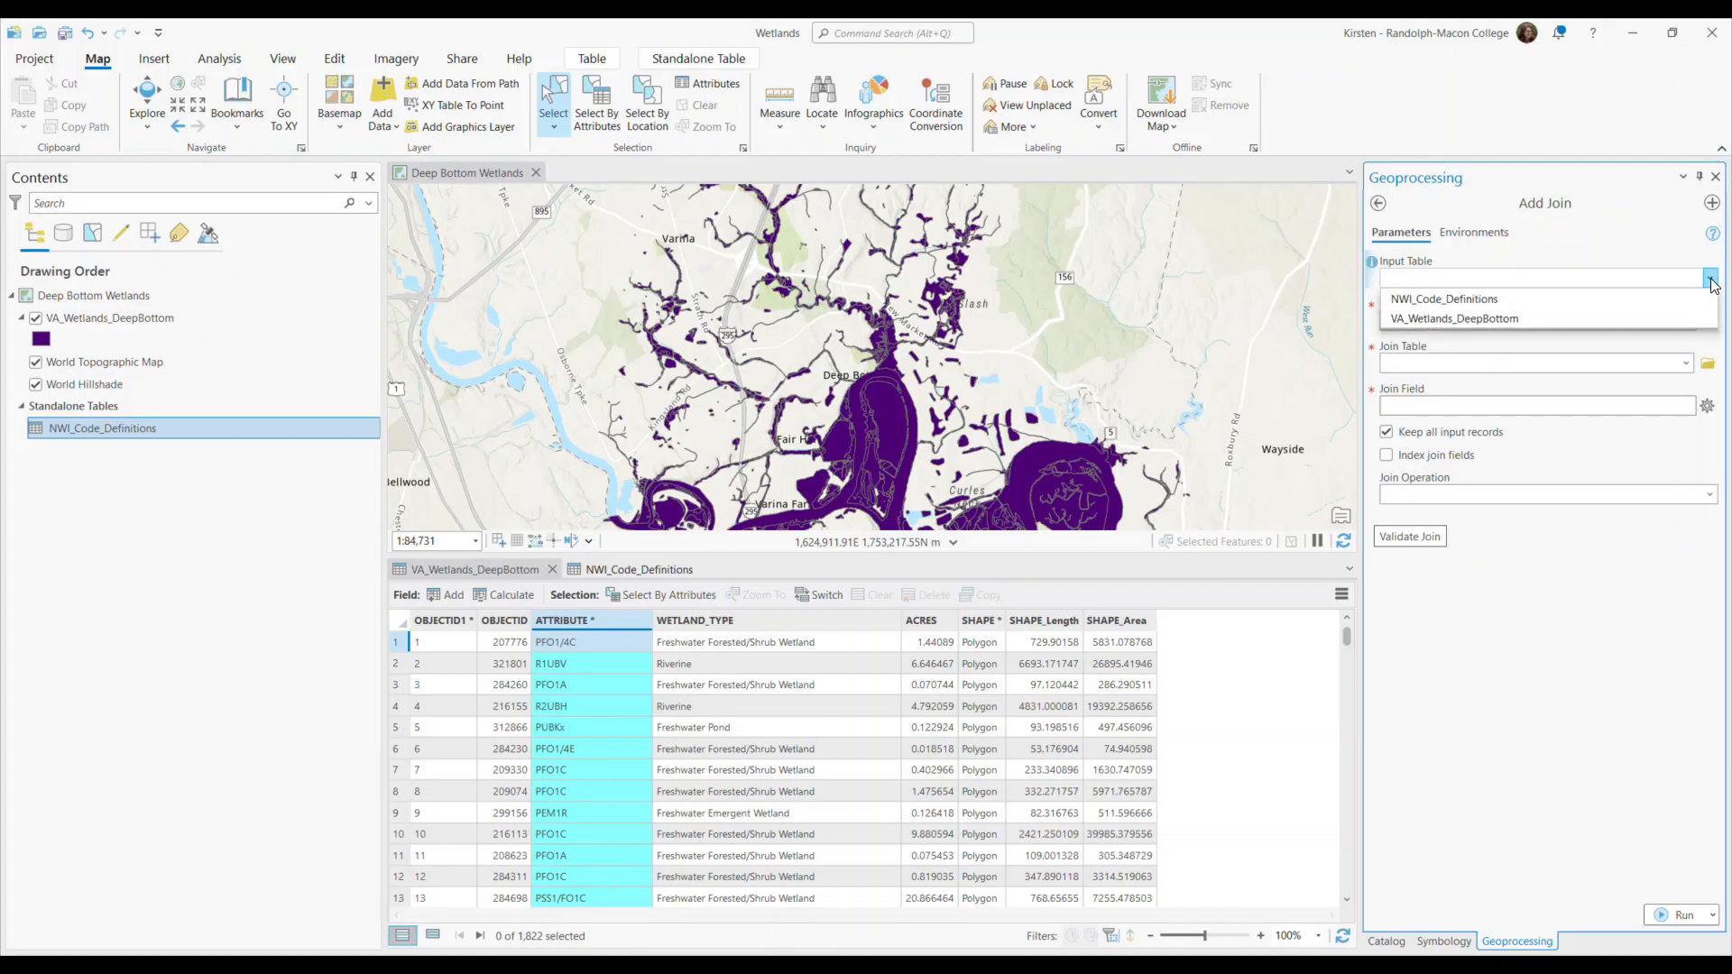
pyautogui.click(1436, 319)
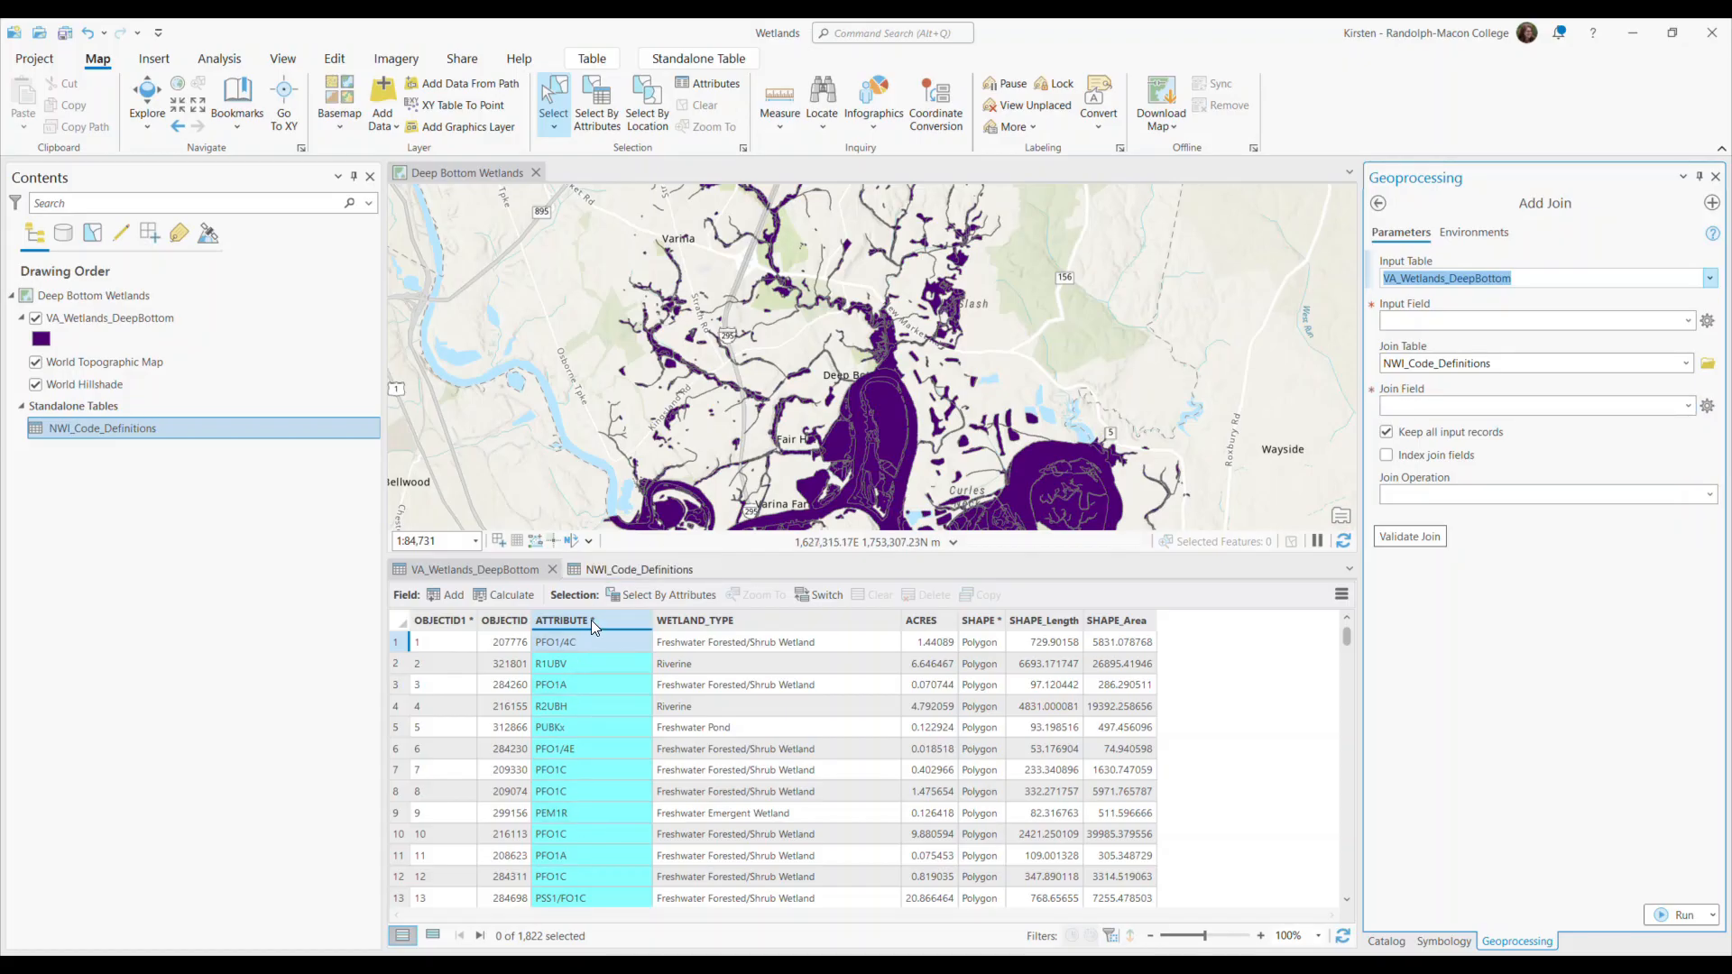
# Check the matching code column in both tables and set ATTRIBUTE as both the input field and the join field.
pyautogui.click(631, 571)
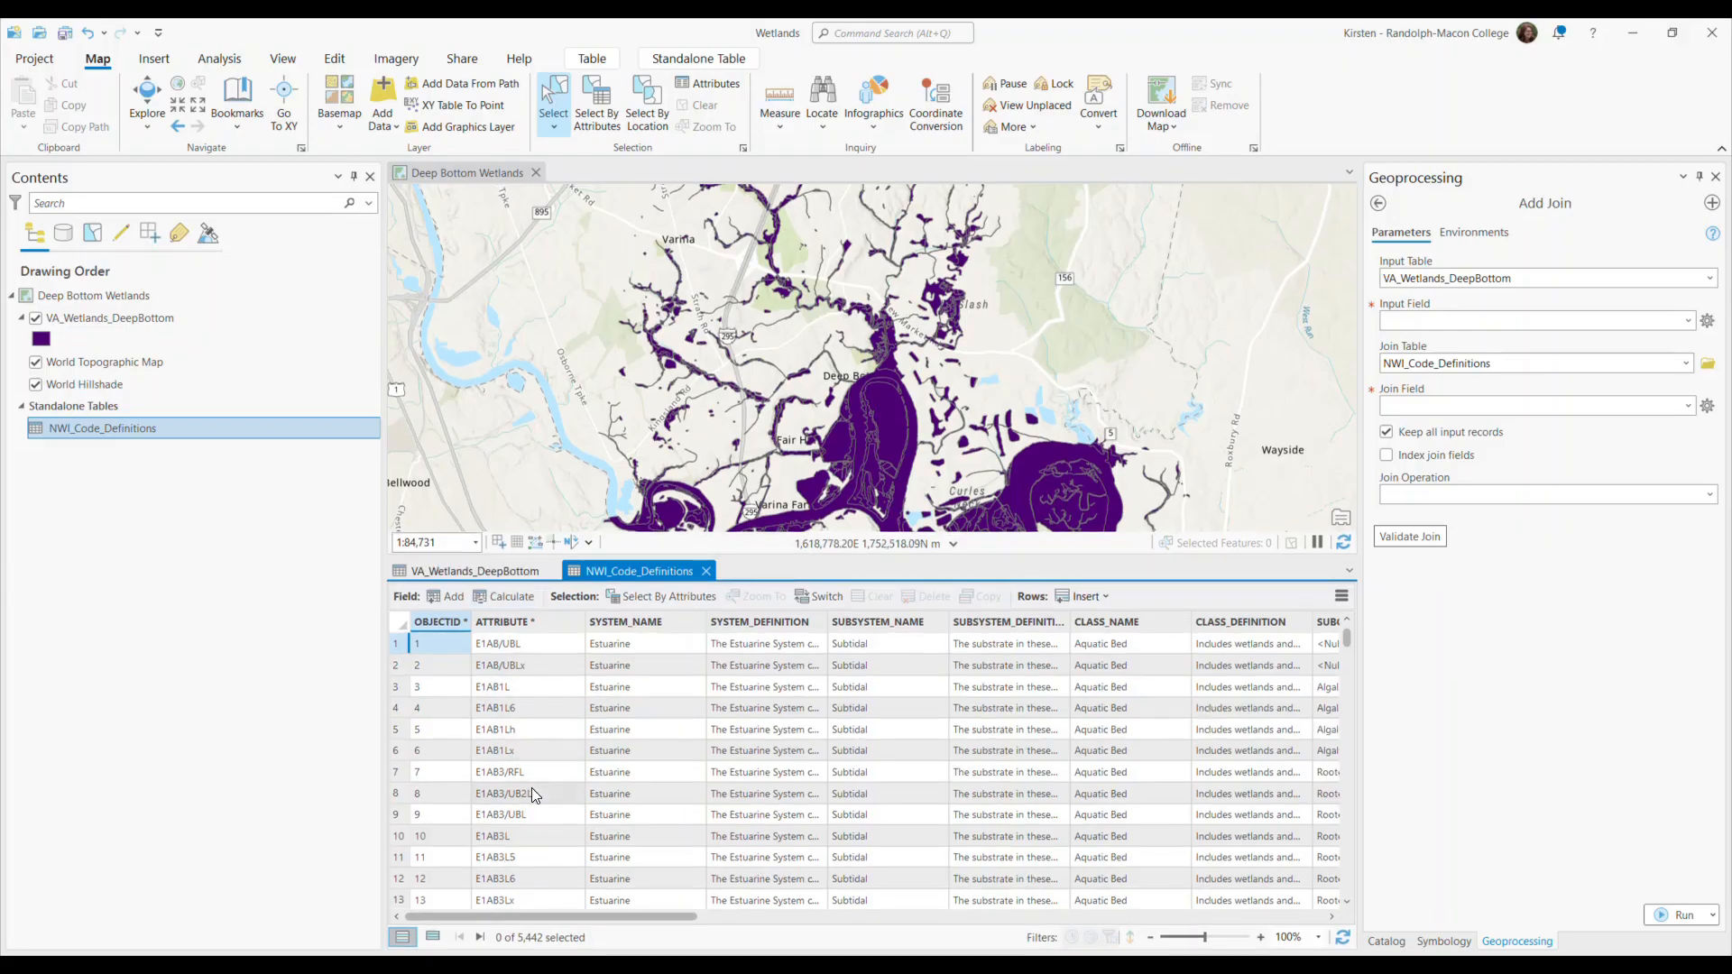
pyautogui.click(490, 572)
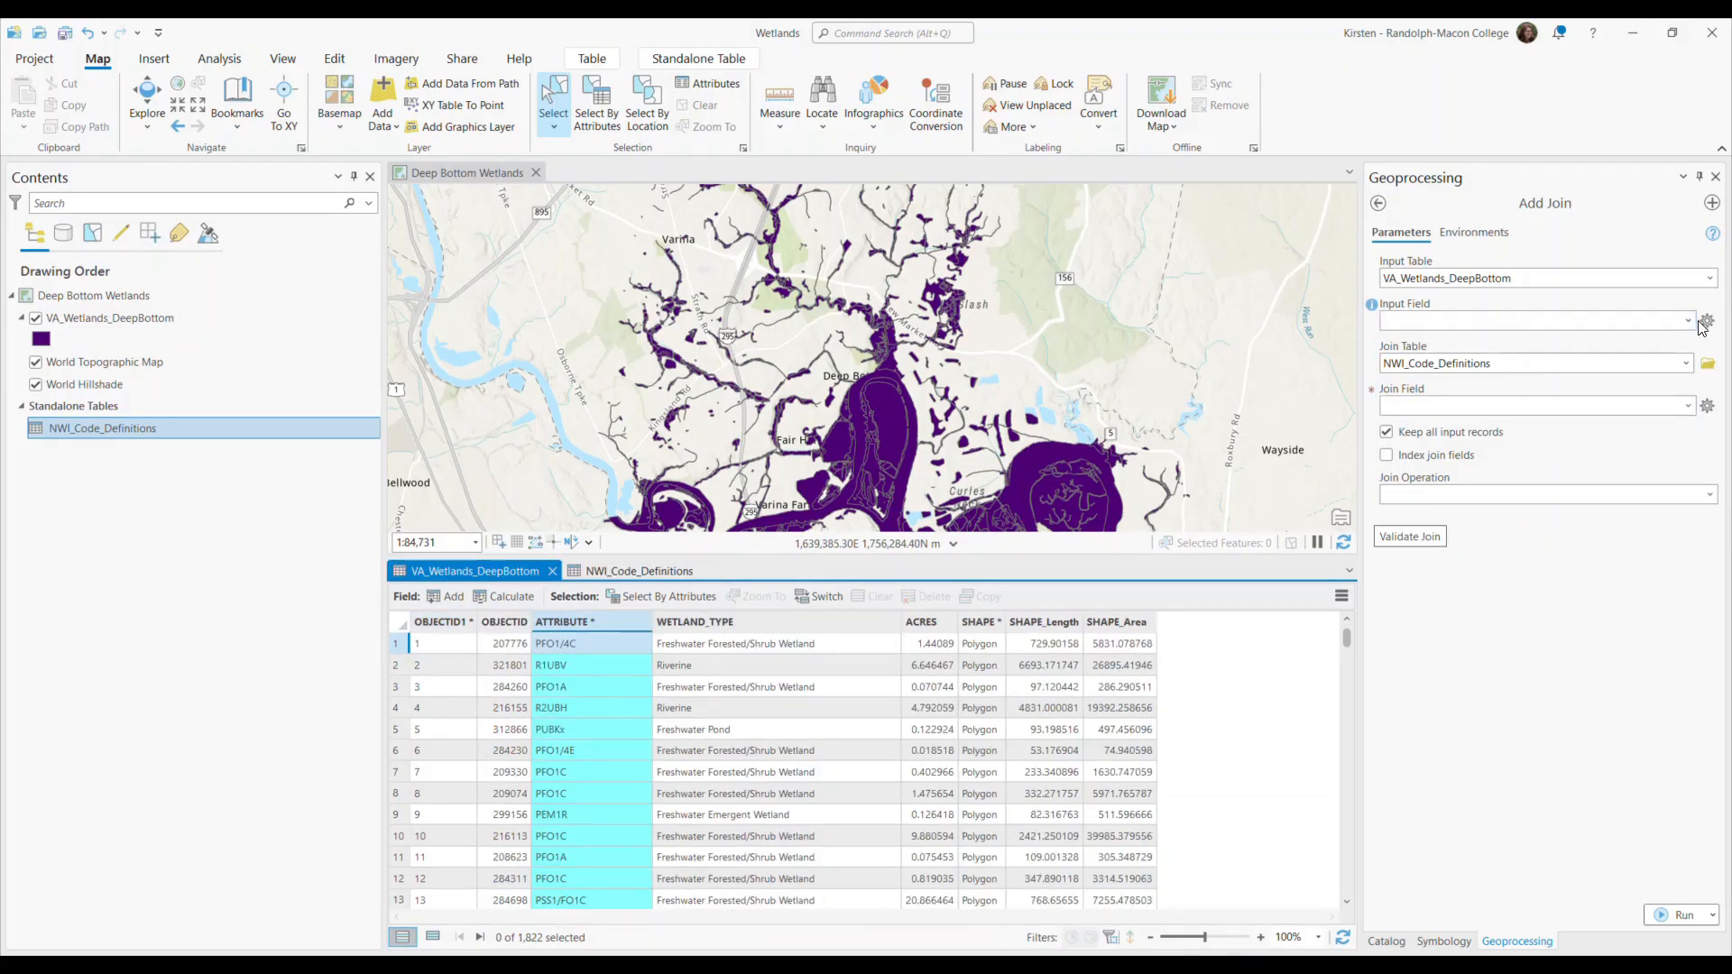
pyautogui.click(1443, 322)
pyautogui.click(1441, 390)
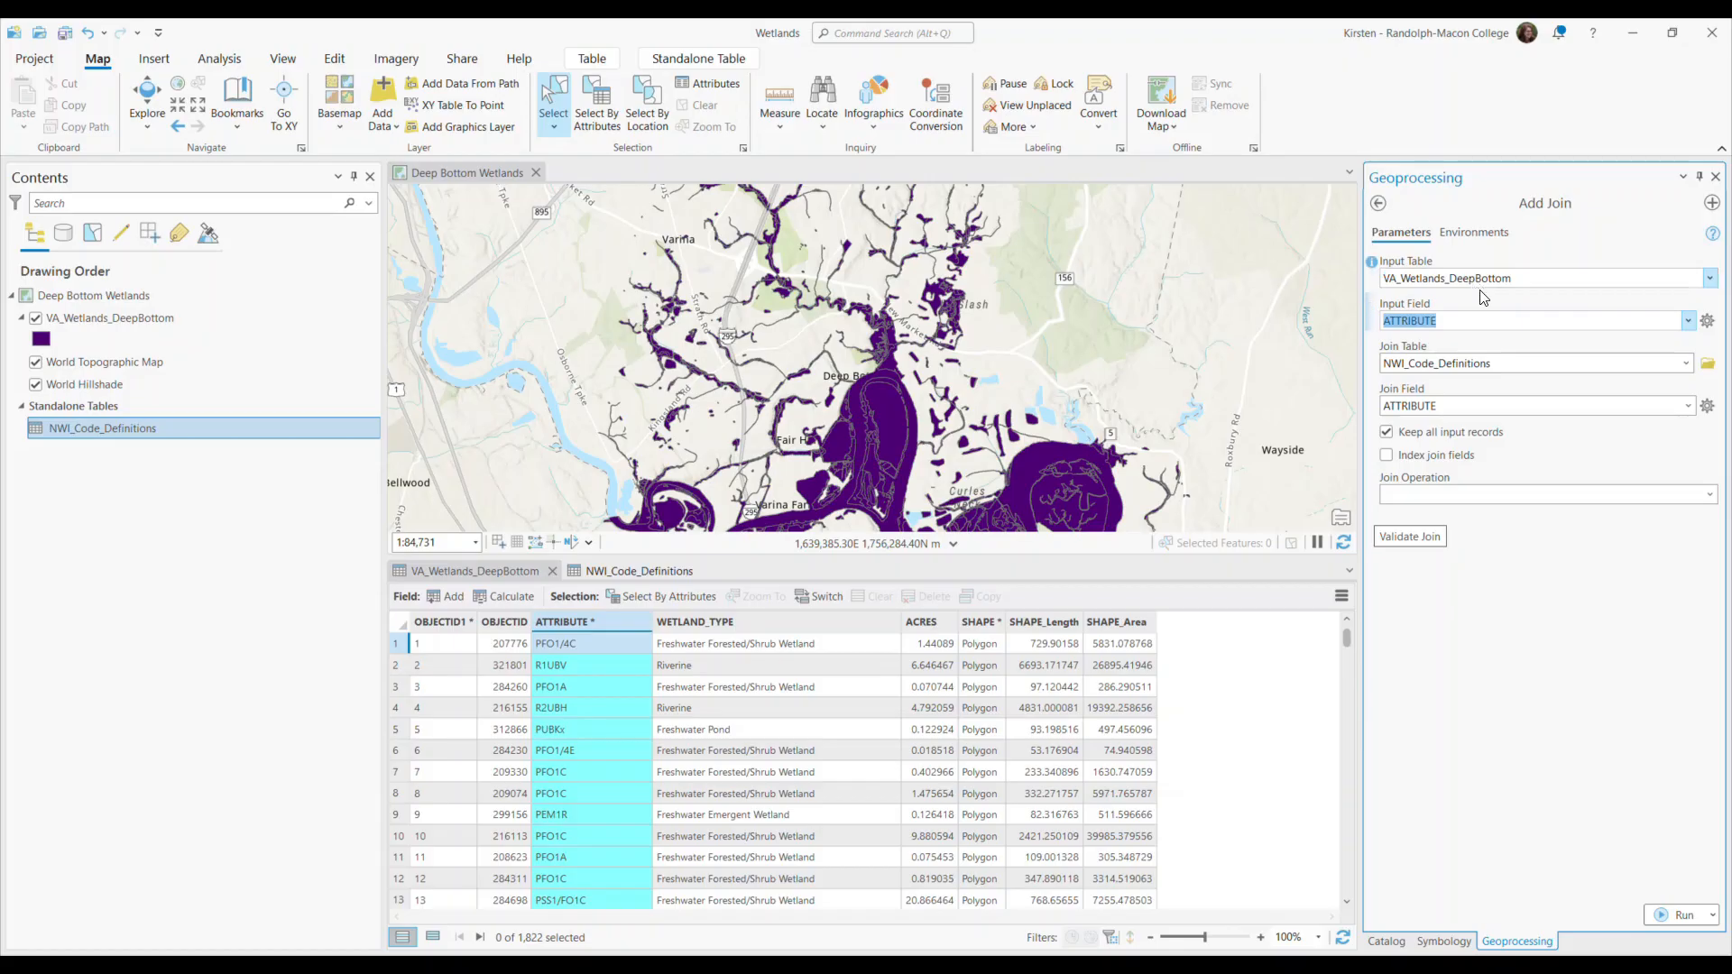
# Validate the join, review the matched record counts in the validation message, and run Add Join.
pyautogui.click(1420, 535)
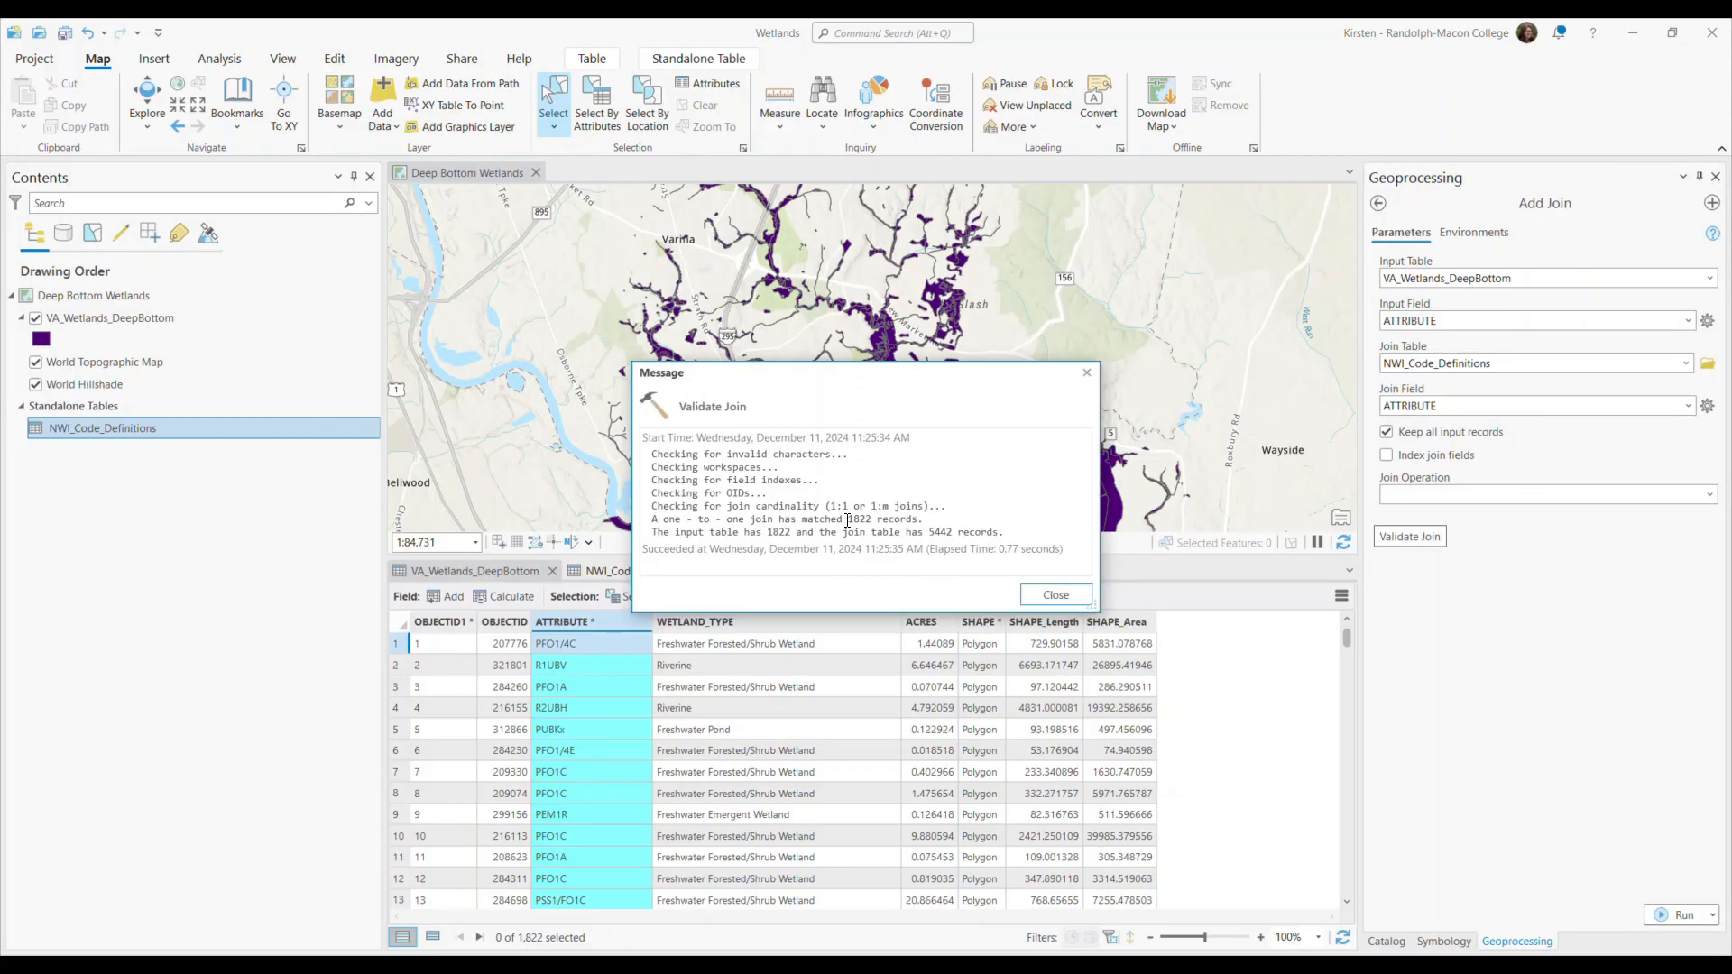
pyautogui.moveTo(848, 520); pyautogui.dragTo(917, 519)
pyautogui.moveTo(792, 532); pyautogui.dragTo(768, 532)
pyautogui.click(782, 541)
pyautogui.moveTo(919, 520); pyautogui.dragTo(798, 520)
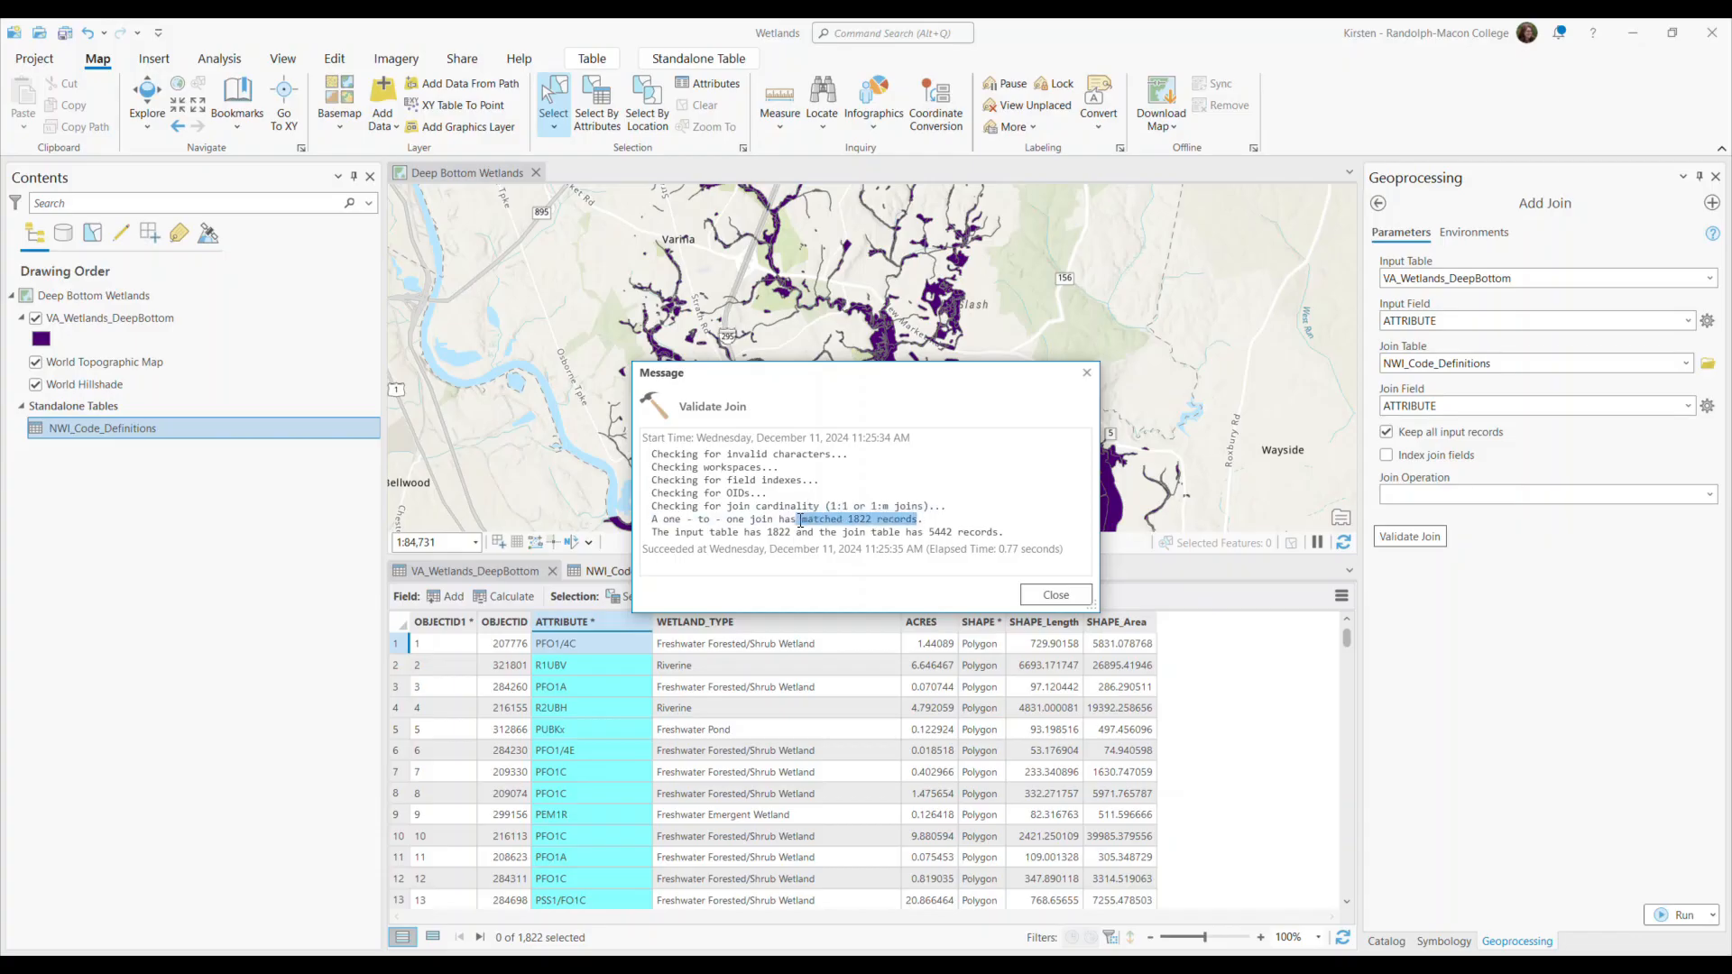
pyautogui.click(1048, 595)
pyautogui.click(1670, 915)
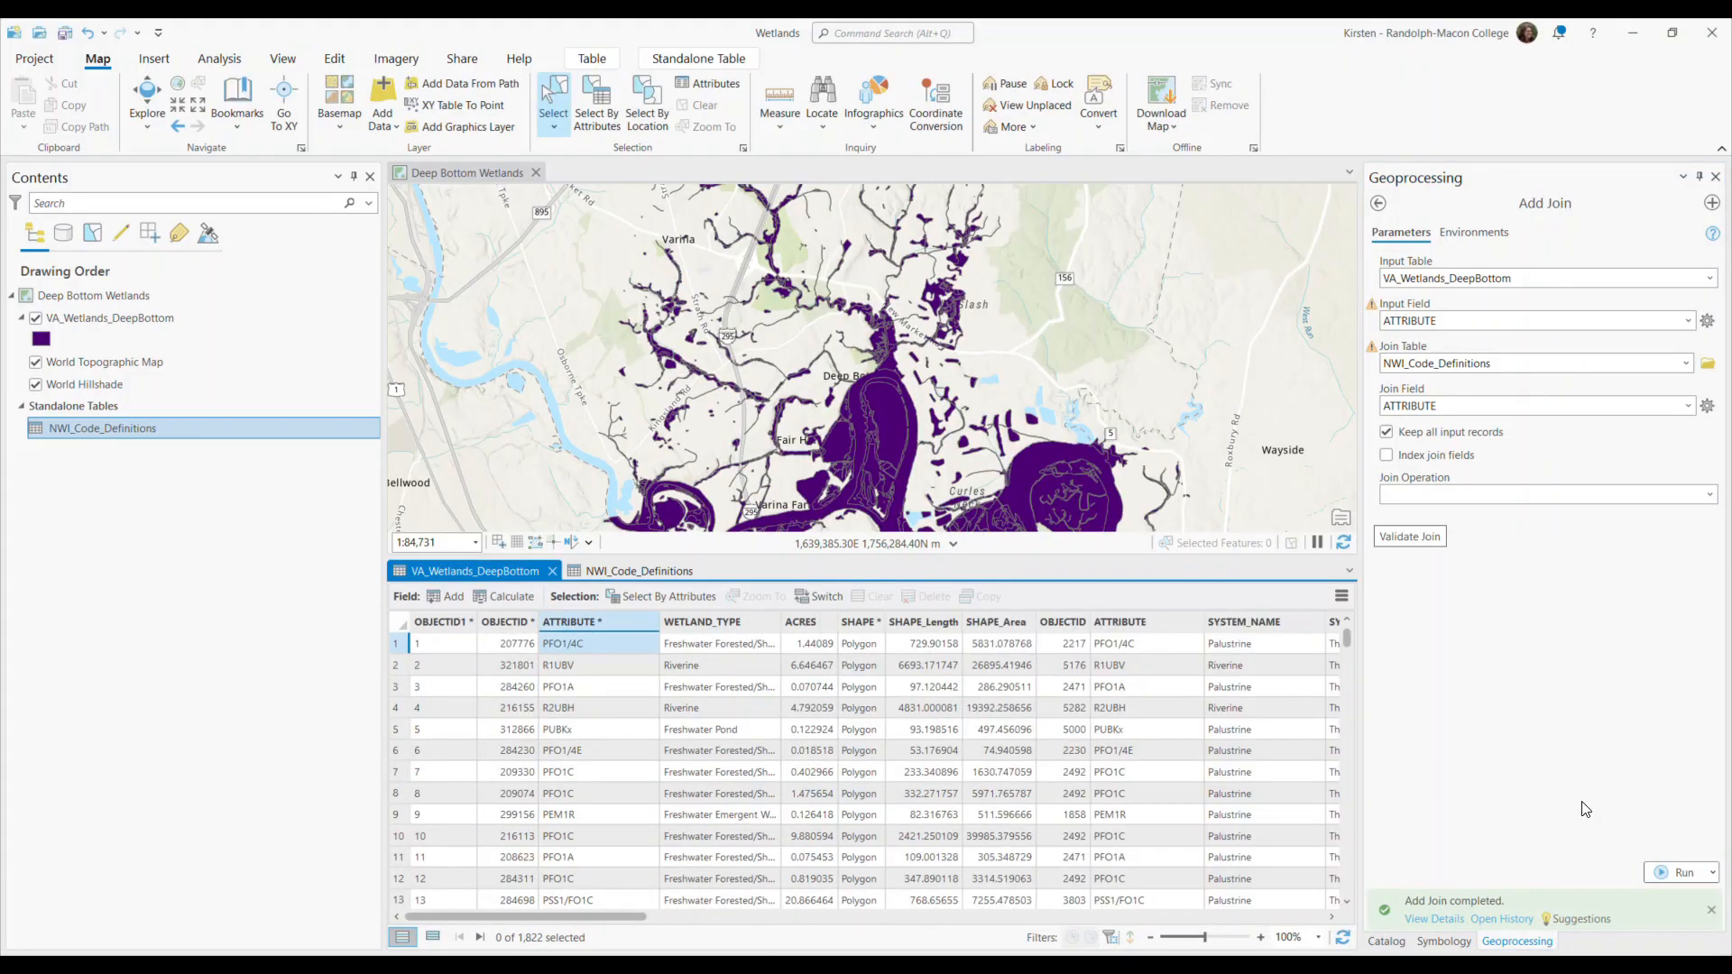
# Examine the joined columns in the wetlands table and review their field names and data types in the Fields view.
pyautogui.moveTo(574, 918); pyautogui.dragTo(468, 925)
pyautogui.click(1341, 595)
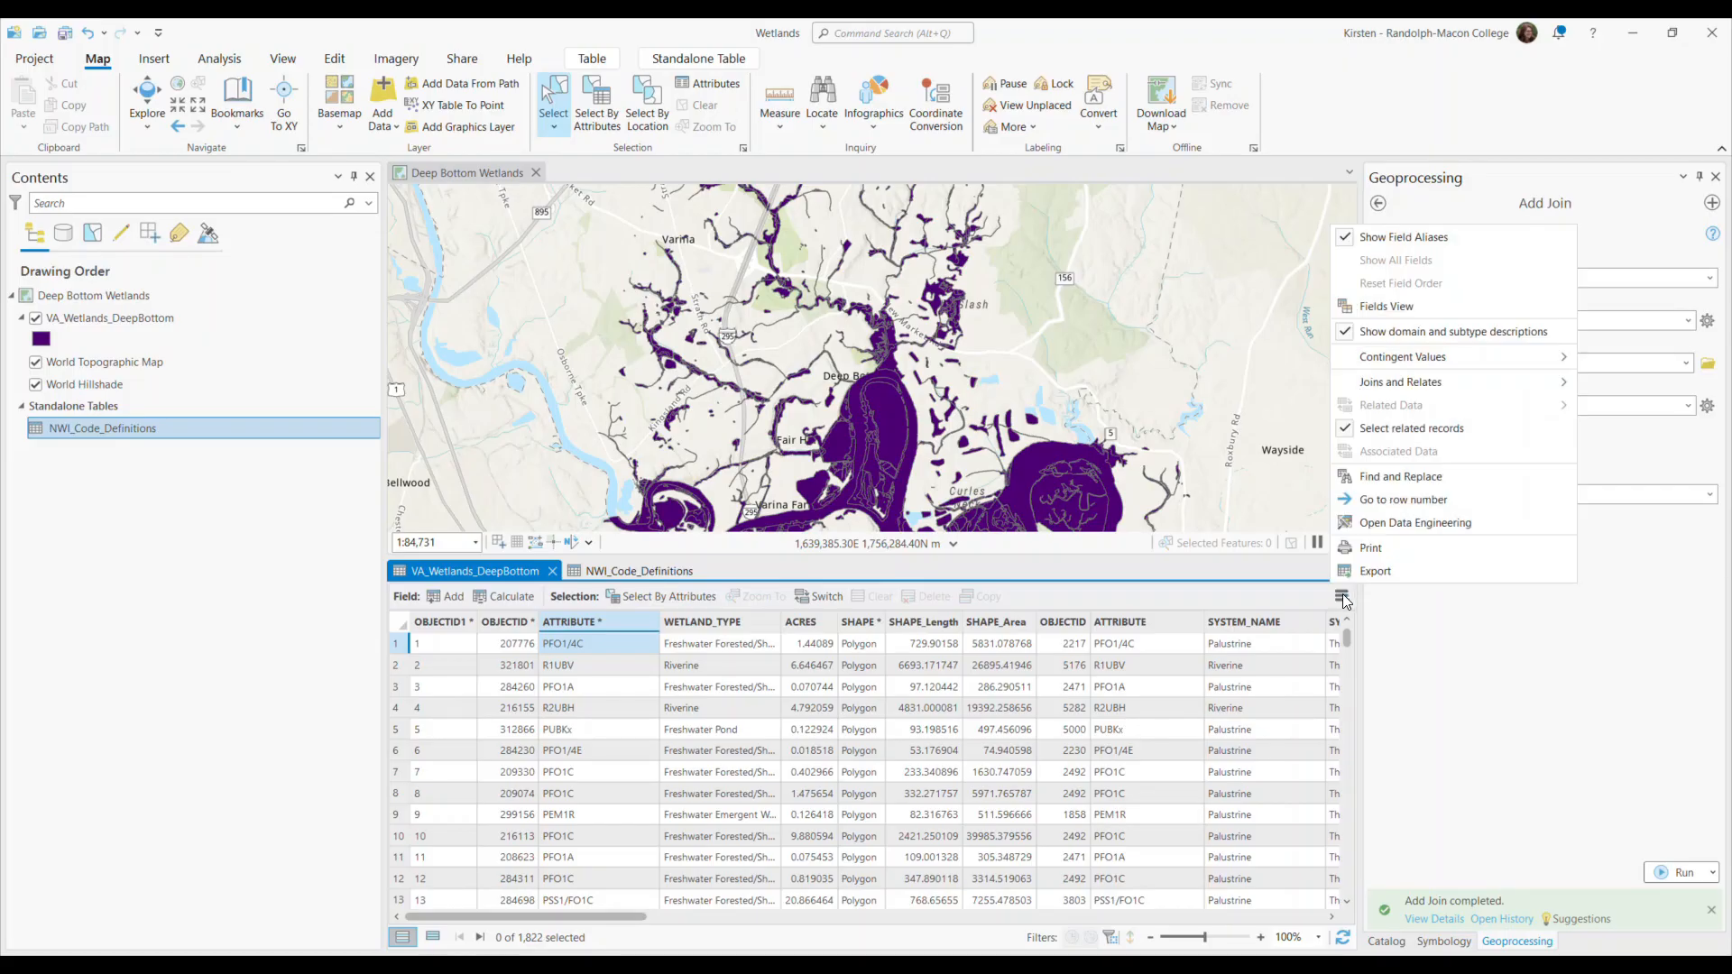
pyautogui.click(1384, 308)
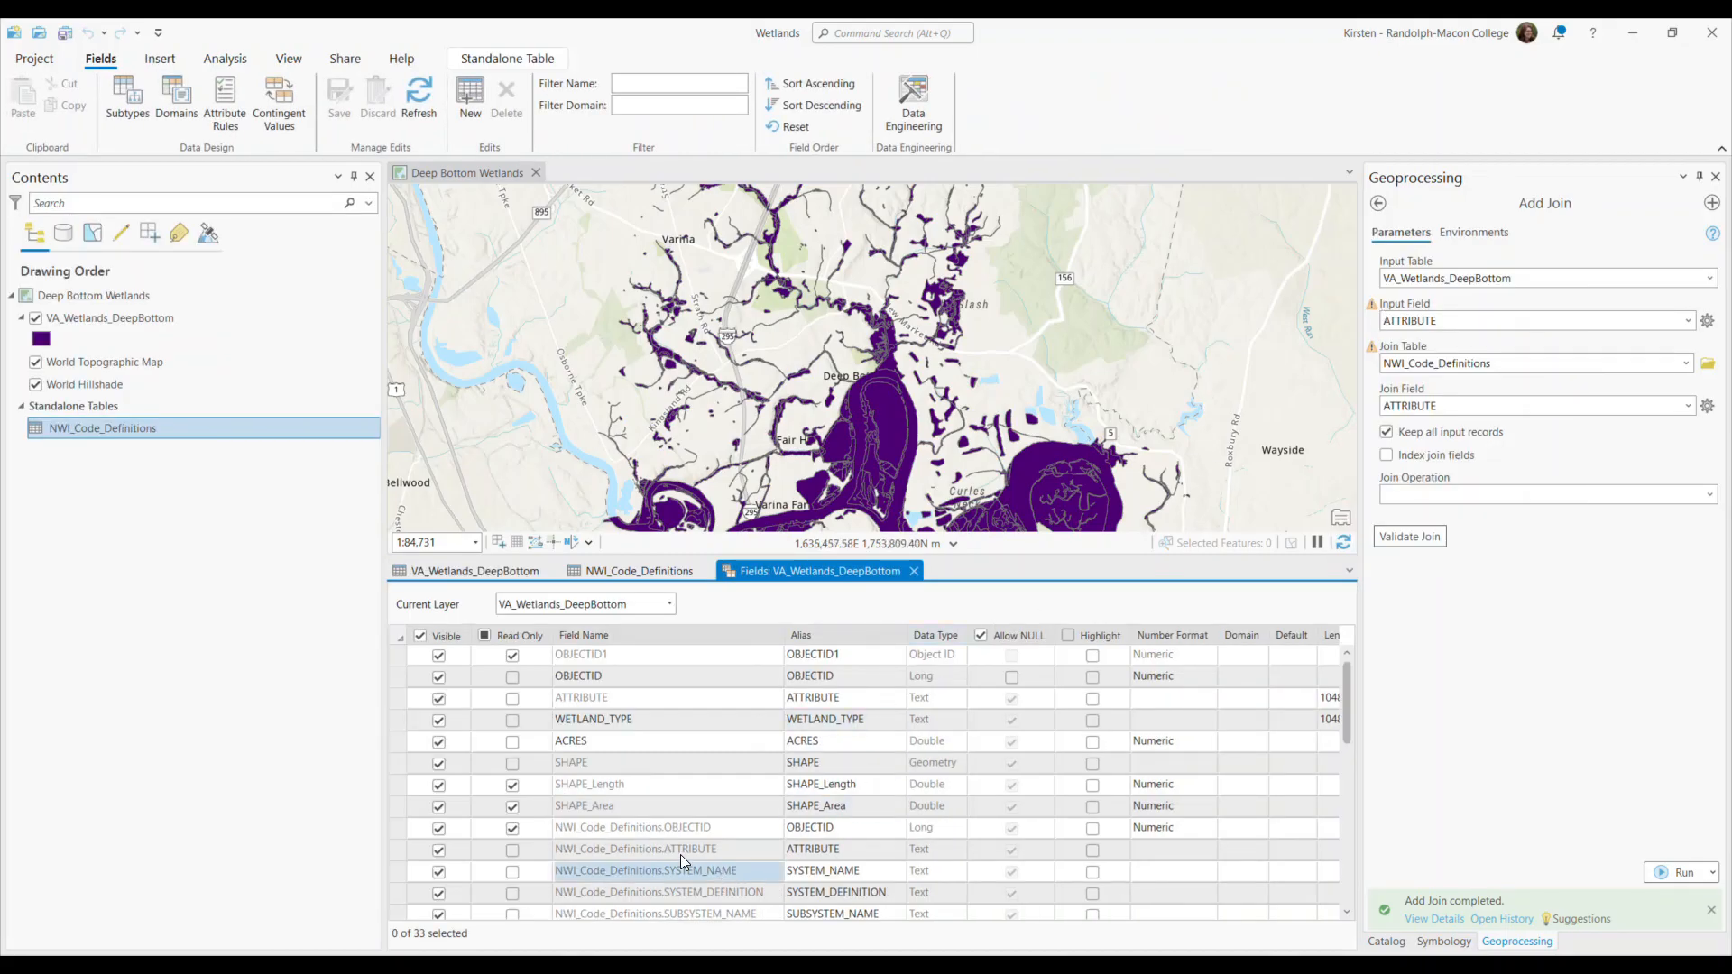
pyautogui.scroll(-2, 657, 832)
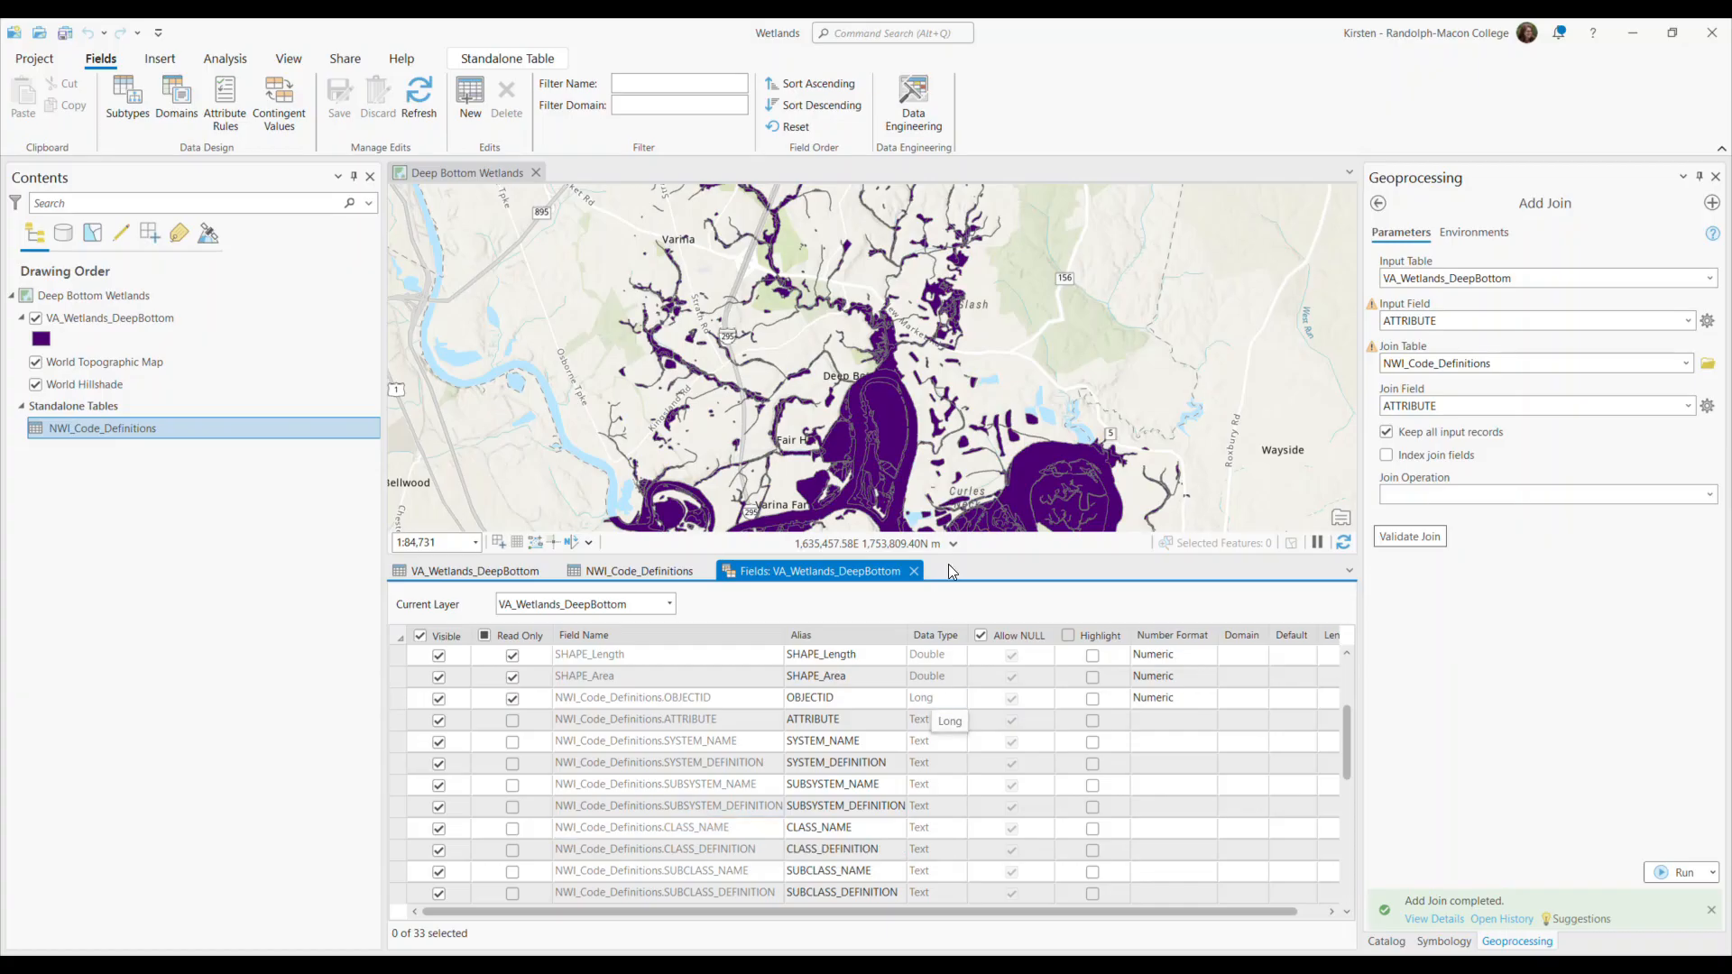
pyautogui.click(914, 570)
# Review the join's details, including source and destination tables, in the VA_Wetlands_DeepBottom layer properties.
pyautogui.click(177, 319)
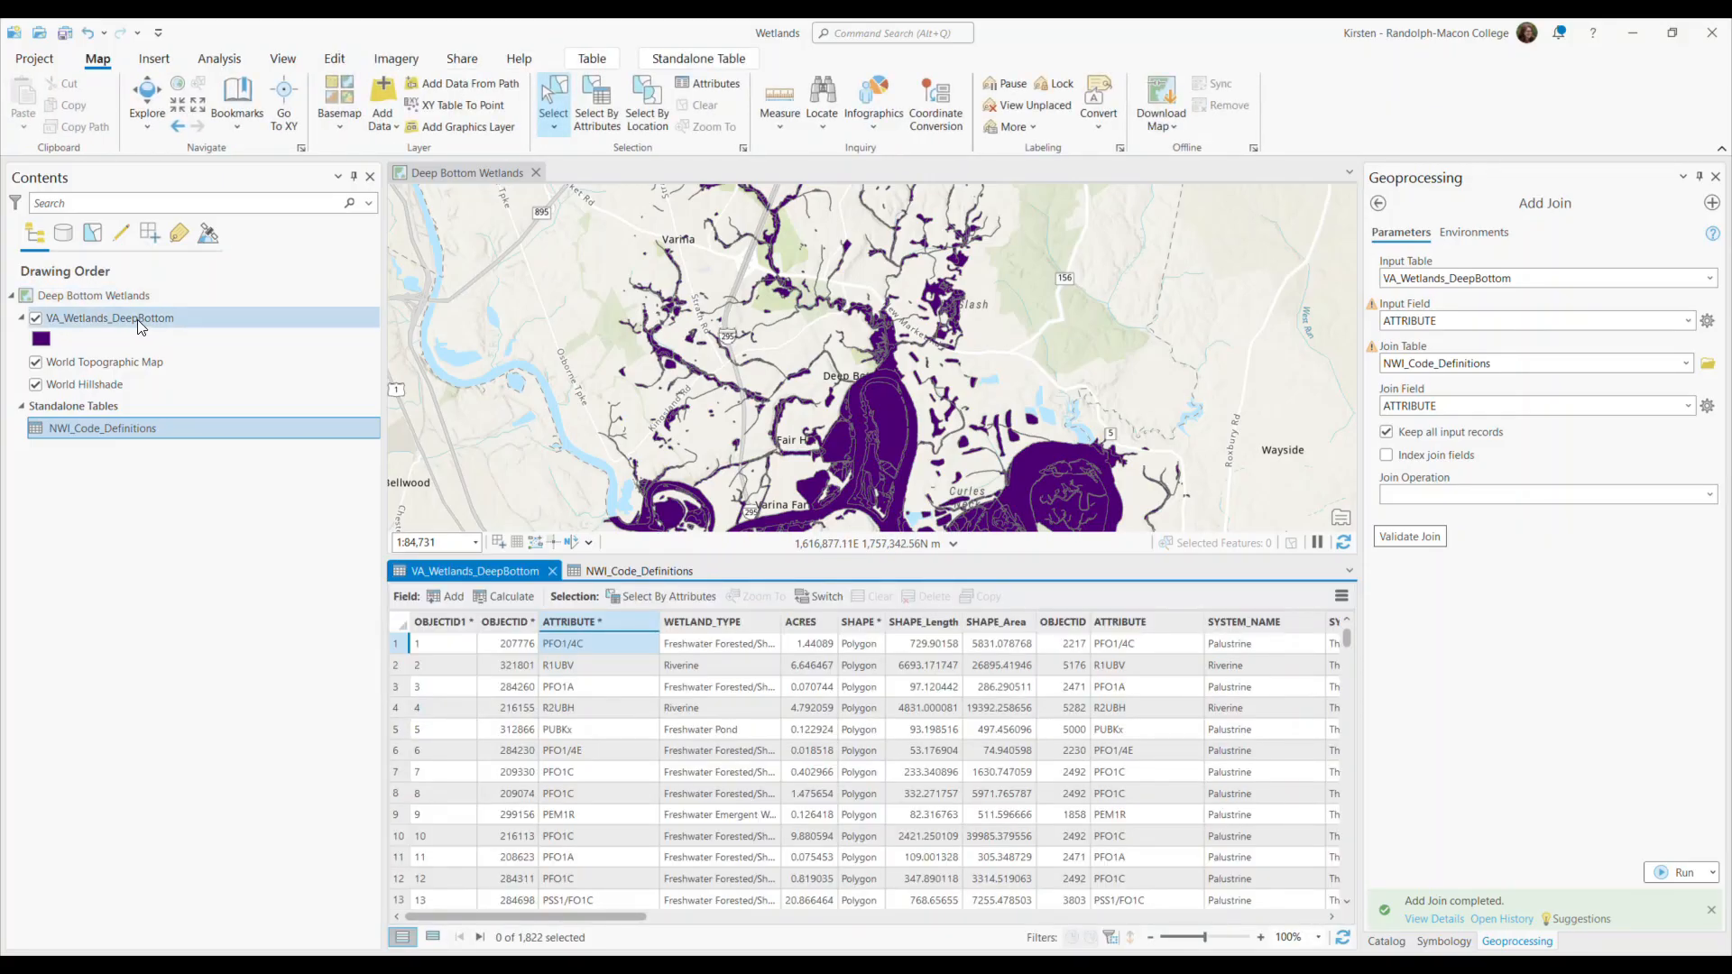
pyautogui.rightClick(178, 319)
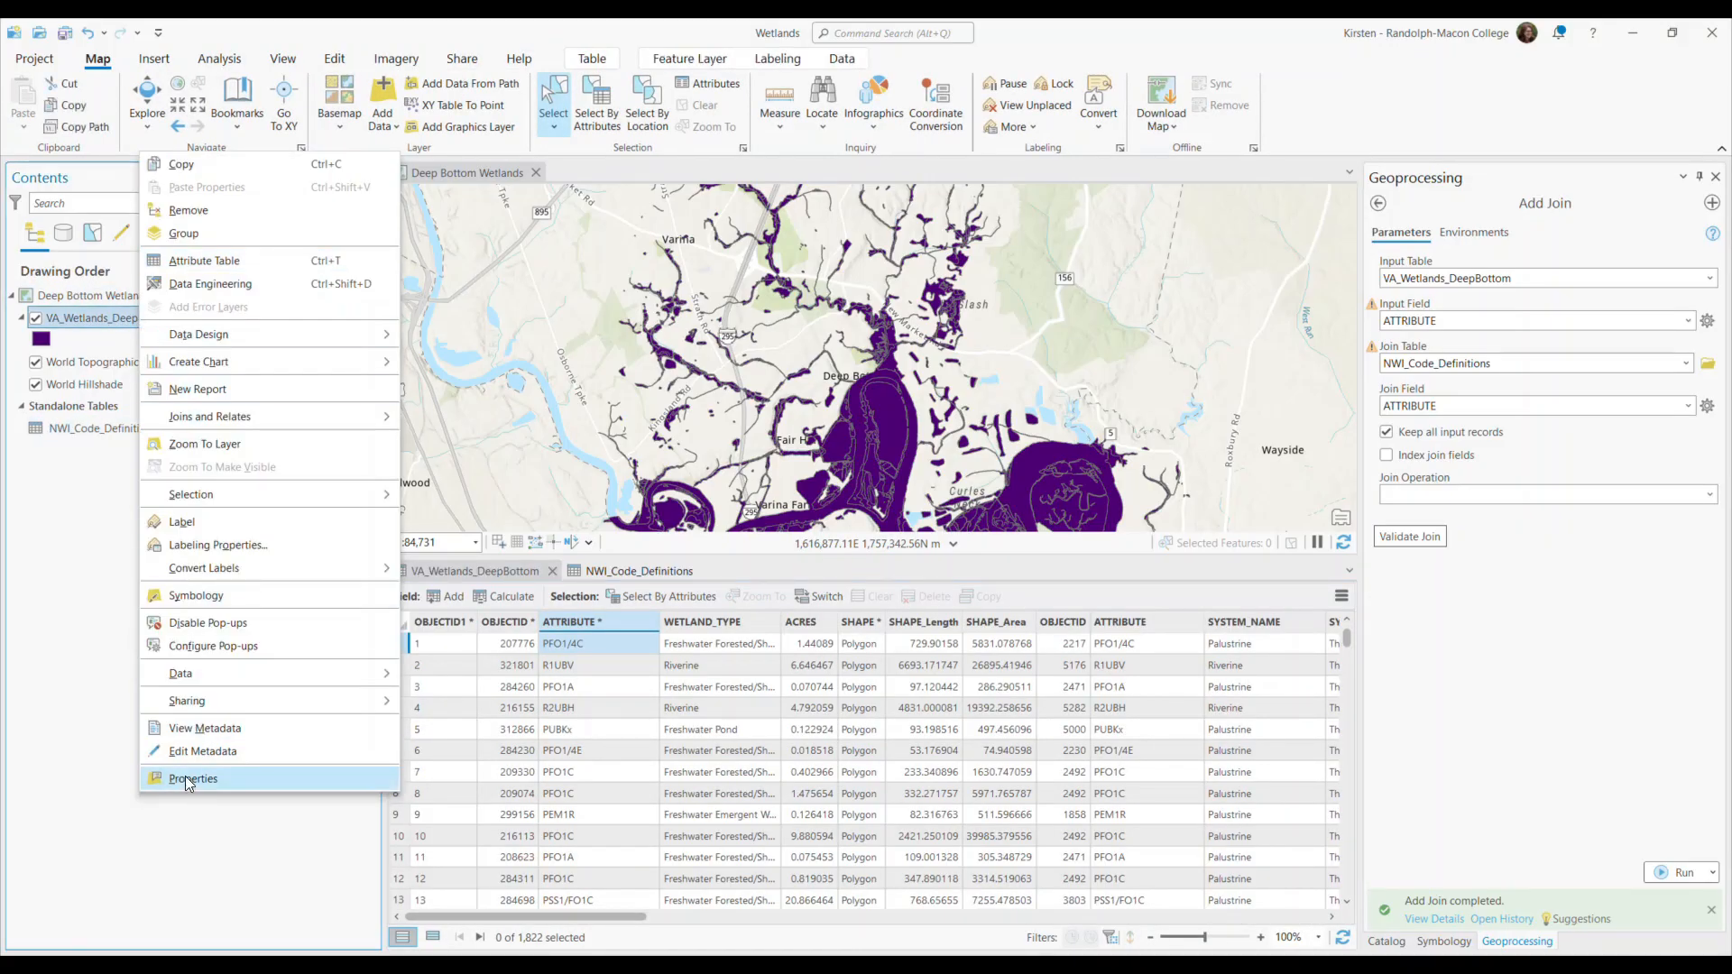
pyautogui.click(186, 778)
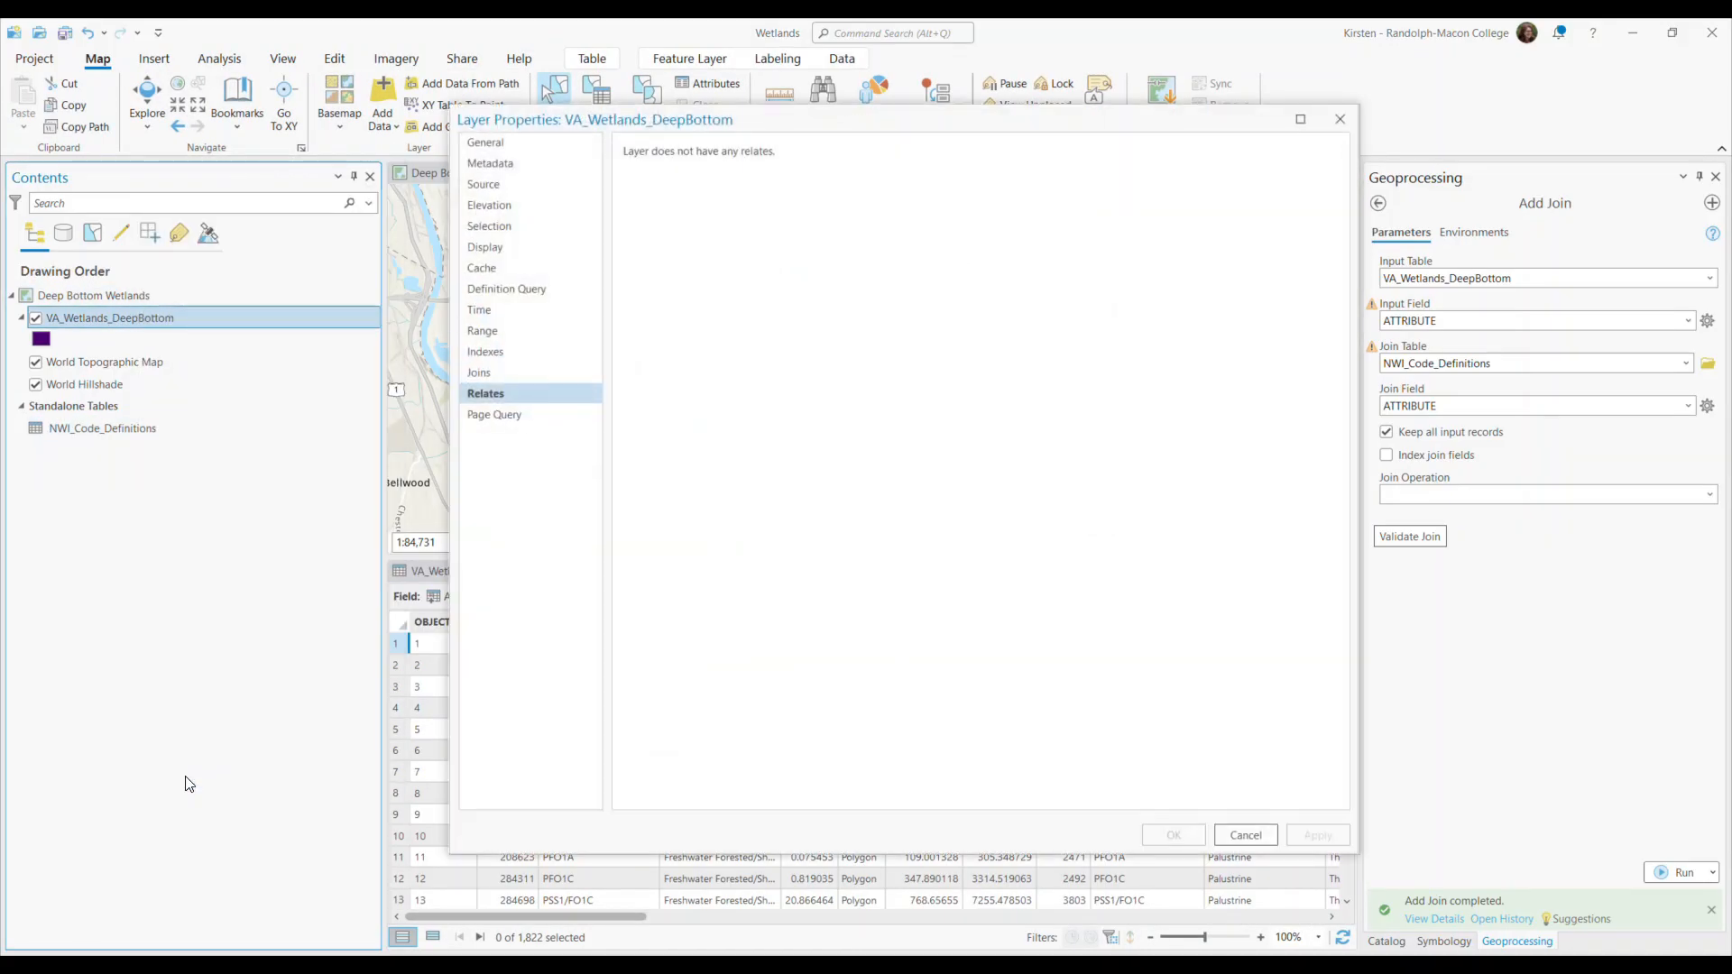
pyautogui.click(496, 376)
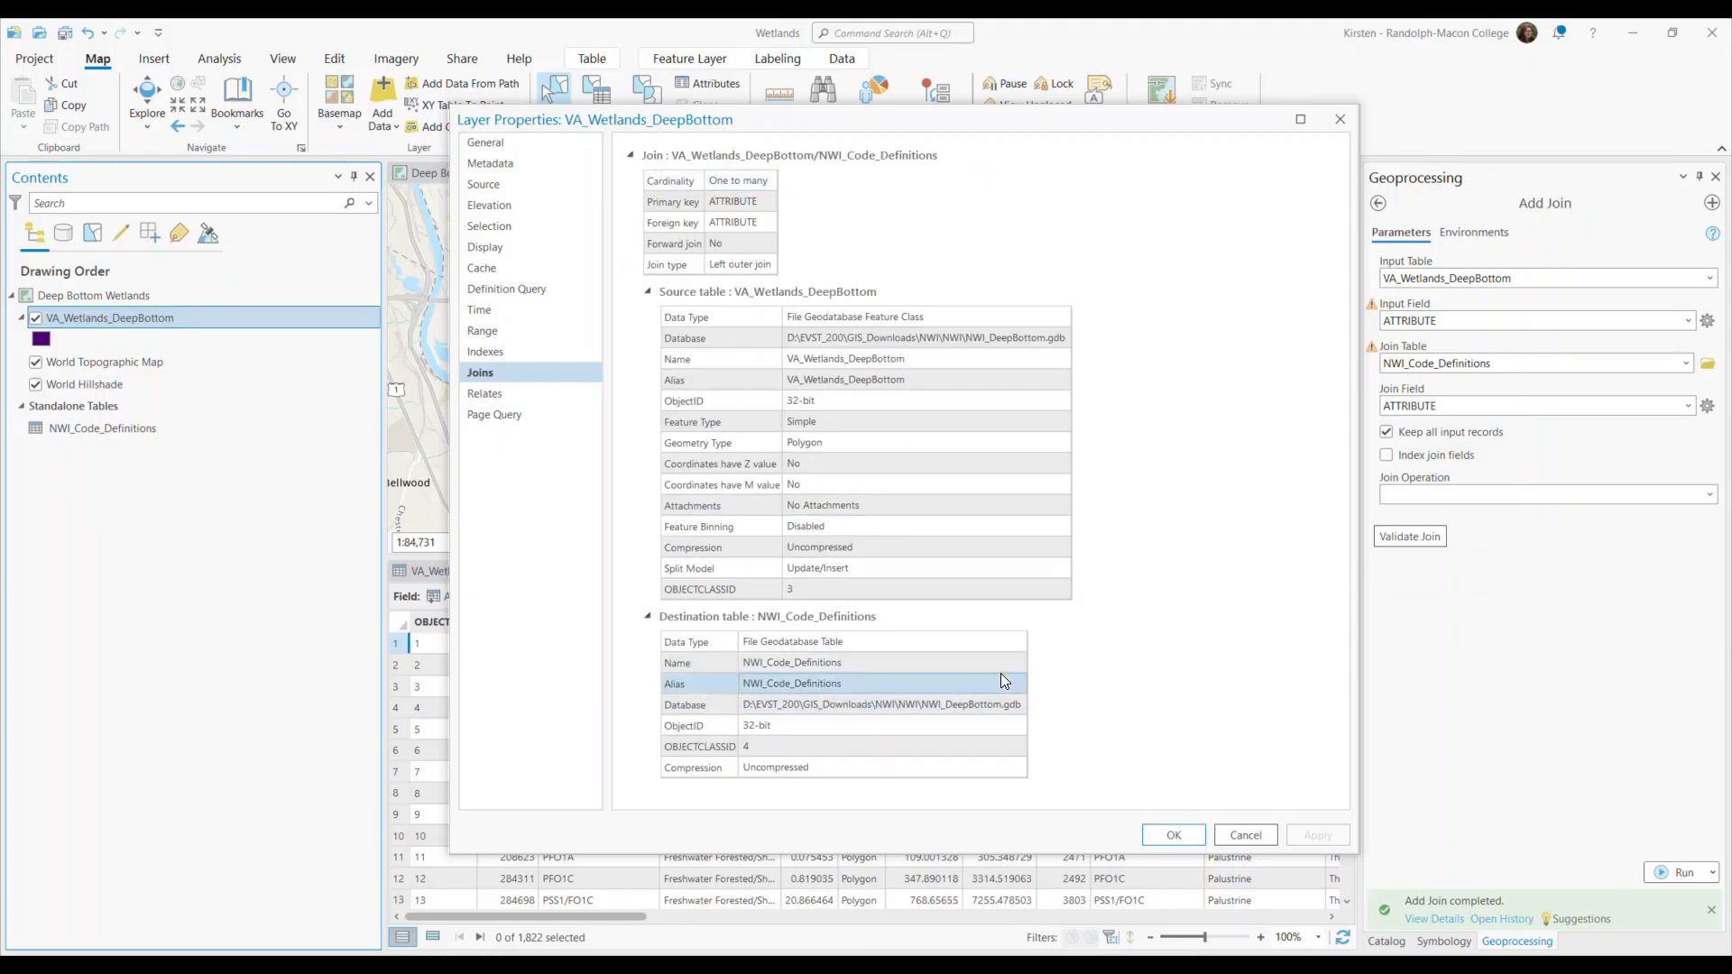
pyautogui.click(1175, 835)
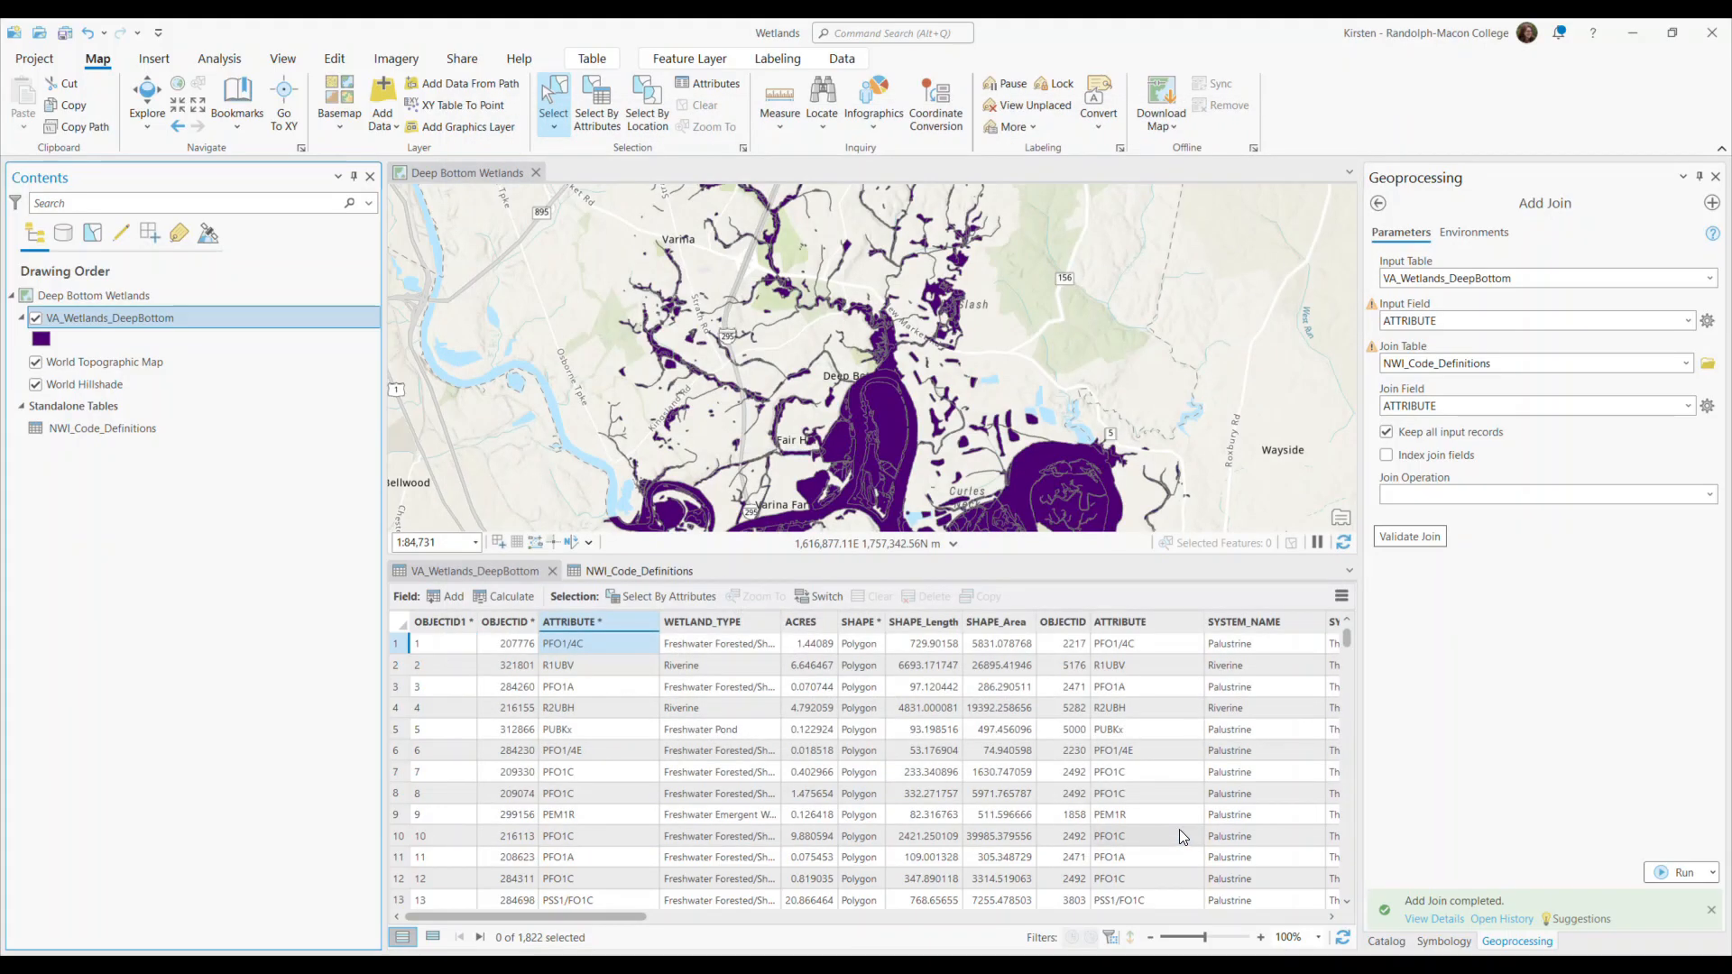
# Remove all joins from the VA_Wetlands_DeepBottom layer and confirm the removal.
pyautogui.rightClick(148, 318)
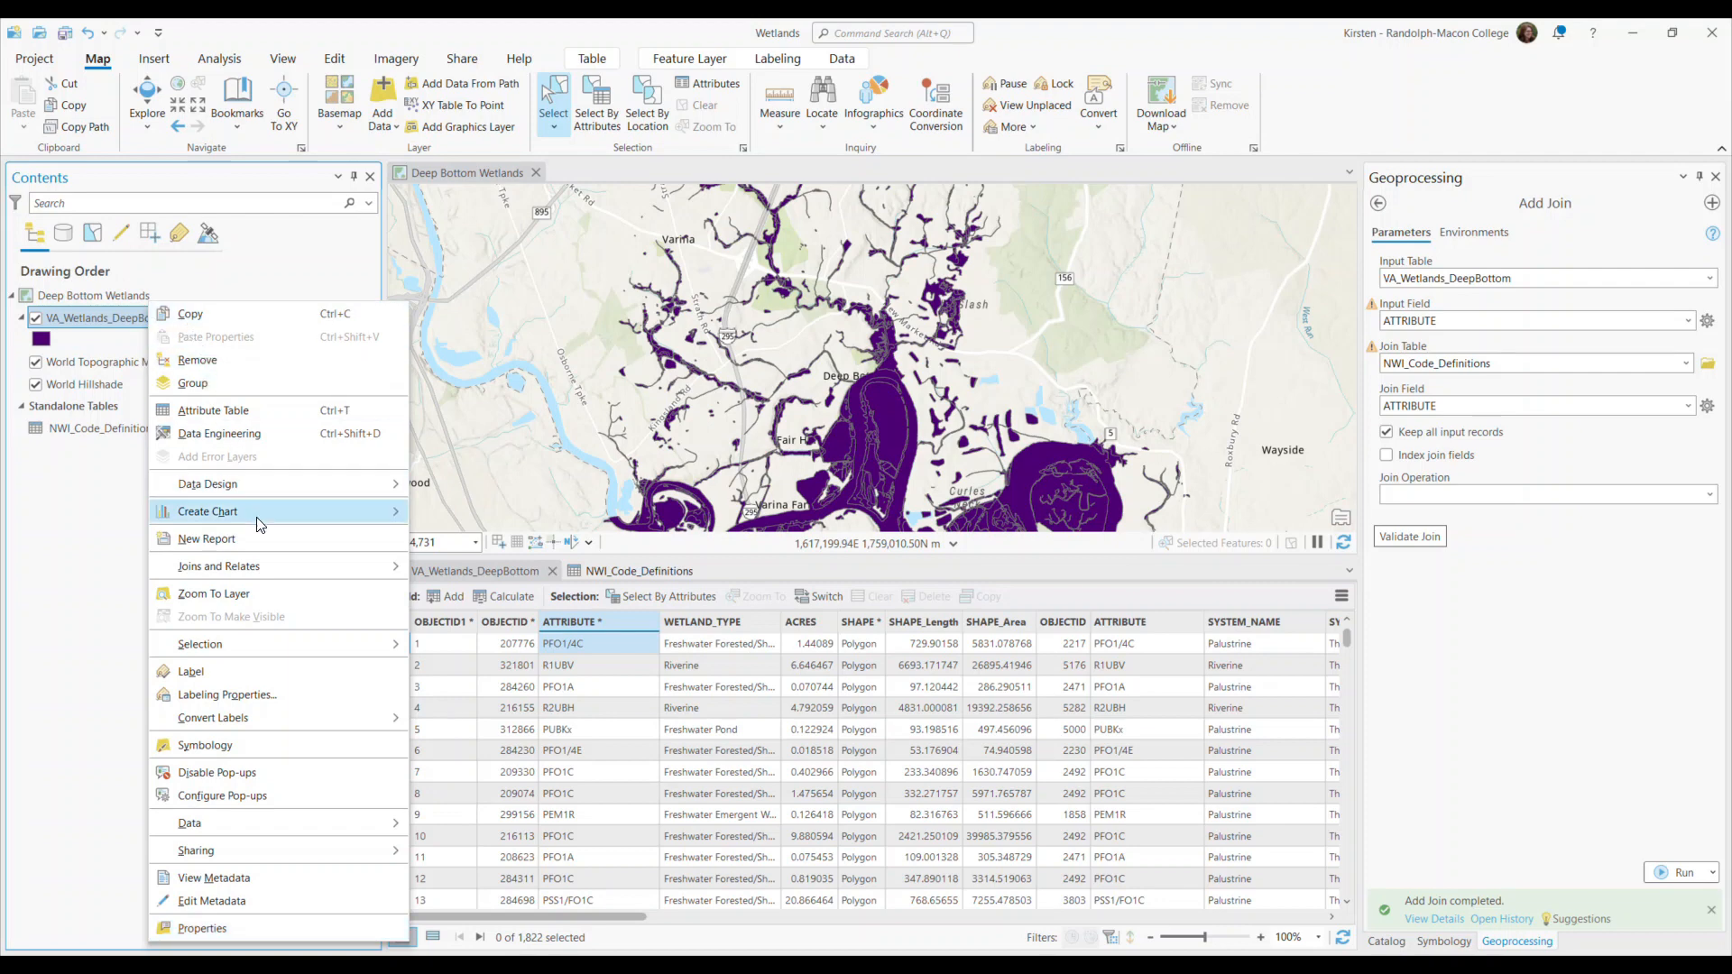
pyautogui.moveTo(263, 566)
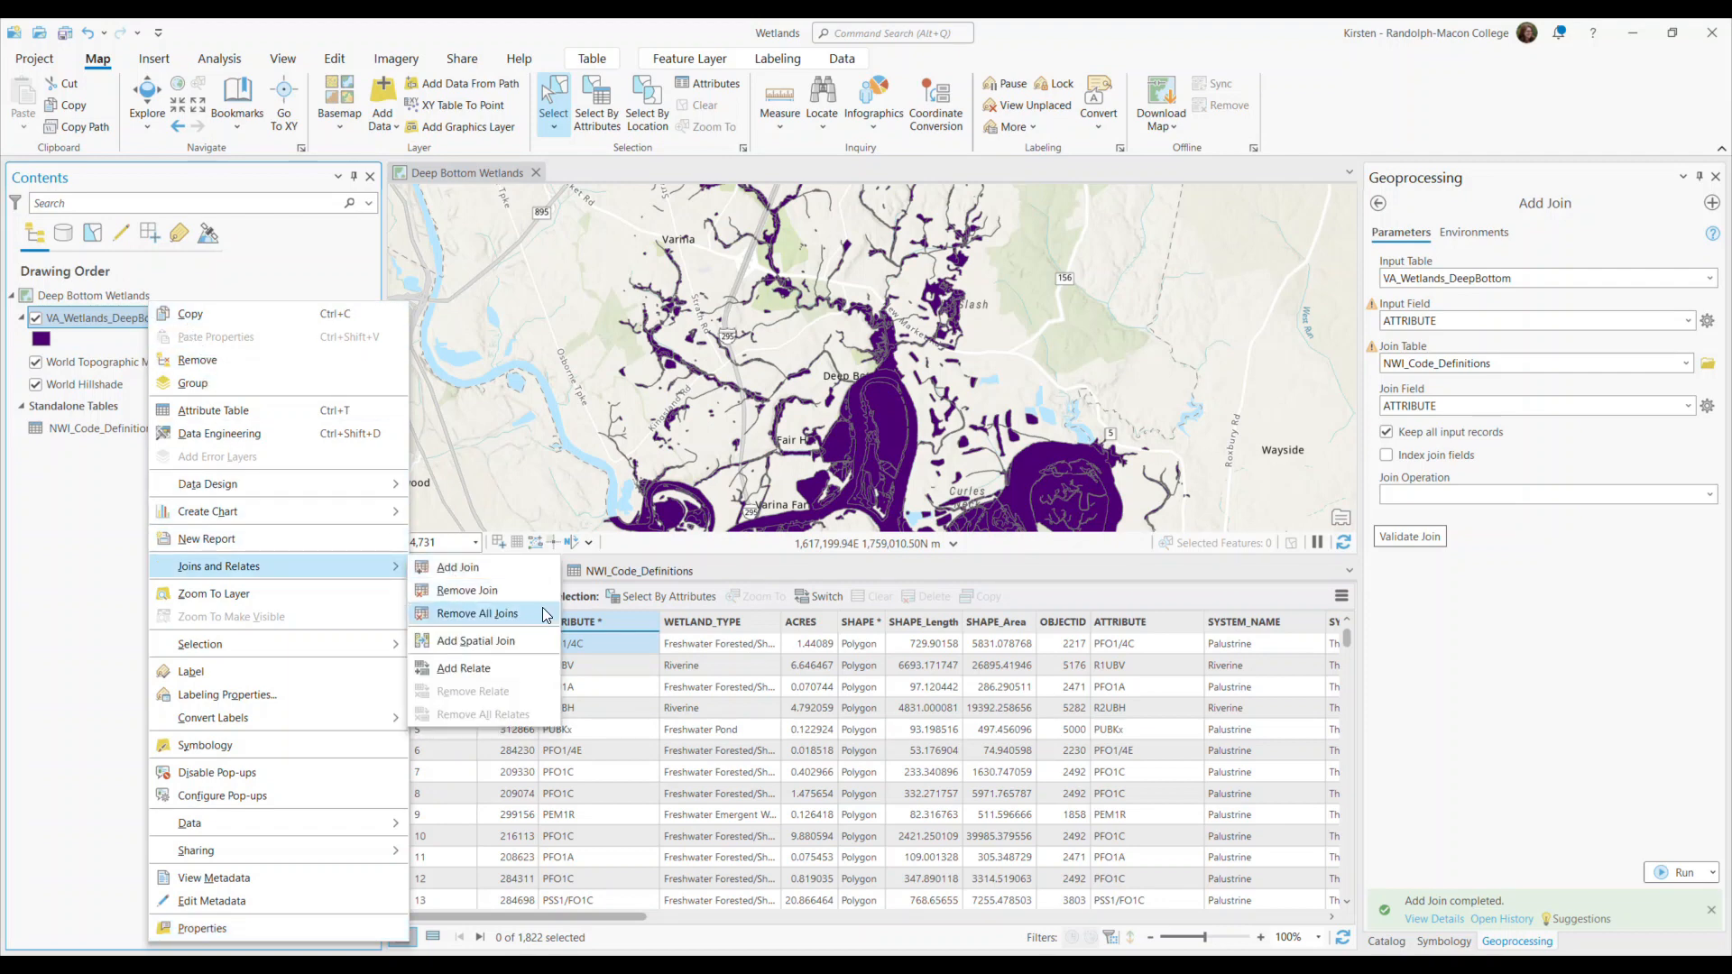
pyautogui.click(492, 622)
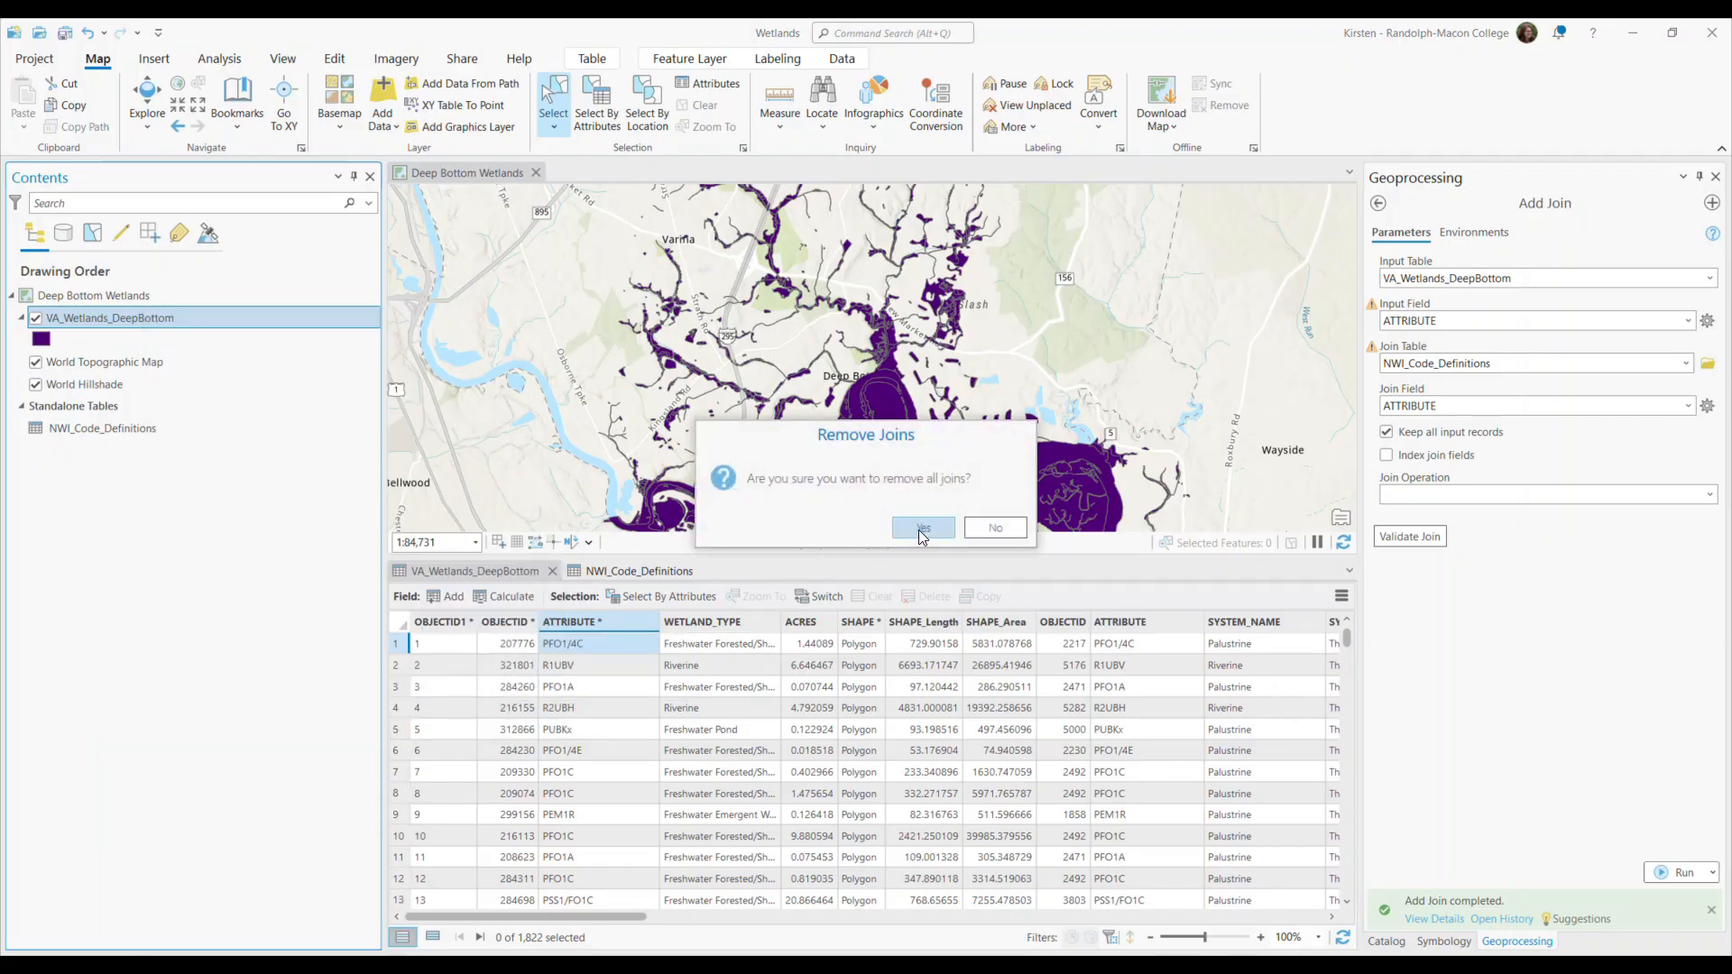
pyautogui.click(922, 529)
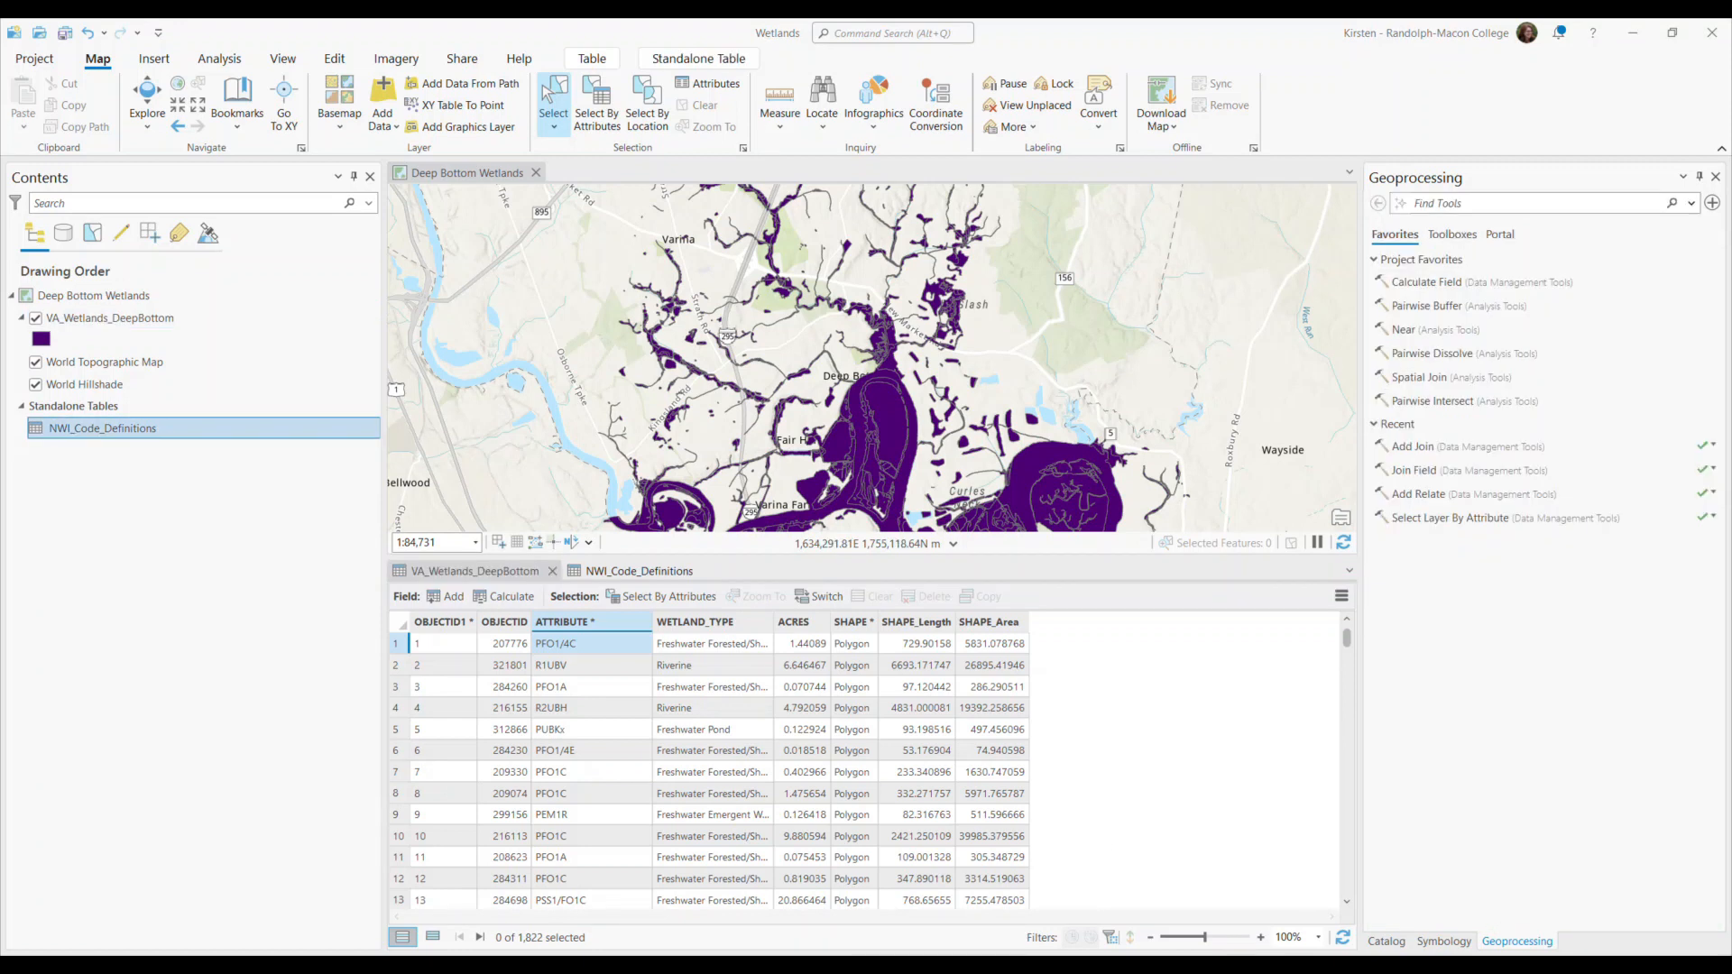
# Find and open the Add Relate geoprocessing tool and review its cardinality options.
pyautogui.click(1479, 202)
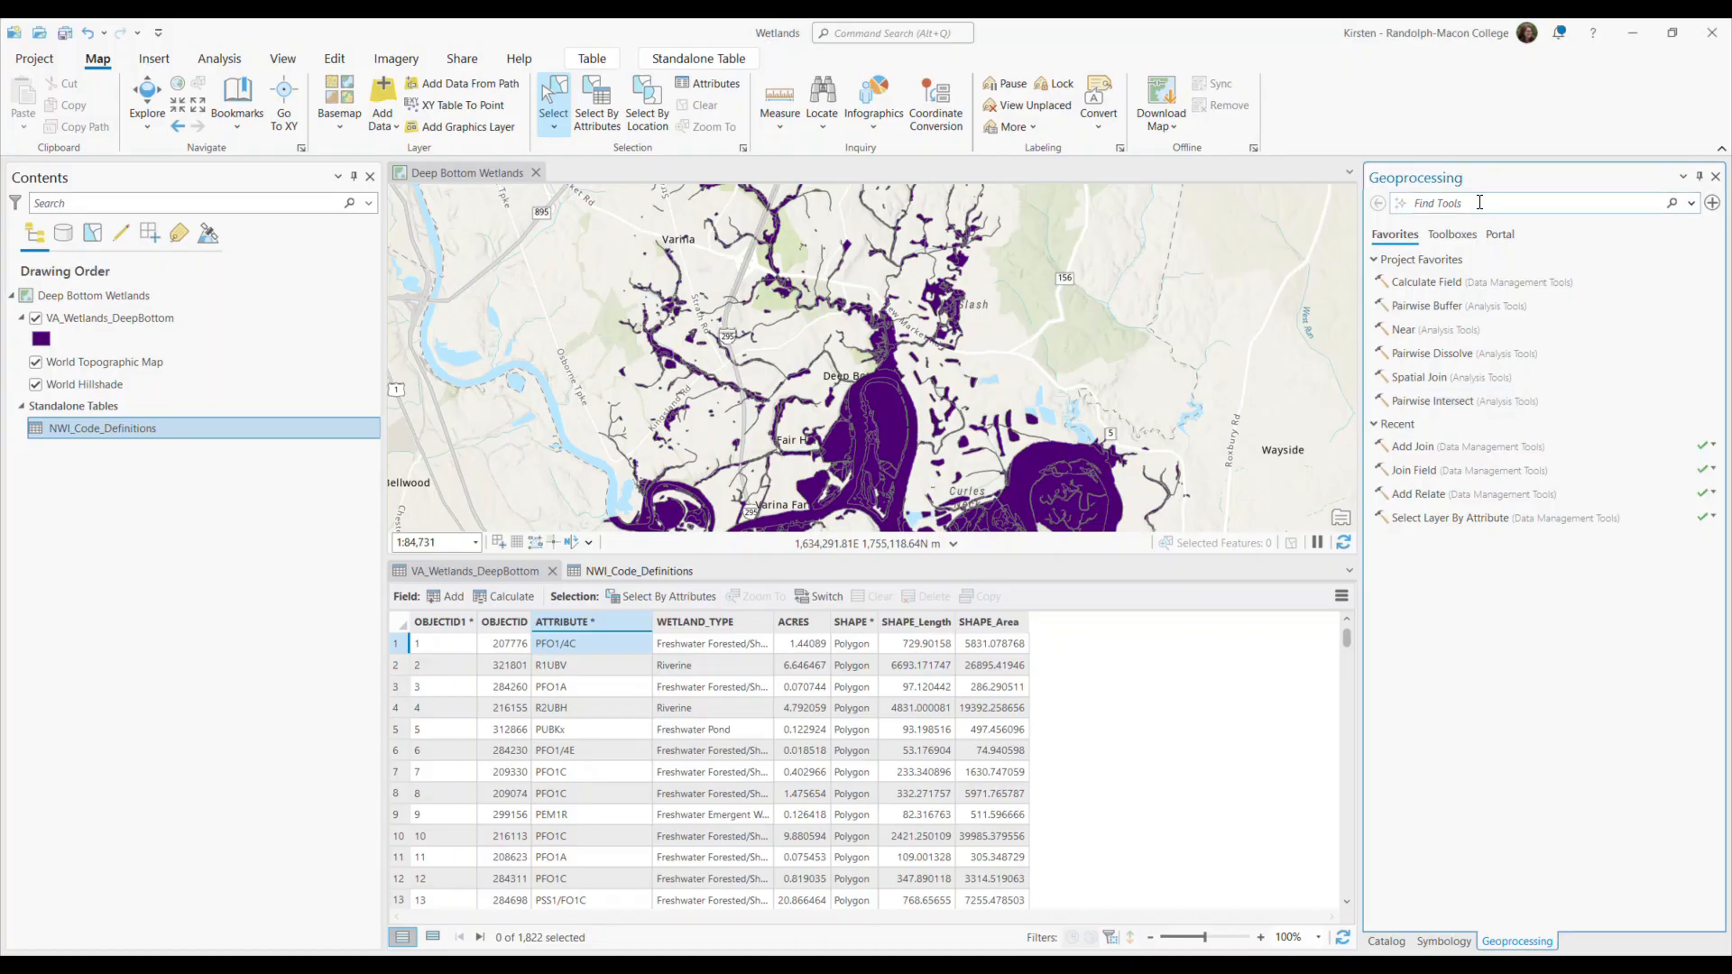
pyautogui.write('add')
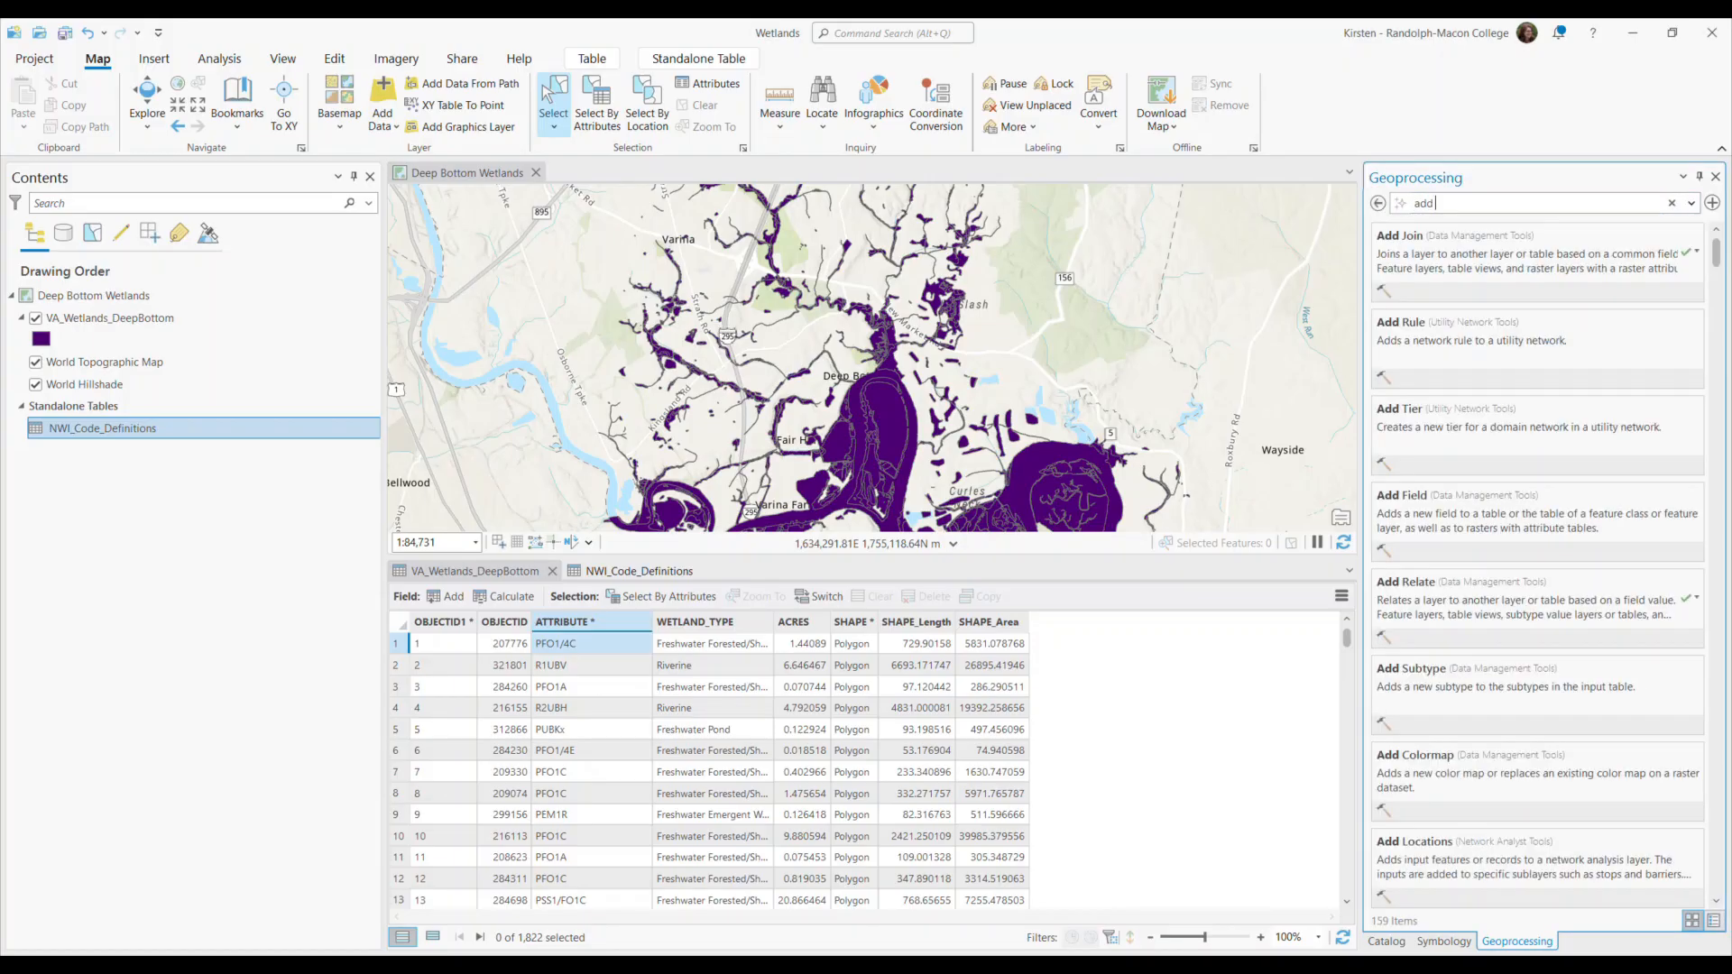
pyautogui.write(' re')
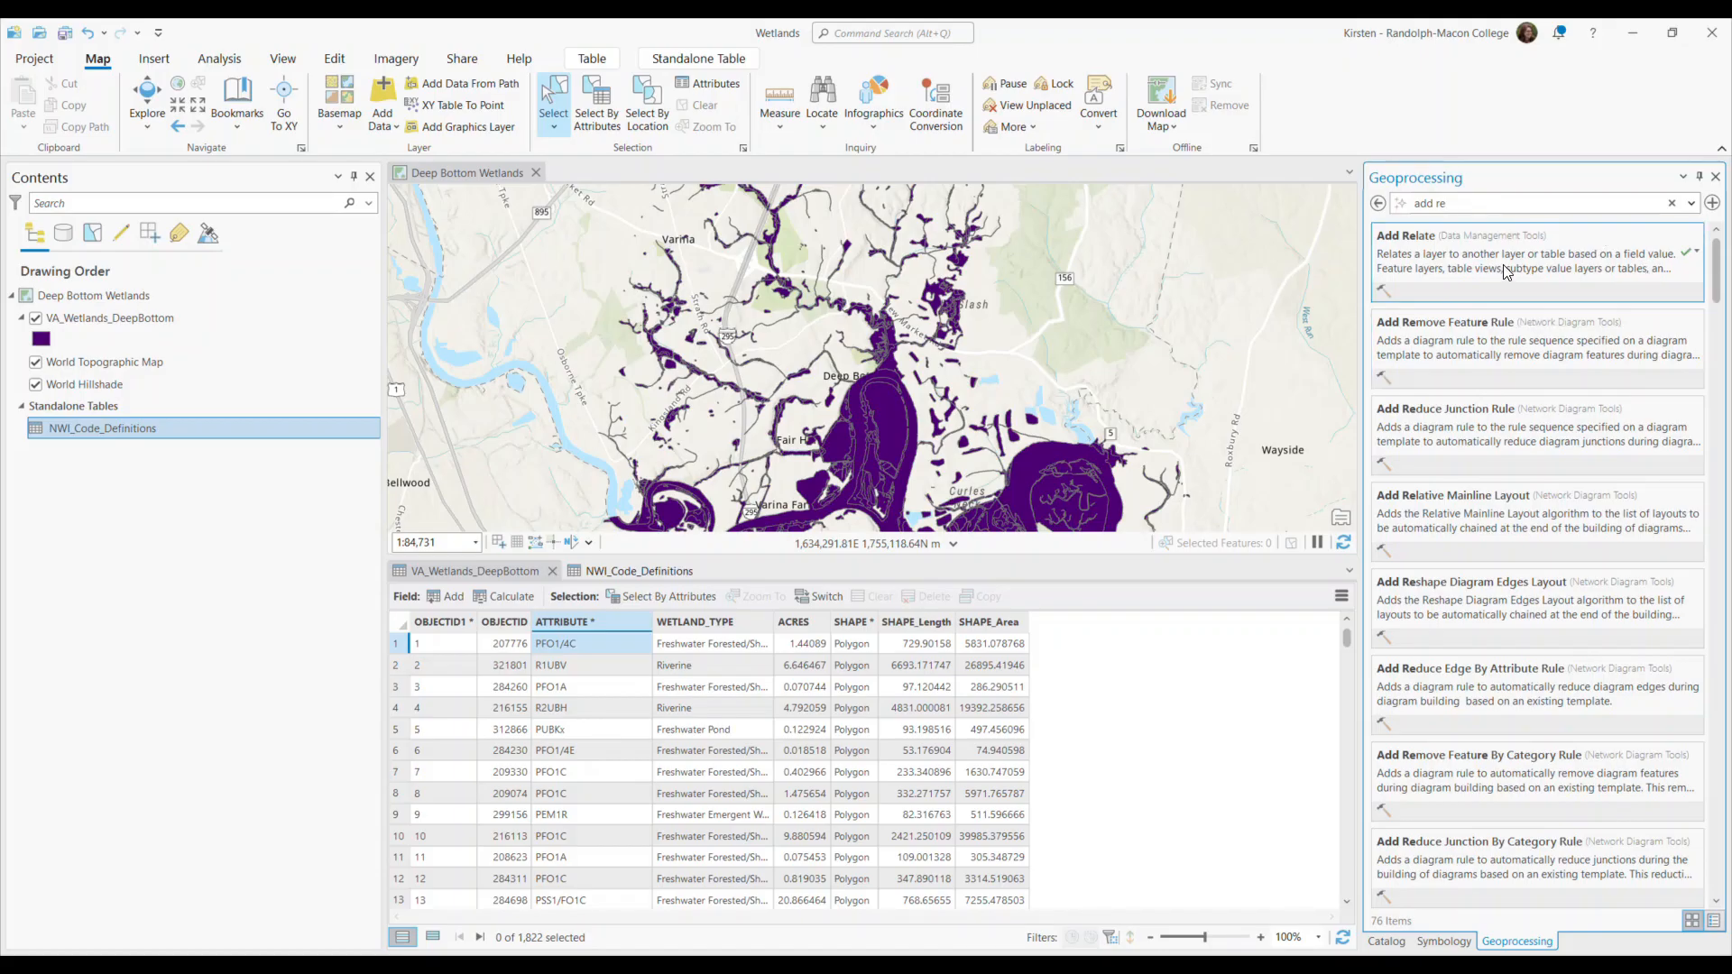
pyautogui.click(1504, 273)
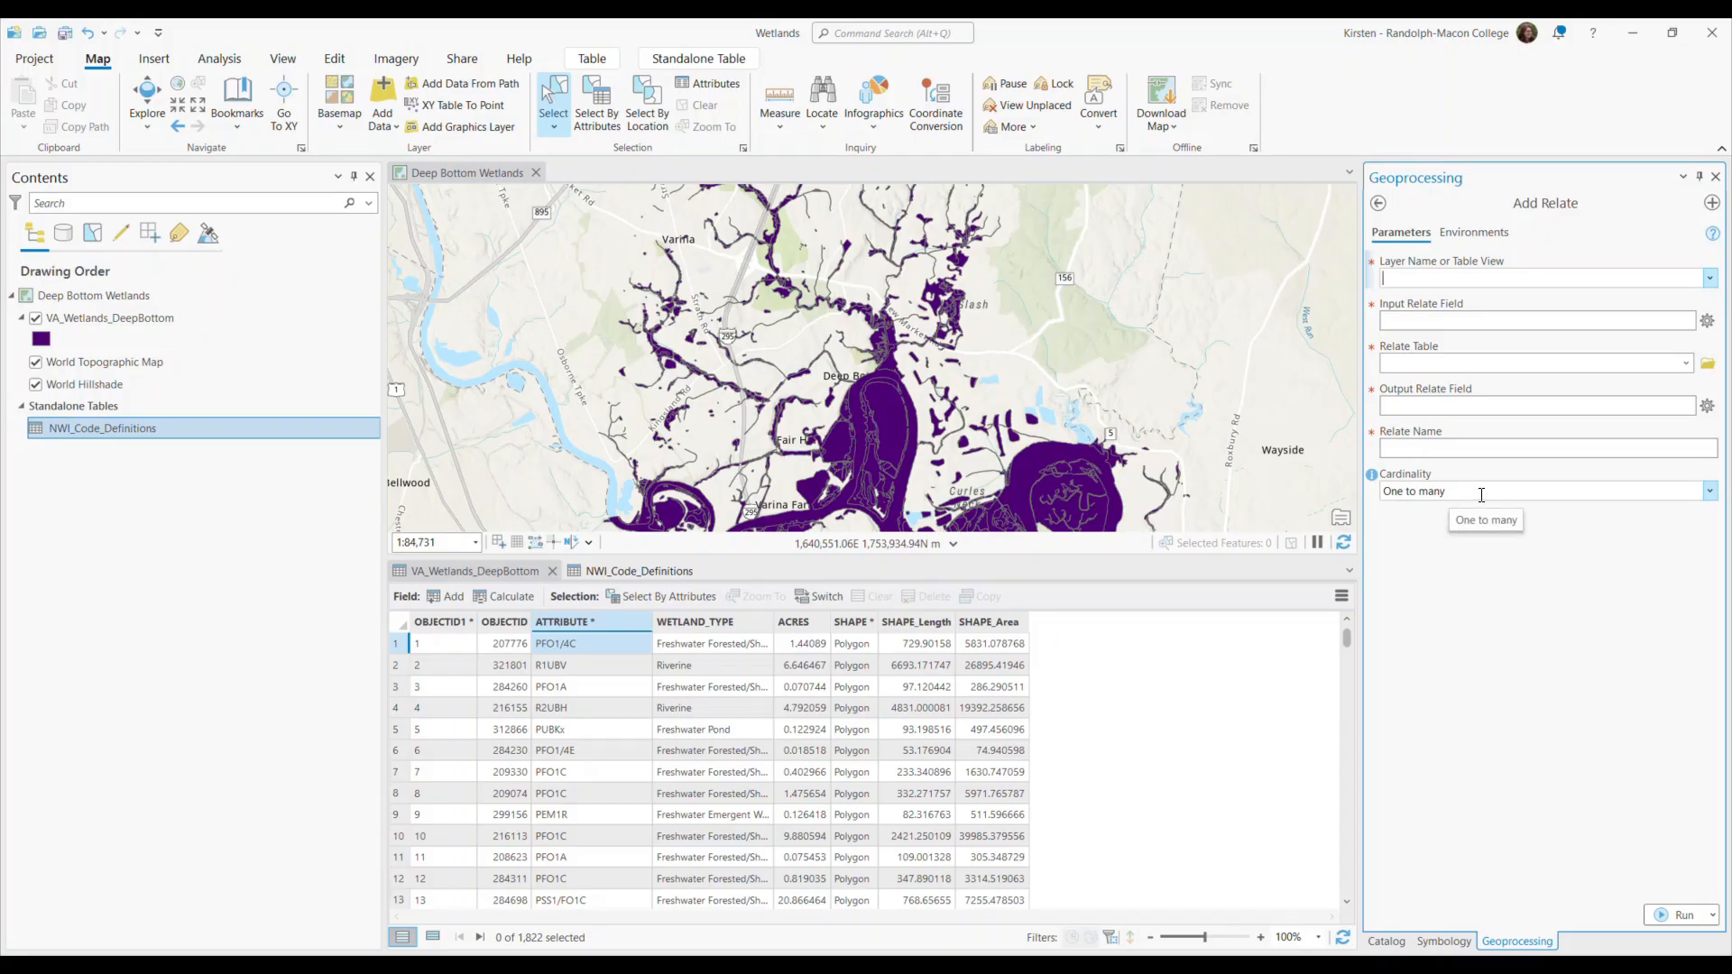
pyautogui.click(1711, 493)
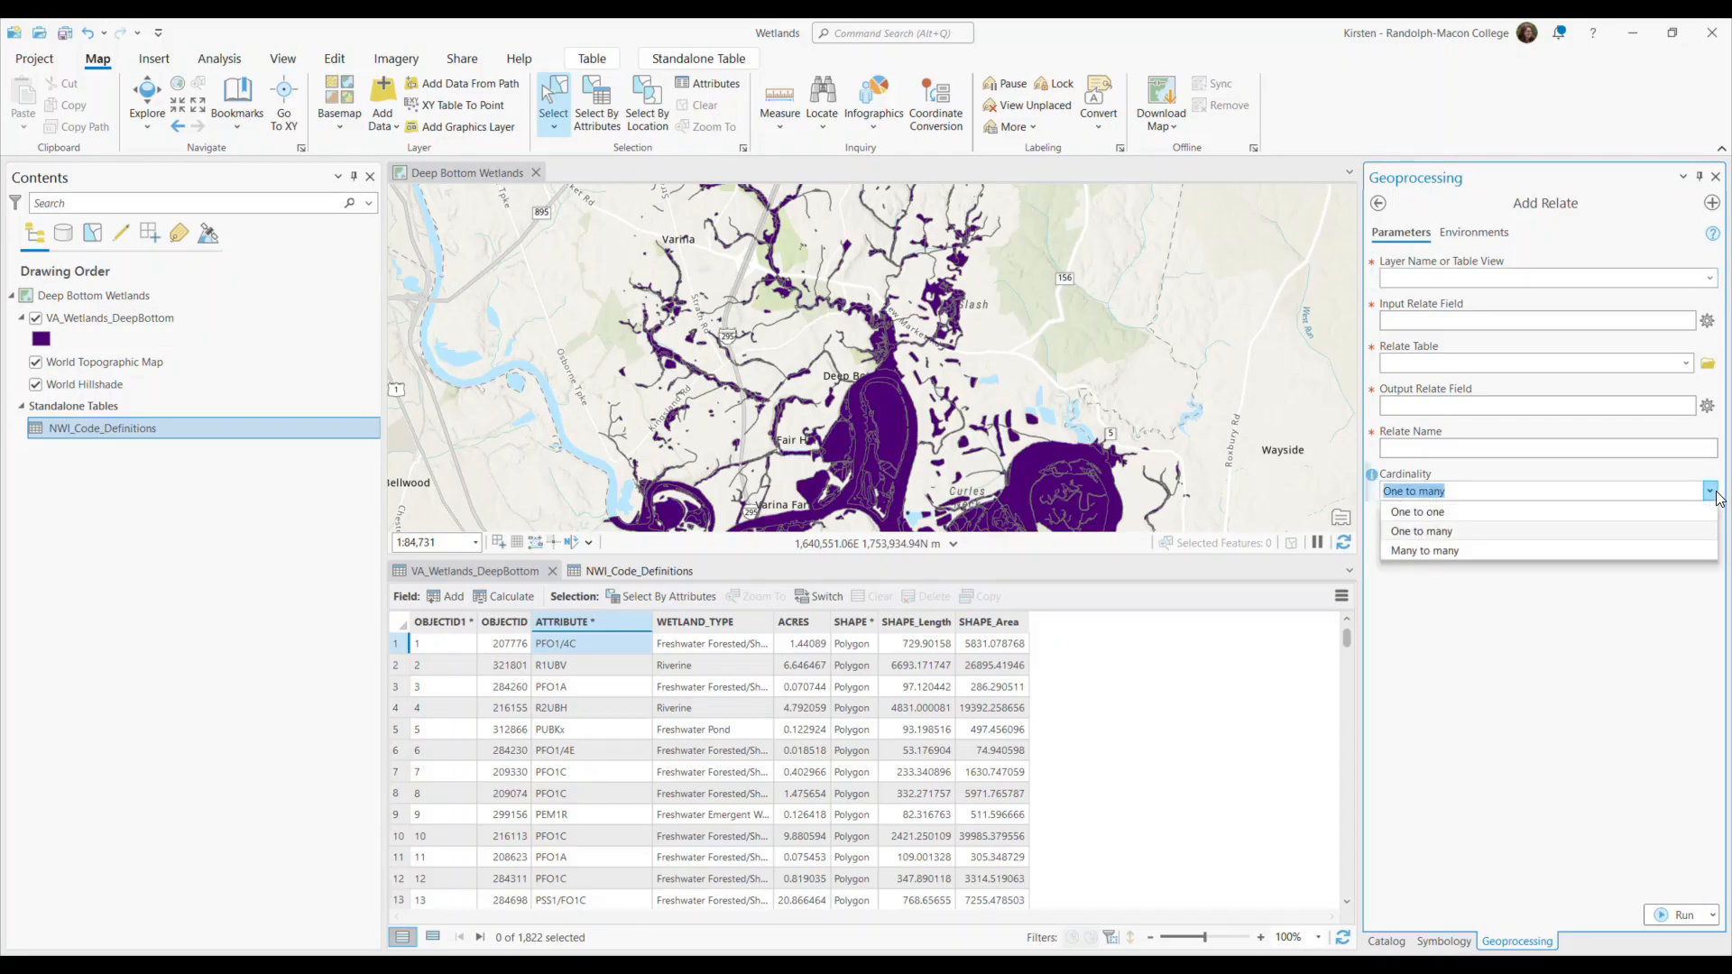
pyautogui.click(1716, 496)
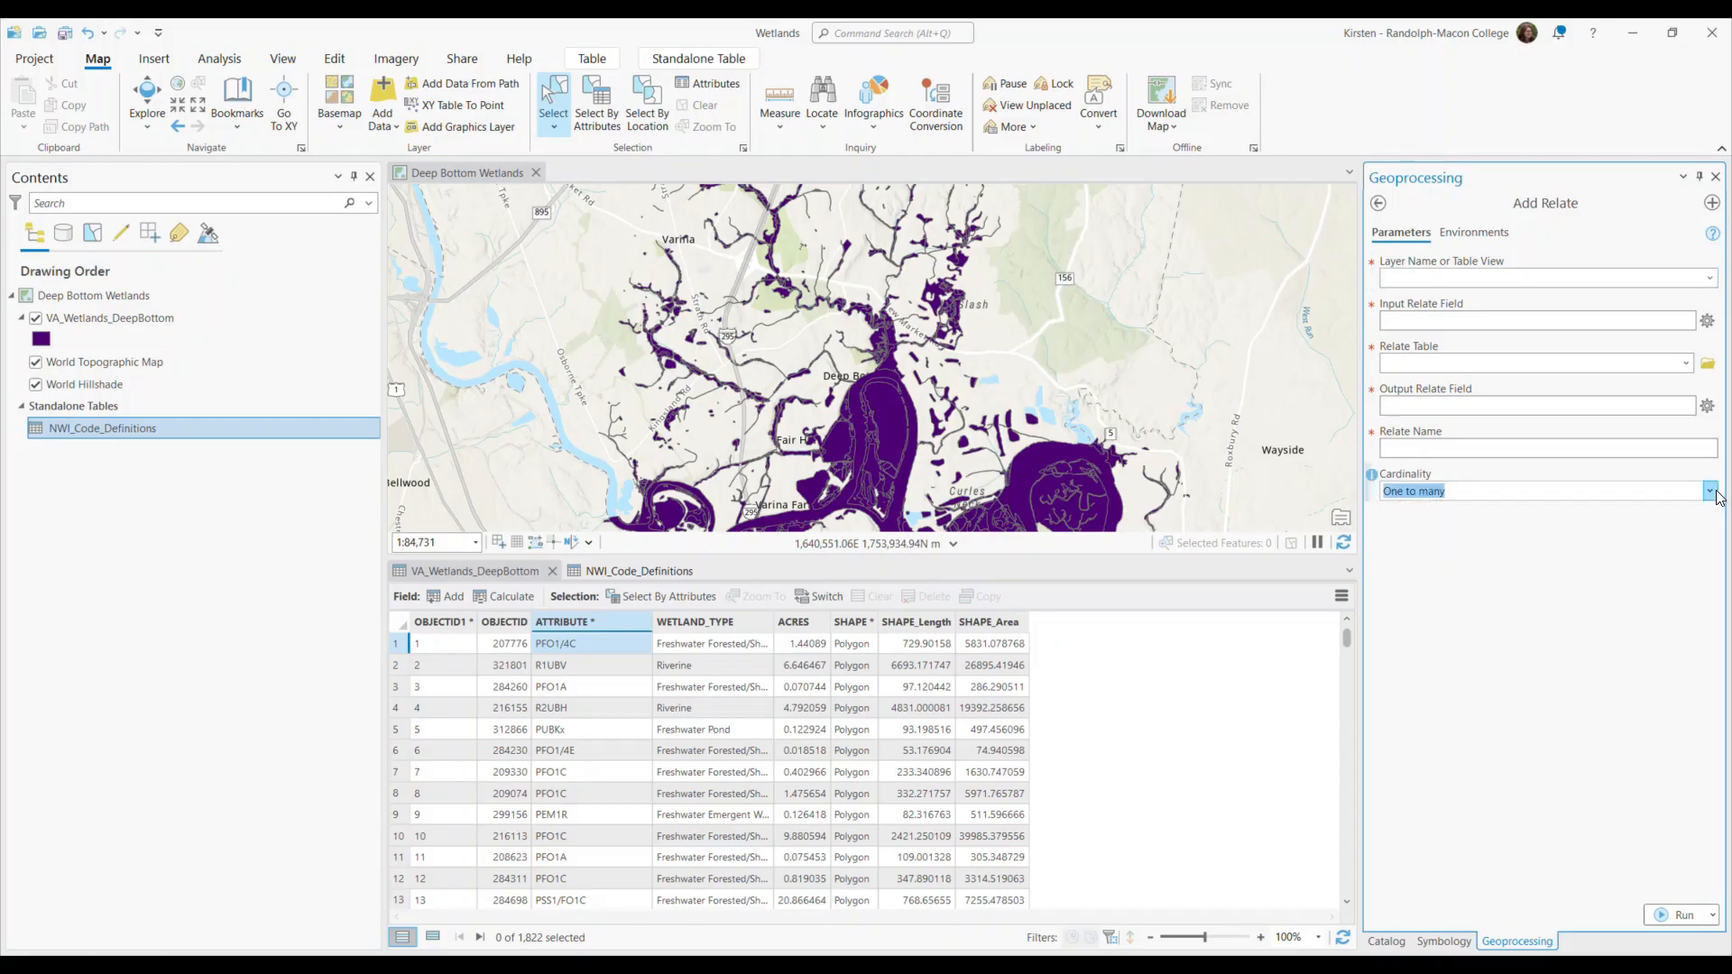
# Compare the ATTRIBUTE fields in the VA_Wetlands_DeepBottom and NWI_Code_Definitions tables.
pyautogui.click(494, 574)
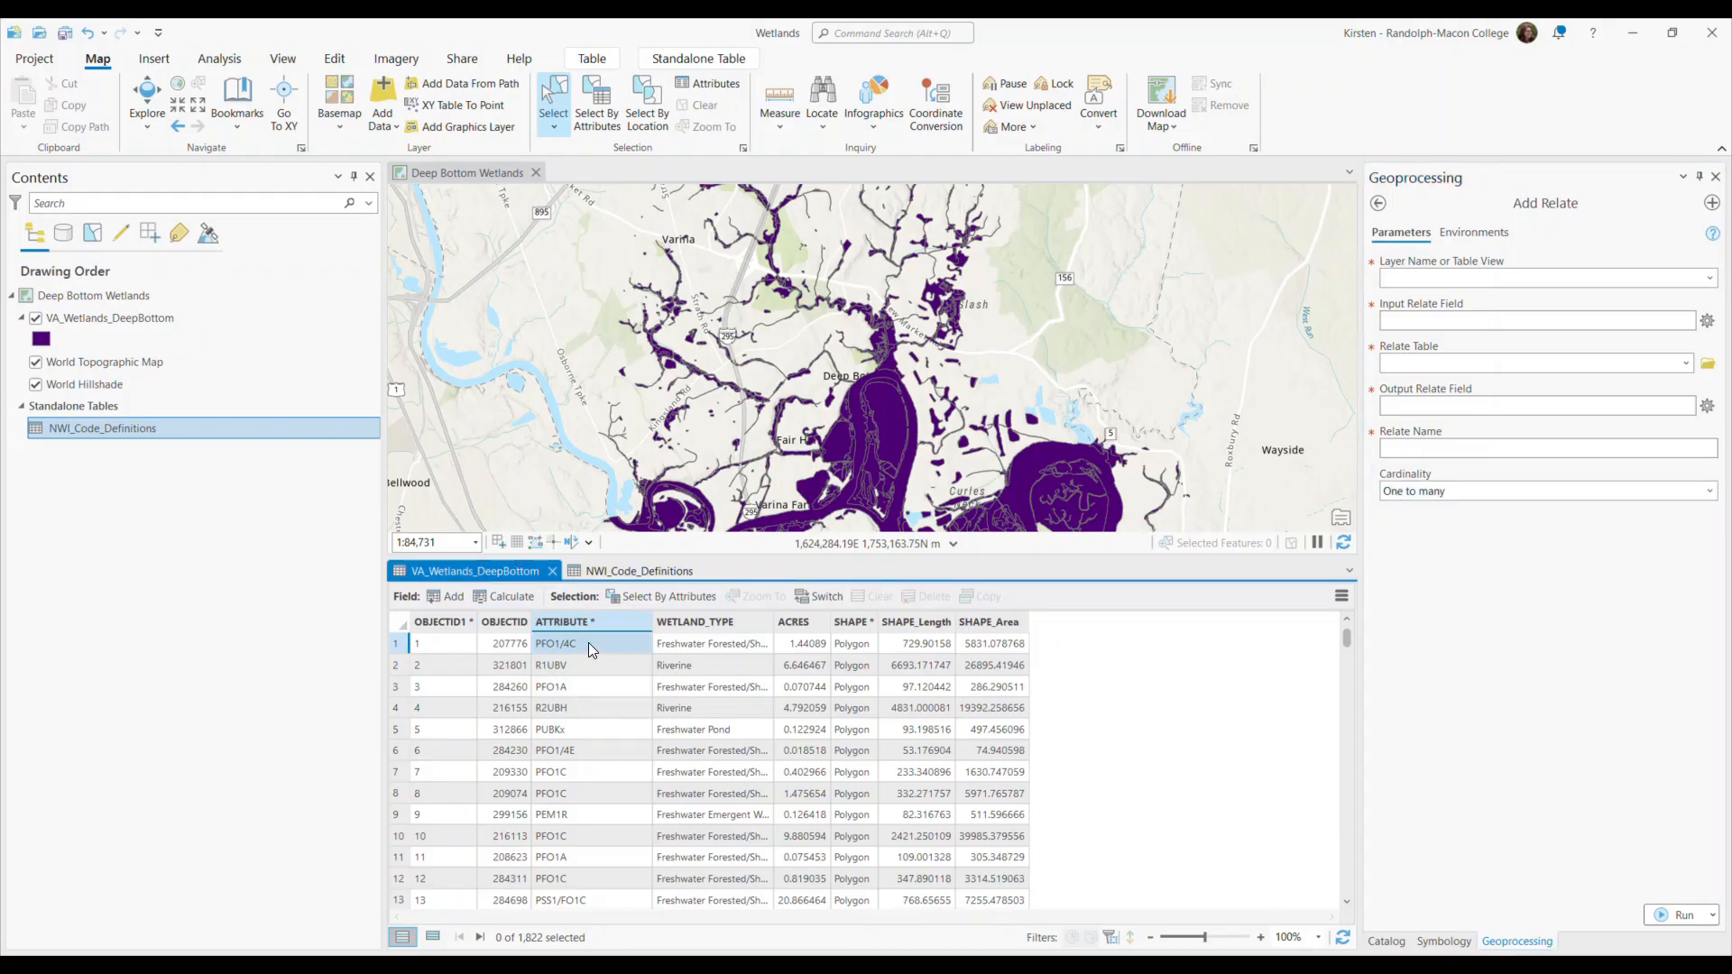
pyautogui.click(619, 575)
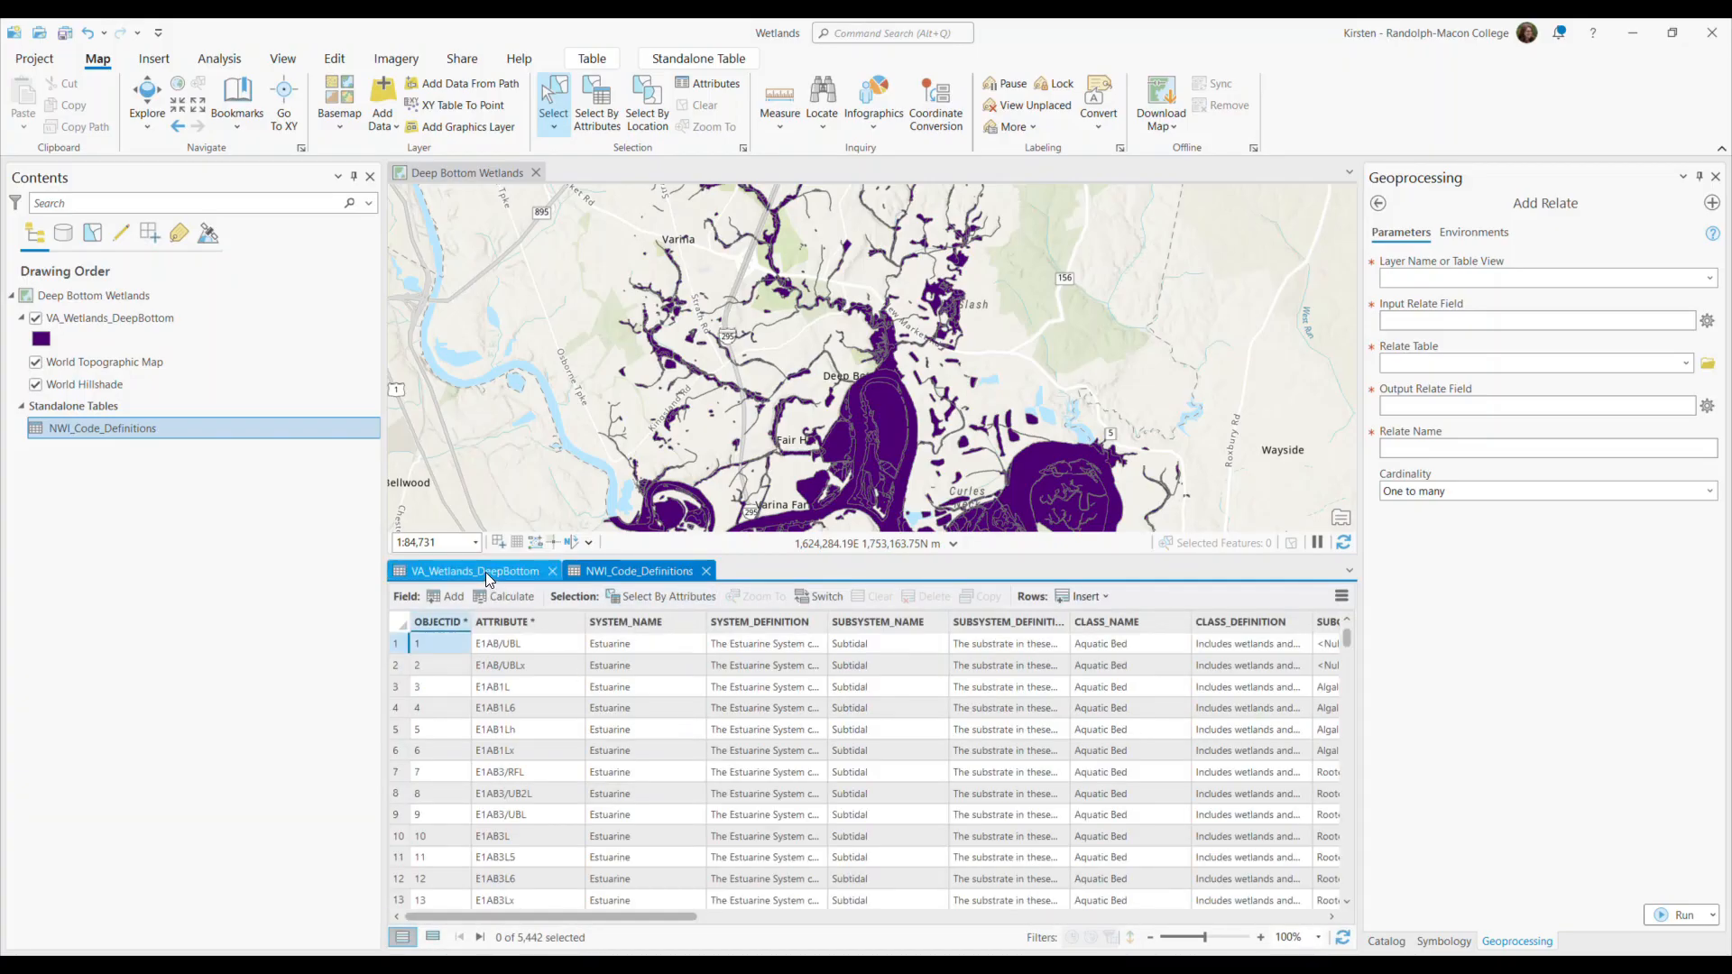
pyautogui.click(455, 569)
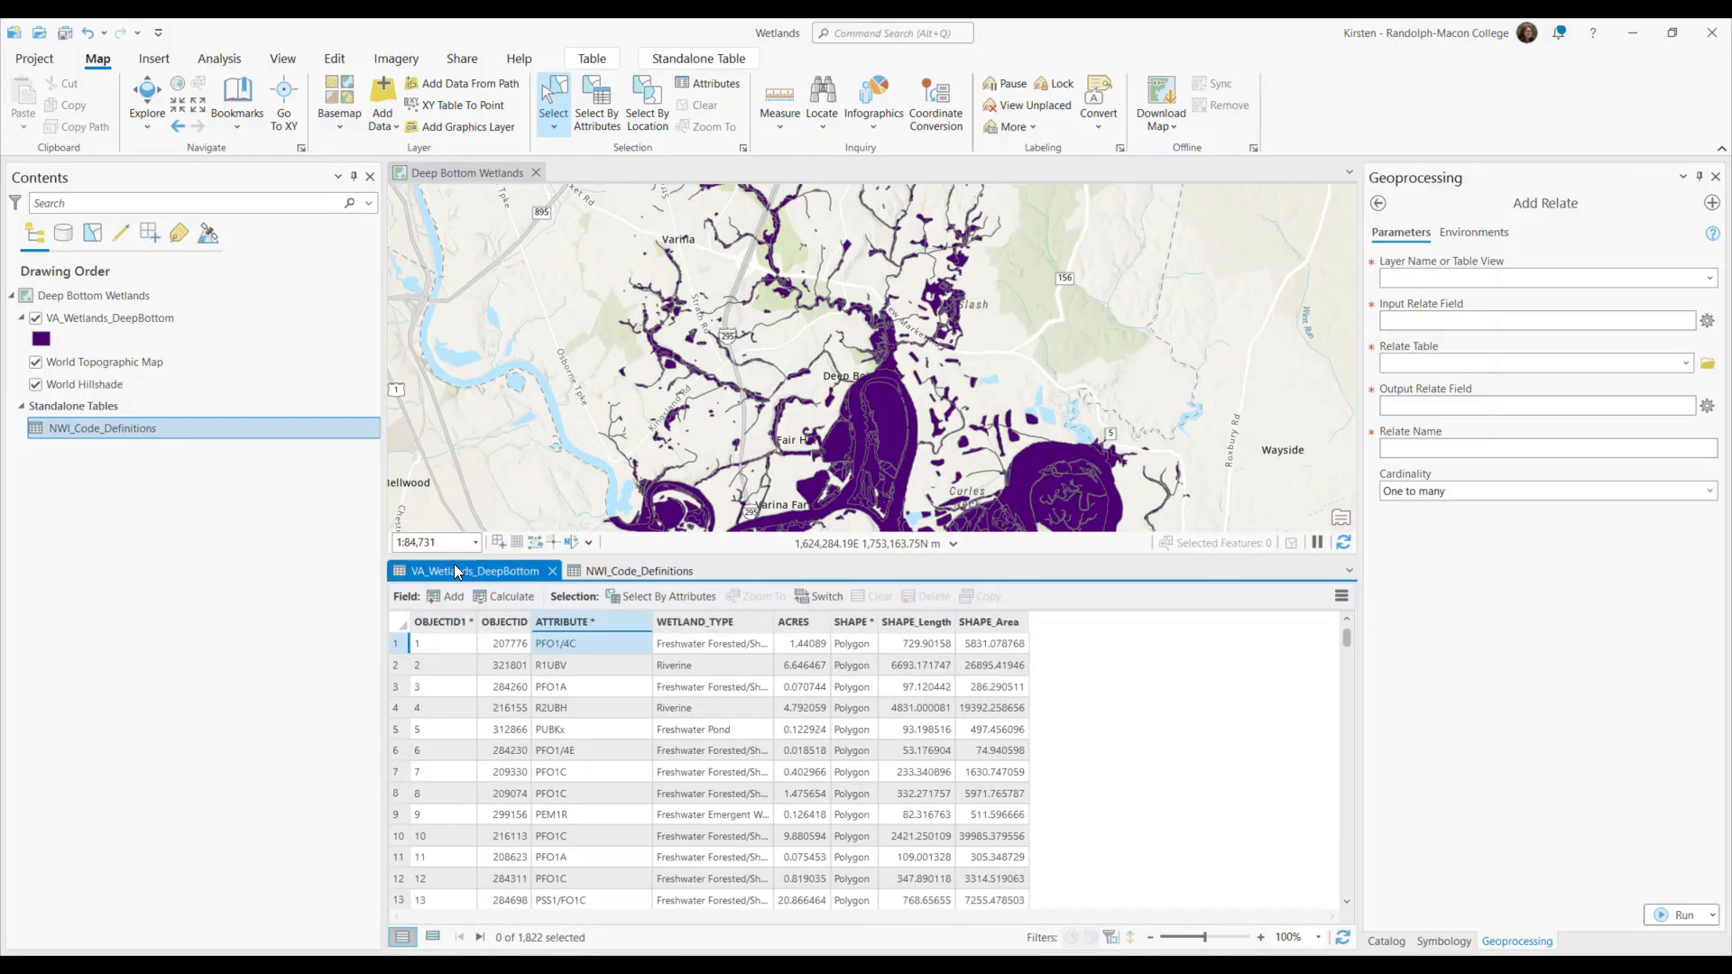
pyautogui.click(626, 570)
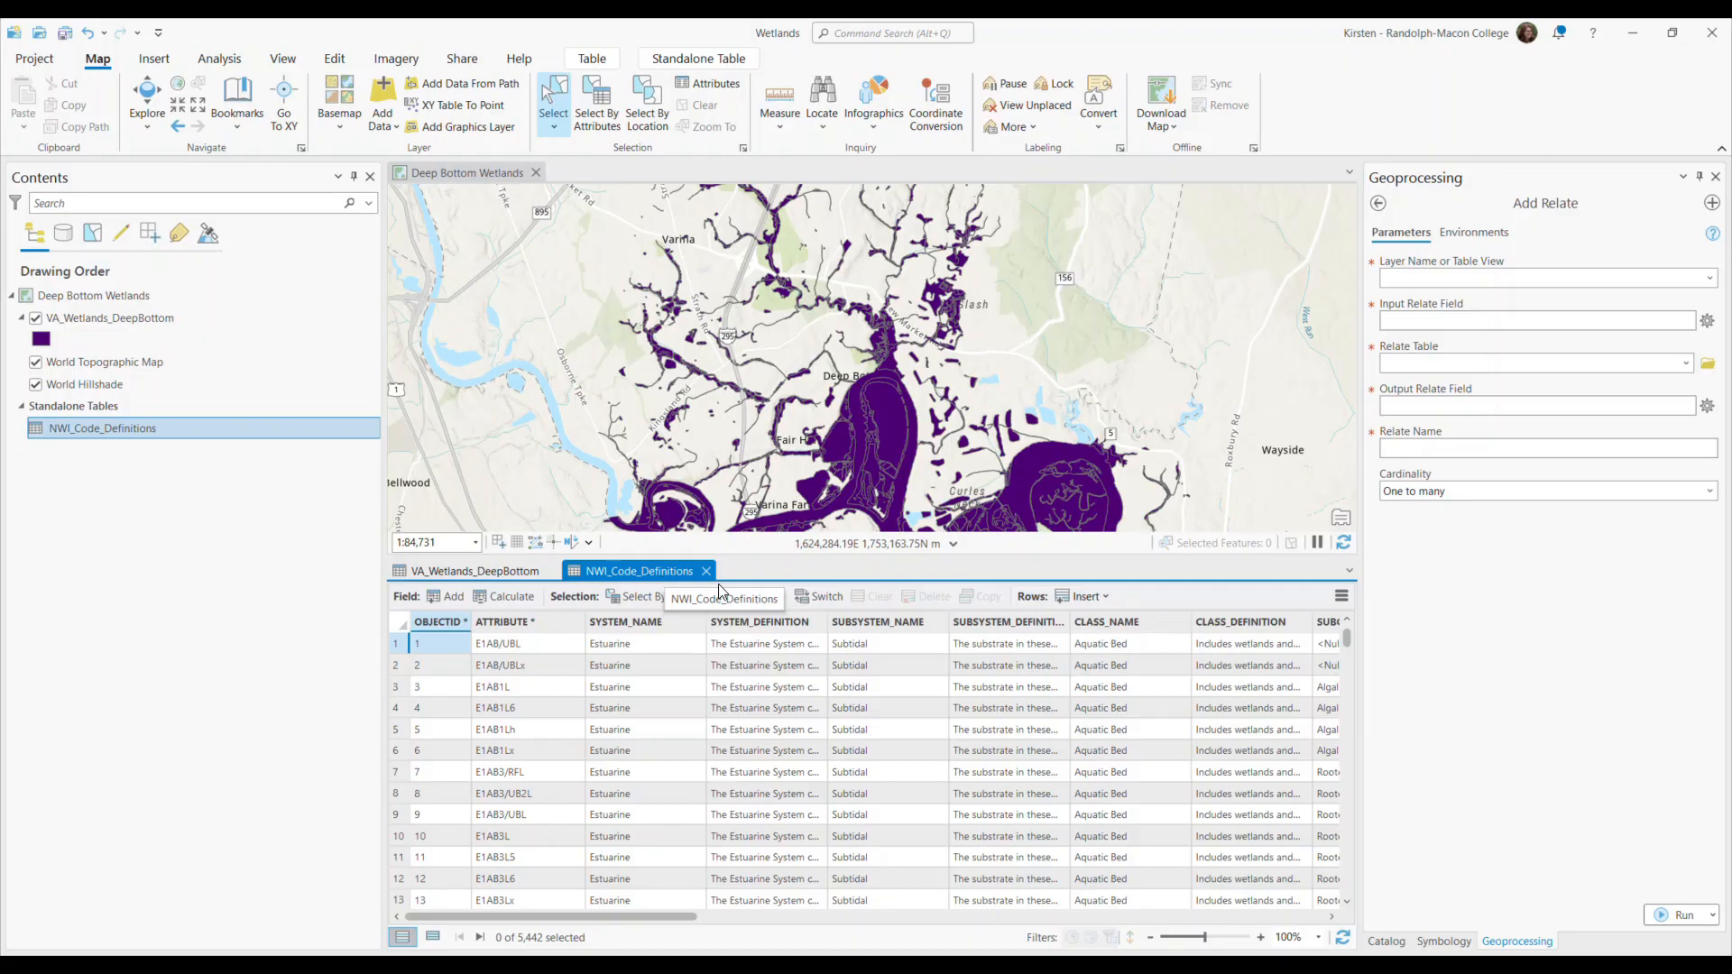
# Set up the relate from NWI_Code_Definitions to VA_Wetlands_DeepBottom, using ATTRIBUTE as the relate field for both.
pyautogui.click(1711, 279)
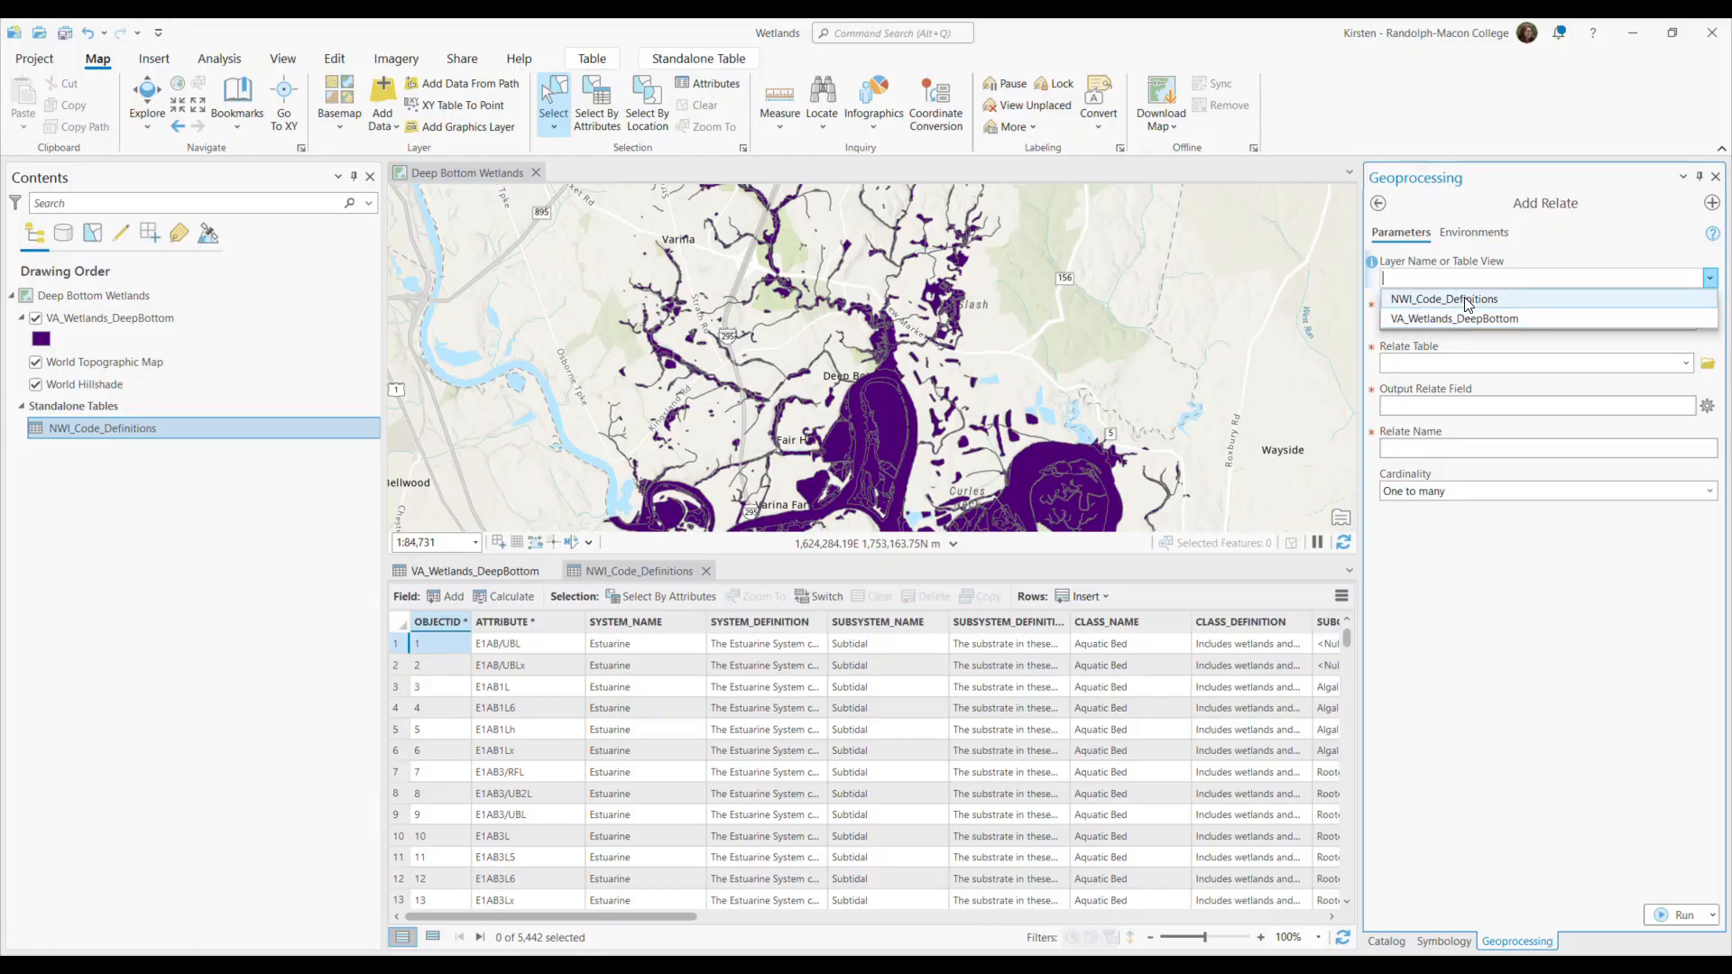
pyautogui.click(1467, 301)
pyautogui.click(1683, 364)
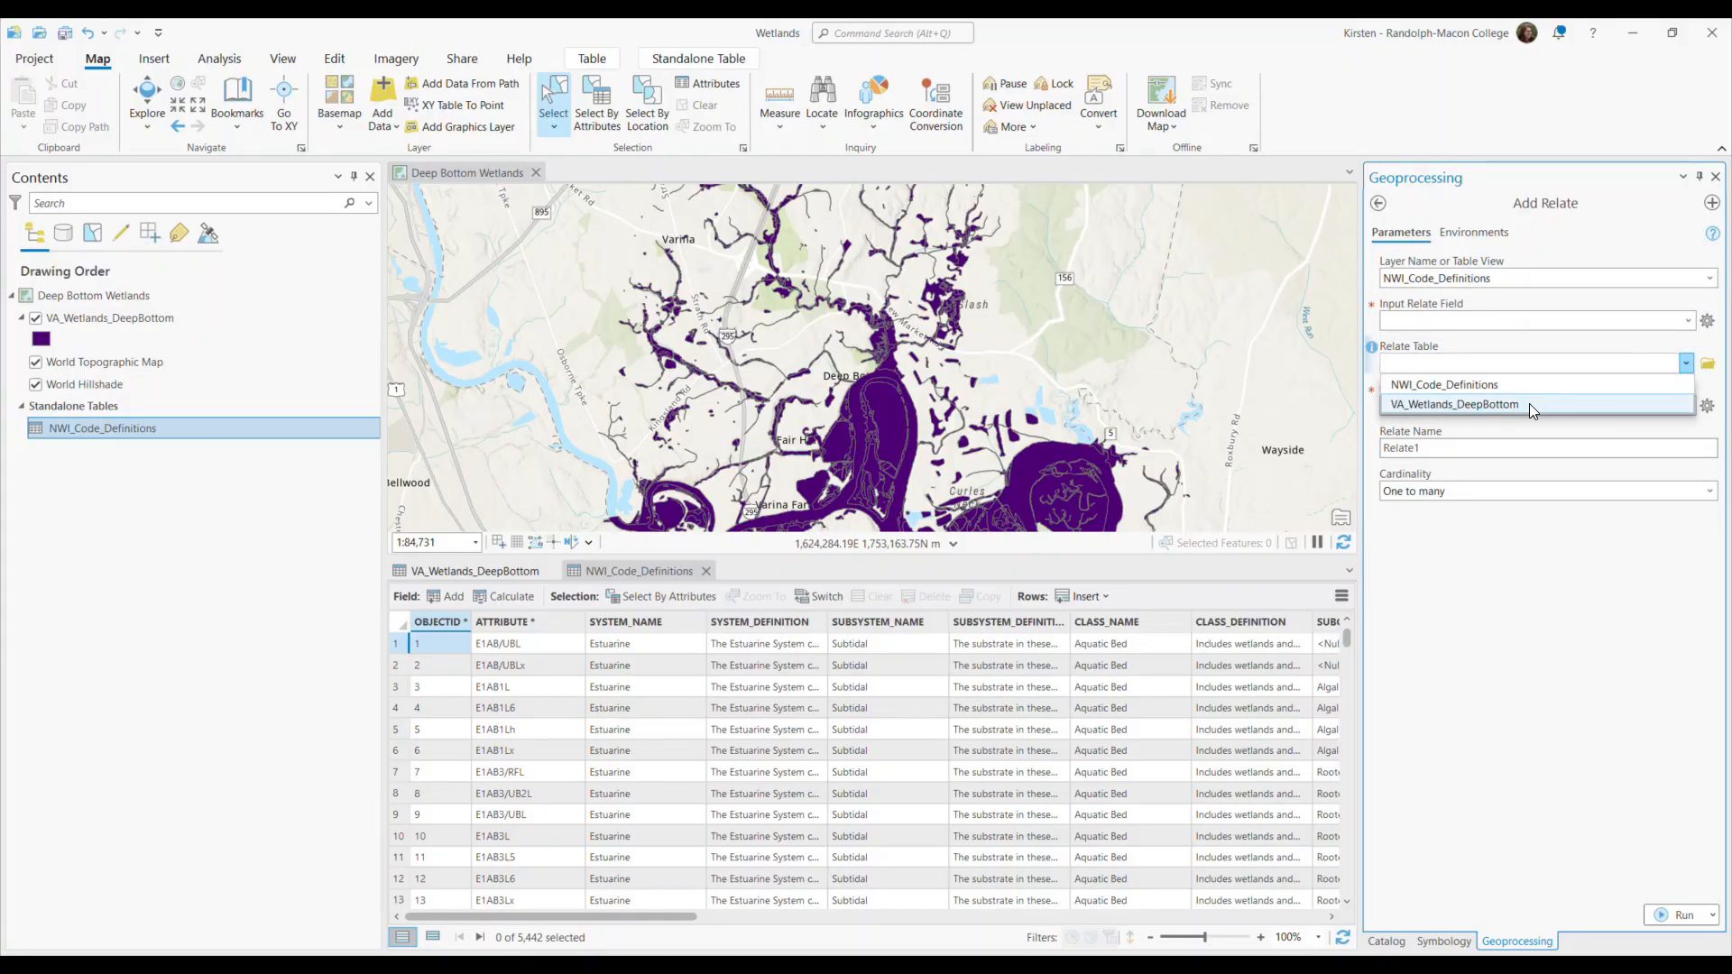
pyautogui.click(1529, 403)
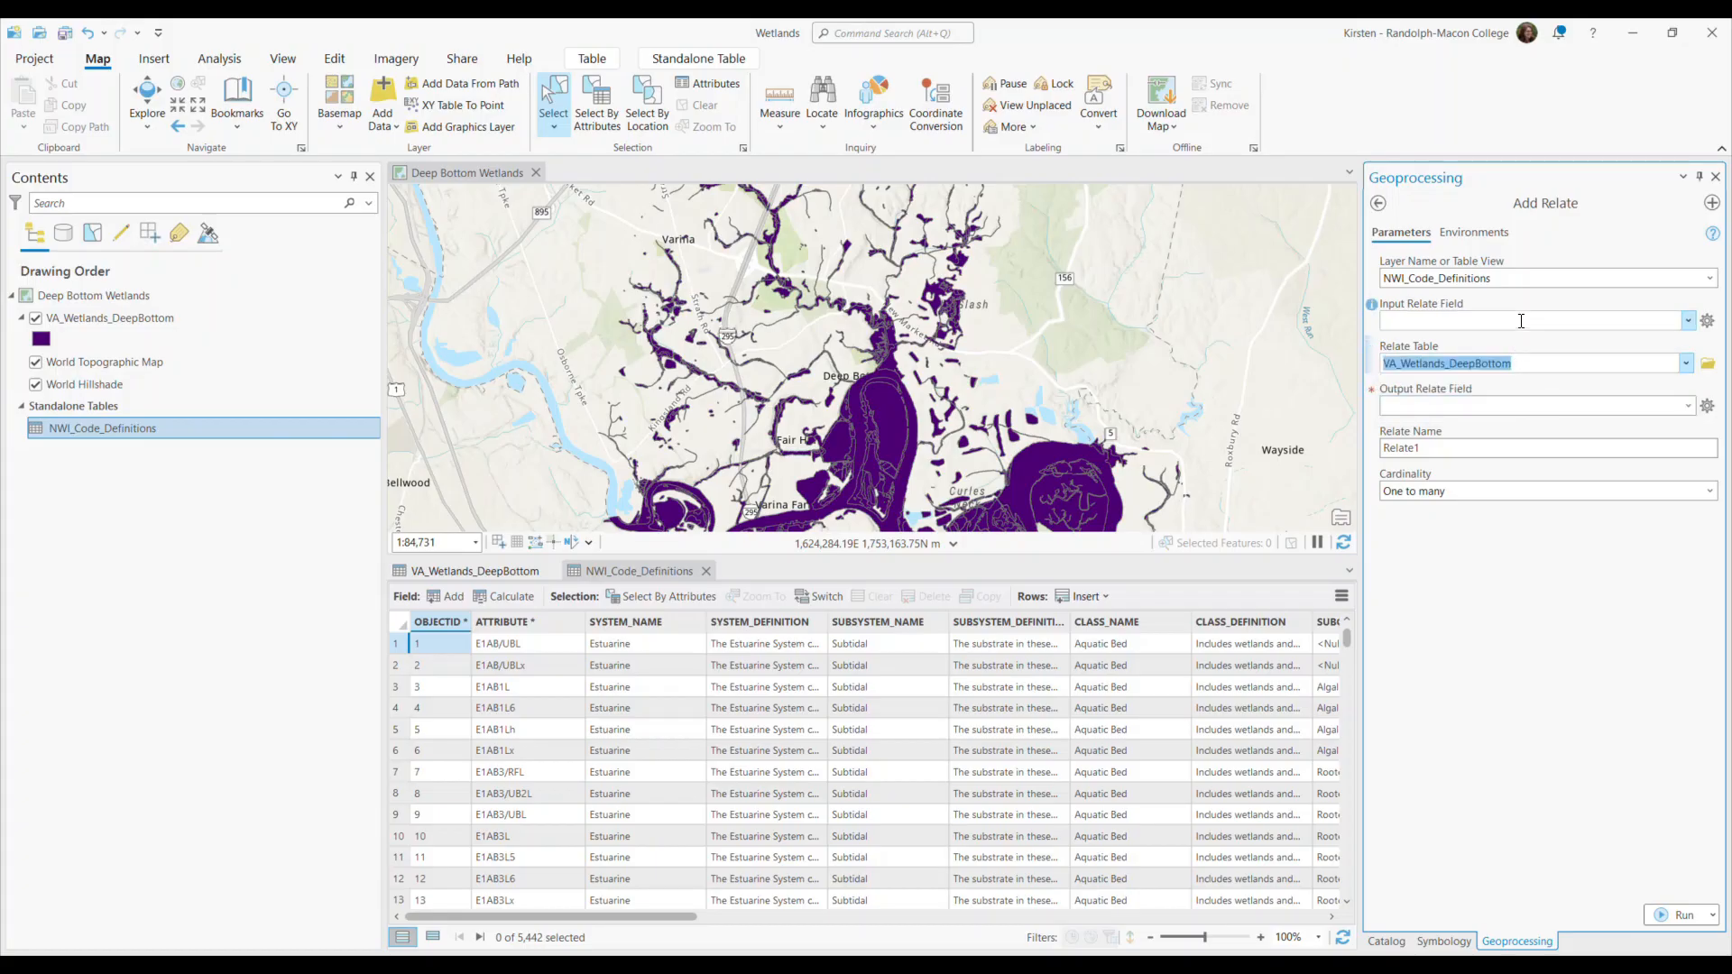
pyautogui.click(1685, 321)
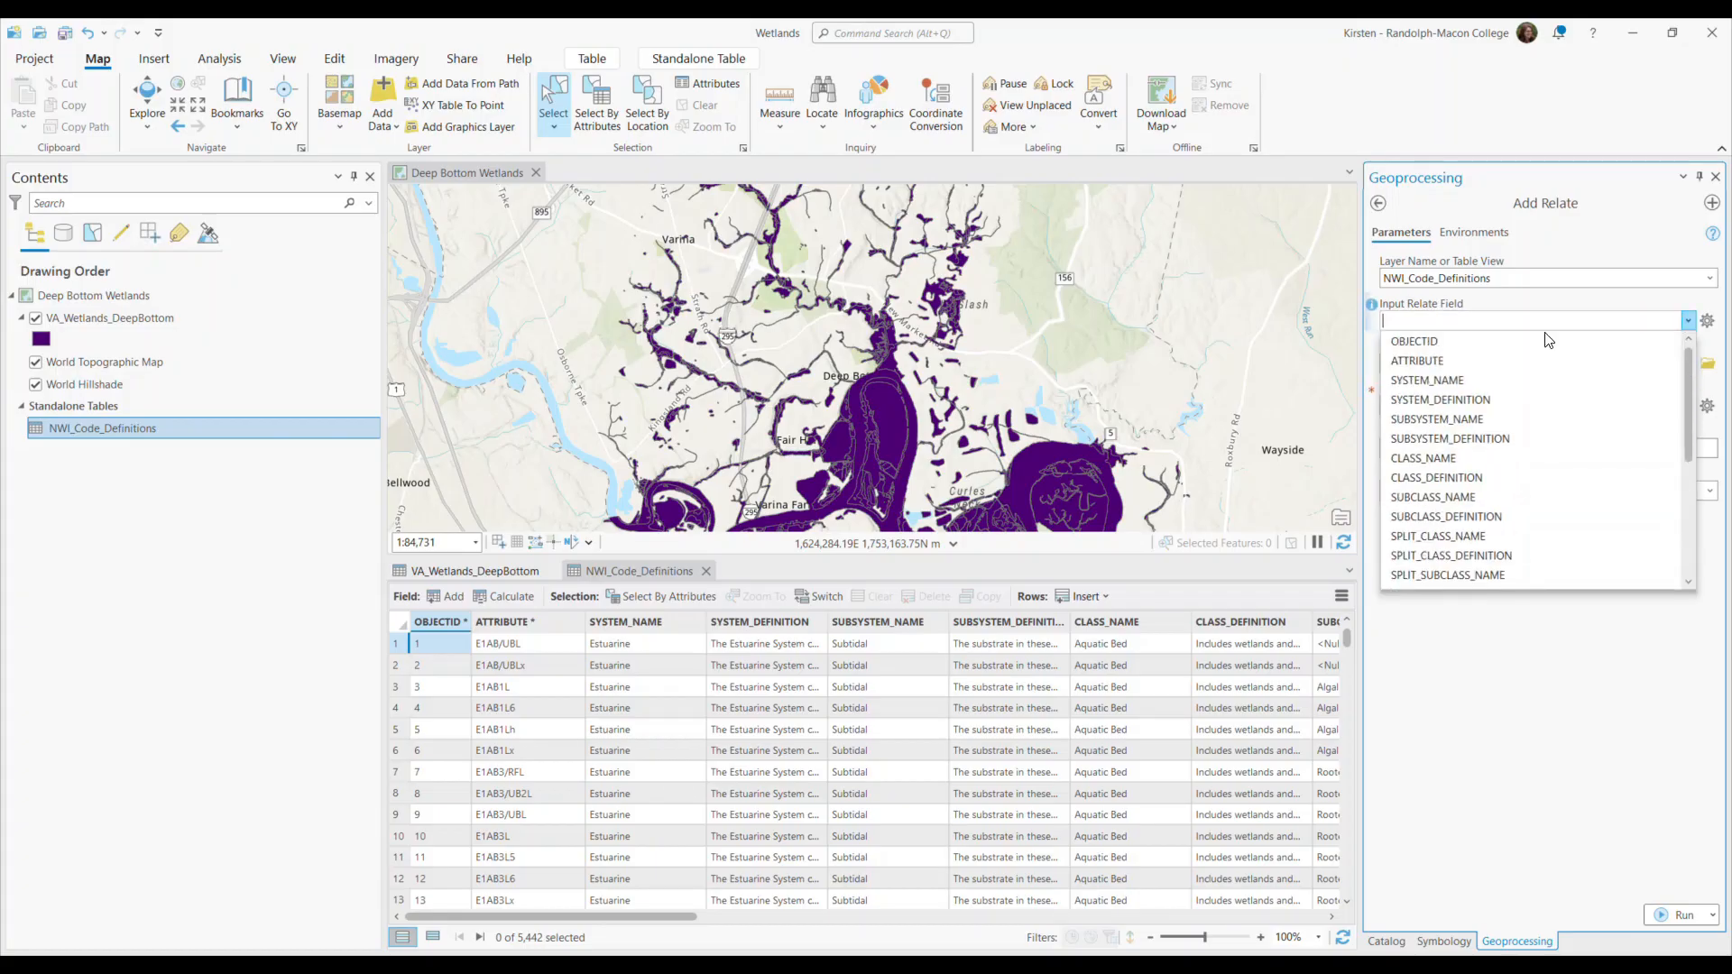
pyautogui.click(1448, 358)
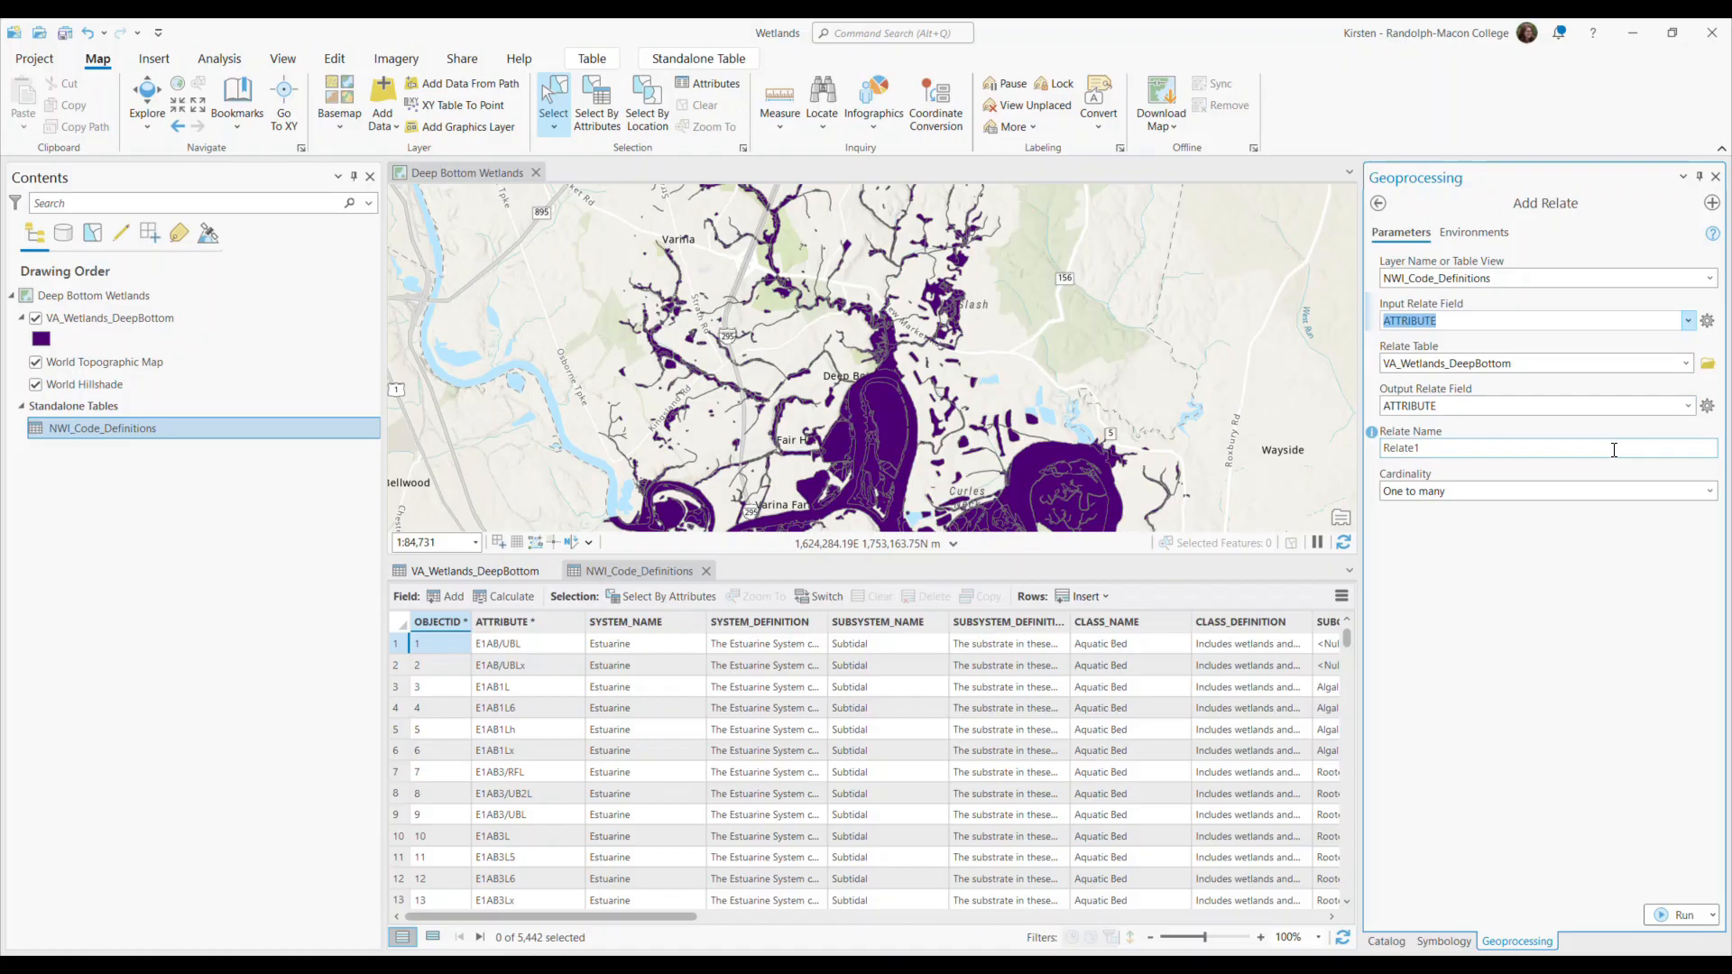
# Name the relate CodesToPolygons and run Add Relate with one-to-many cardinality.
pyautogui.click(1455, 449)
pyautogui.doubleClick(1456, 448)
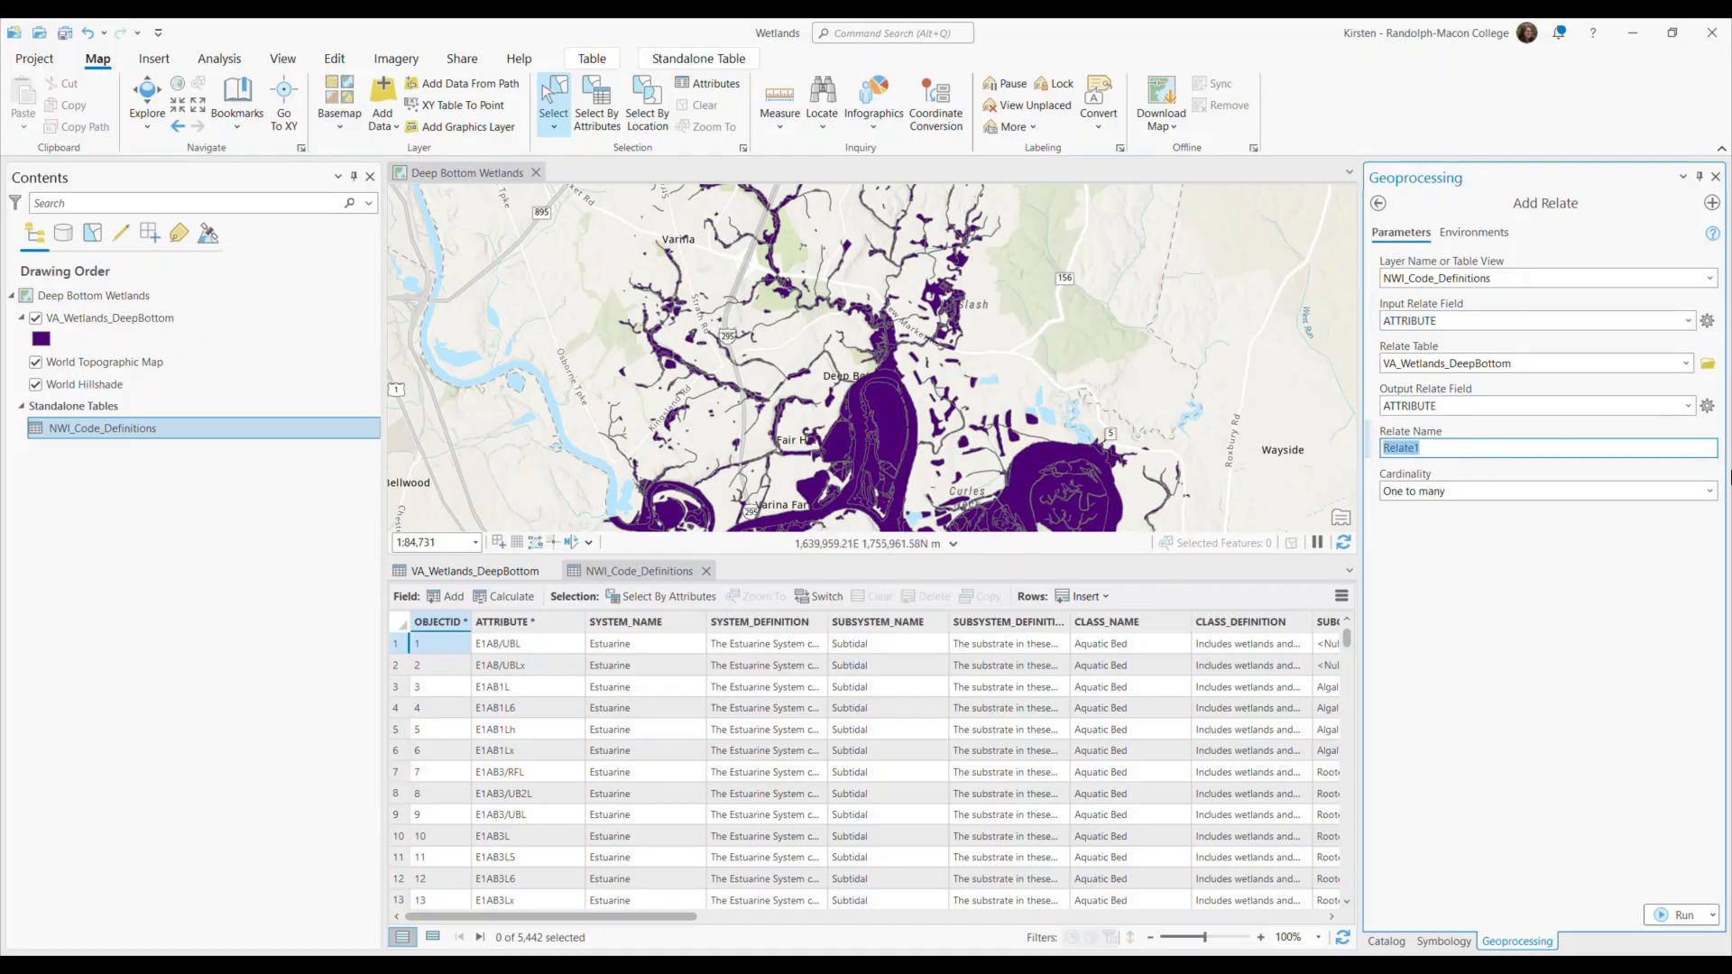
pyautogui.write('CodesToPolygons')
pyautogui.click(446, 568)
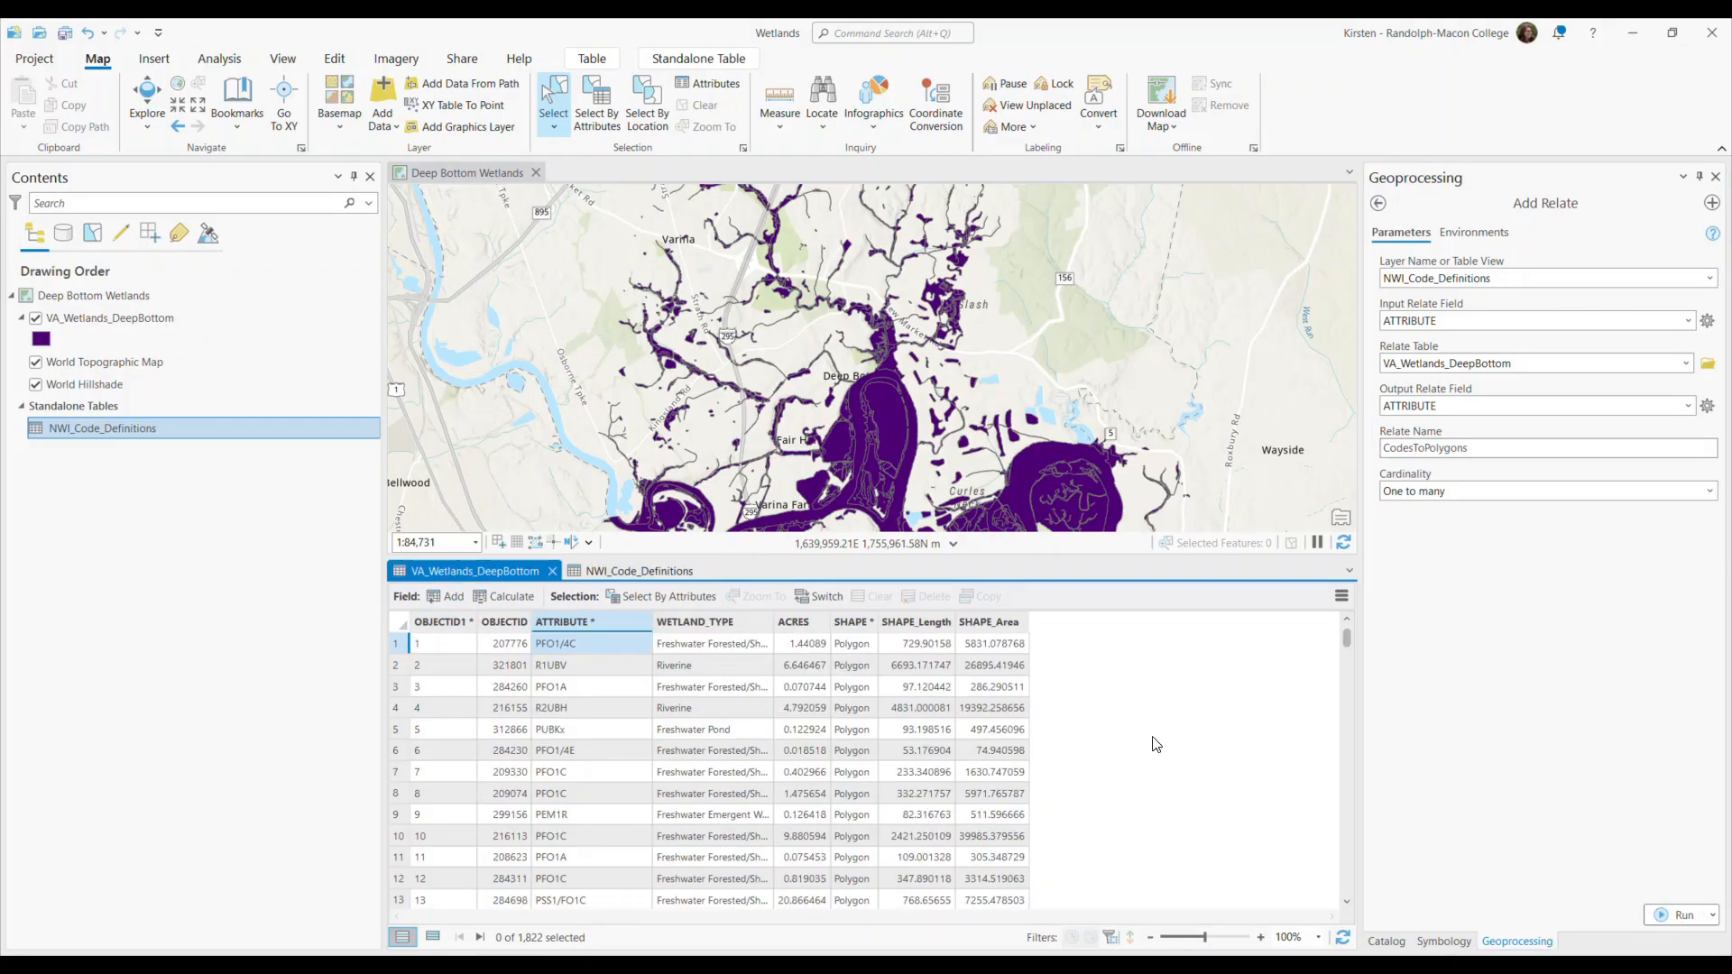
pyautogui.click(1683, 918)
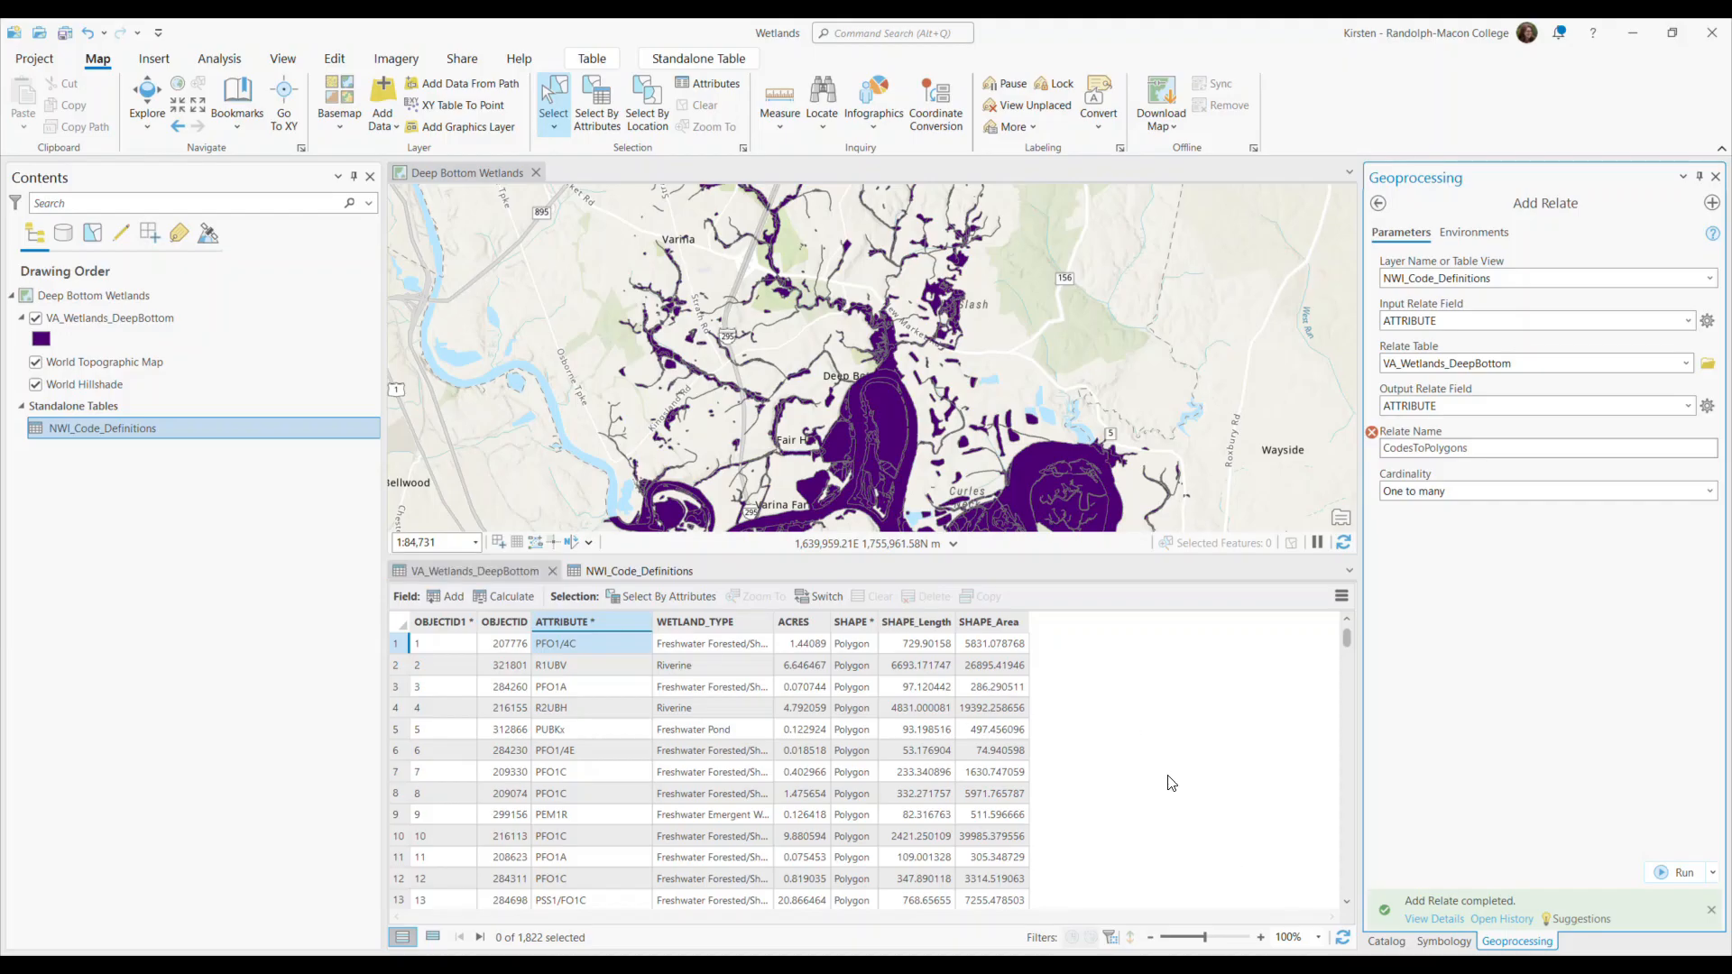
# Review the CodesToPolygons relate's cardinality, keys and related table details in the NWI_Code_Definitions table properties.
pyautogui.click(642, 571)
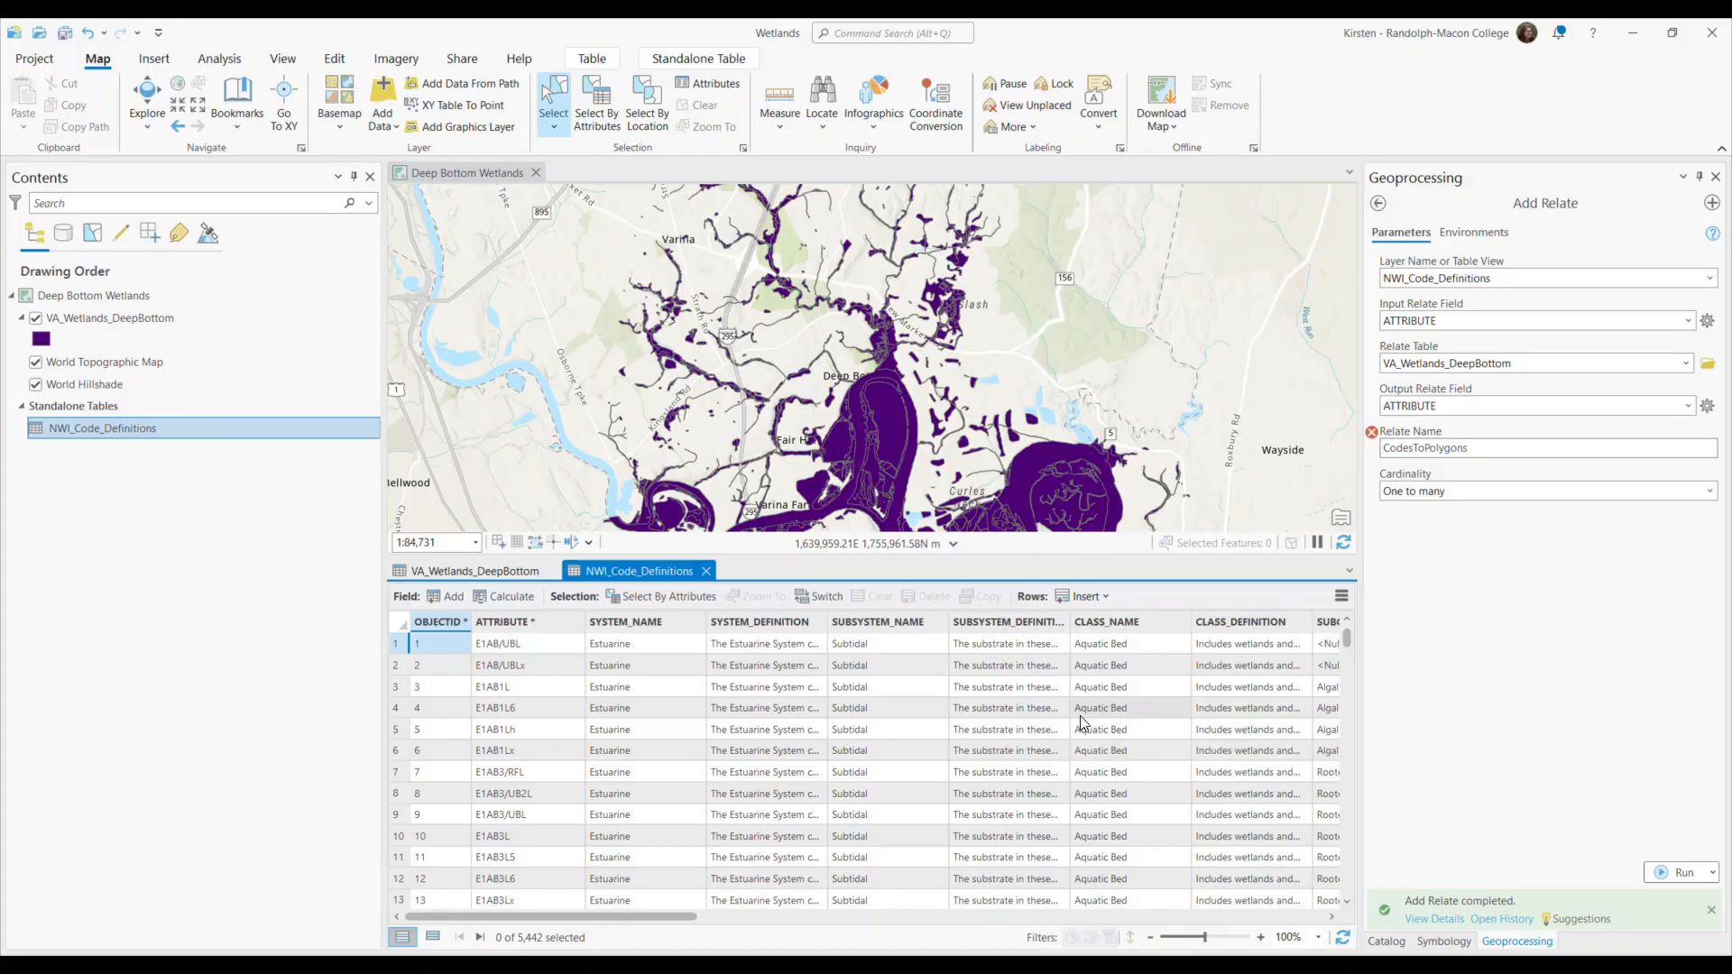
pyautogui.click(139, 433)
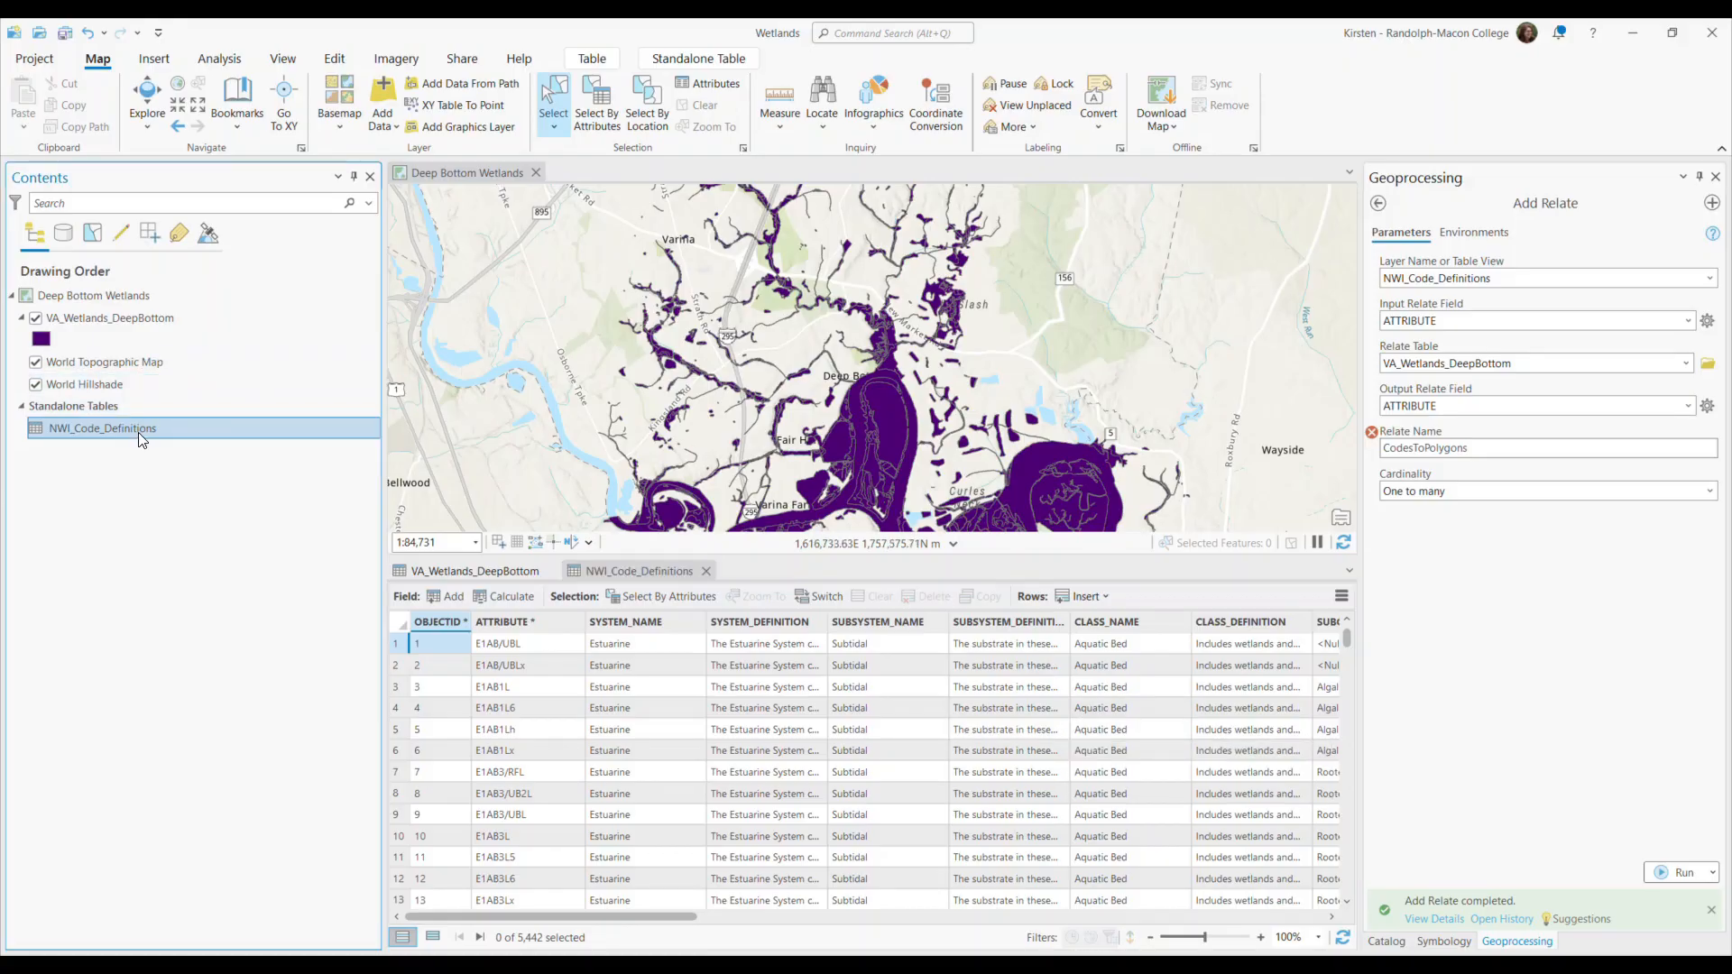
pyautogui.rightClick(140, 437)
pyautogui.click(230, 734)
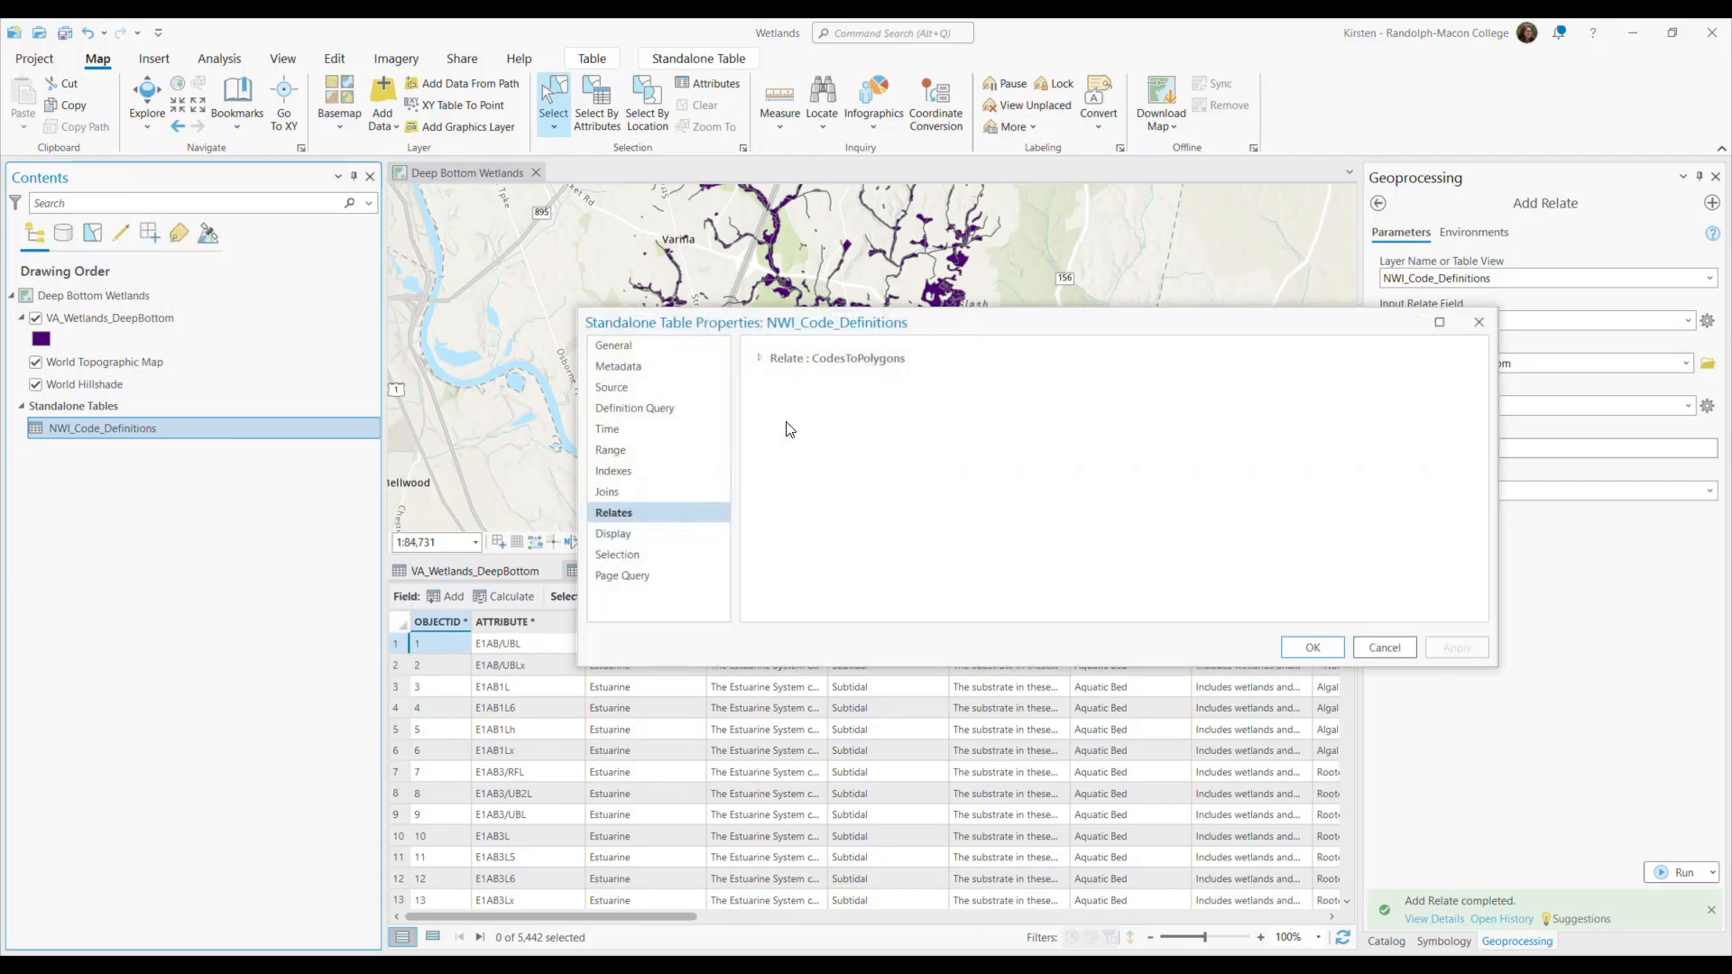
pyautogui.click(760, 358)
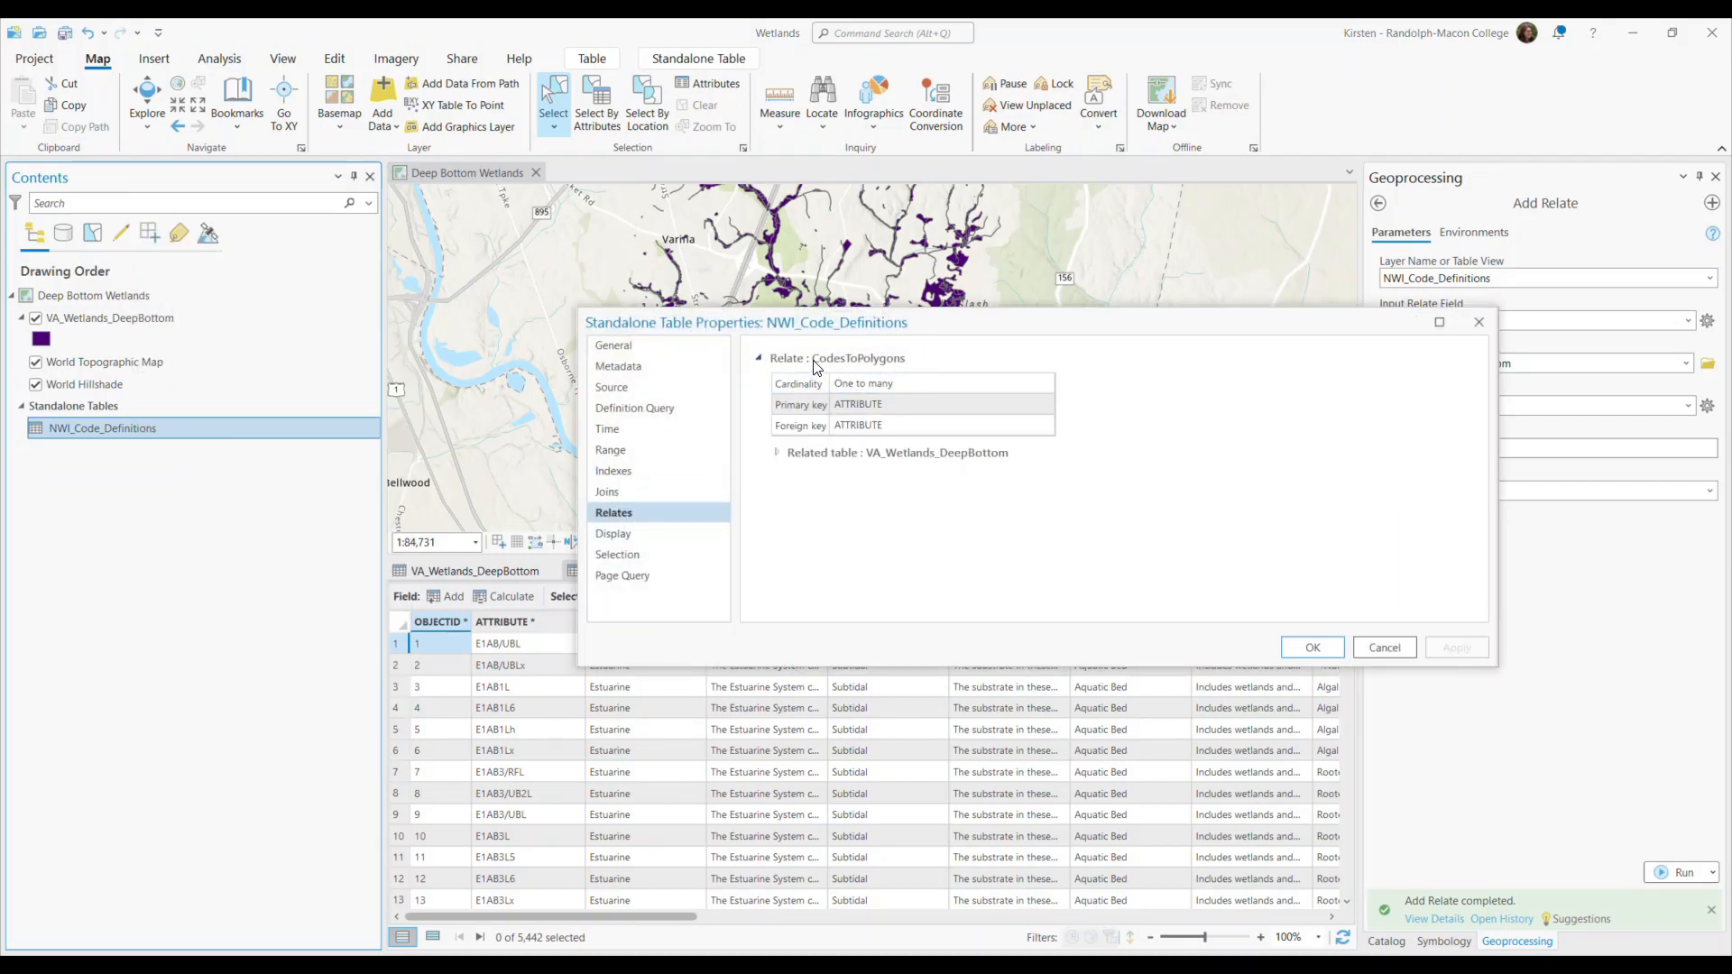
pyautogui.click(782, 453)
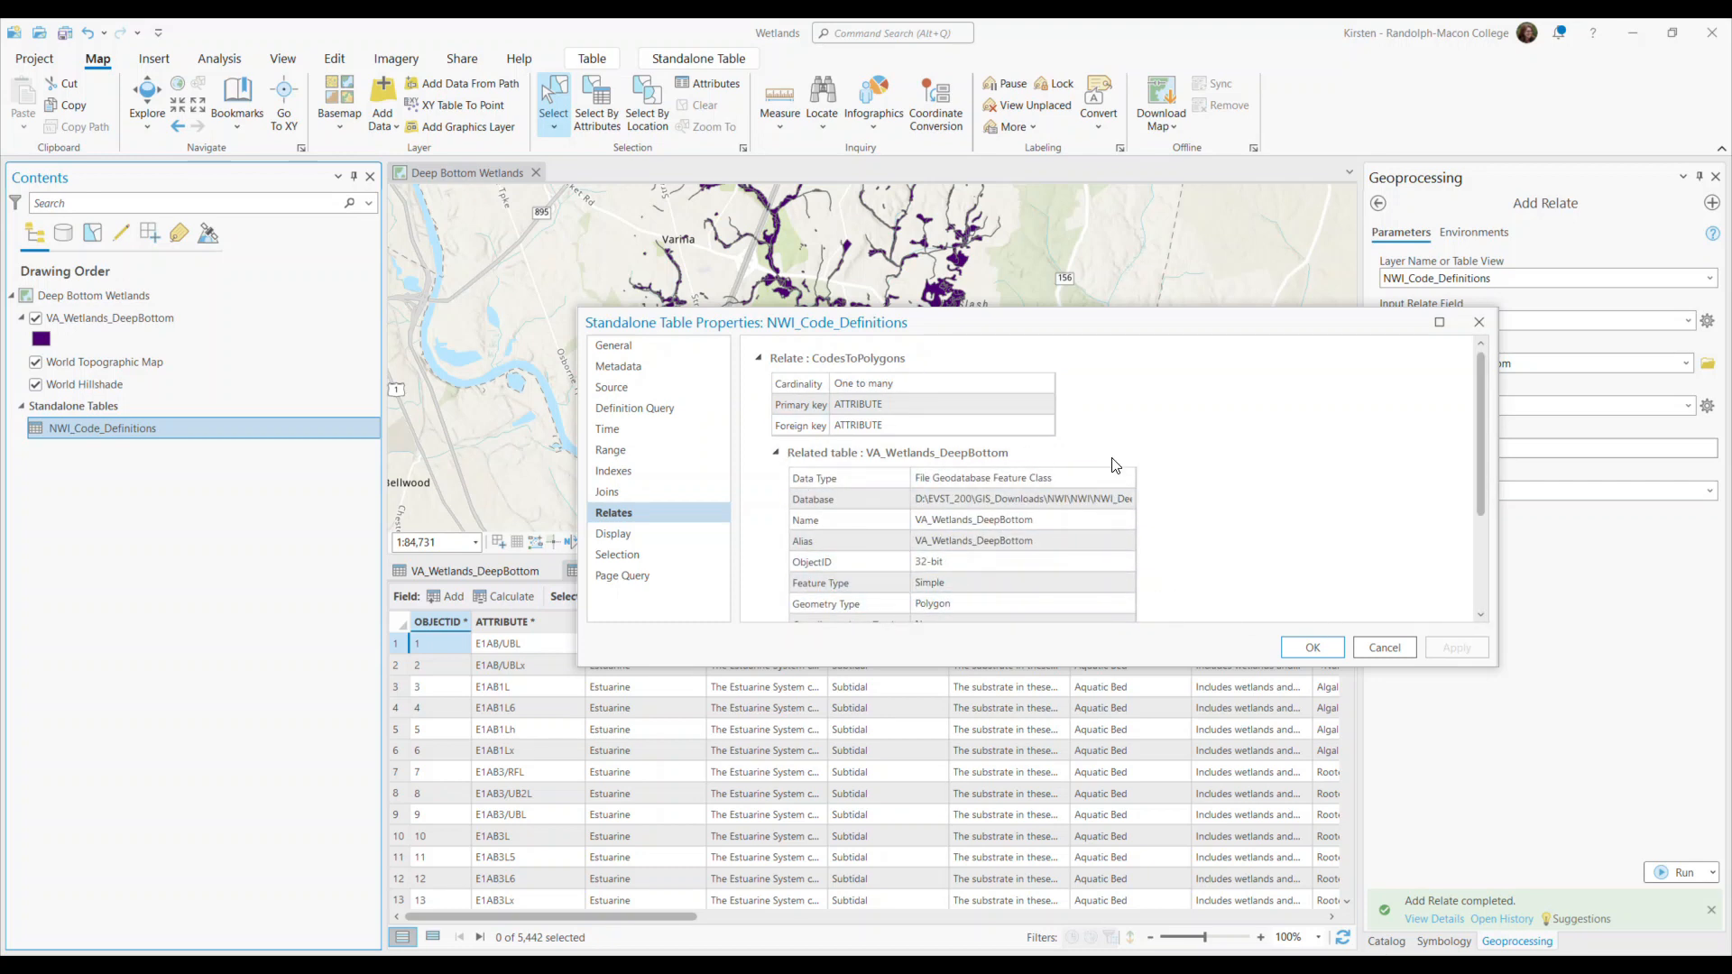
pyautogui.click(1366, 648)
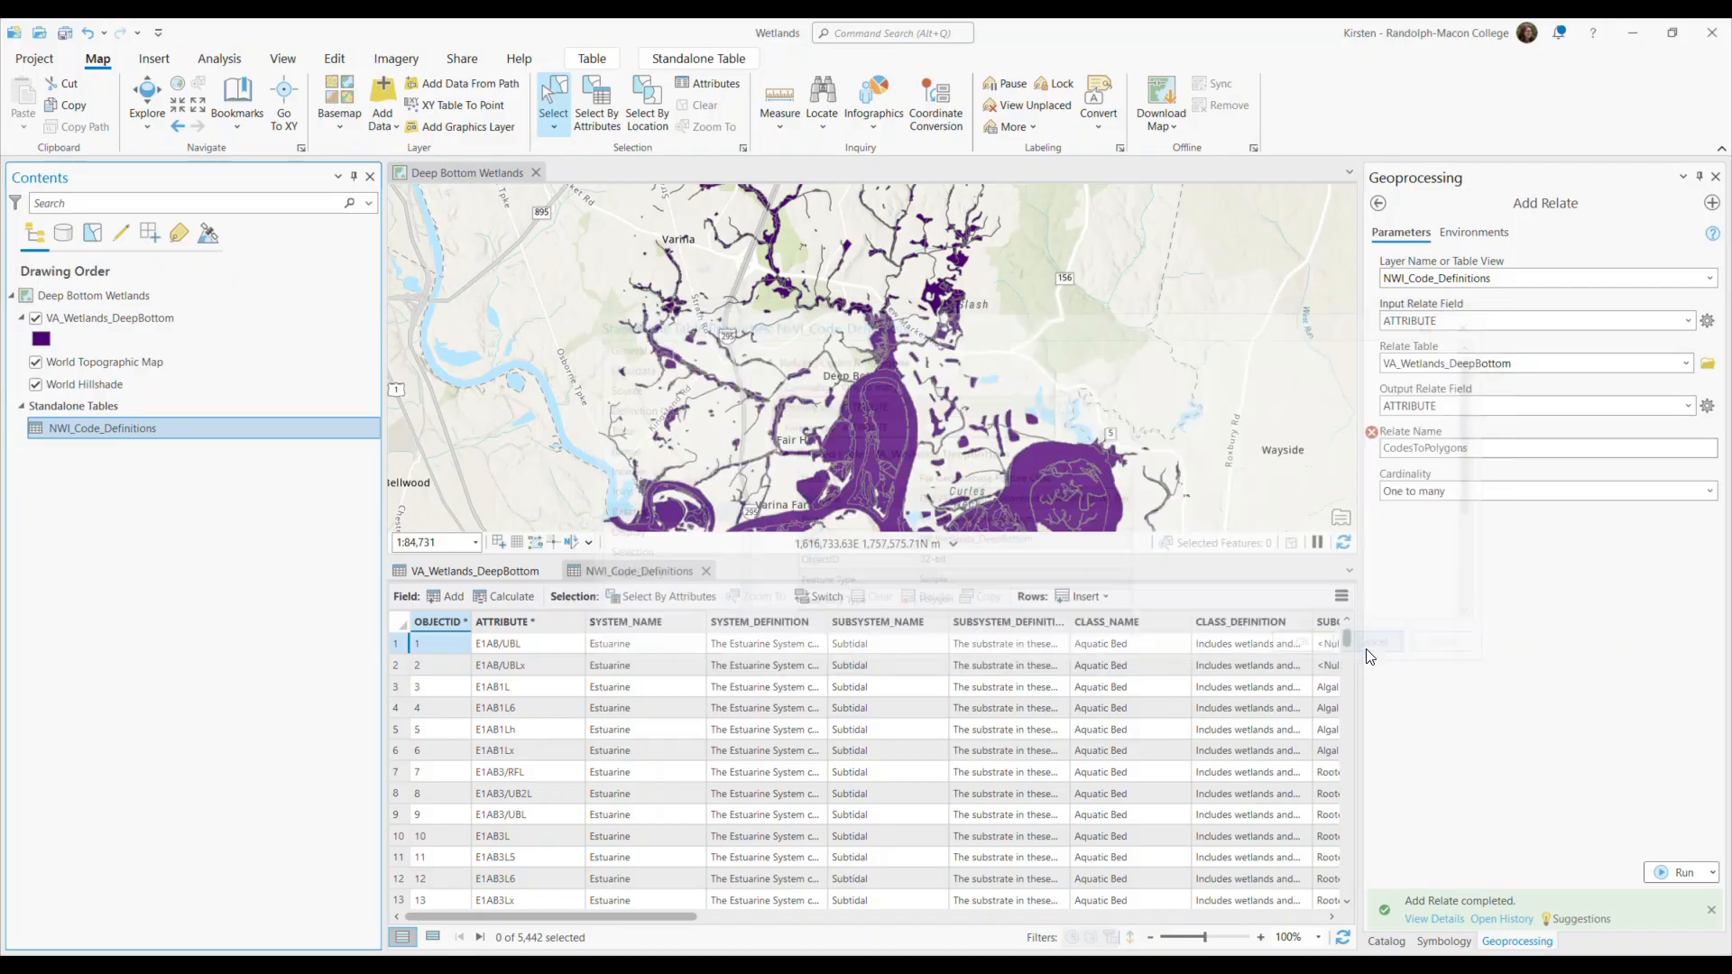
# Check the VA_Wetlands_DeepBottom layer properties for relates.
pyautogui.rightClick(159, 316)
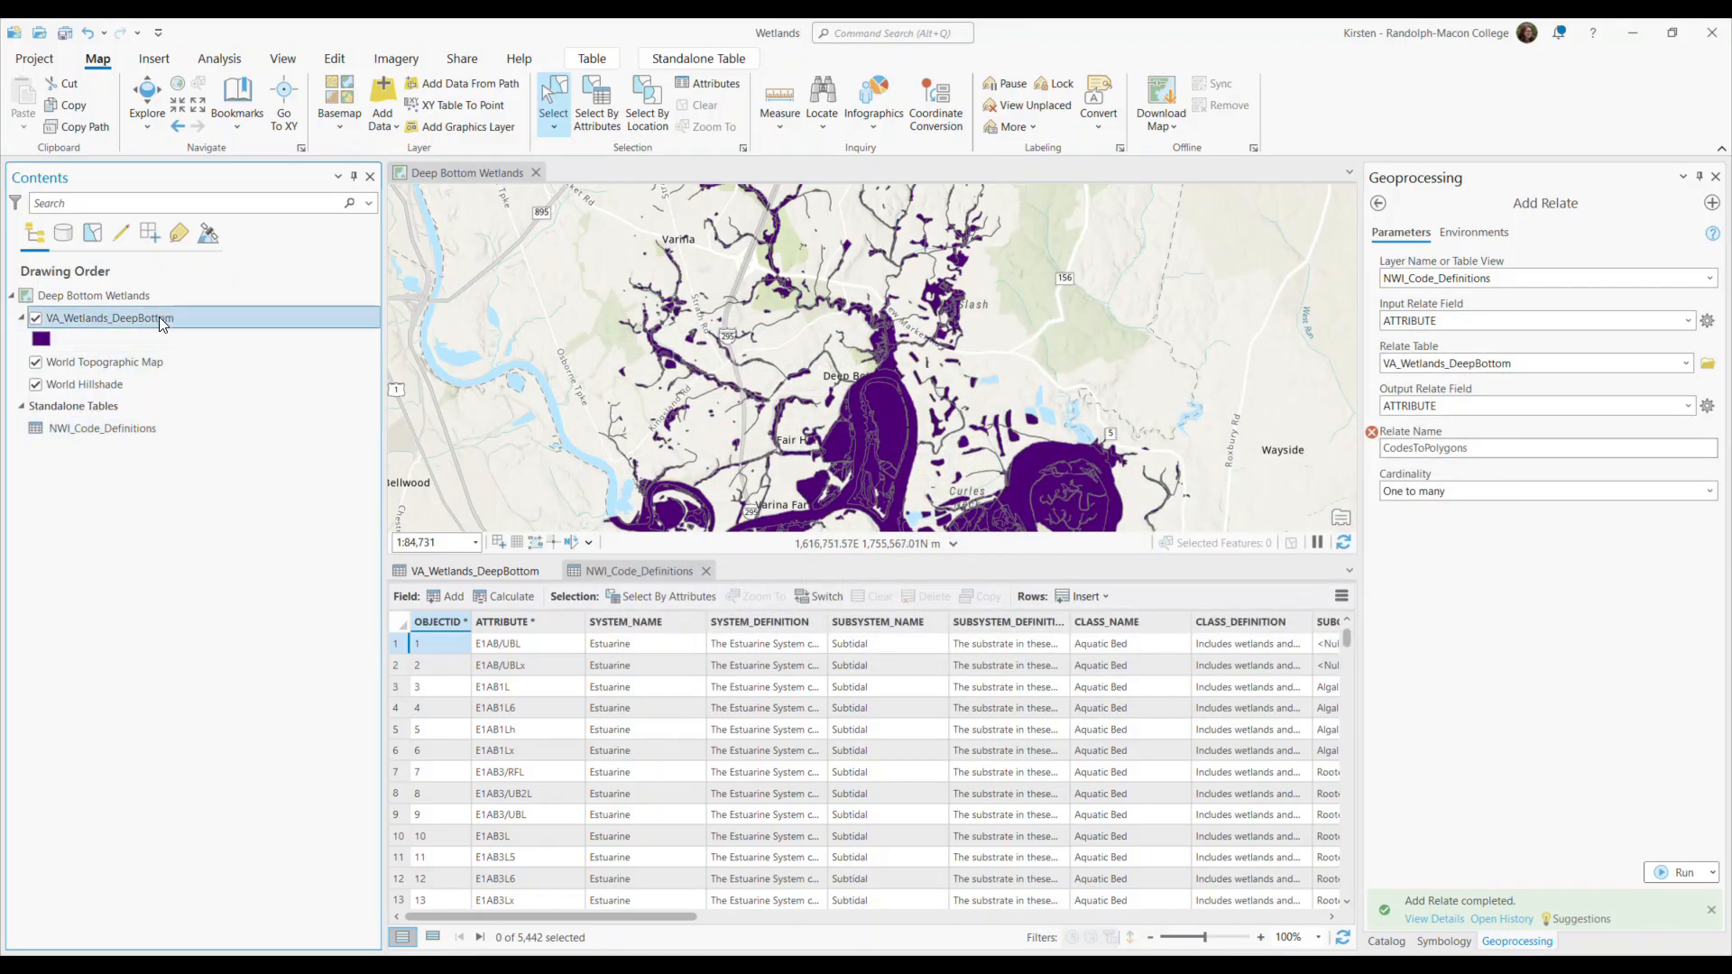
pyautogui.click(272, 932)
pyautogui.click(506, 395)
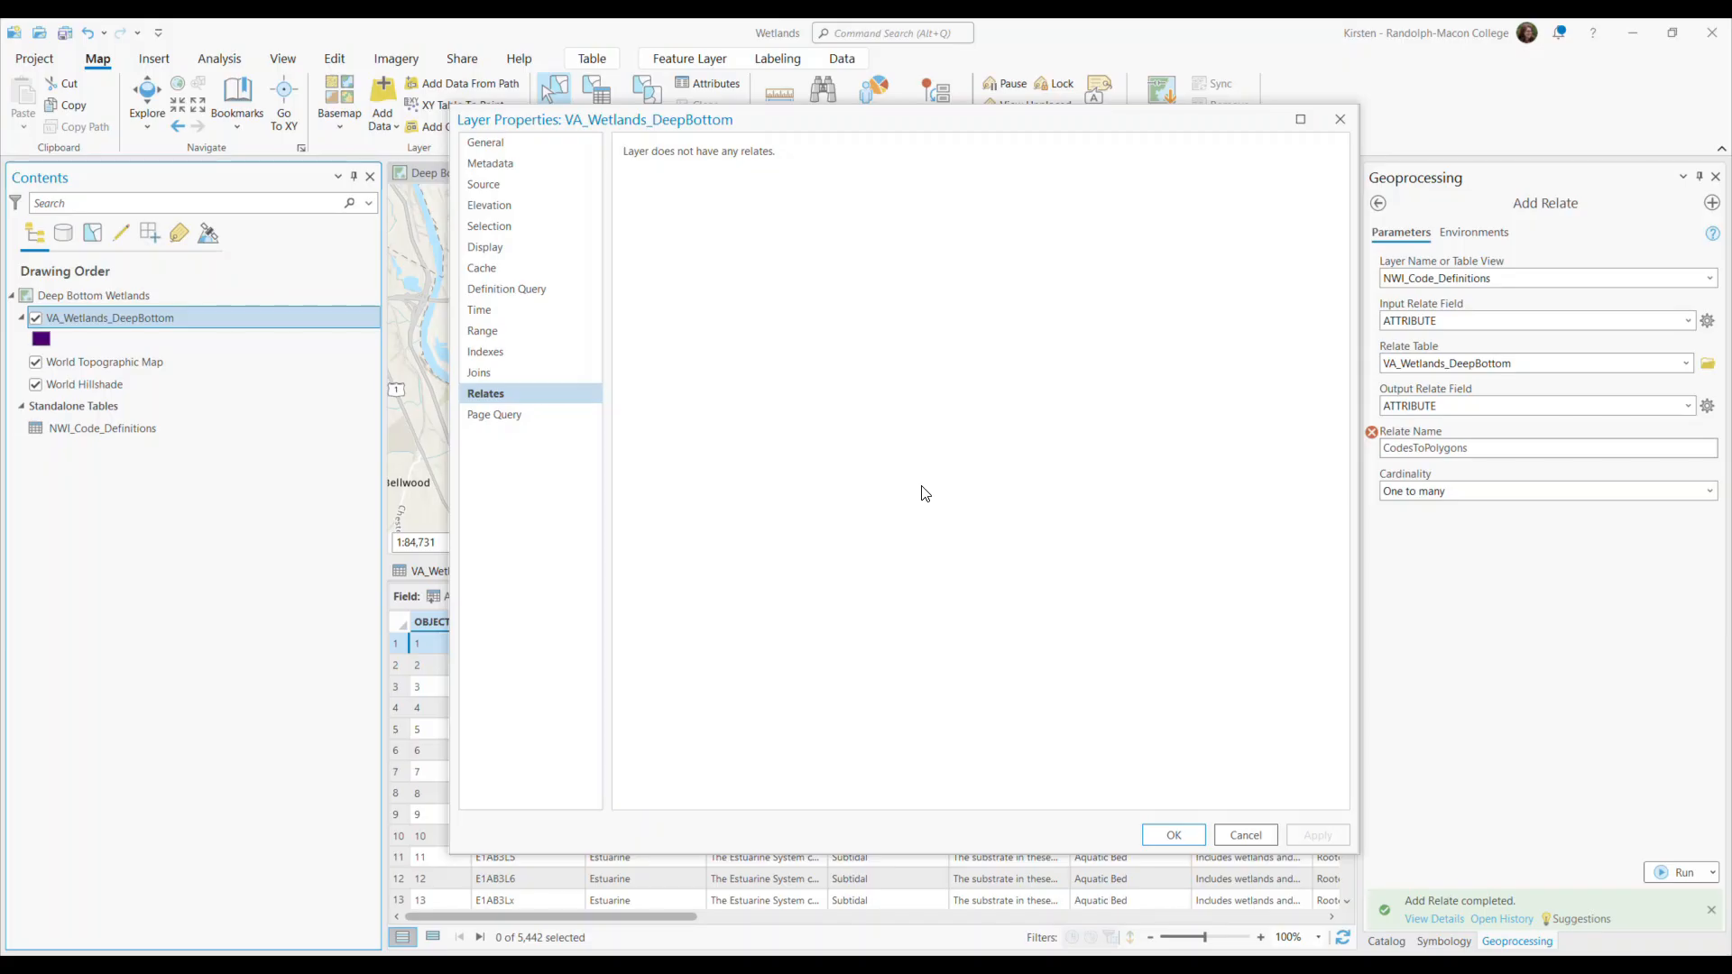
pyautogui.click(1260, 846)
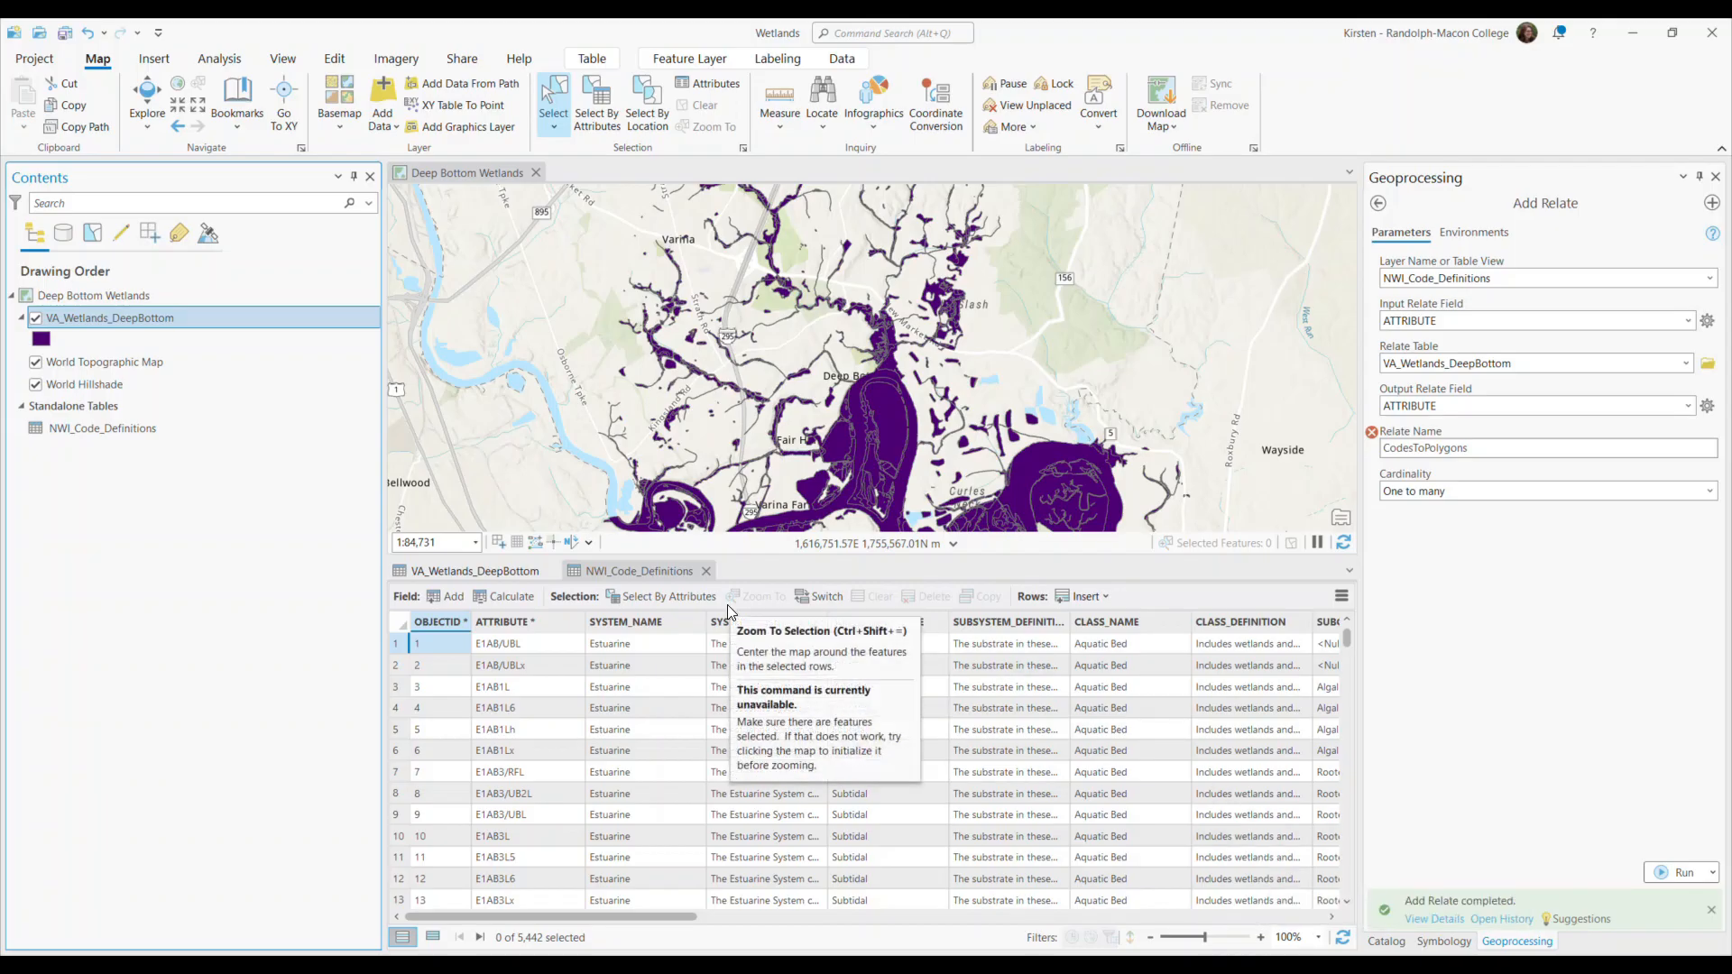
# Select the first record in NWI_Code_Definitions and open its related data from VA_Wetlands_DeepBottom.
pyautogui.click(394, 645)
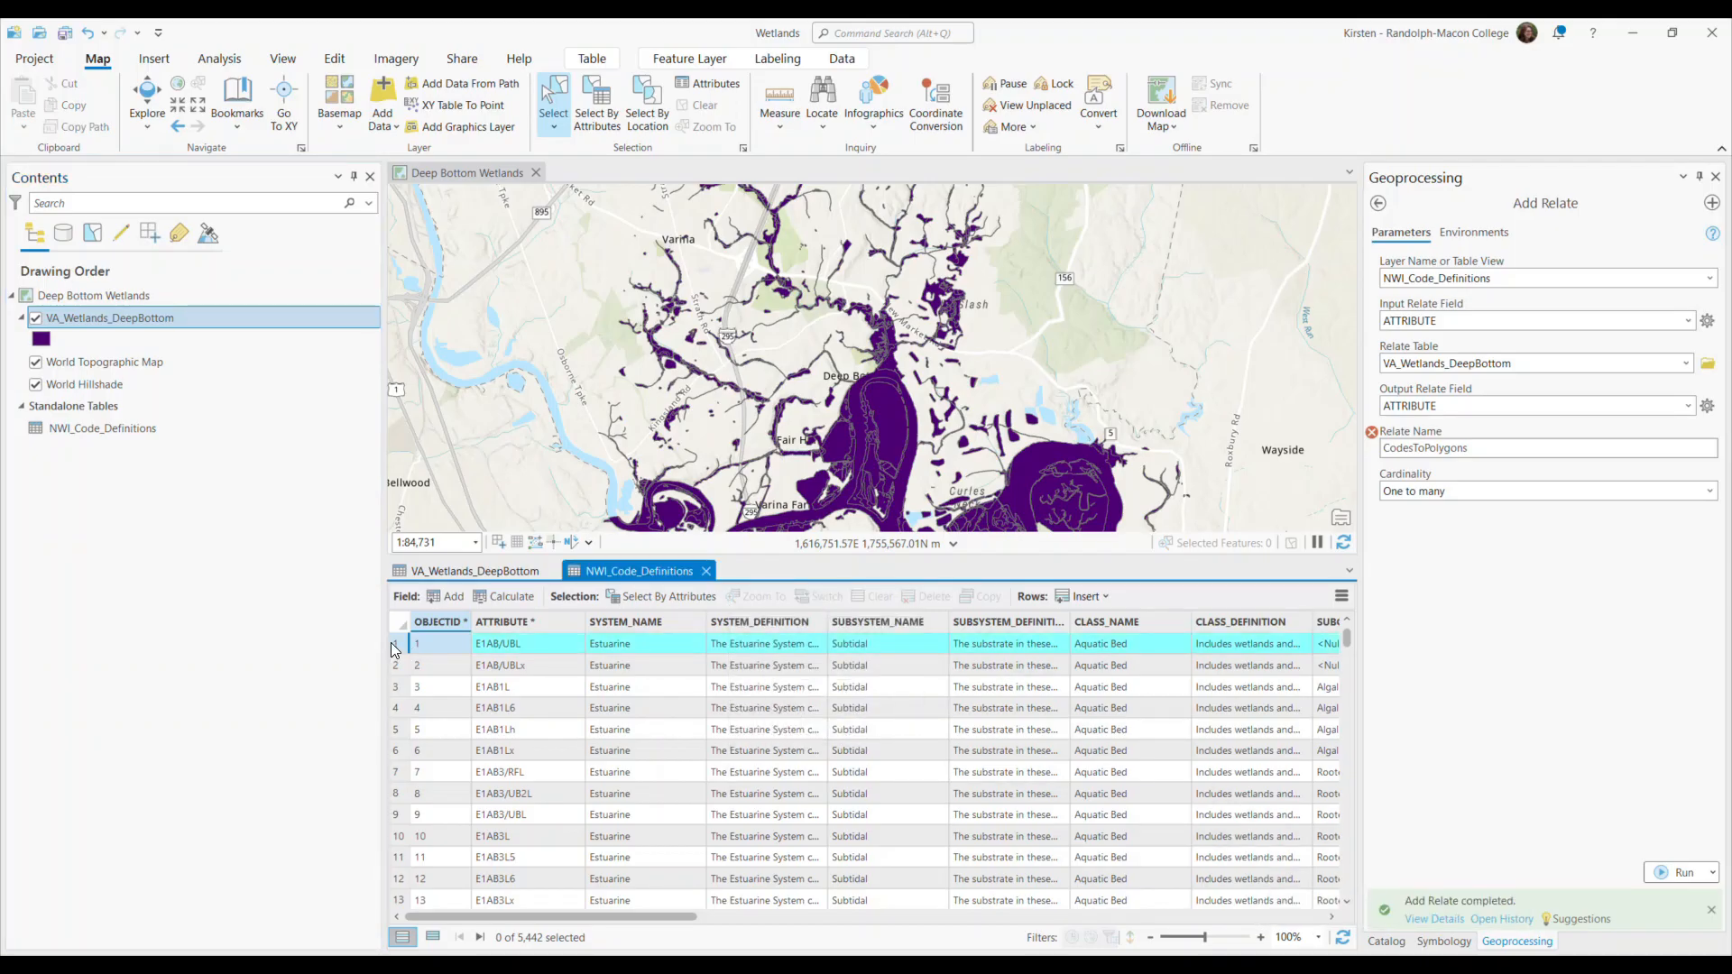
pyautogui.click(1341, 596)
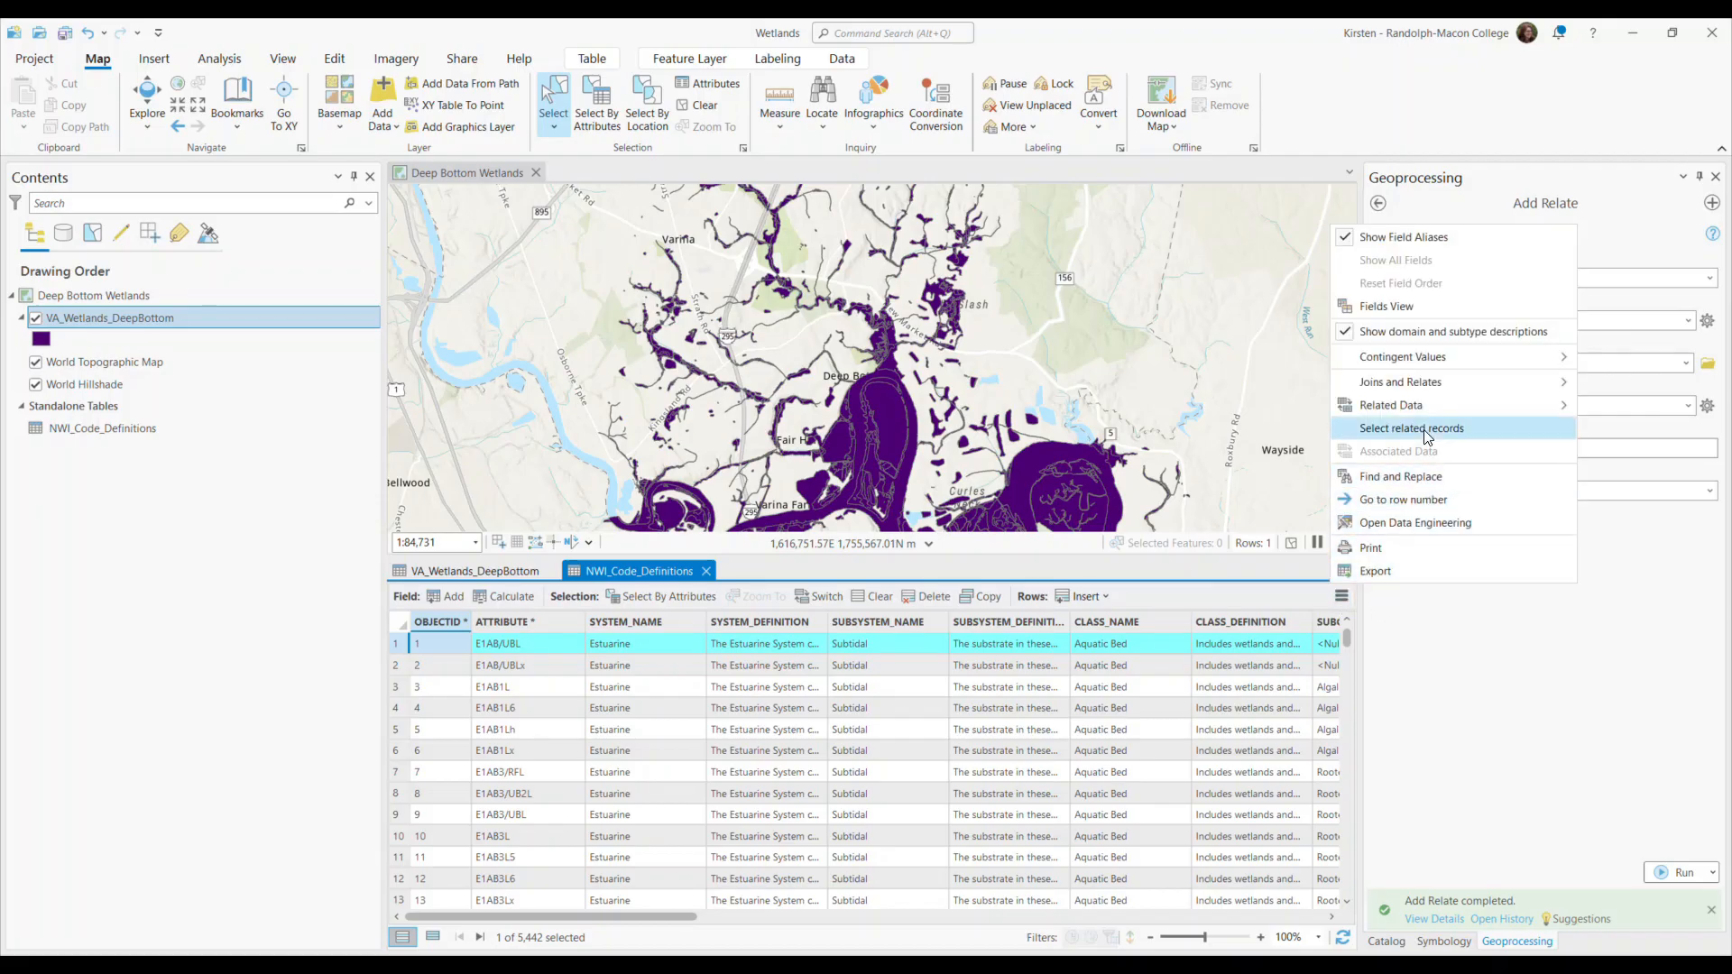
pyautogui.moveTo(1404, 407)
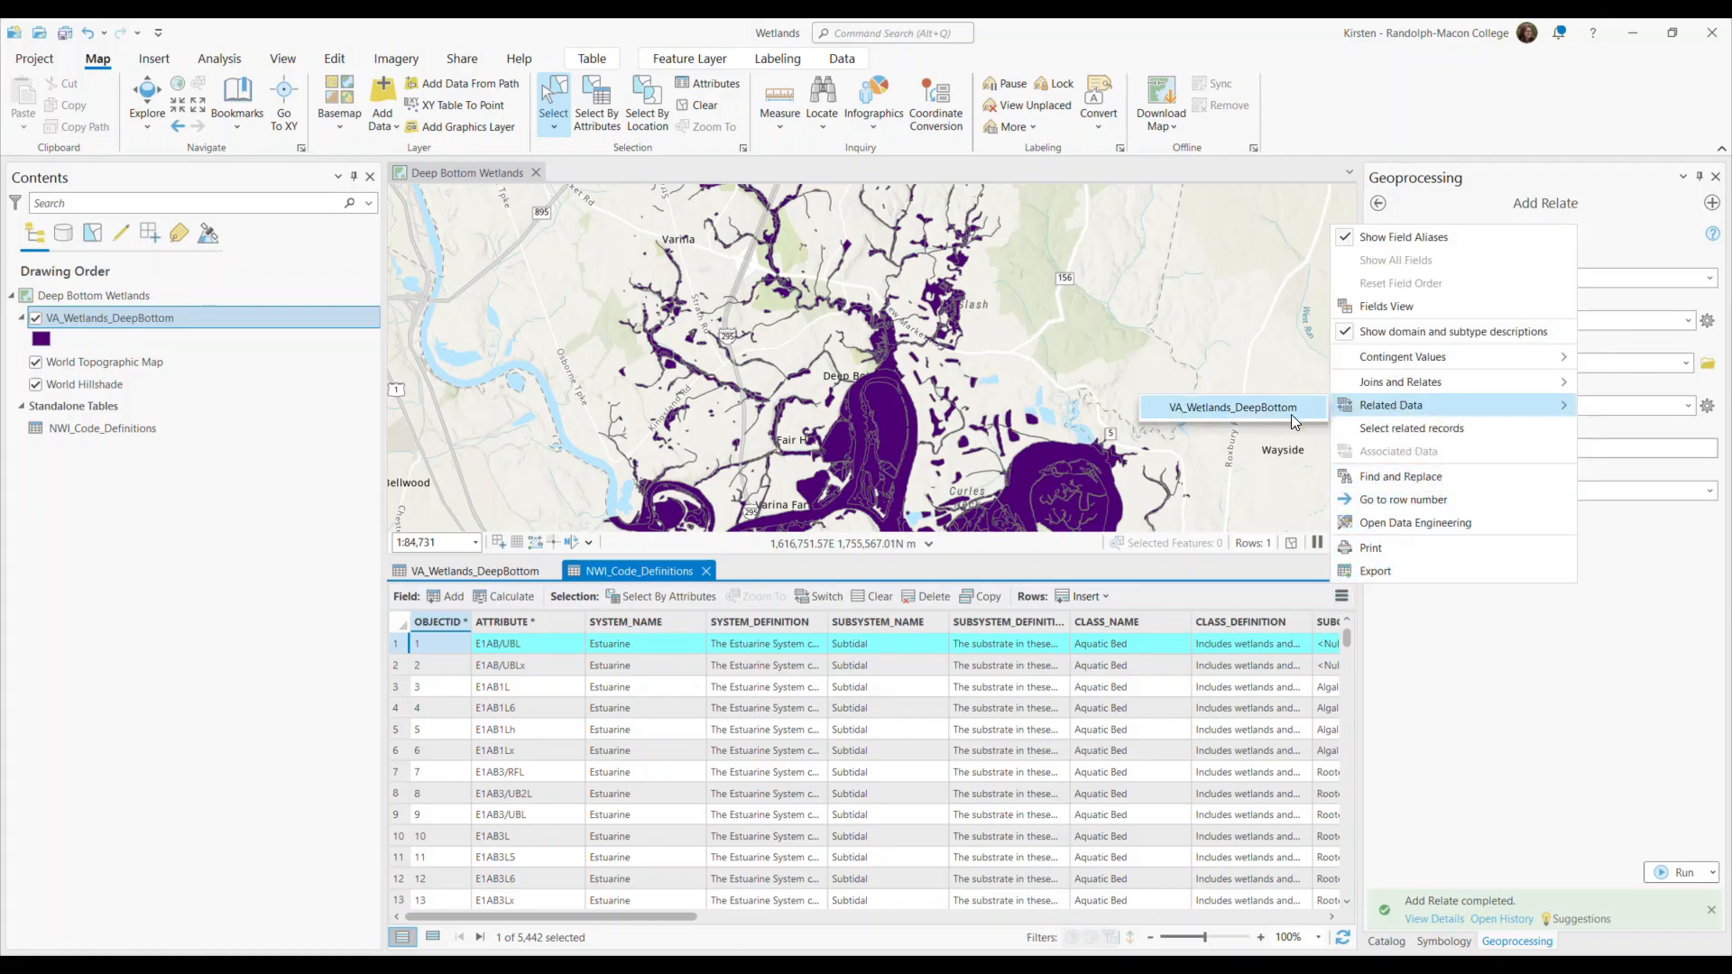
pyautogui.click(1241, 413)
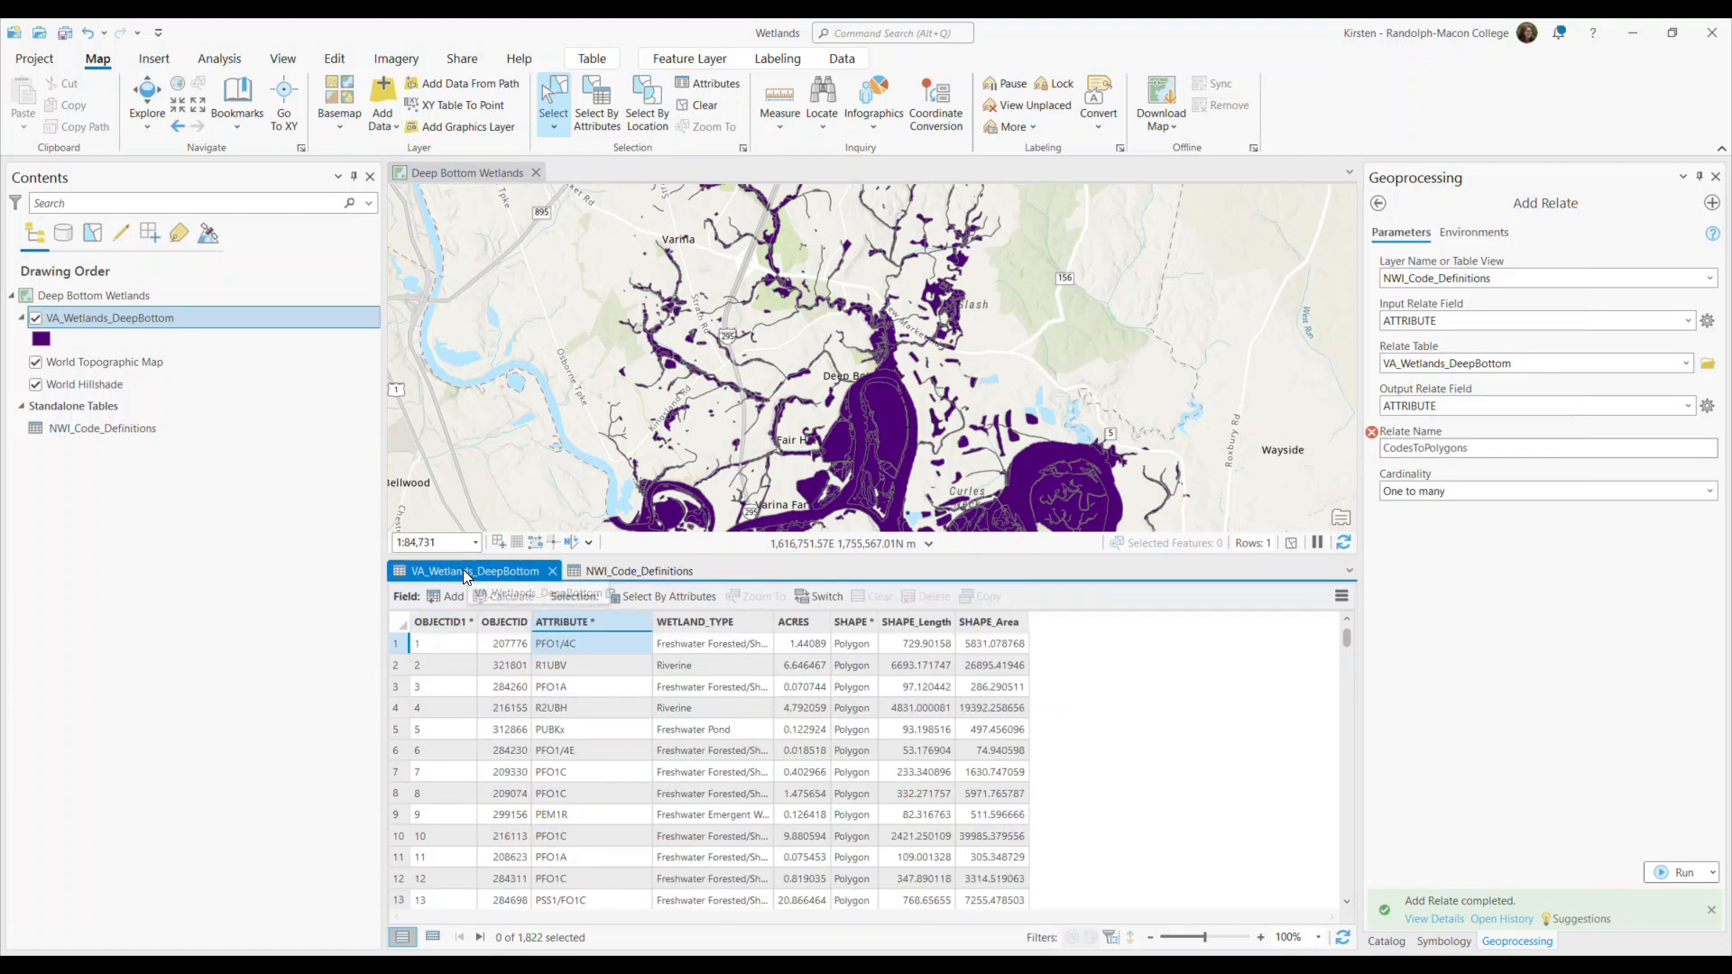
# Select the first record in the VA_Wetlands_DeepBottom table and check which related data is available for it.
pyautogui.click(395, 644)
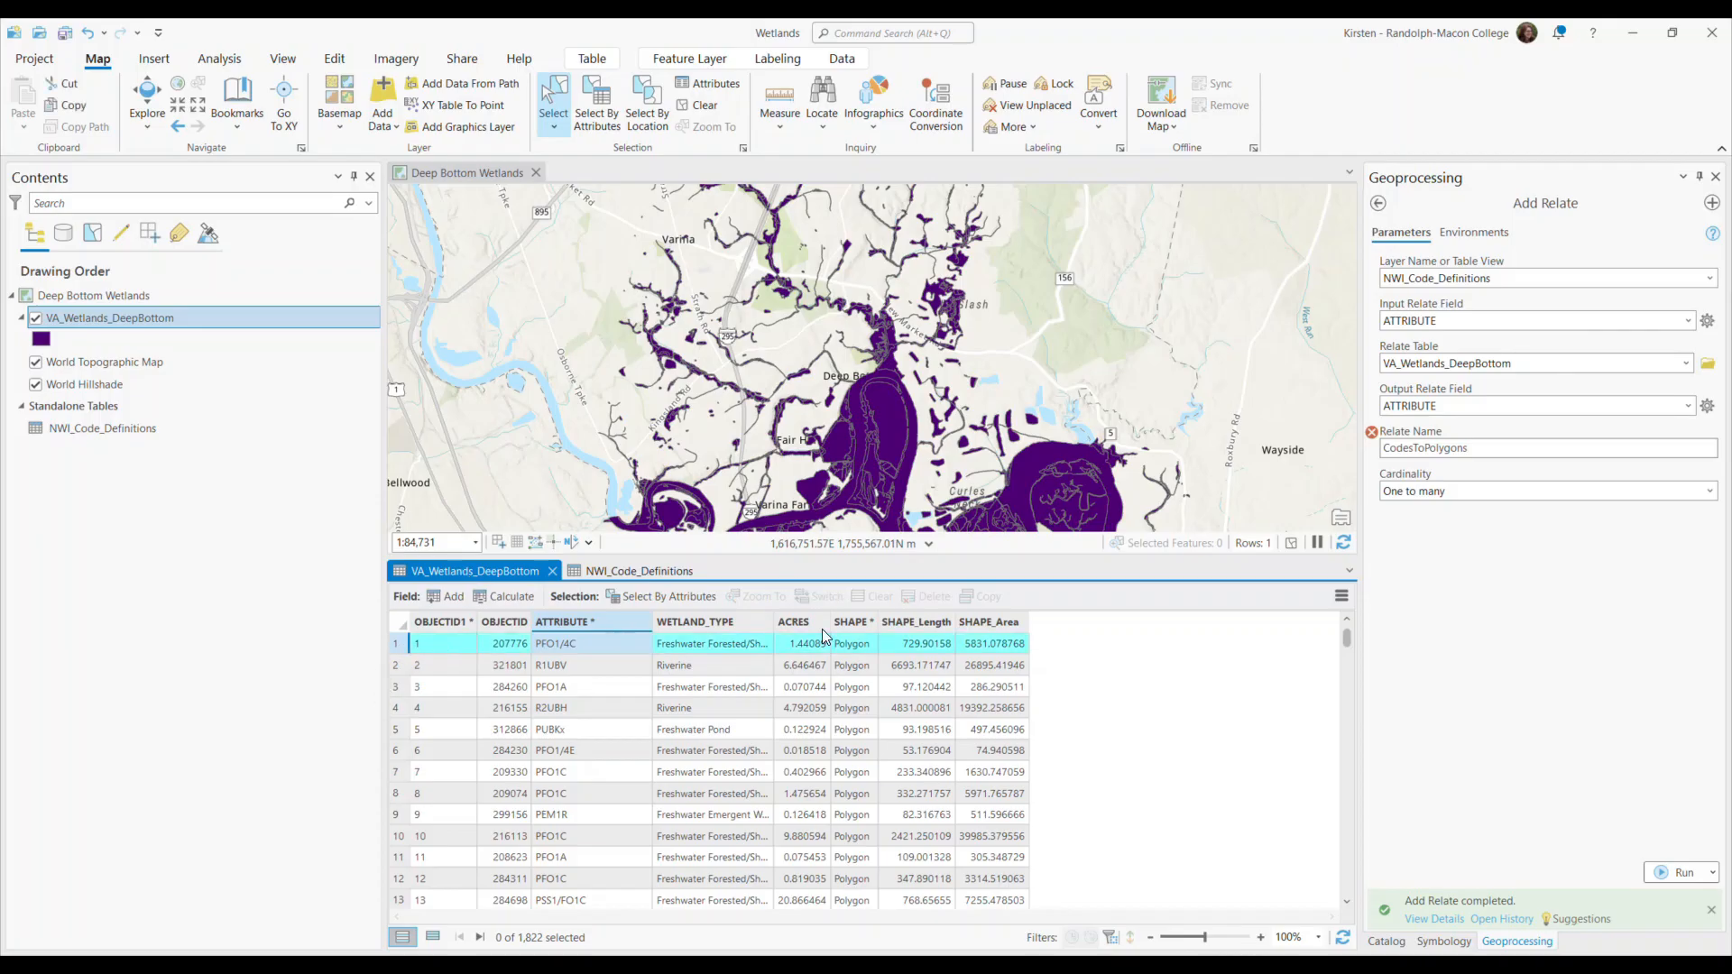
pyautogui.click(1342, 597)
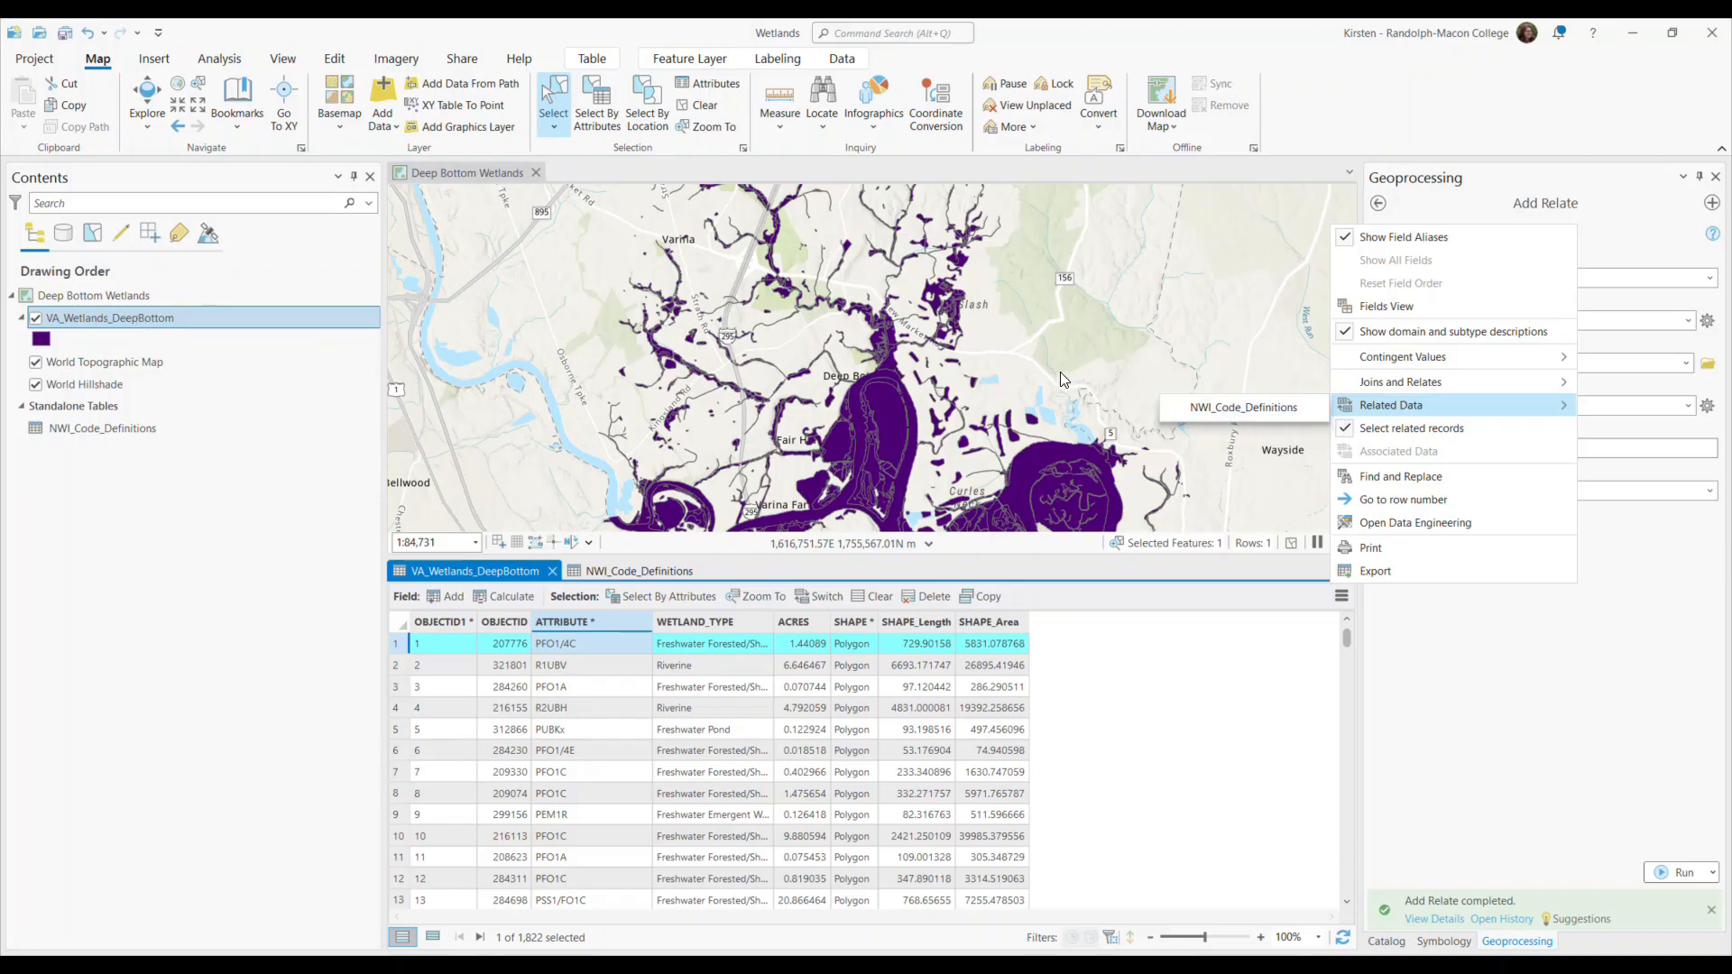
pyautogui.click(480, 574)
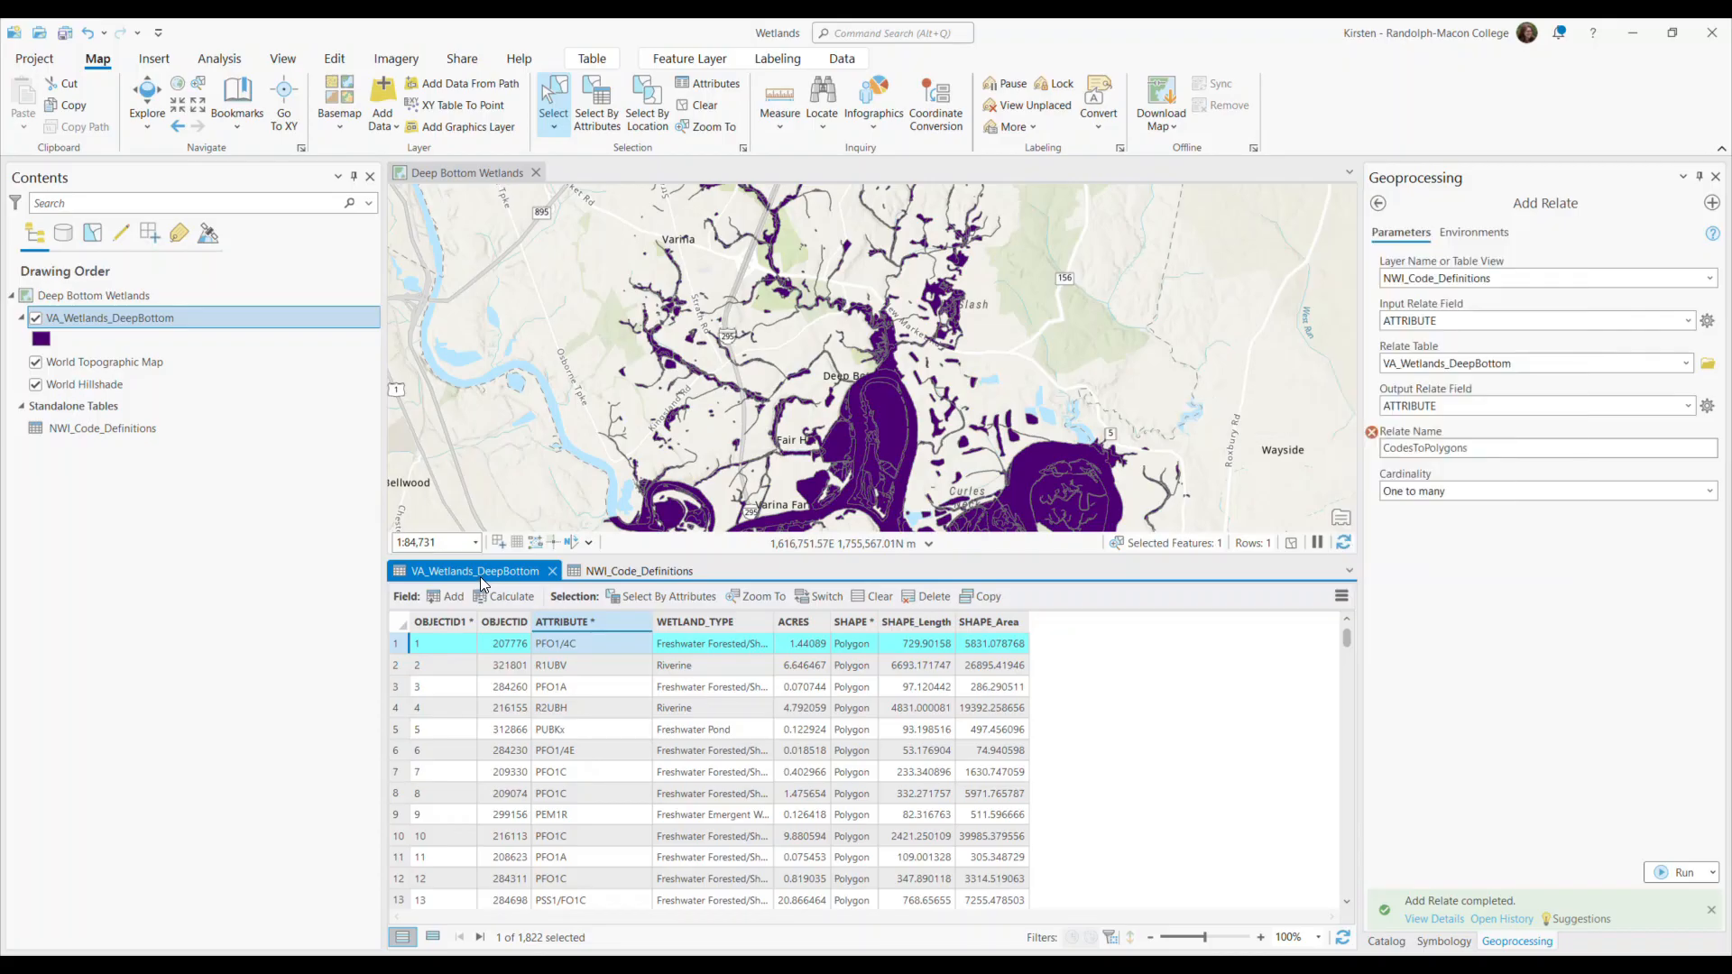
pyautogui.scroll(4, 935, 431)
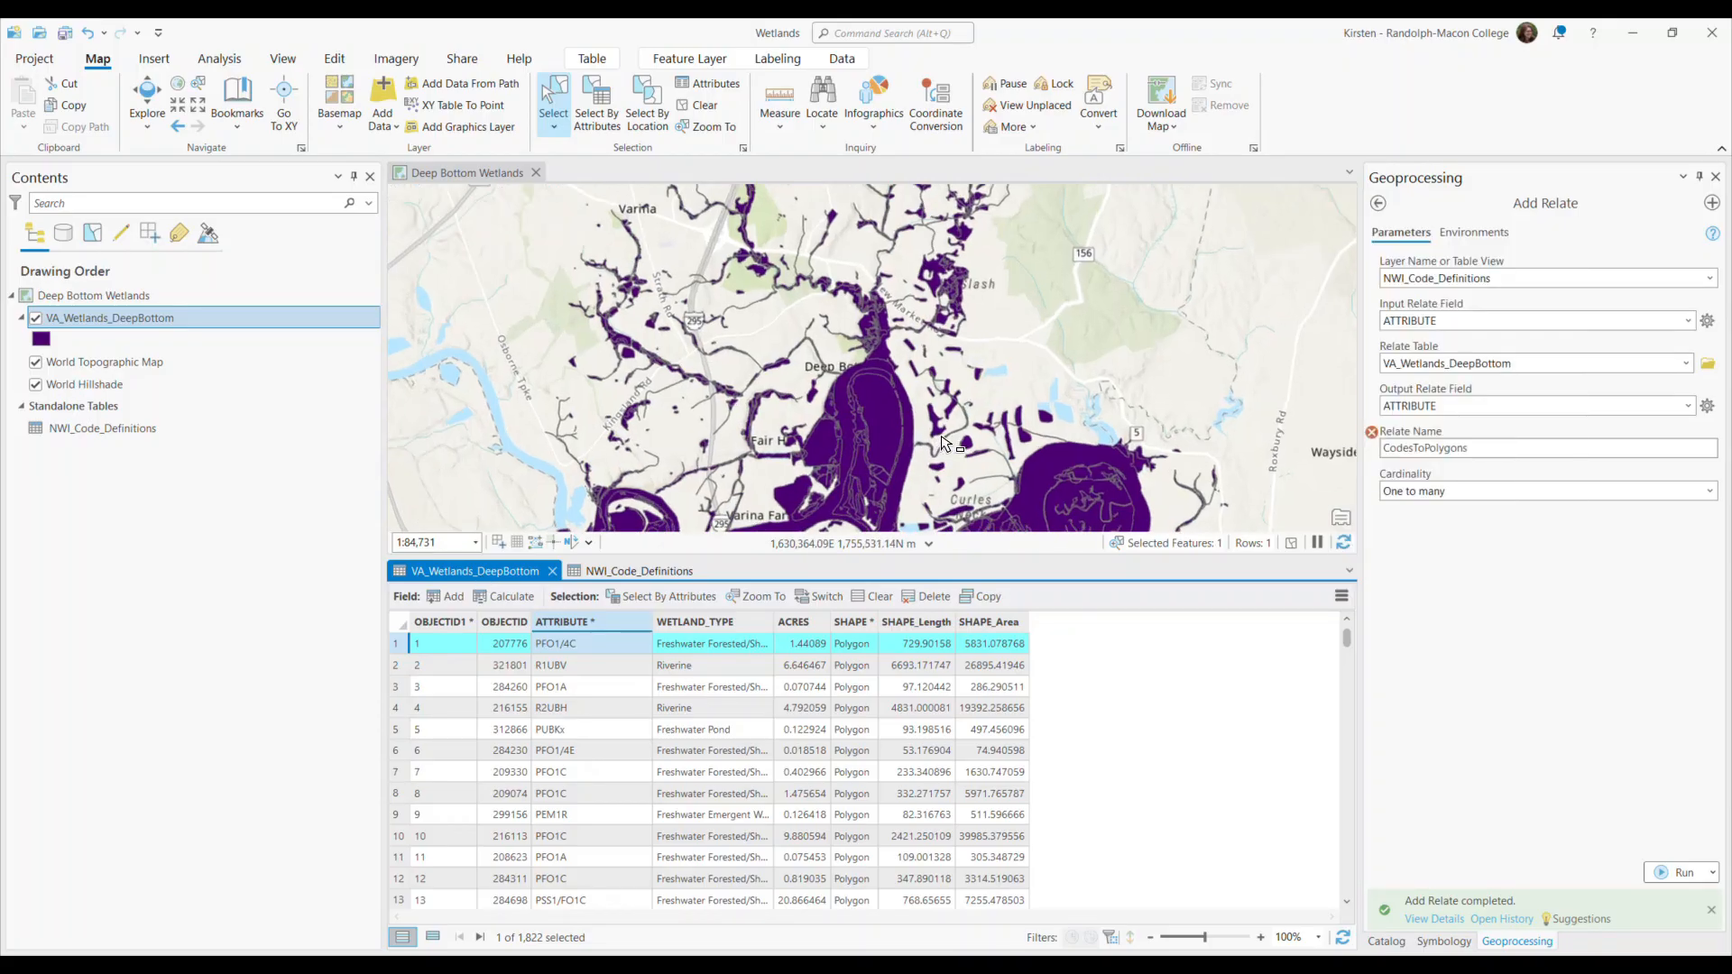
# Select the irregular wetland polygon just east of the large river bend, show only its record, and open its related NWI_Code_Definitions data.
pyautogui.scroll(1, 935, 431)
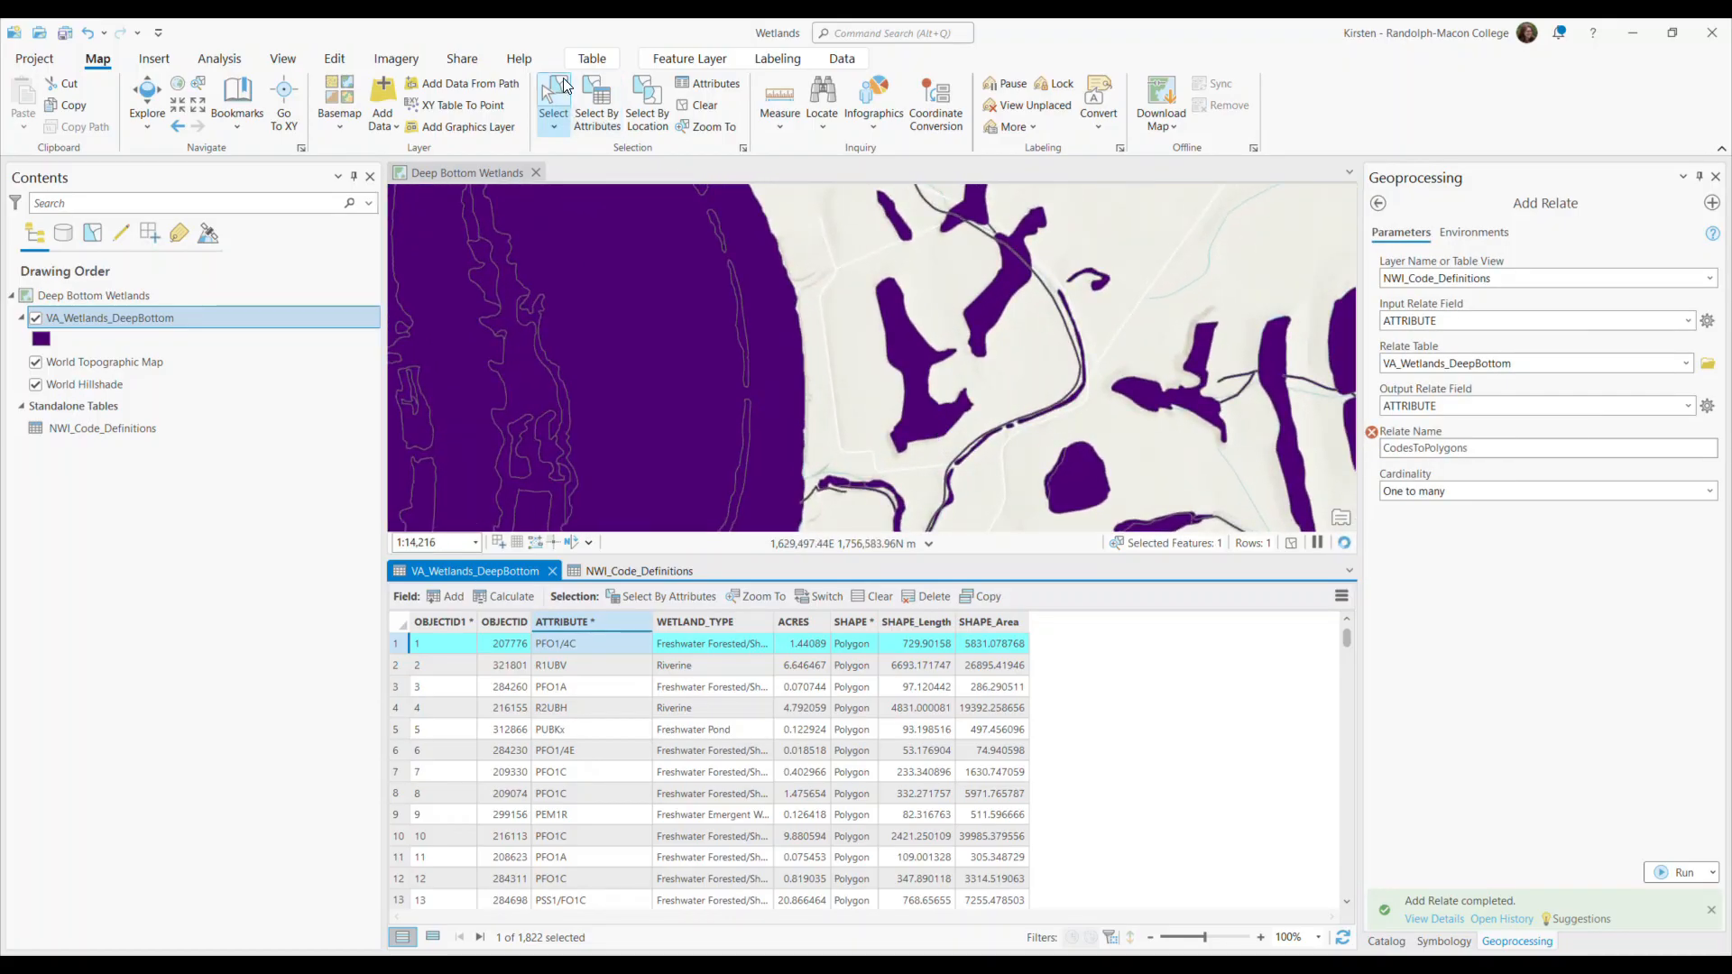
pyautogui.click(913, 360)
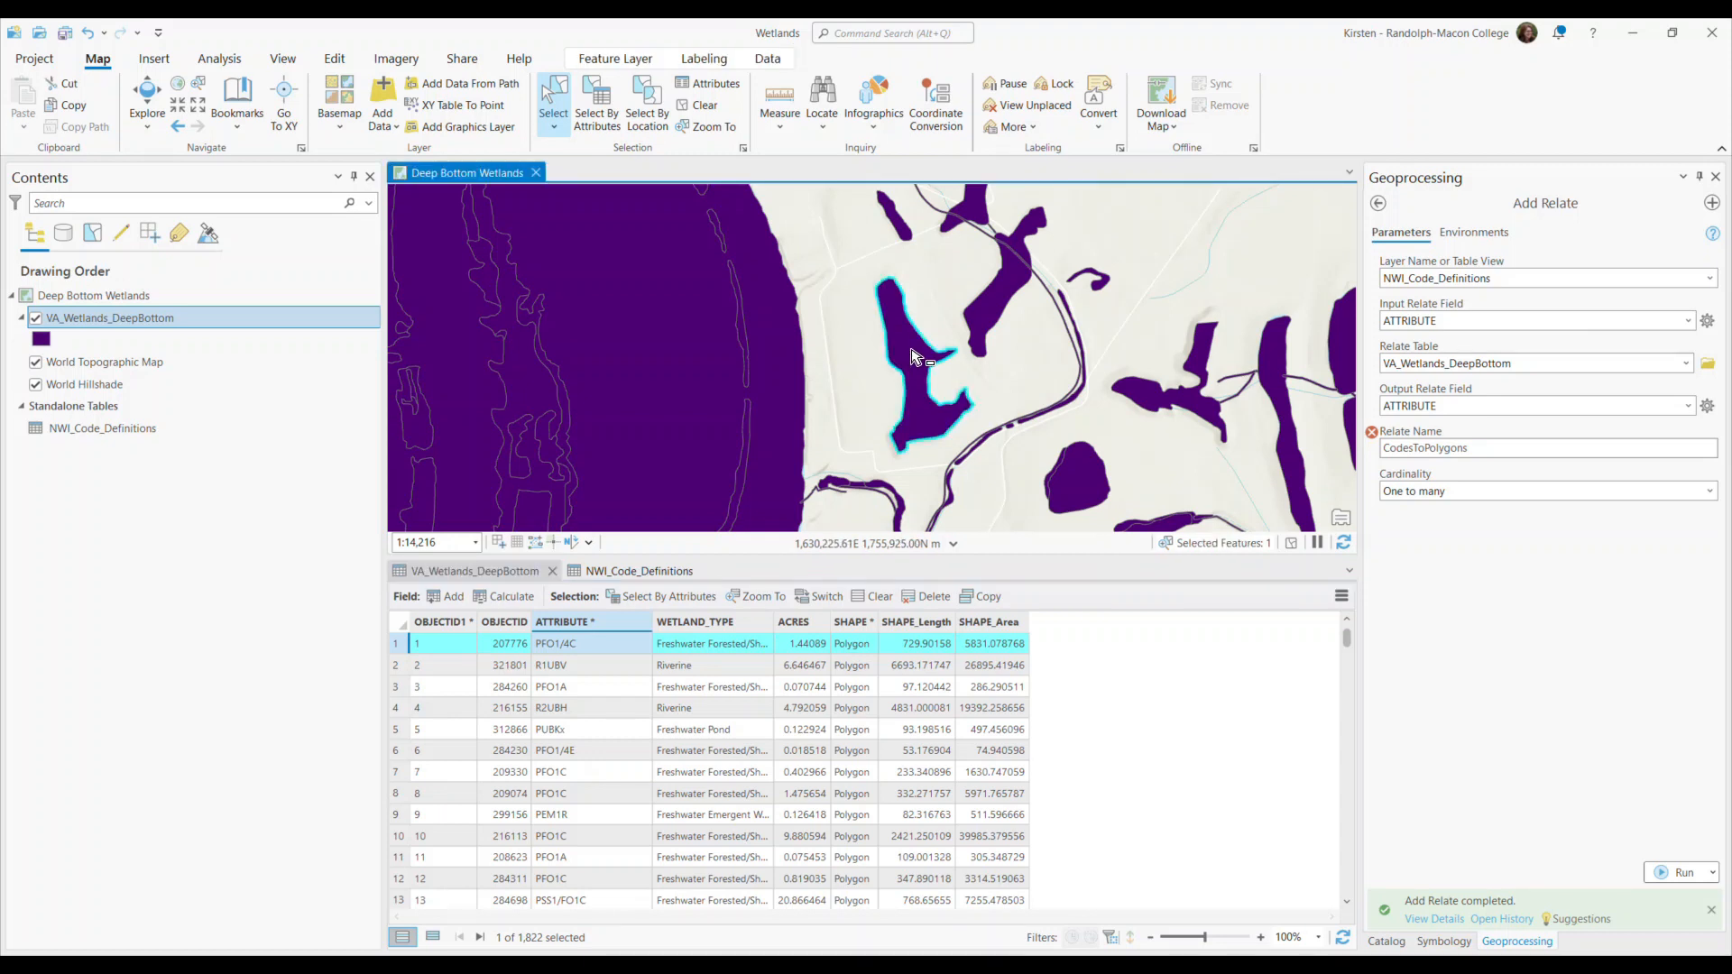
pyautogui.click(432, 937)
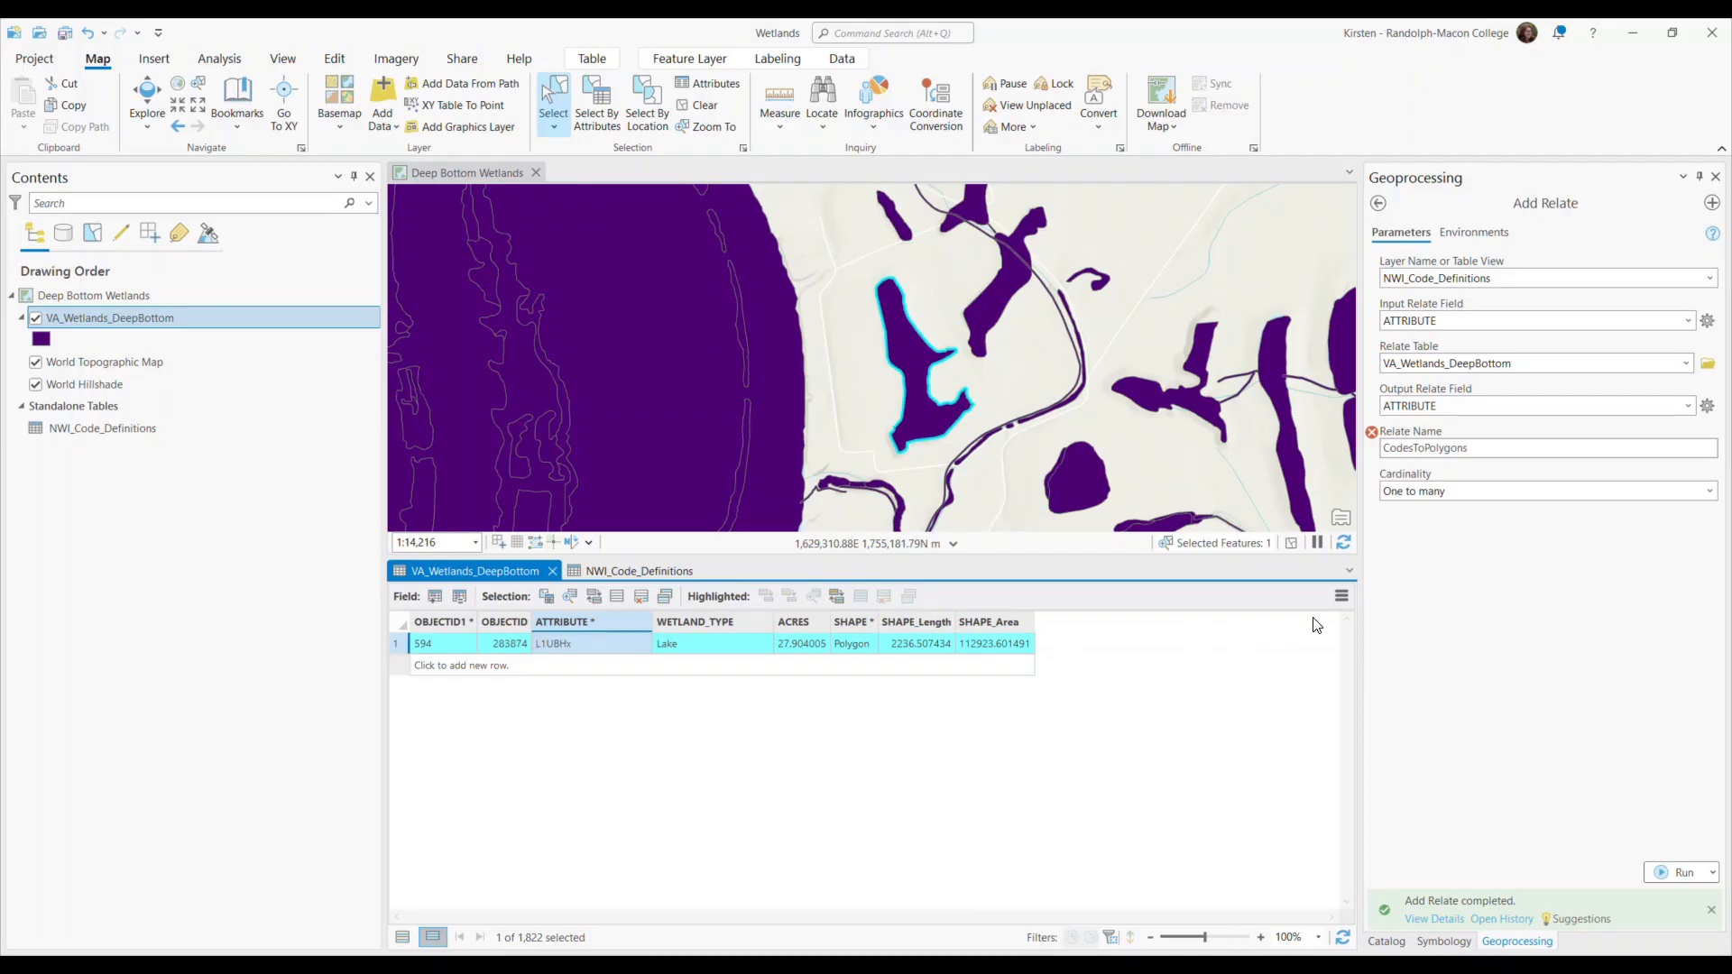
pyautogui.click(1341, 597)
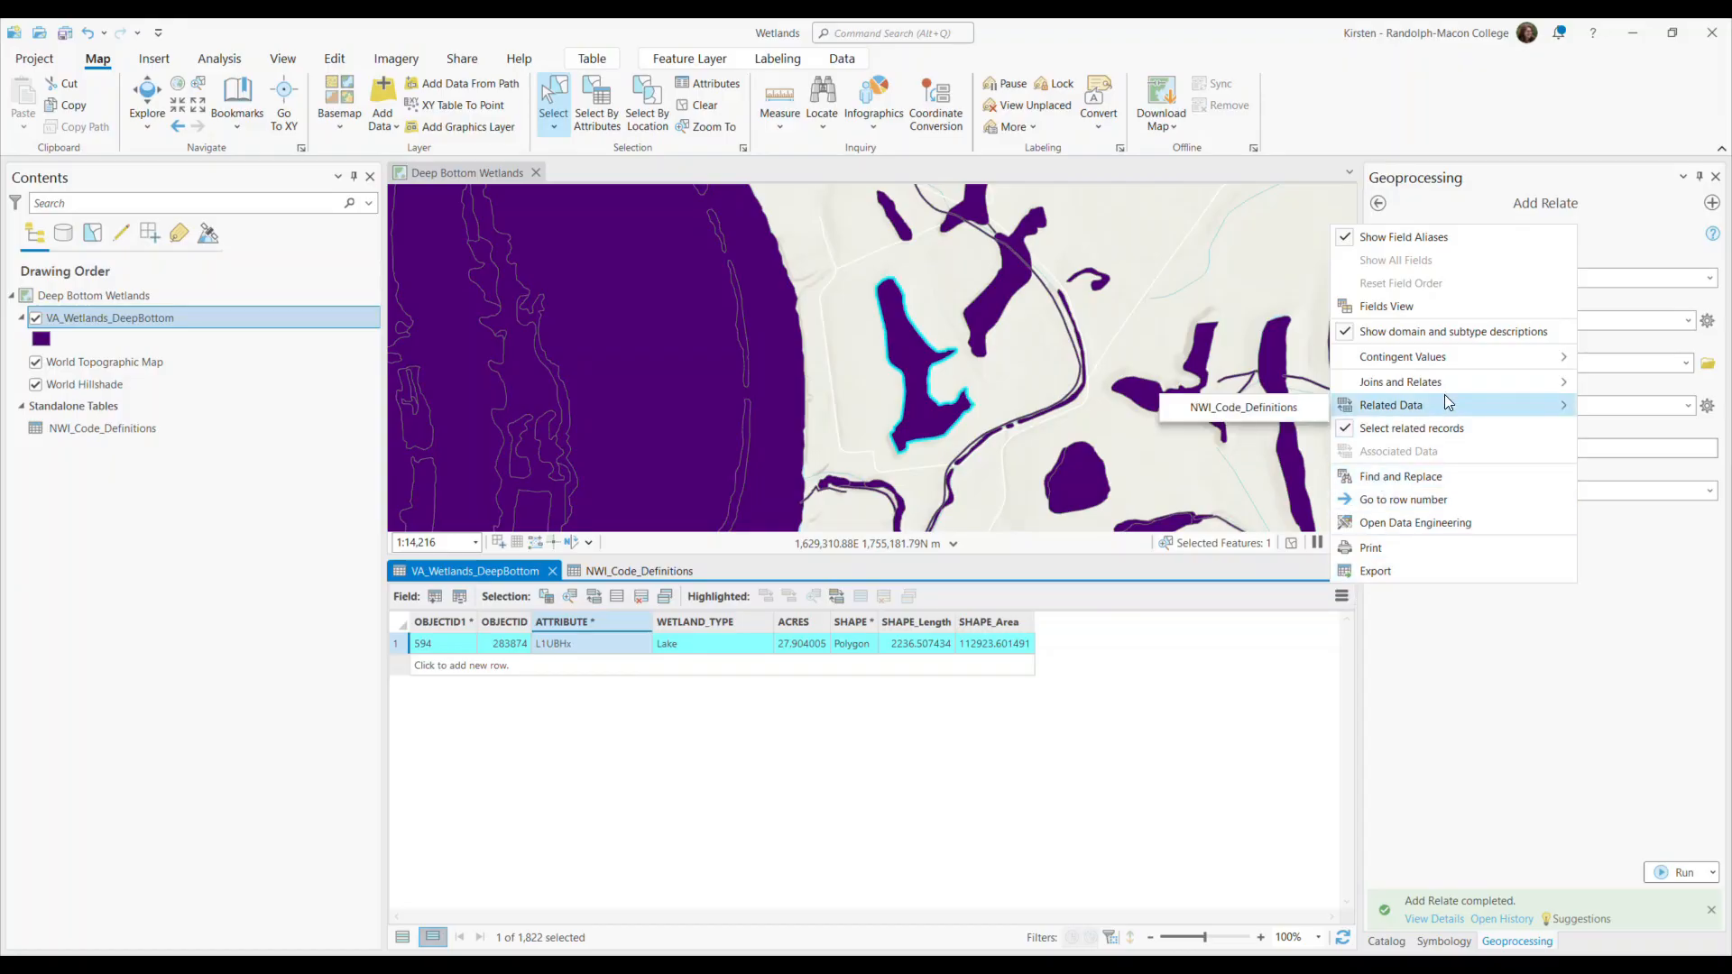
pyautogui.click(1259, 413)
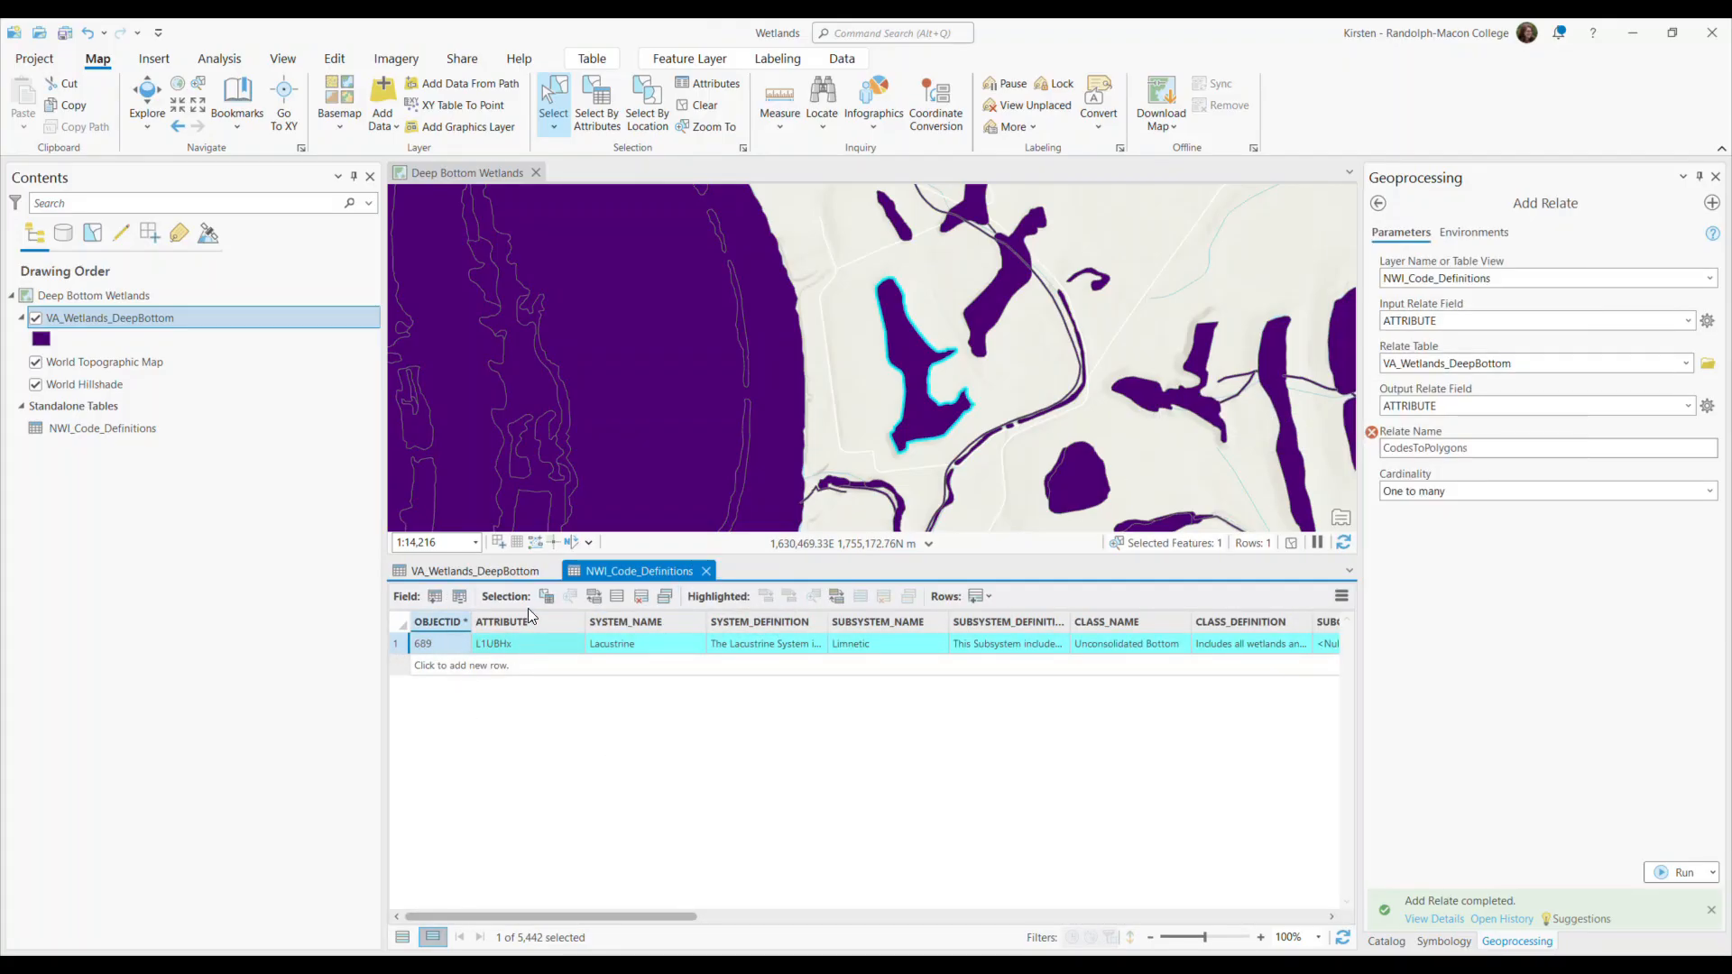
# Compare the selected polygon's record in VA_Wetlands_DeepBottom with its related record in NWI_Code_Definitions.
pyautogui.click(500, 566)
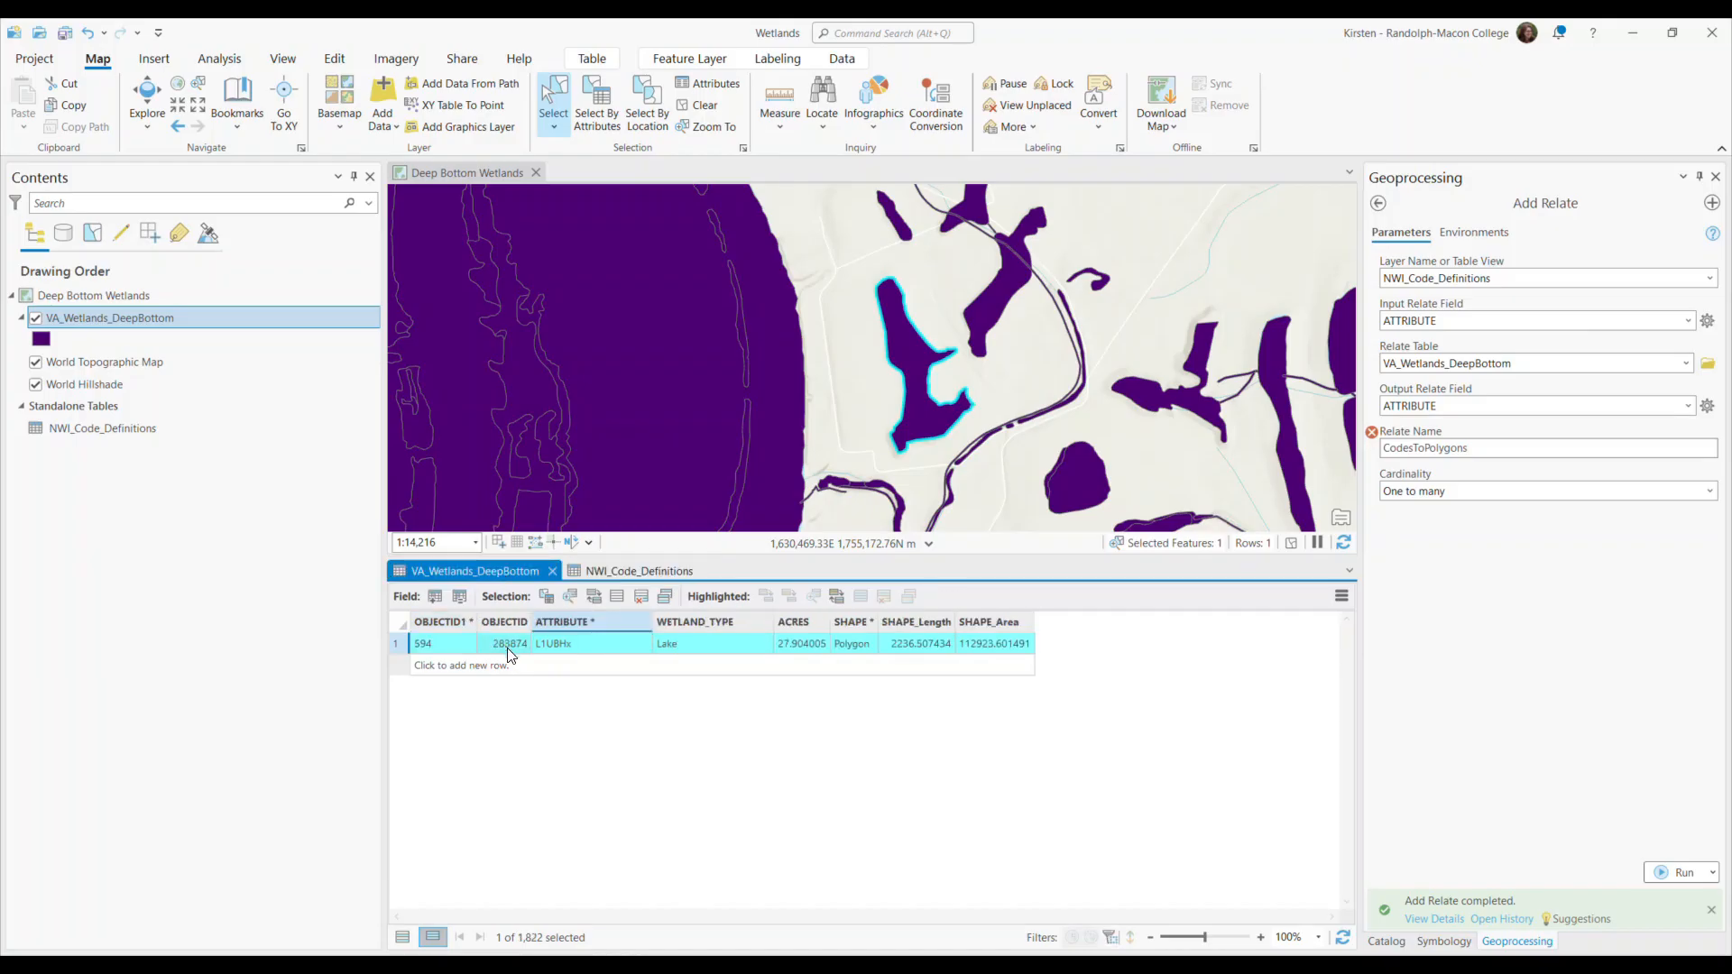
pyautogui.click(622, 570)
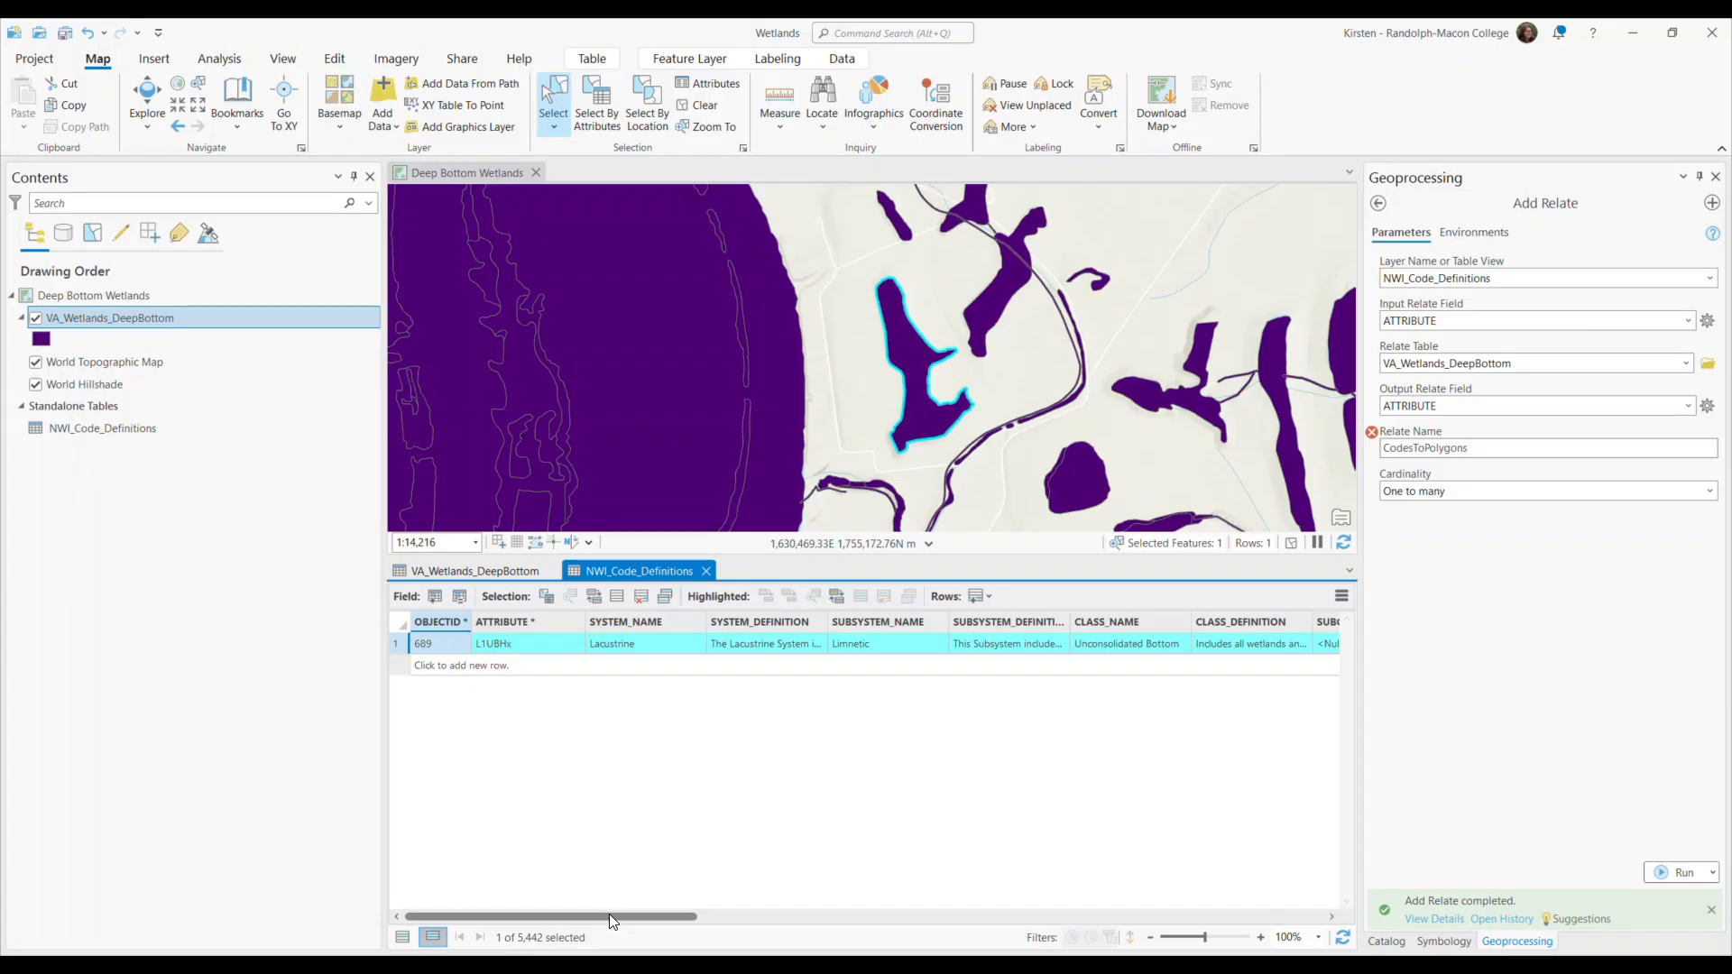
pyautogui.moveTo(609, 913); pyautogui.dragTo(502, 940)
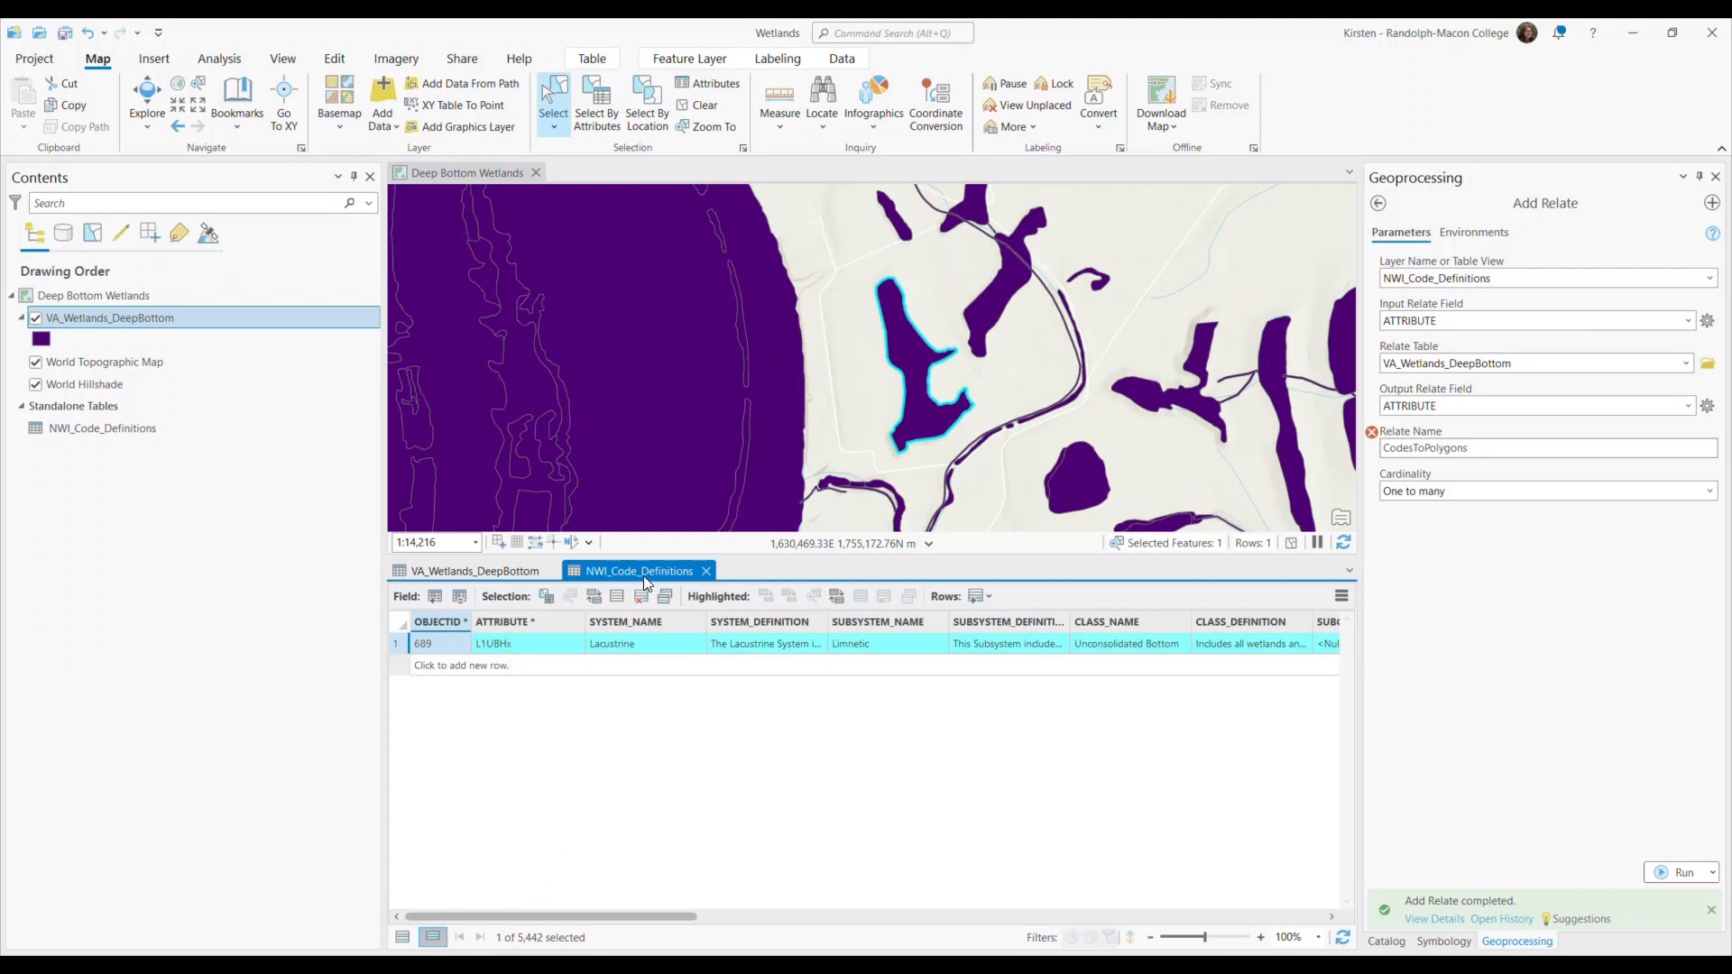
# Open the VA_Wetlands_DeepBottom data related to the selected code definition and show the selected polygons at the Deep Bottom bookmark.
pyautogui.click(1342, 596)
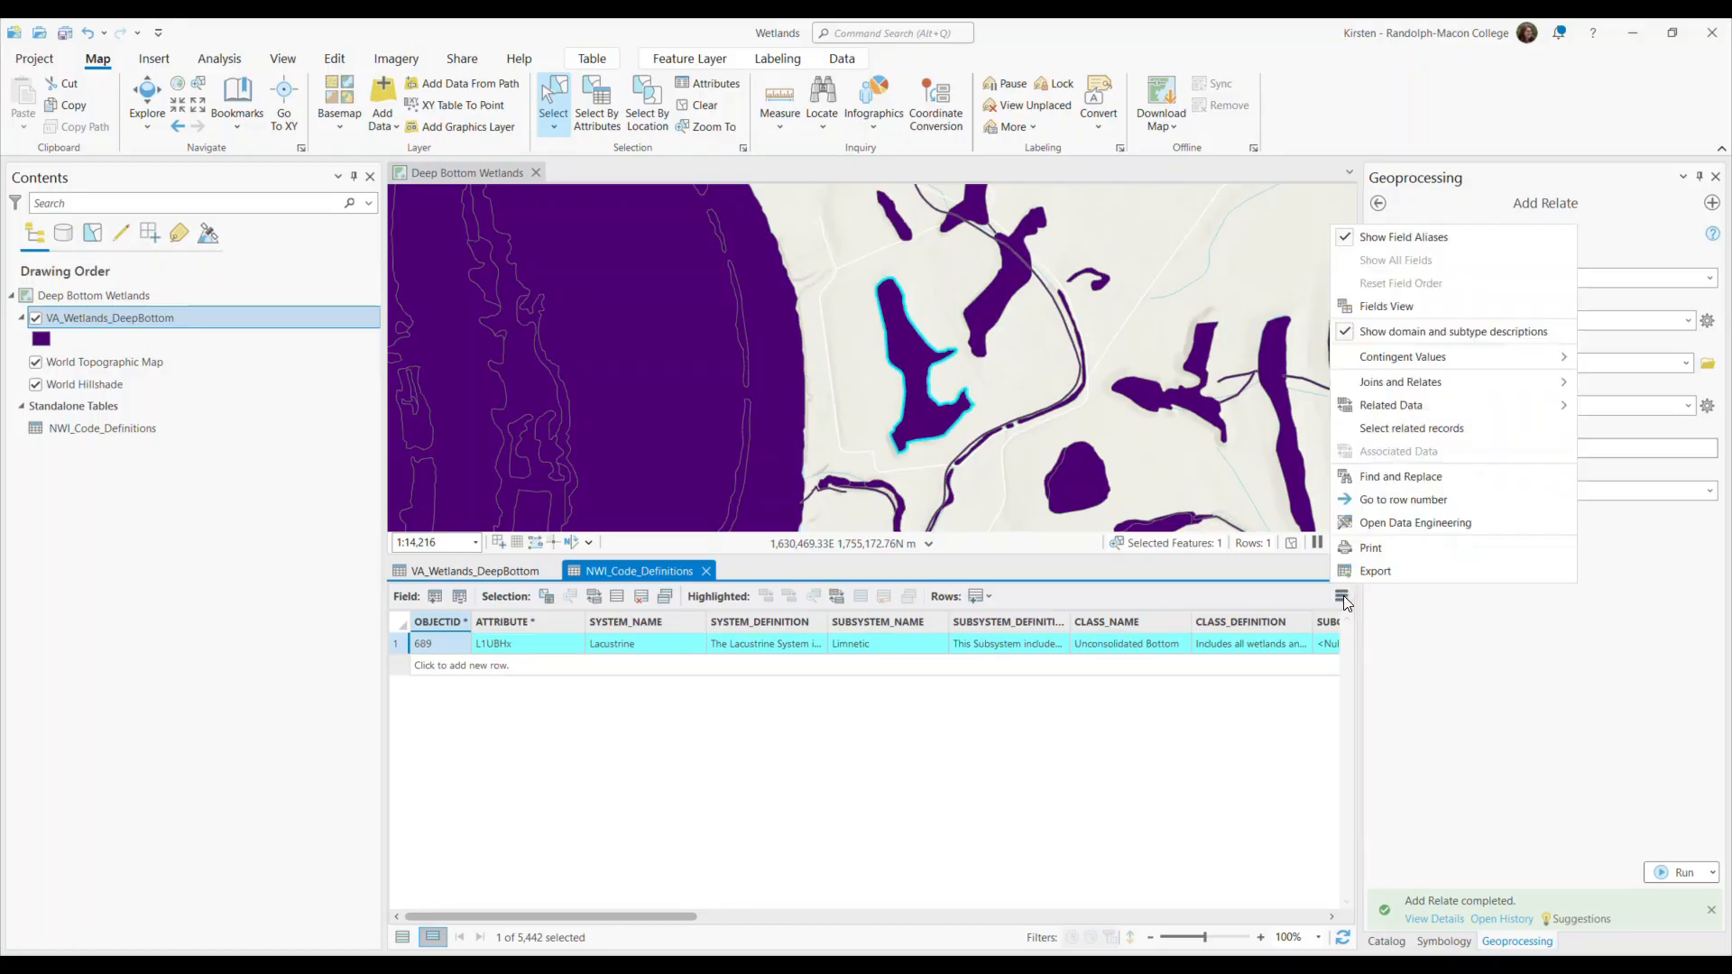
pyautogui.moveTo(1403, 410)
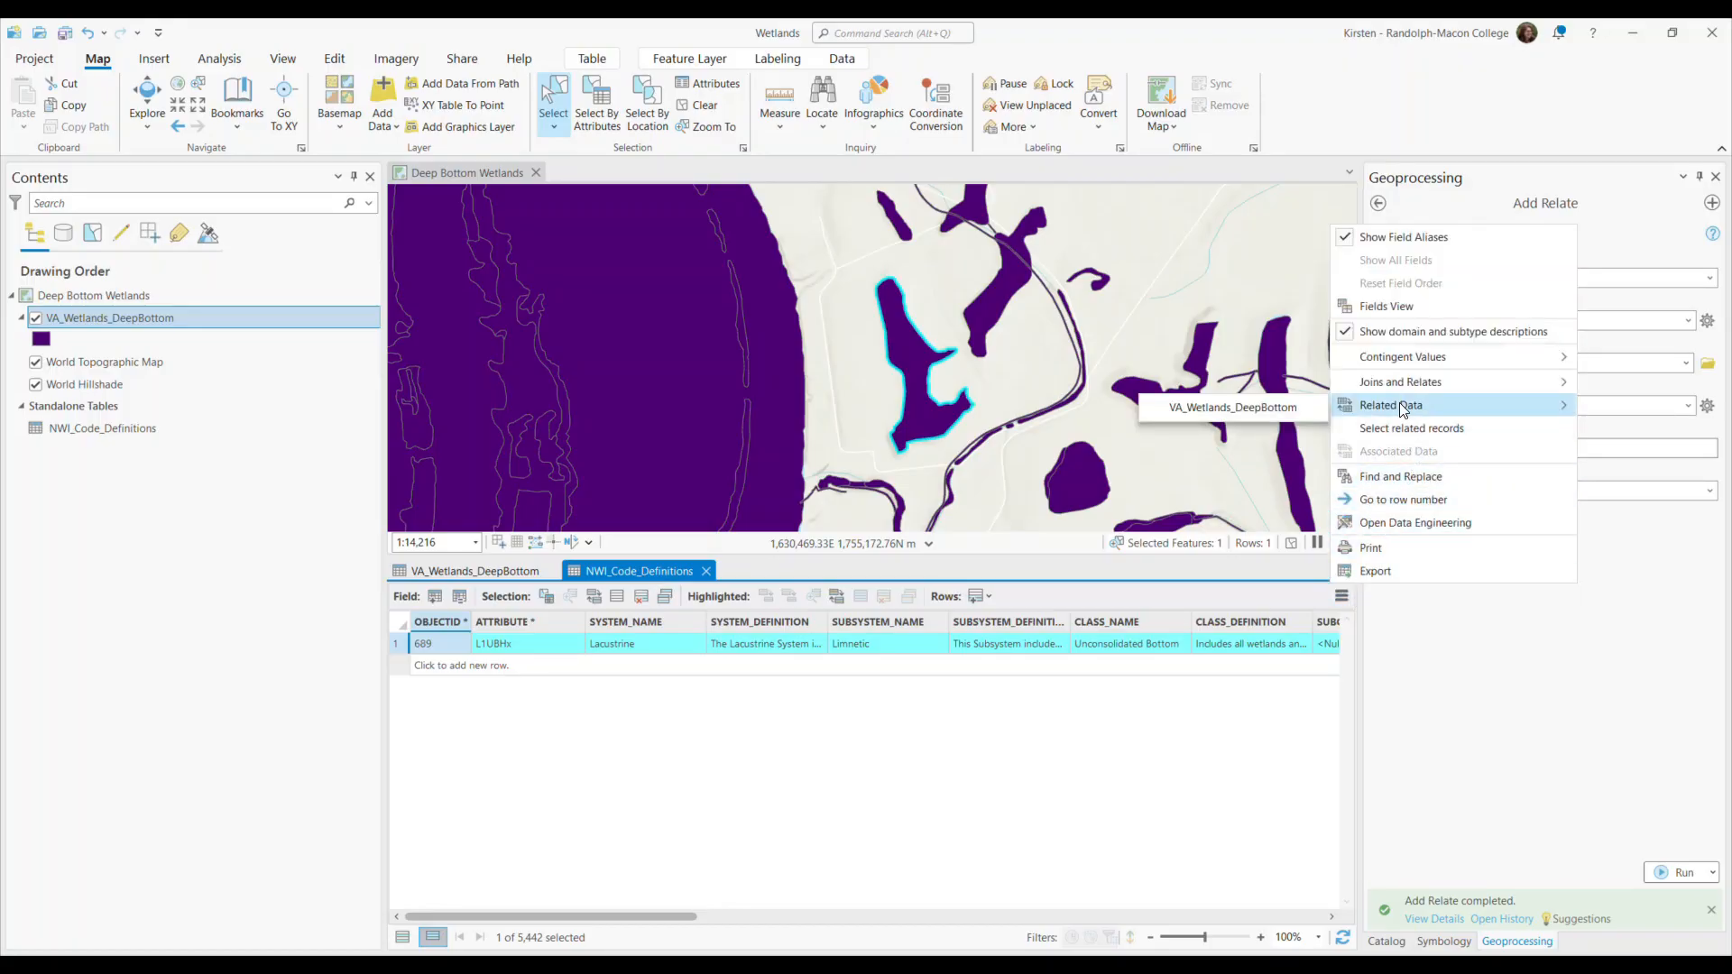
pyautogui.click(1220, 411)
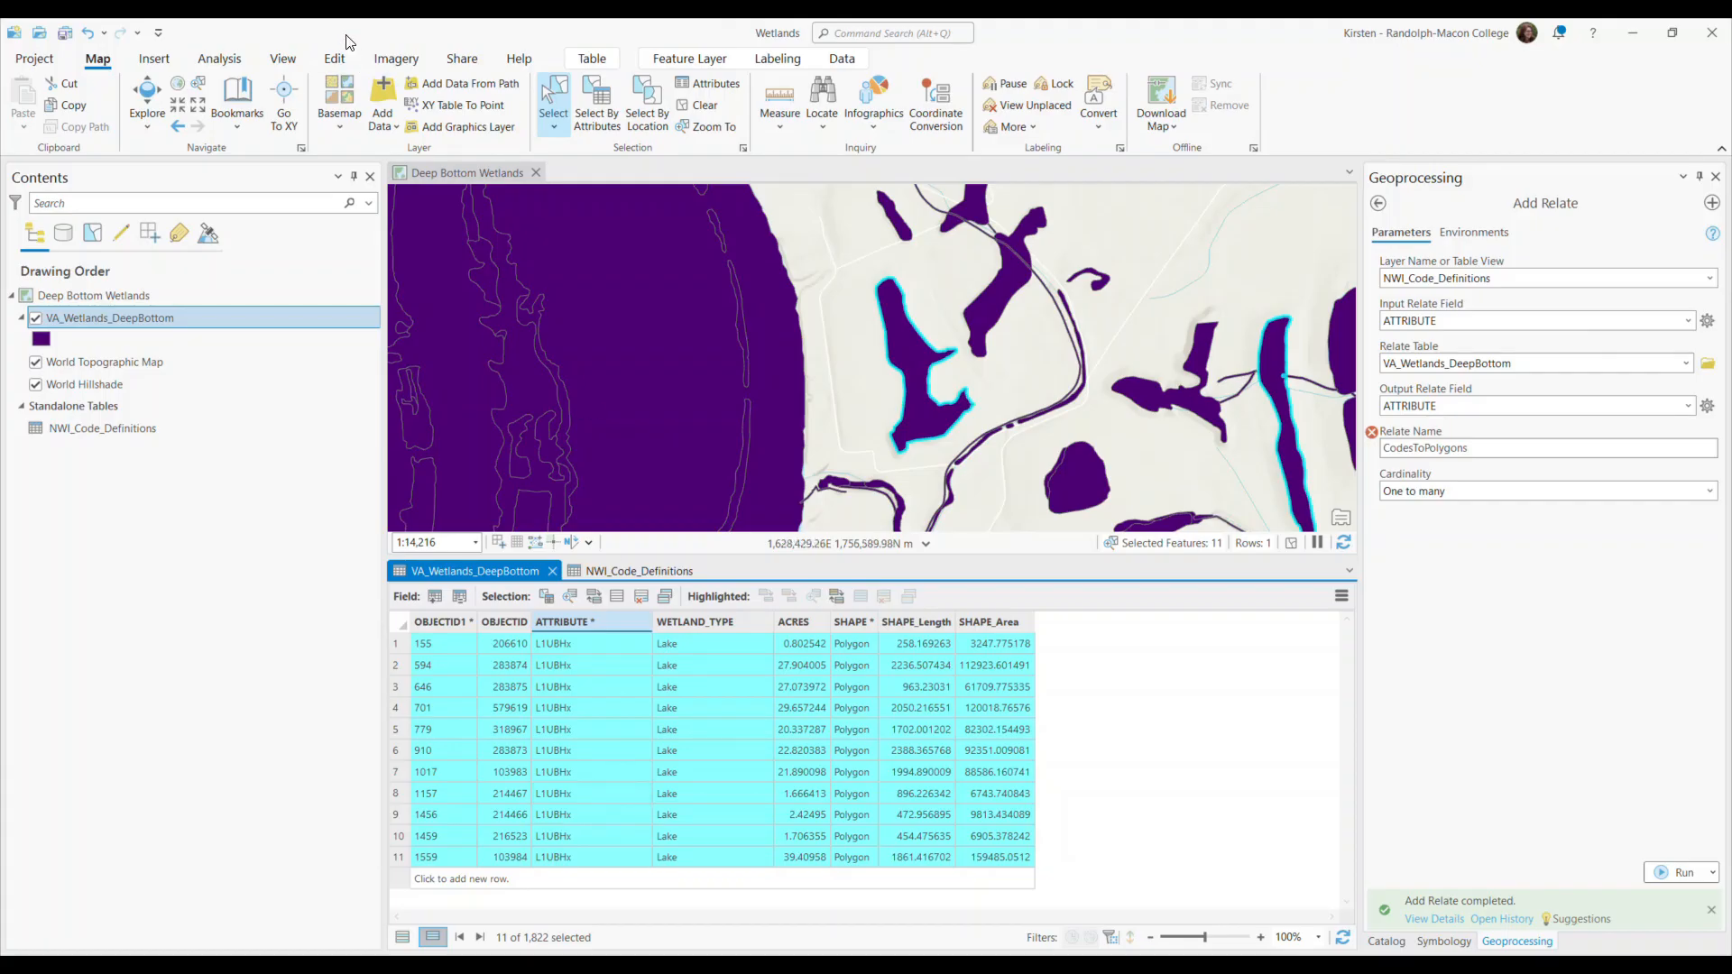
pyautogui.click(246, 118)
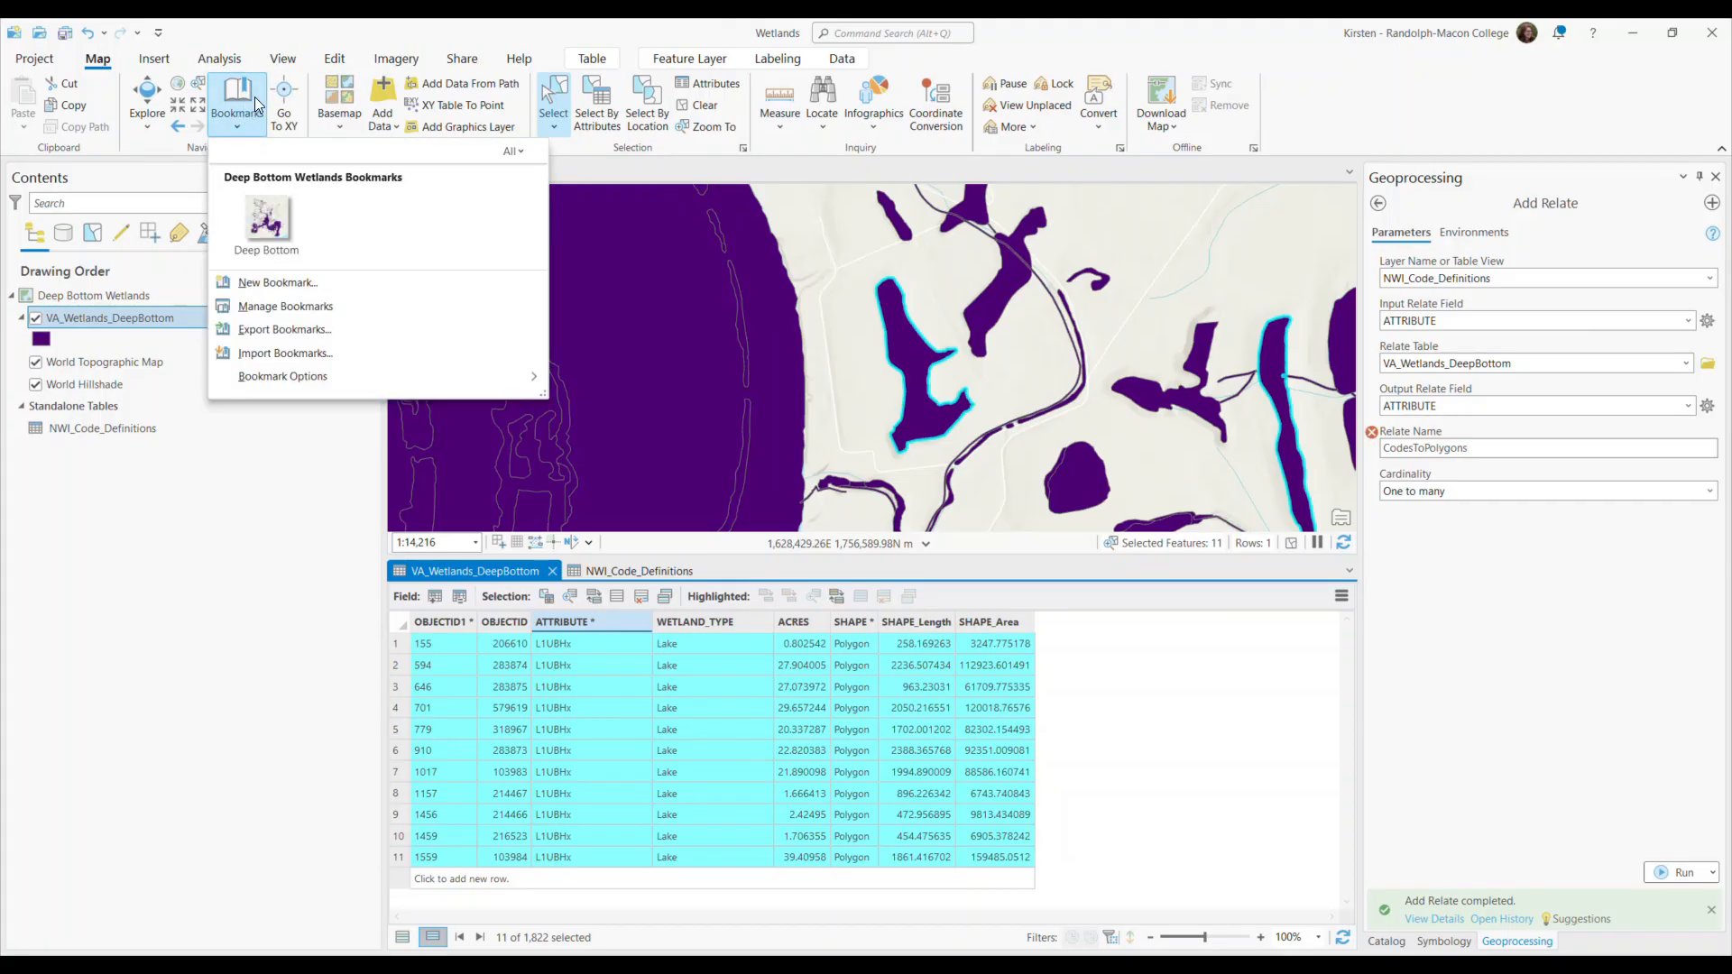
pyautogui.click(268, 236)
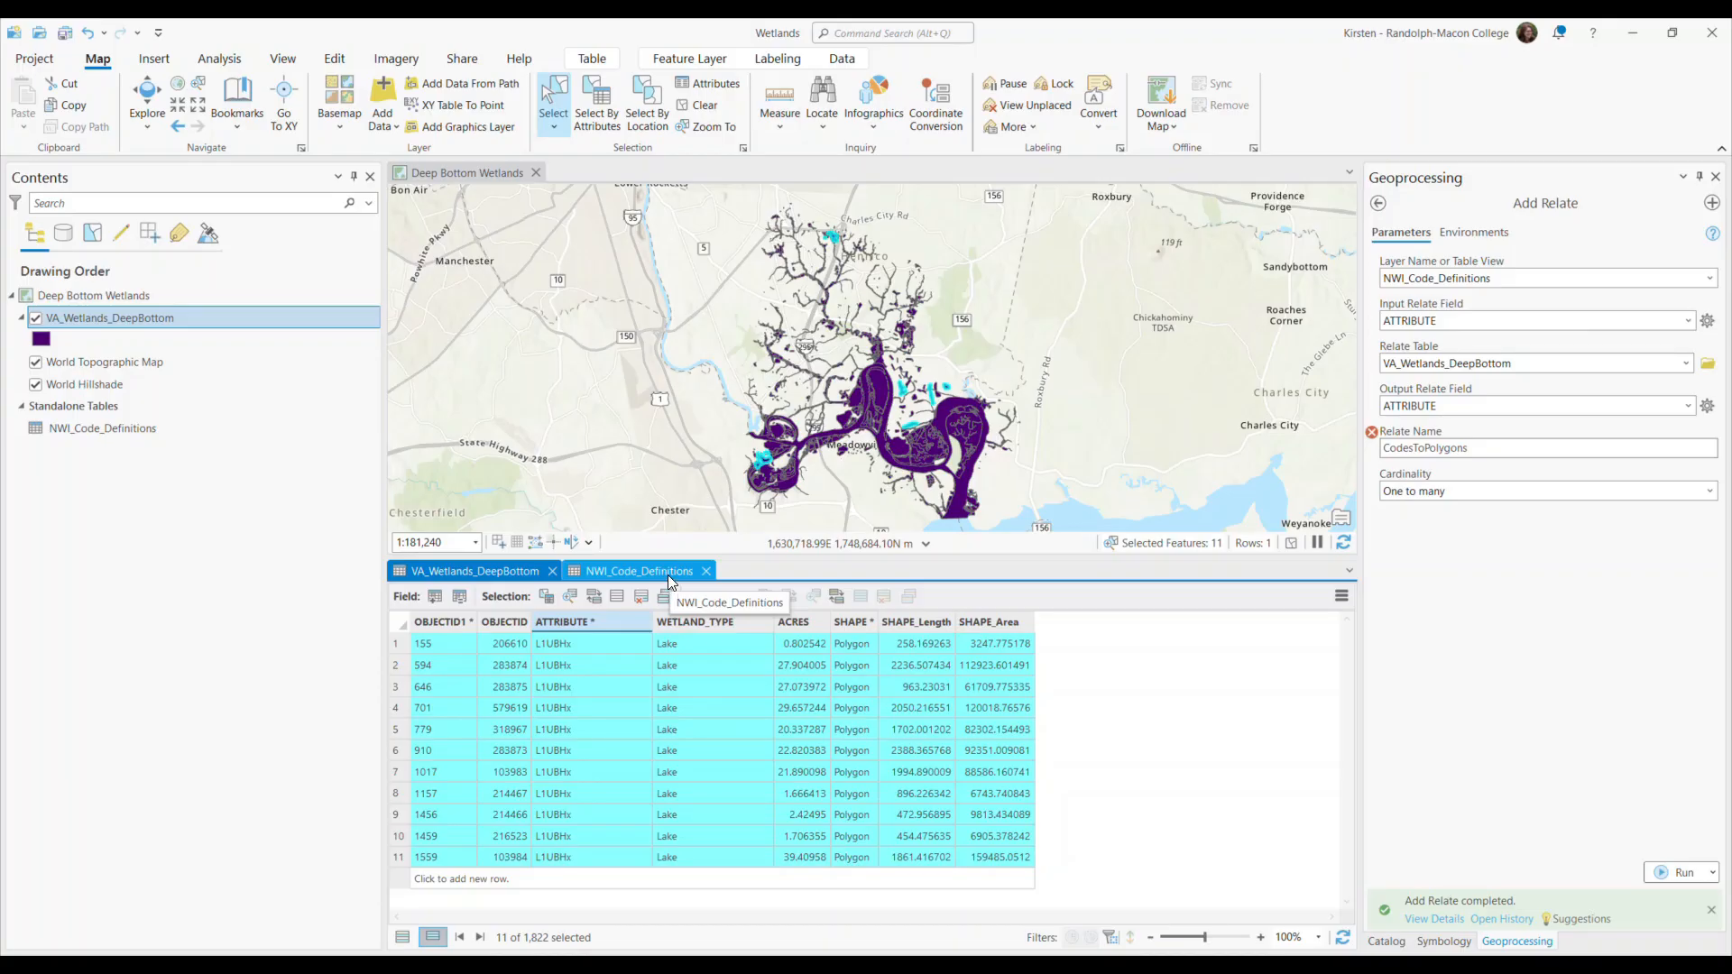
# Return to the NWI_Code_Definitions table and recheck the relates in the VA_Wetlands_DeepBottom layer properties without changing anything.
pyautogui.click(667, 577)
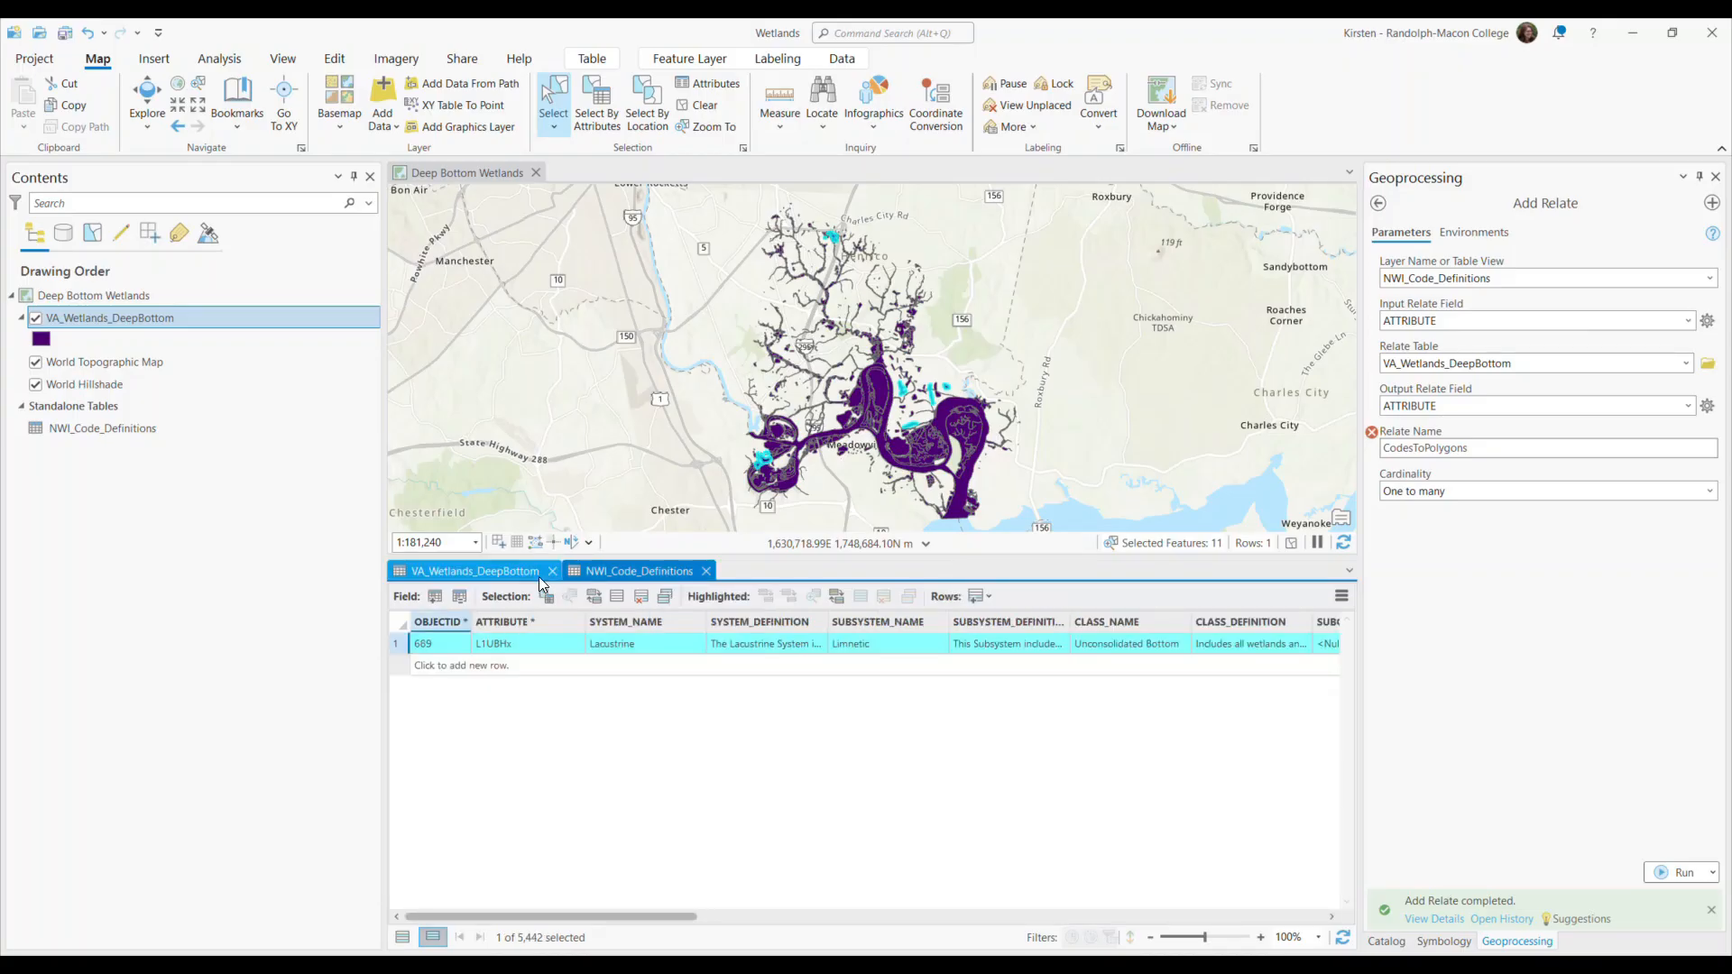
pyautogui.rightClick(220, 317)
pyautogui.click(323, 928)
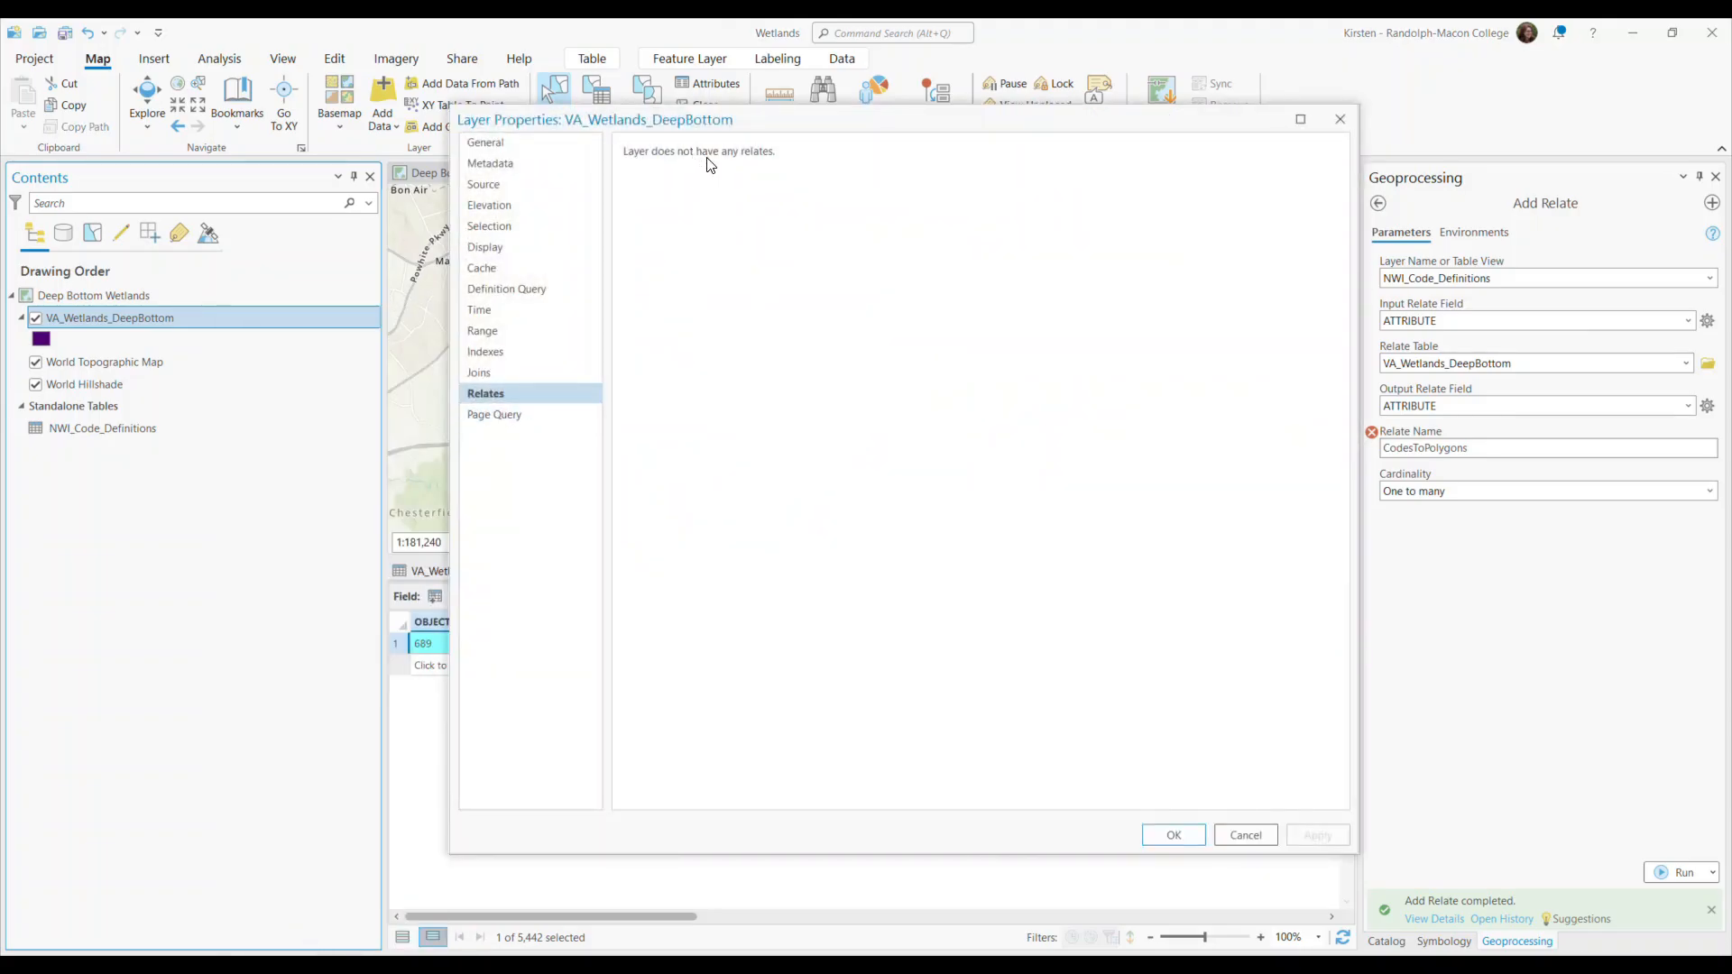
pyautogui.click(1256, 834)
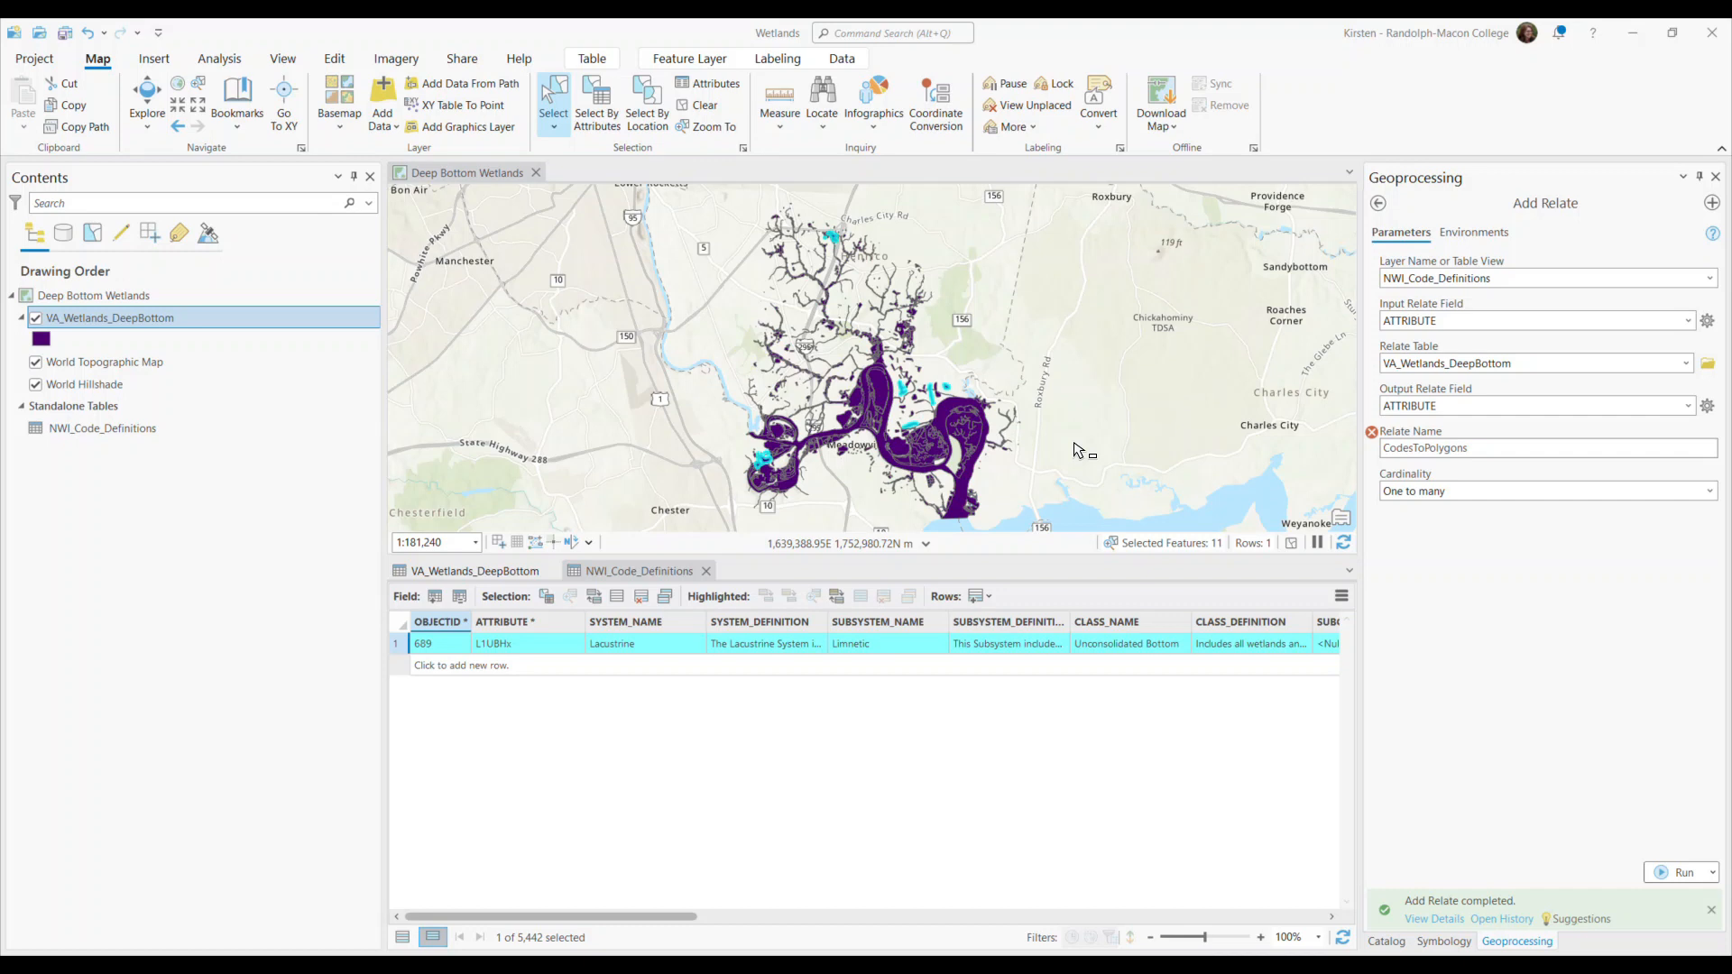
# Remove all relates from the NWI_Code_Definitions standalone table.
pyautogui.rightClick(114, 430)
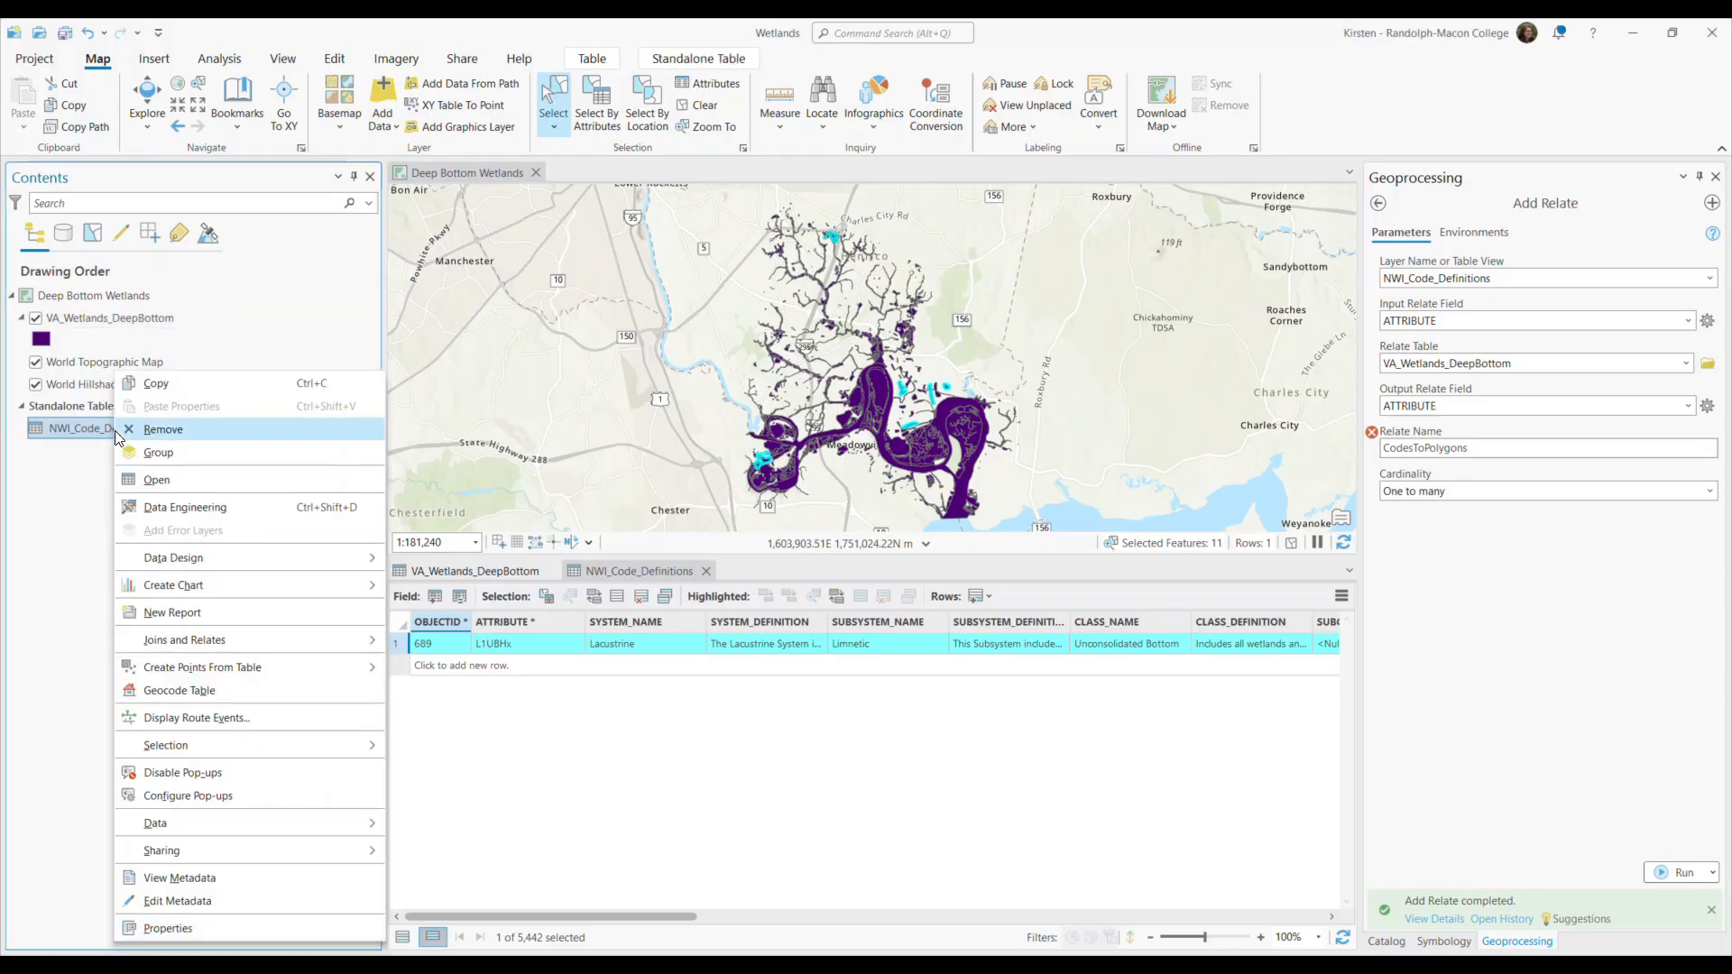
pyautogui.moveTo(219, 647)
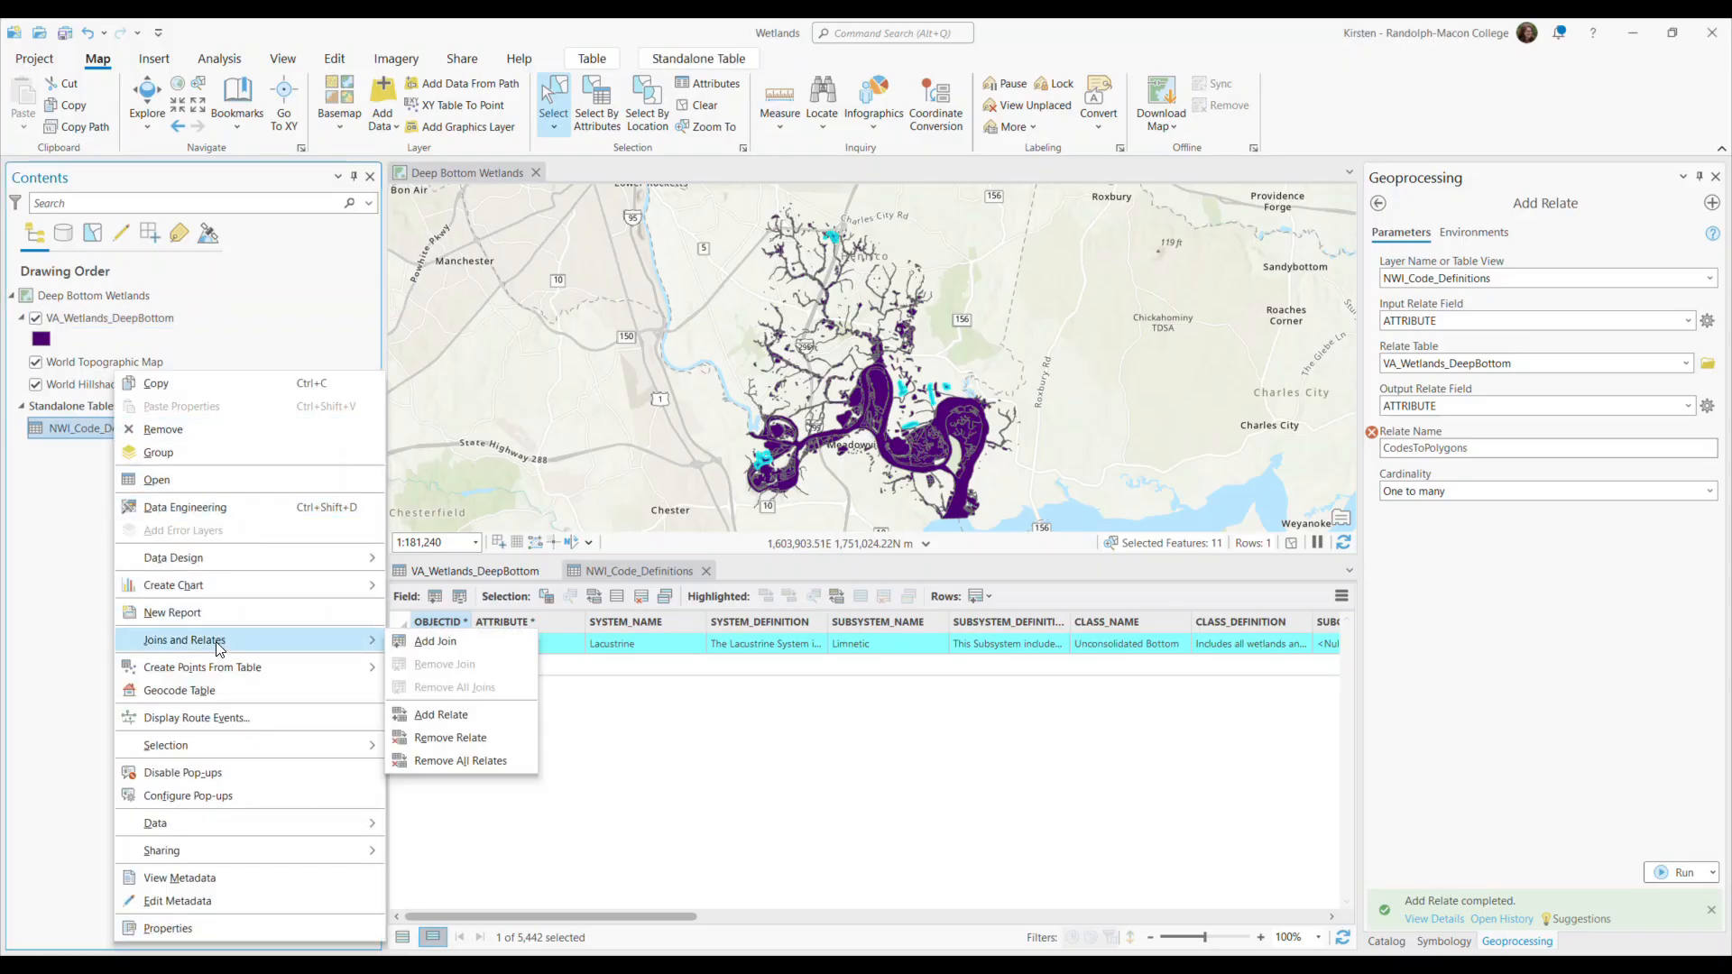
pyautogui.click(475, 767)
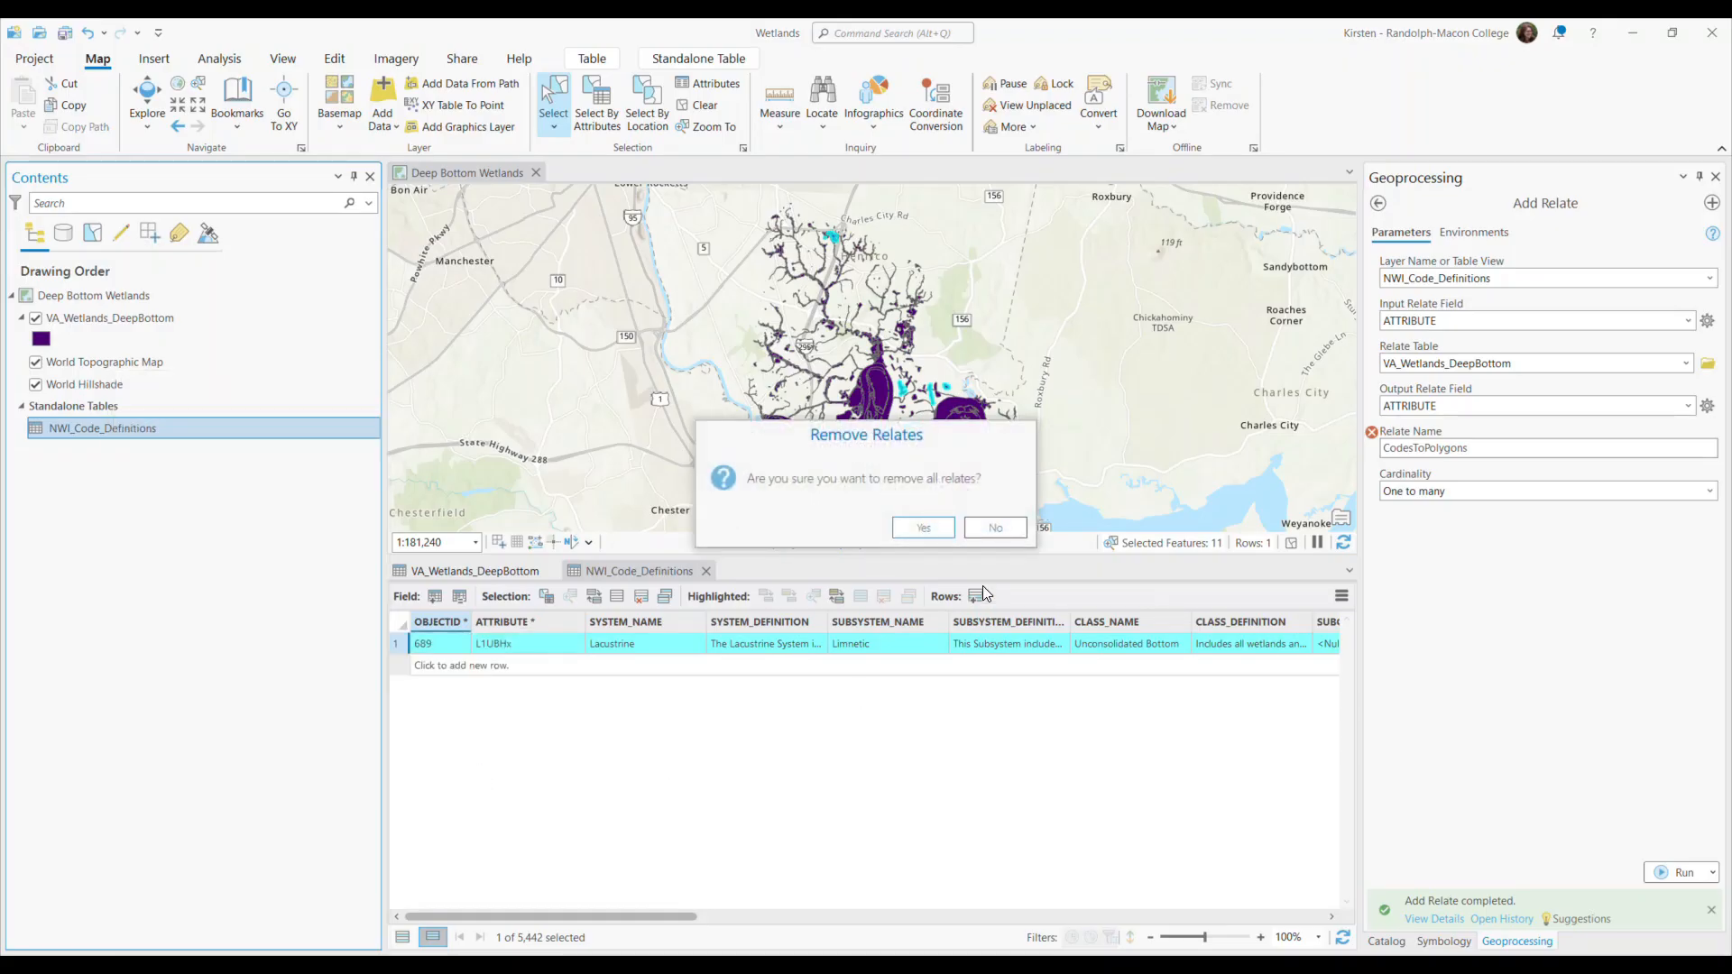
pyautogui.click(923, 527)
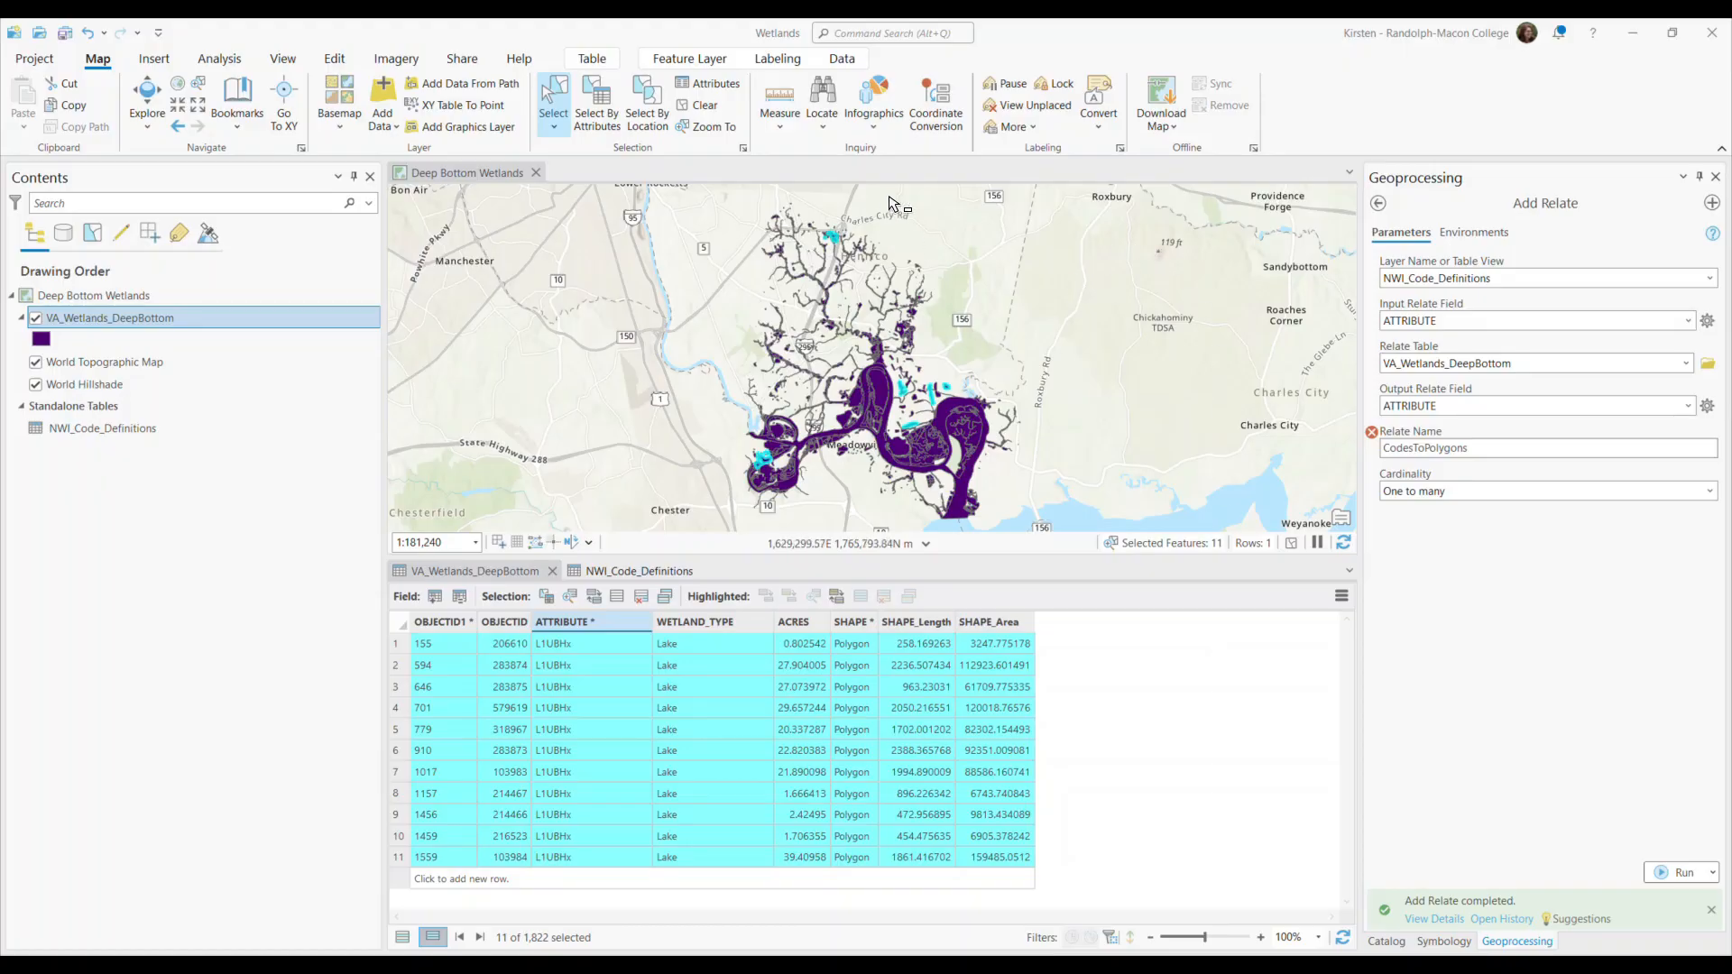
# Clear the selection and show all records in both the NWI_Code_Definitions and VA_Wetlands_DeepBottom tables.
pyautogui.click(708, 106)
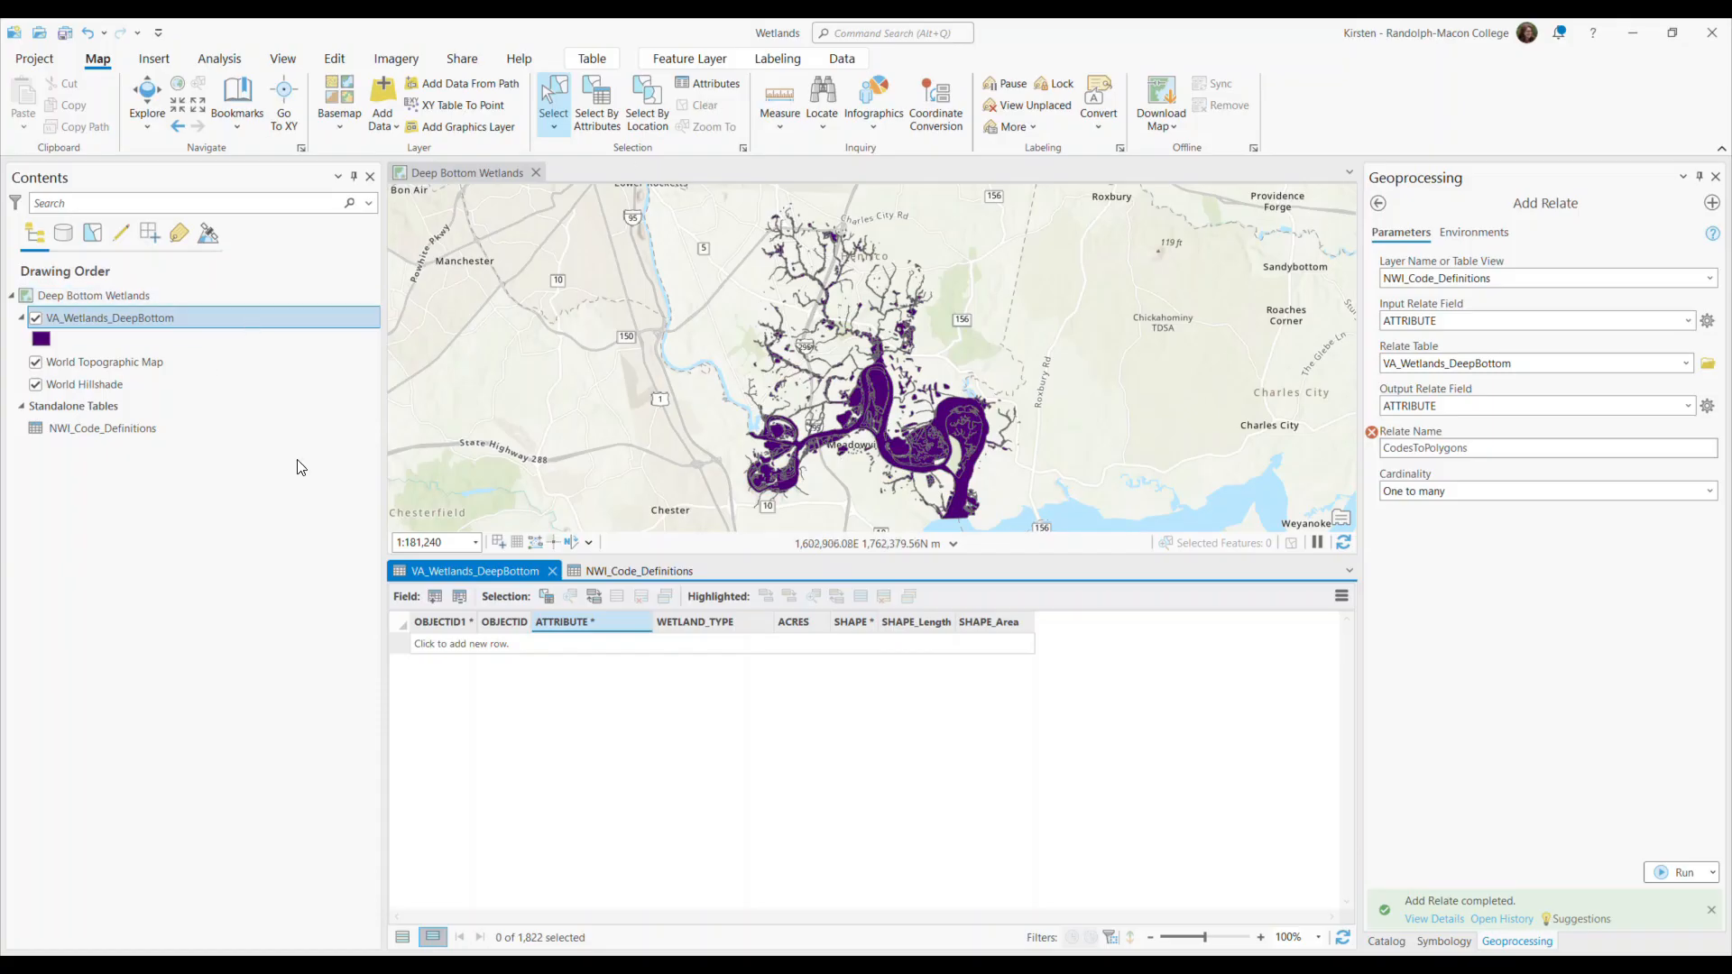
pyautogui.click(635, 572)
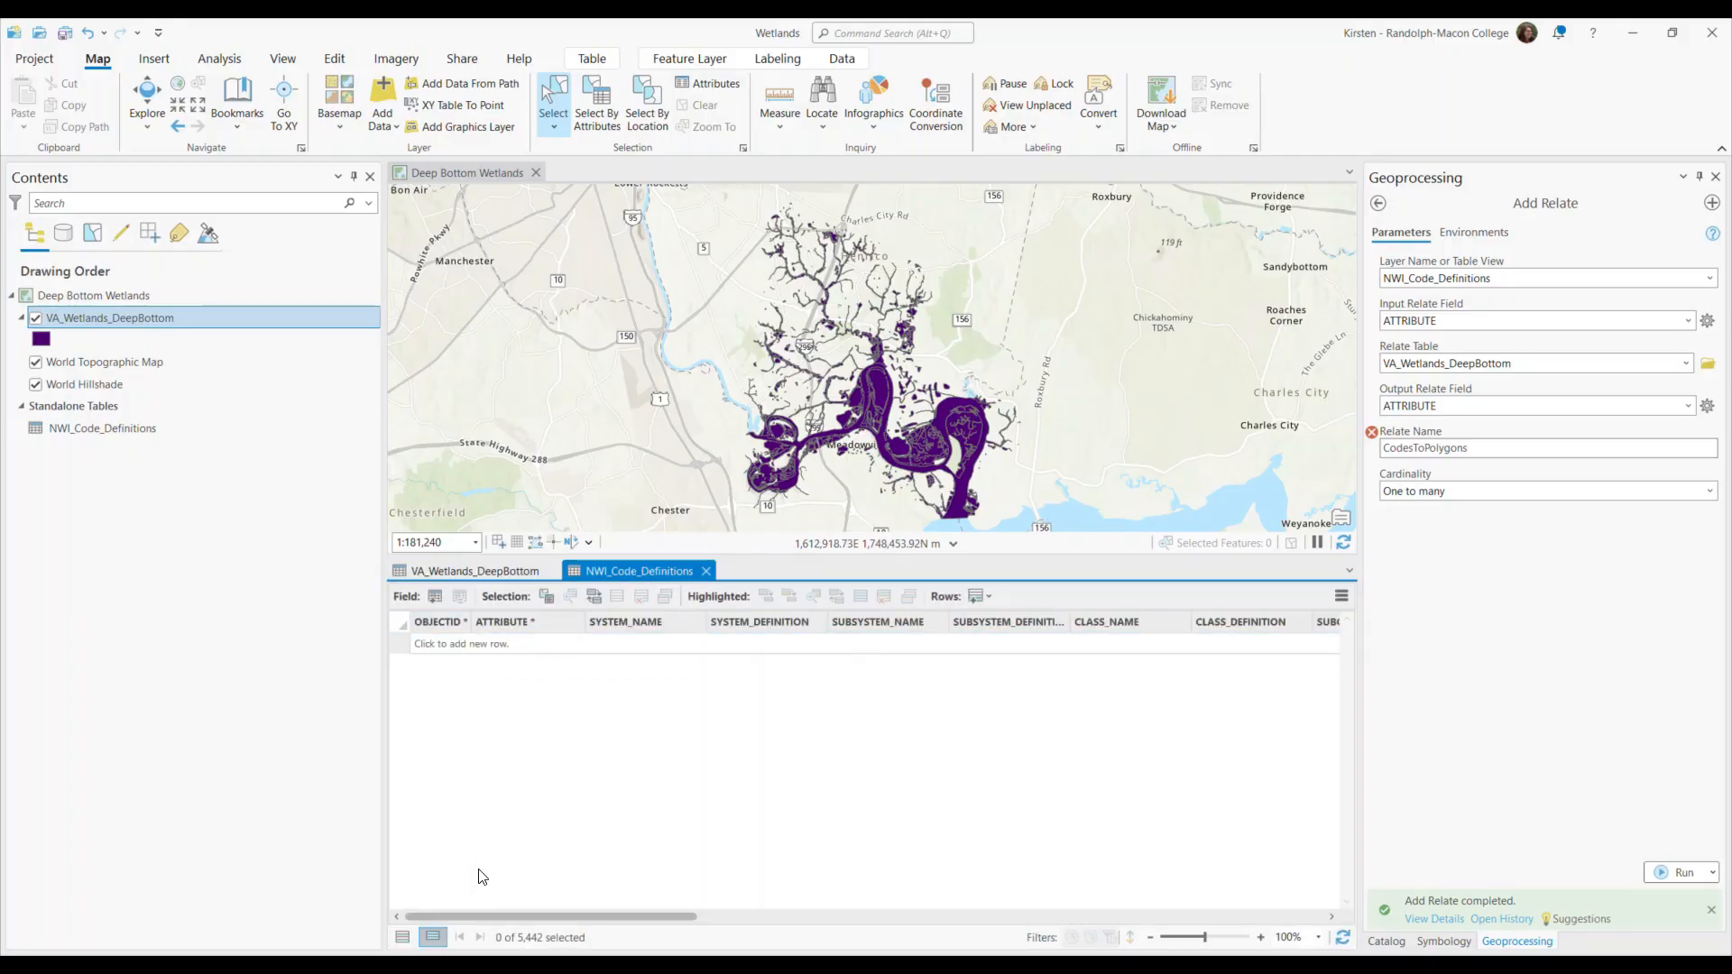
pyautogui.click(404, 937)
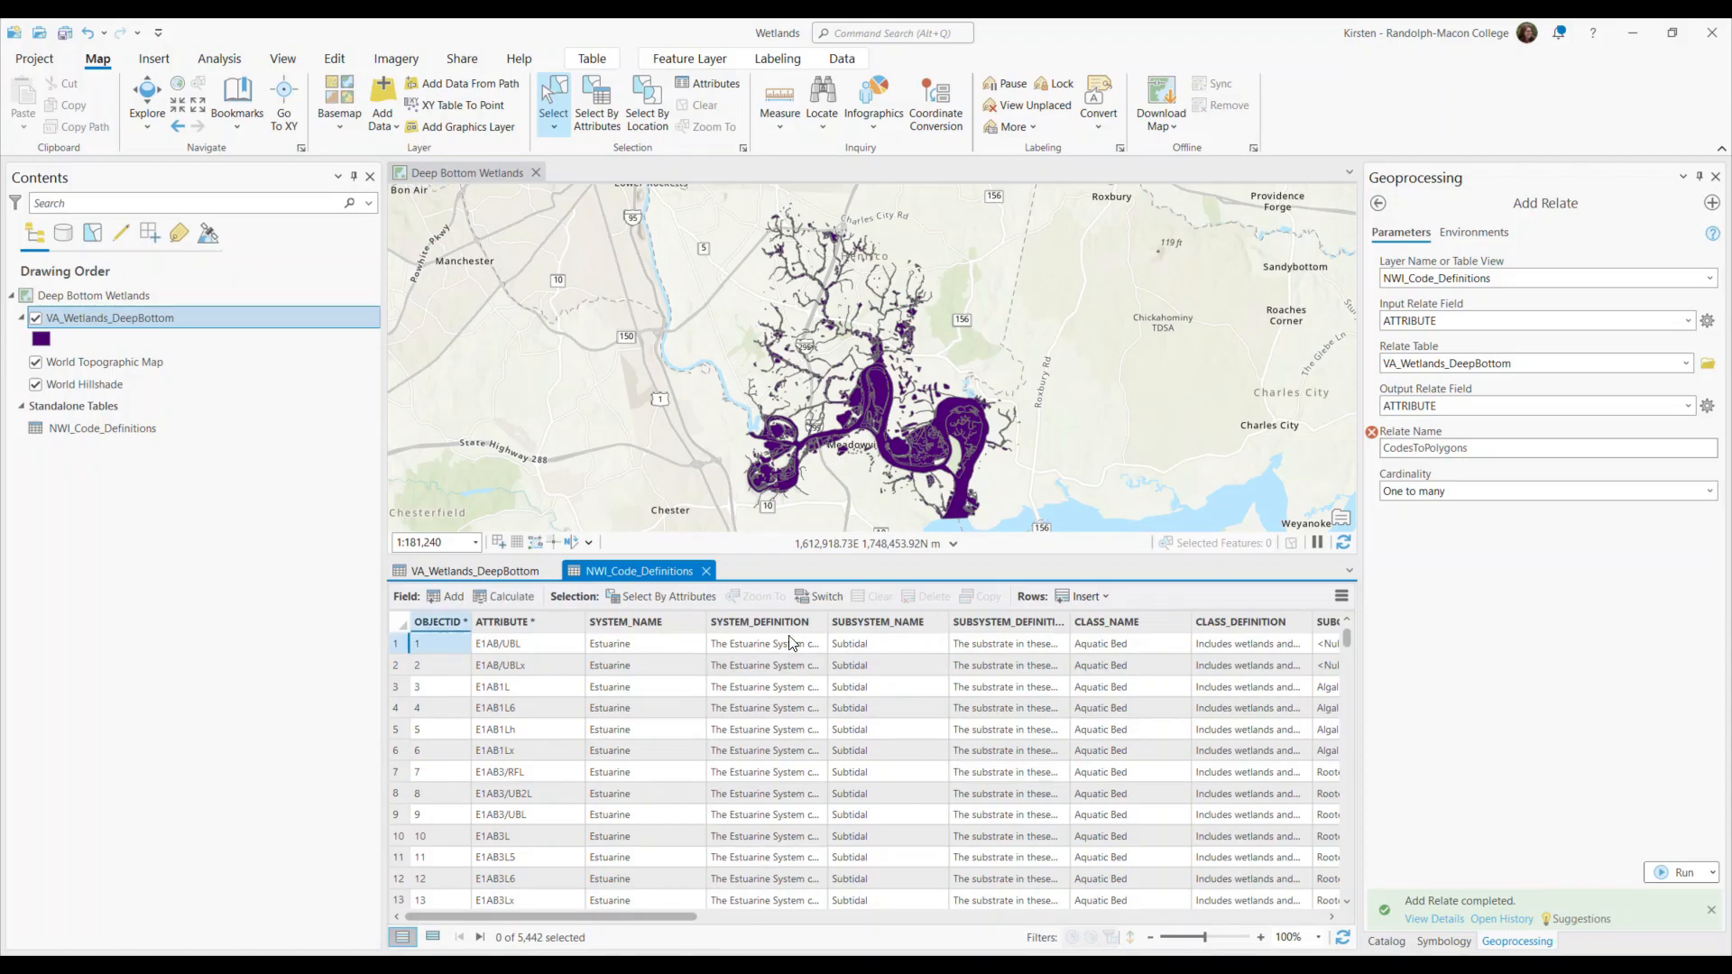
pyautogui.click(473, 570)
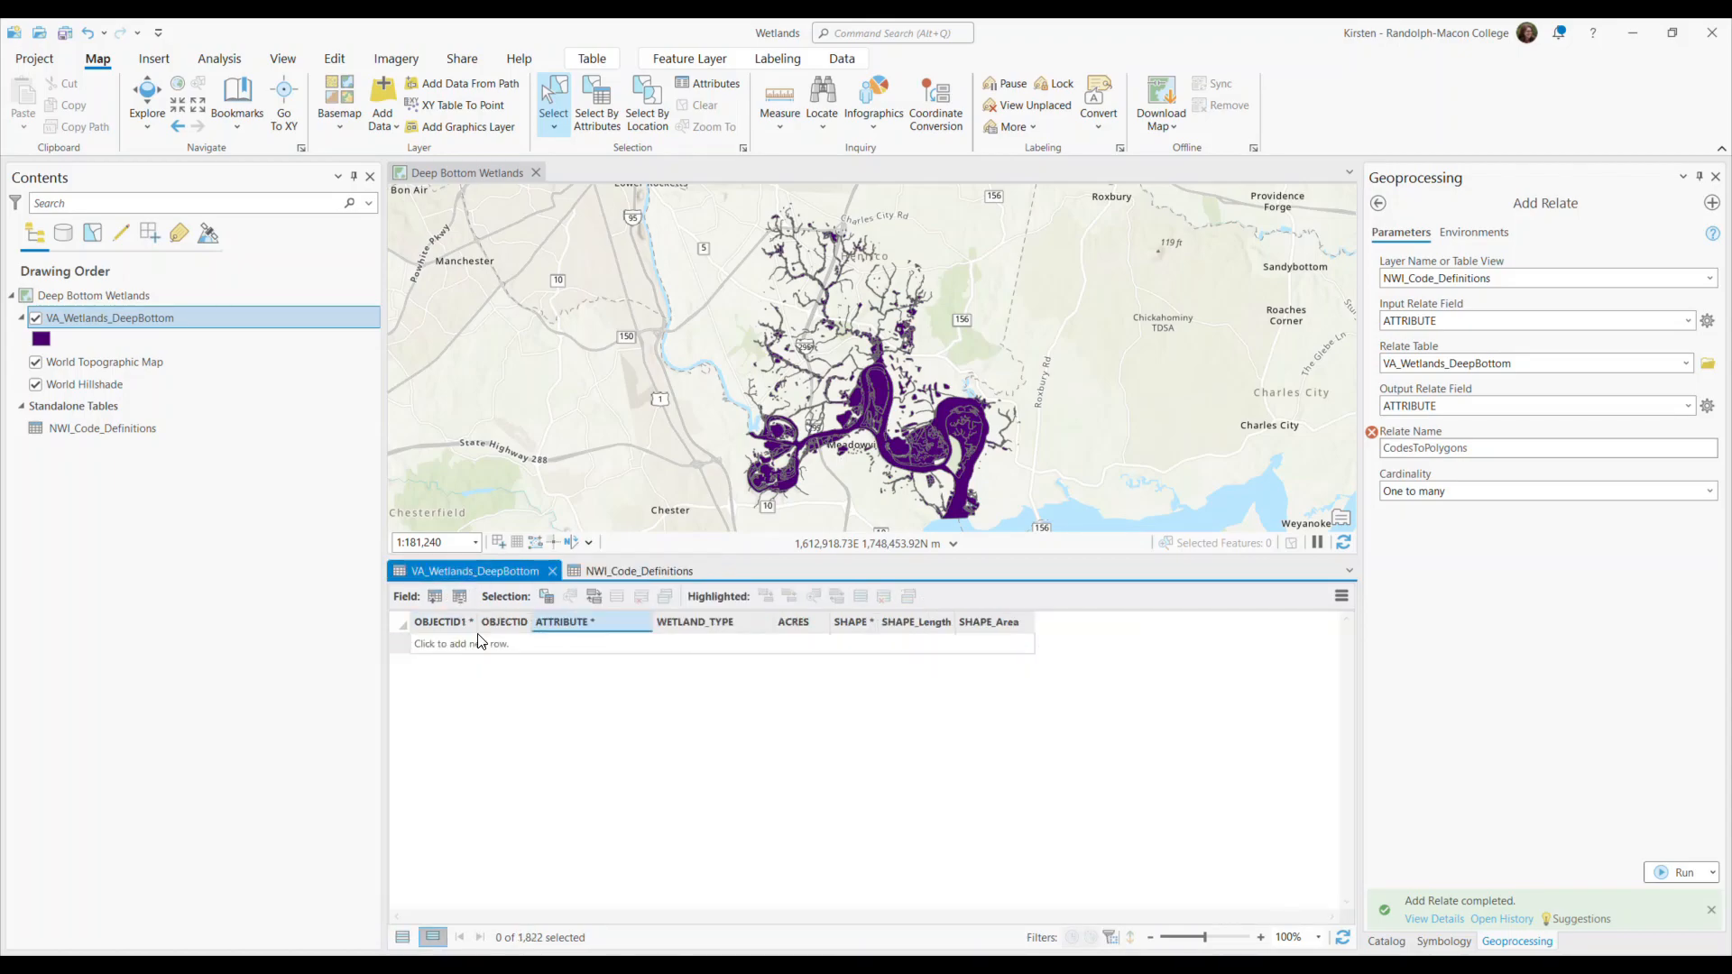
pyautogui.click(403, 937)
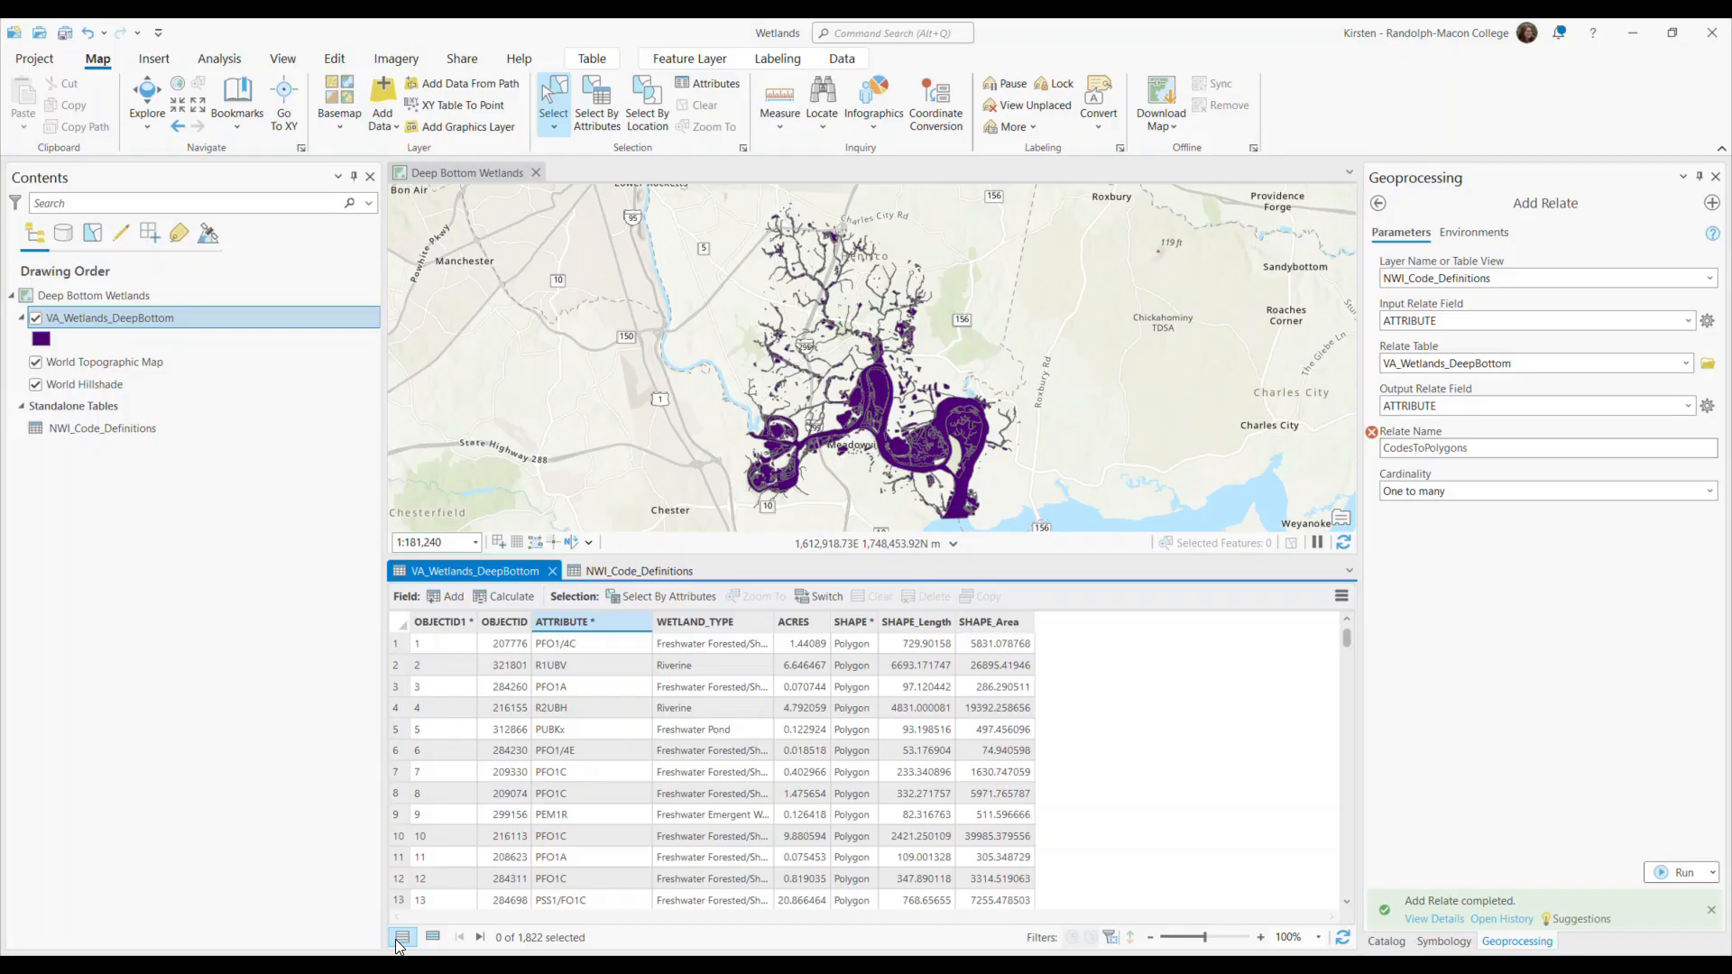
# Search the geoprocessing tools for "join field" and open the Join Field tool.
pyautogui.click(1380, 202)
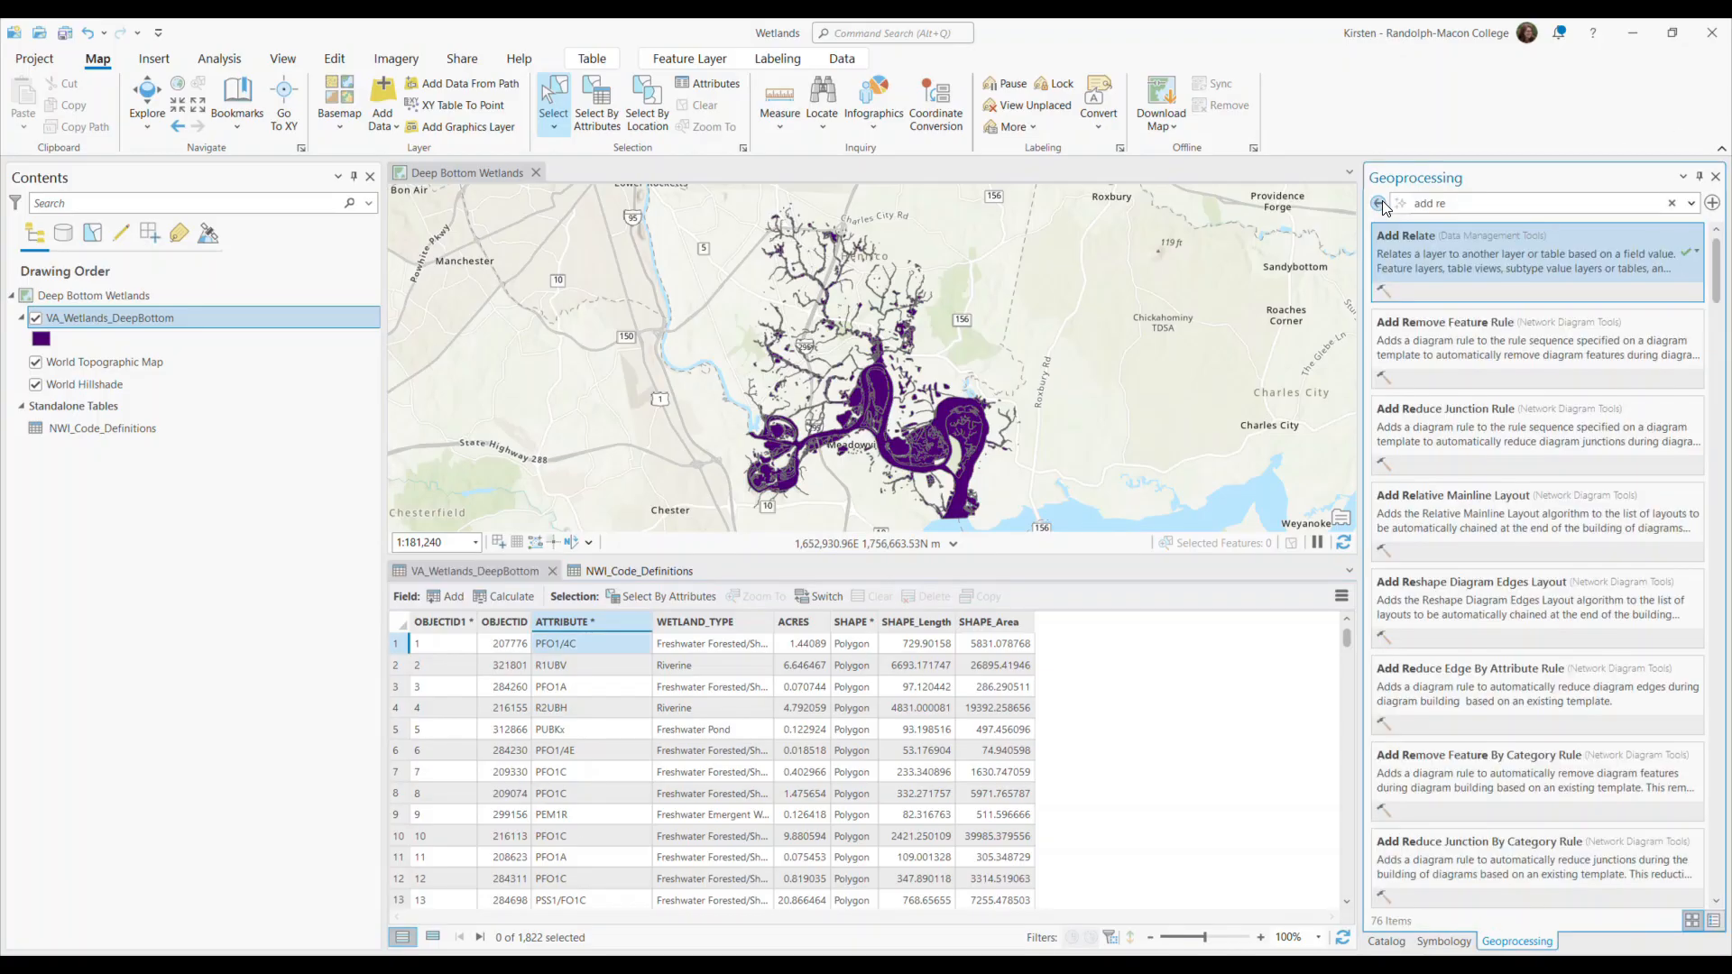
pyautogui.hotkey('ctrl', 'a')
pyautogui.write('join field')
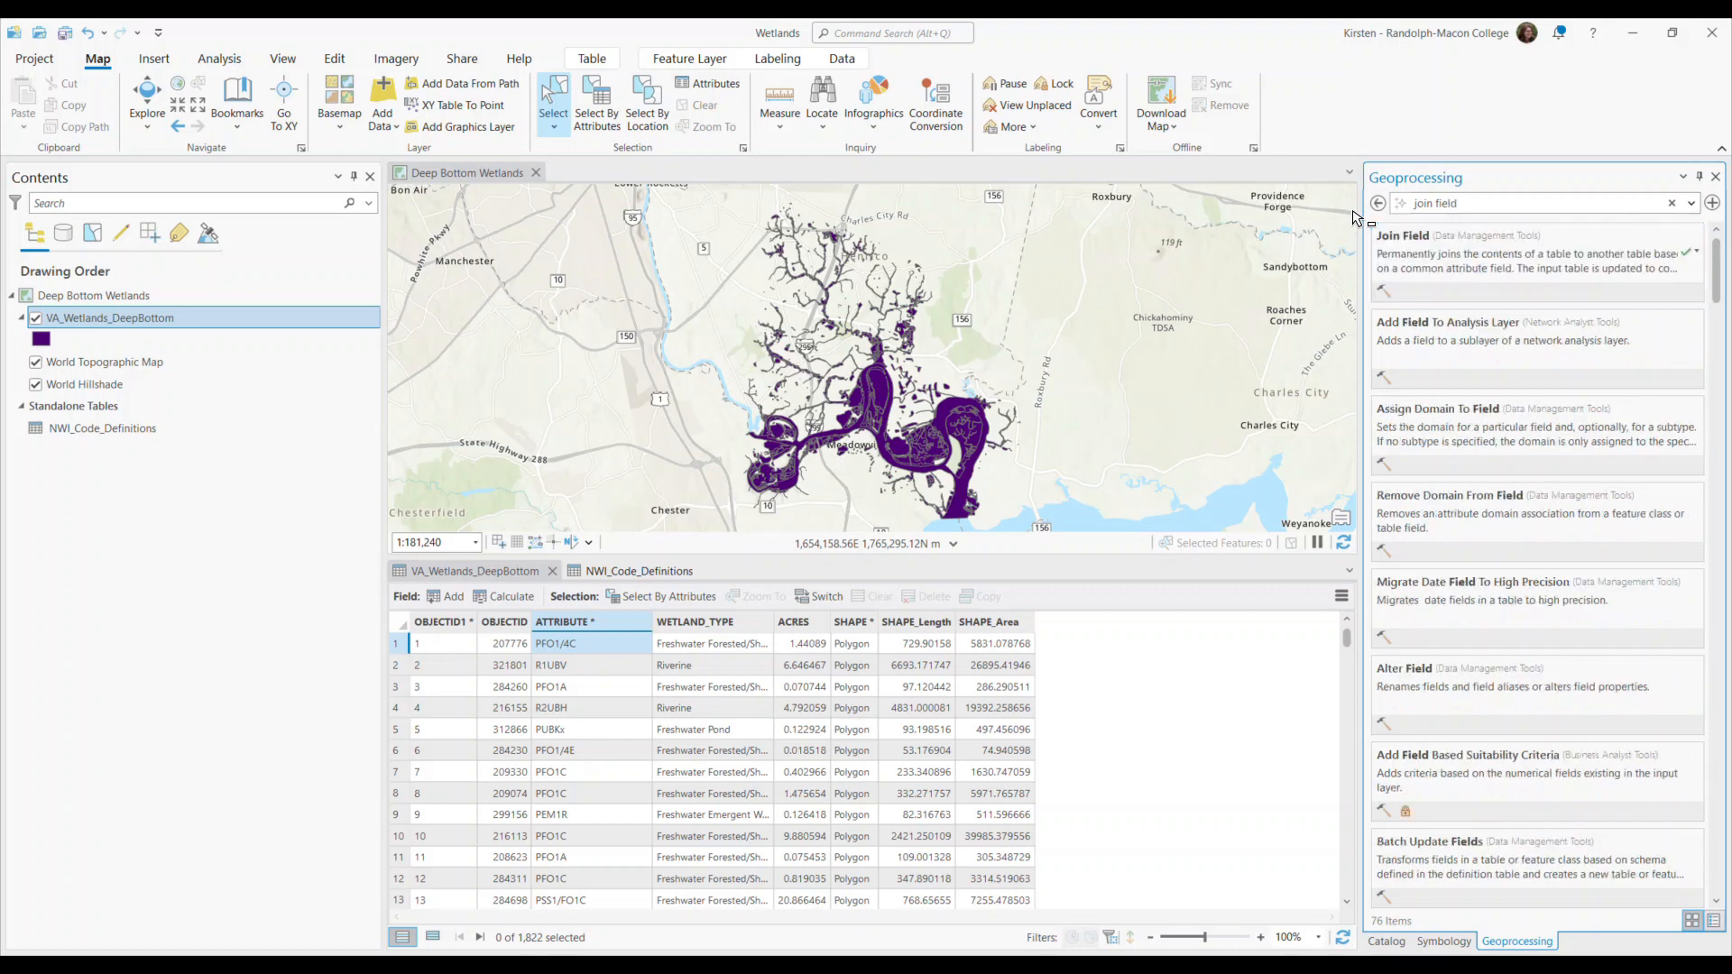
pyautogui.click(1539, 267)
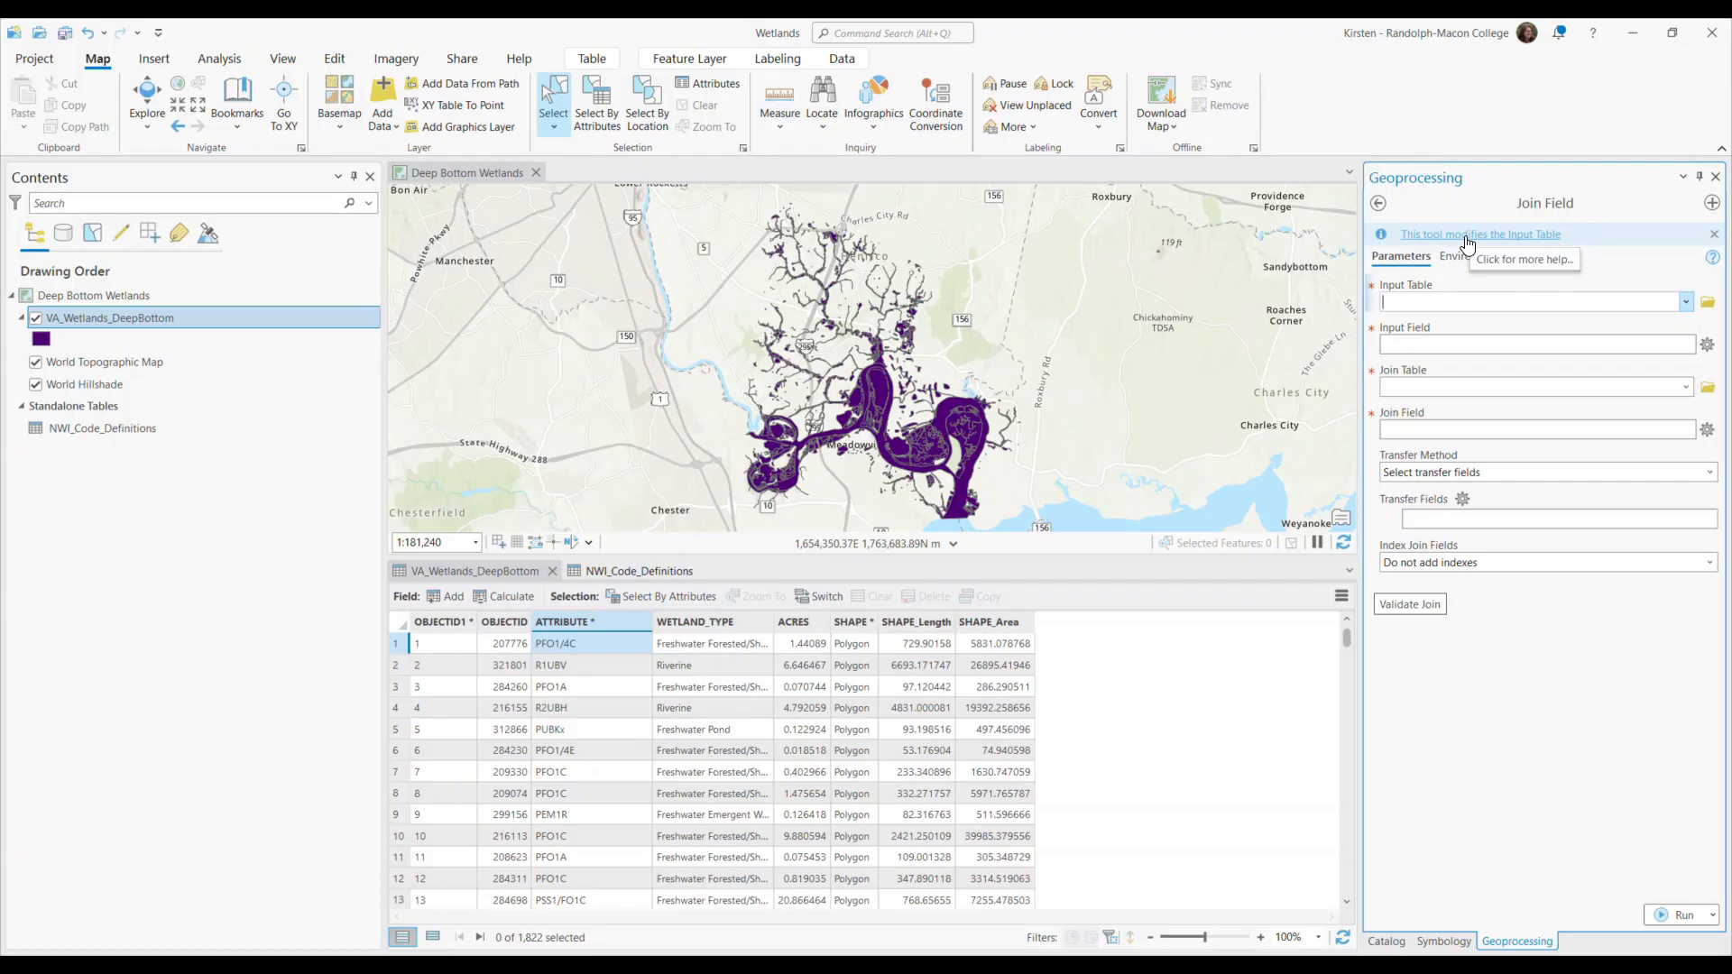
# Set Join Field to join NWI_Code_Definitions to the input table VA_Wetlands_DeepBottom, using ATTRIBUTE as both input field and join field.
pyautogui.click(1684, 303)
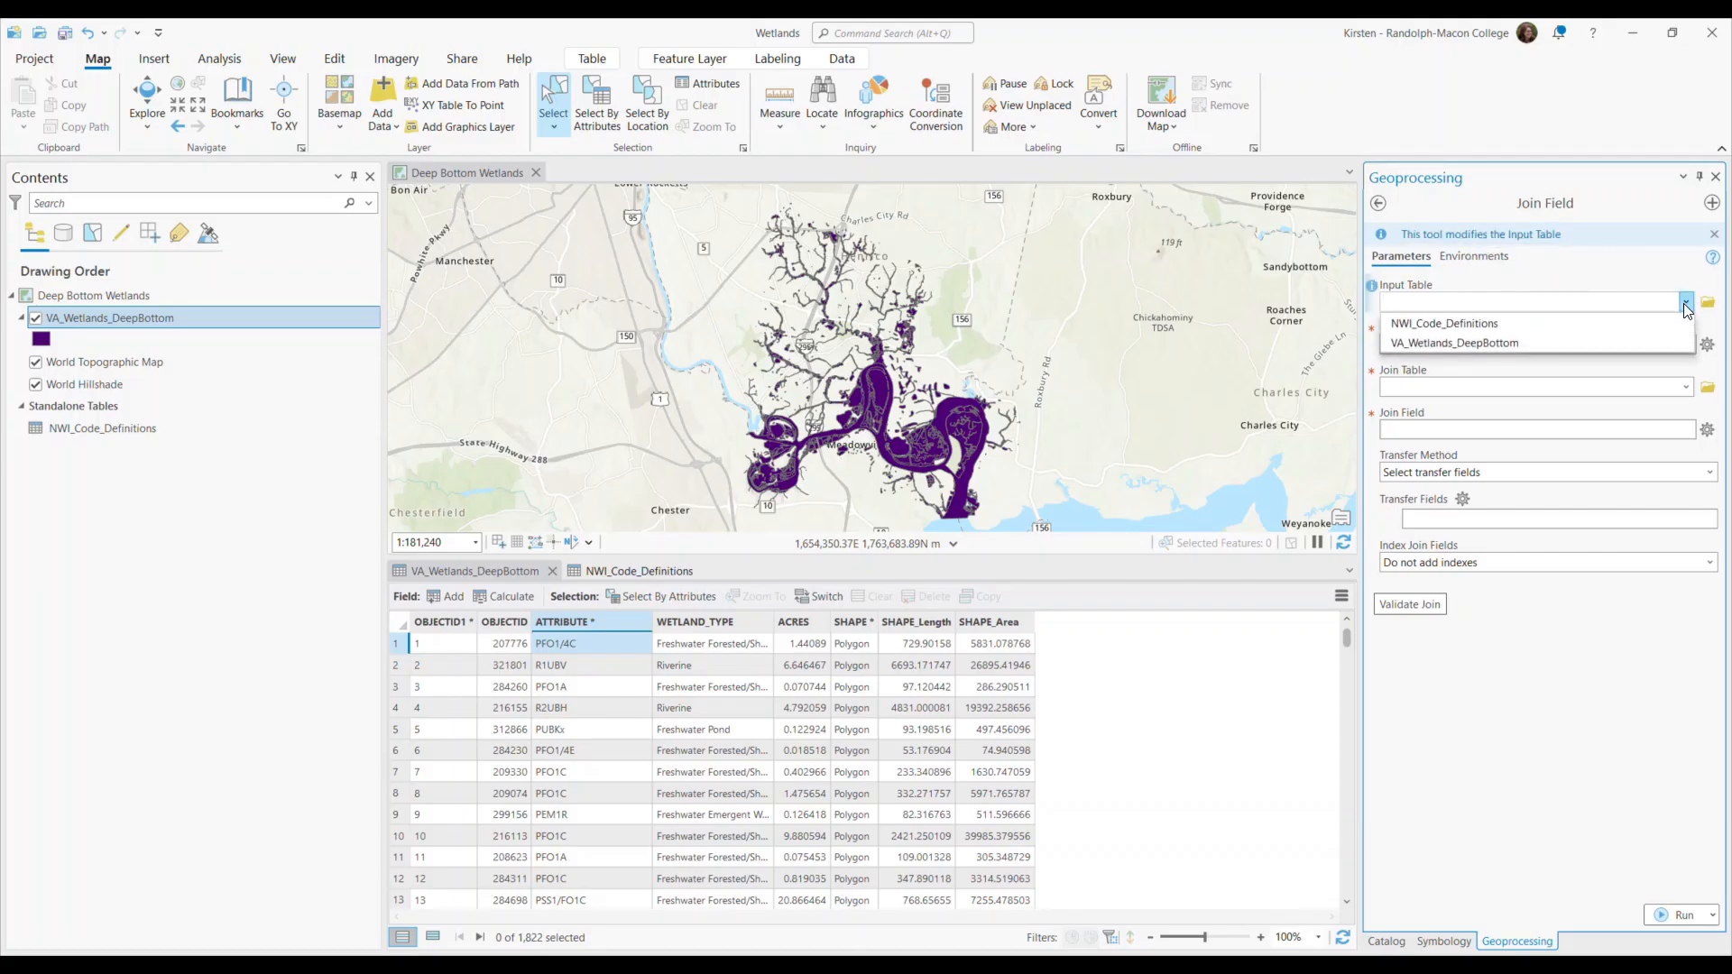
pyautogui.click(1499, 342)
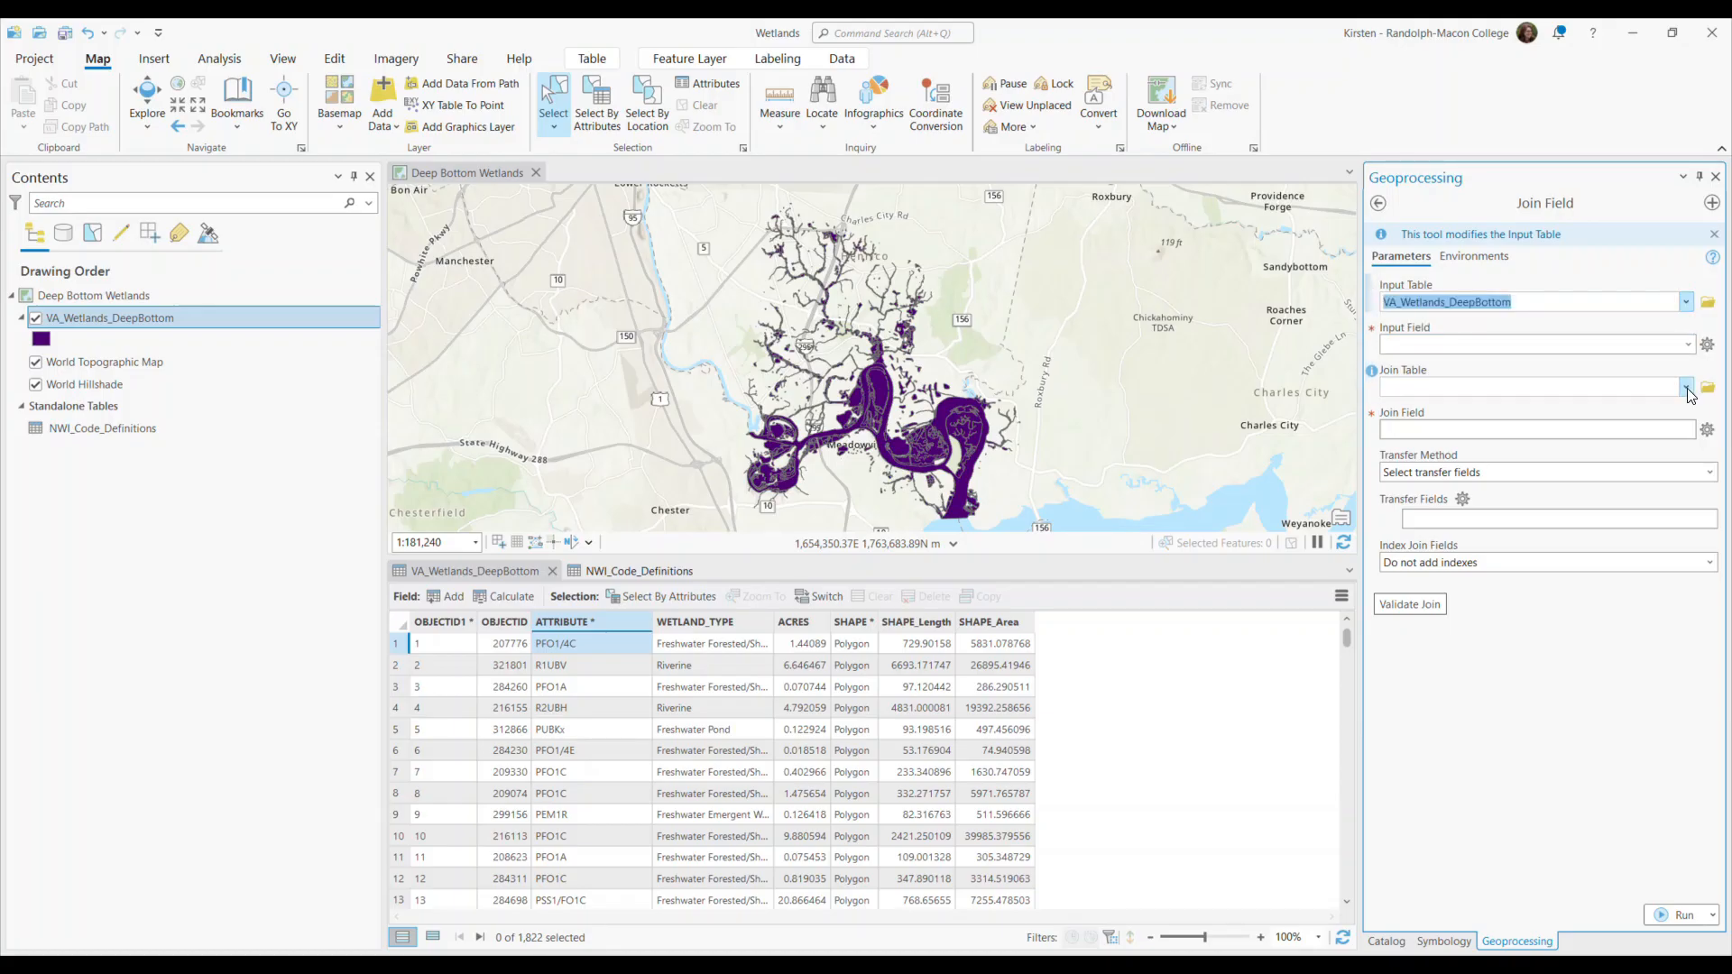
pyautogui.click(1686, 388)
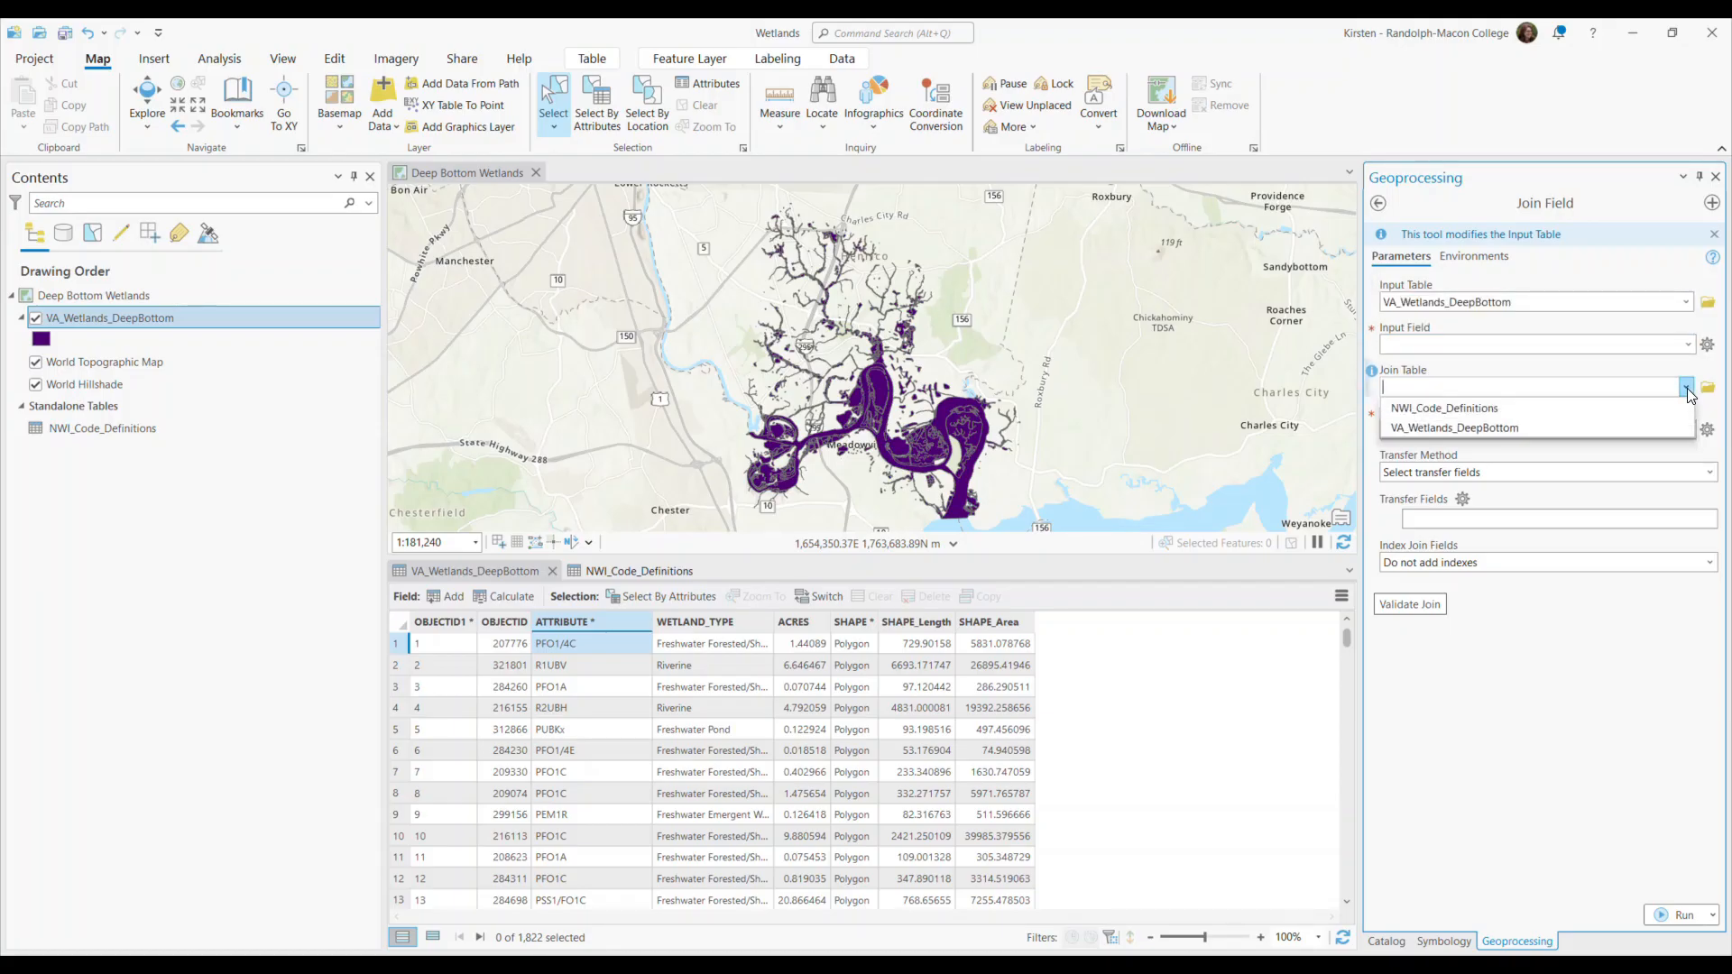
pyautogui.click(1469, 410)
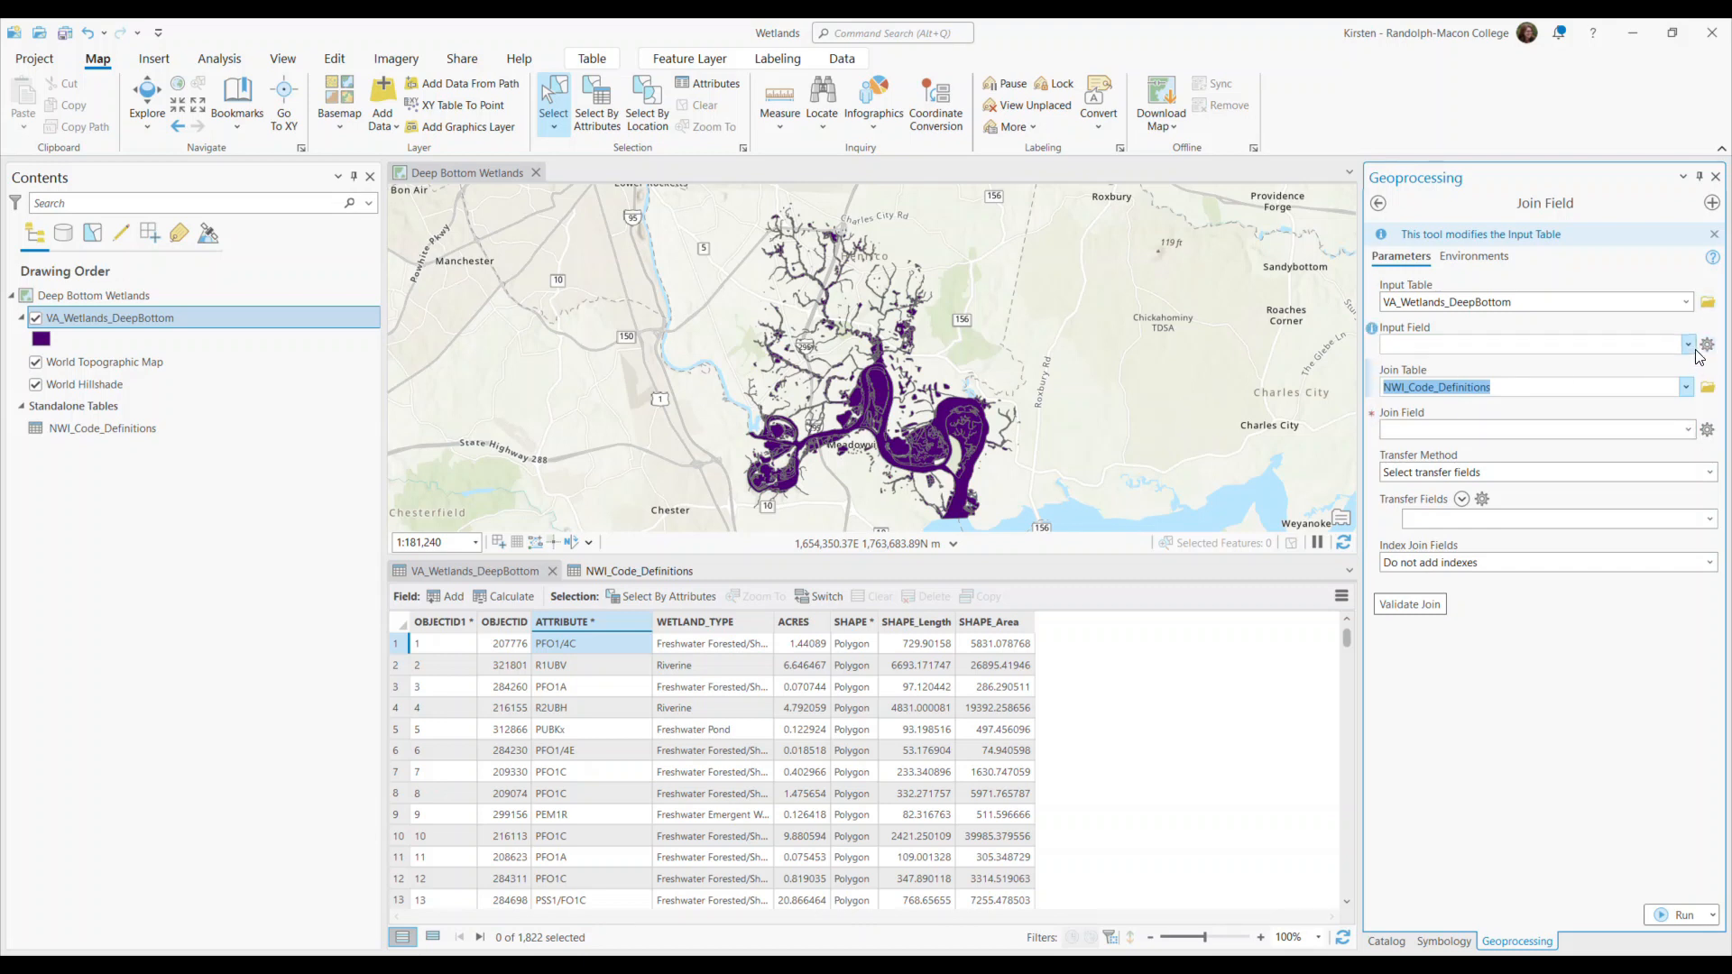
pyautogui.click(1687, 344)
pyautogui.click(1446, 405)
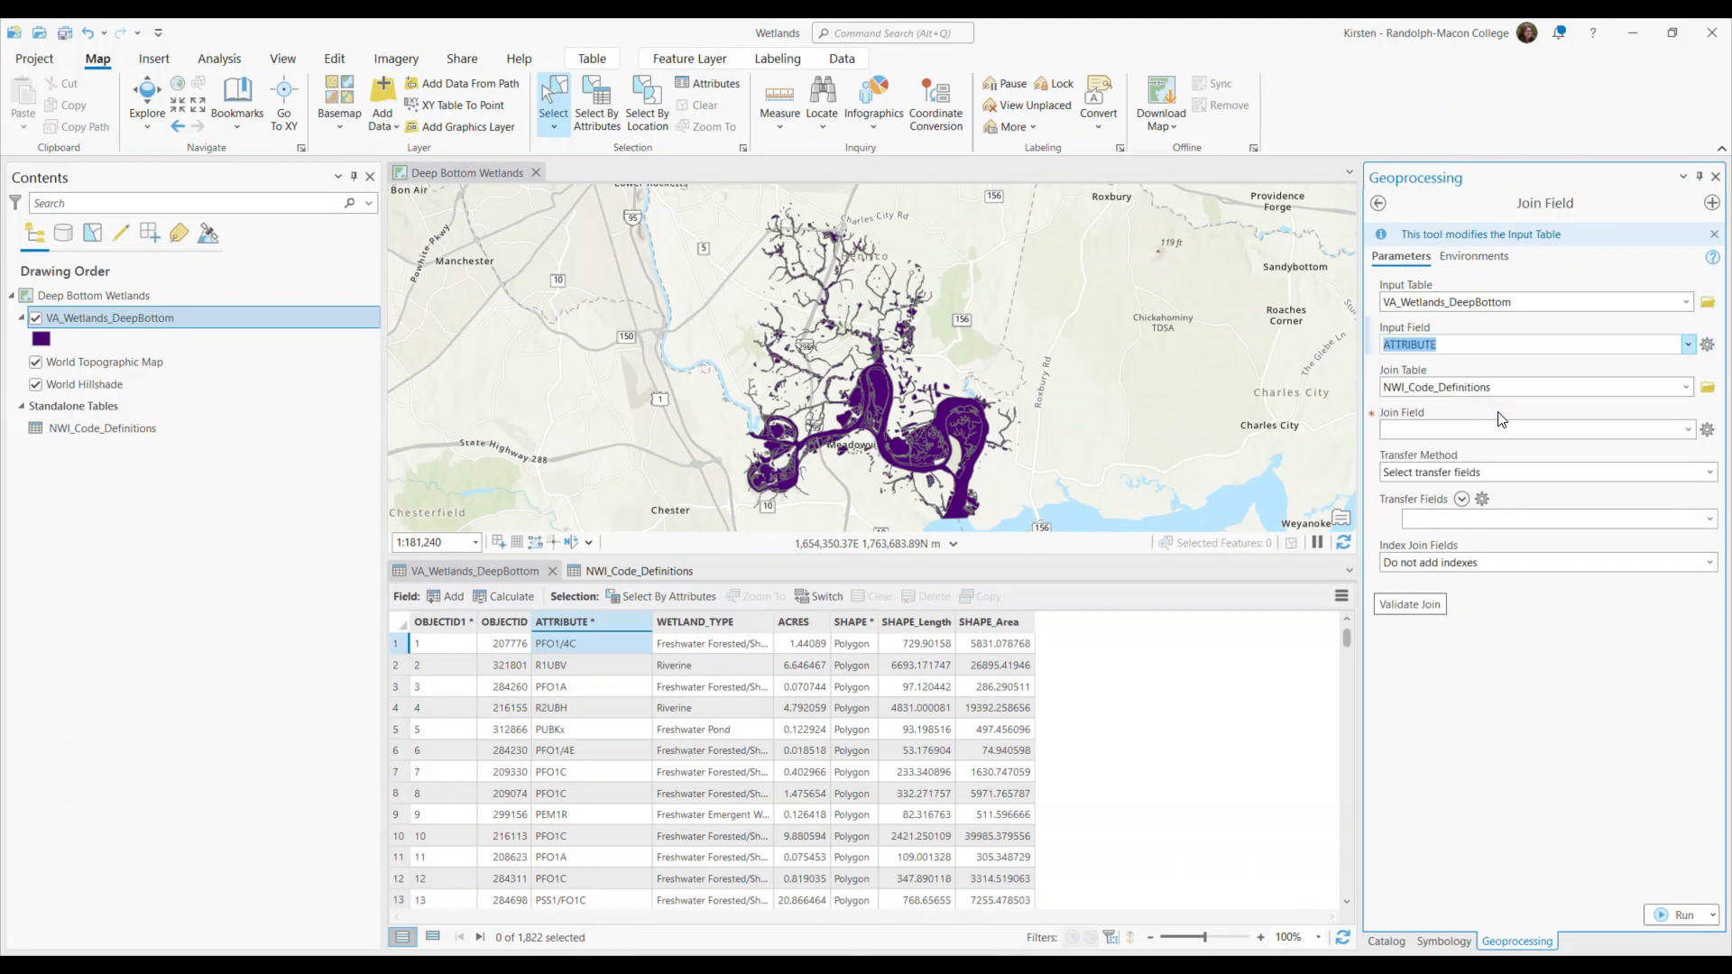
pyautogui.click(1688, 429)
pyautogui.click(1419, 470)
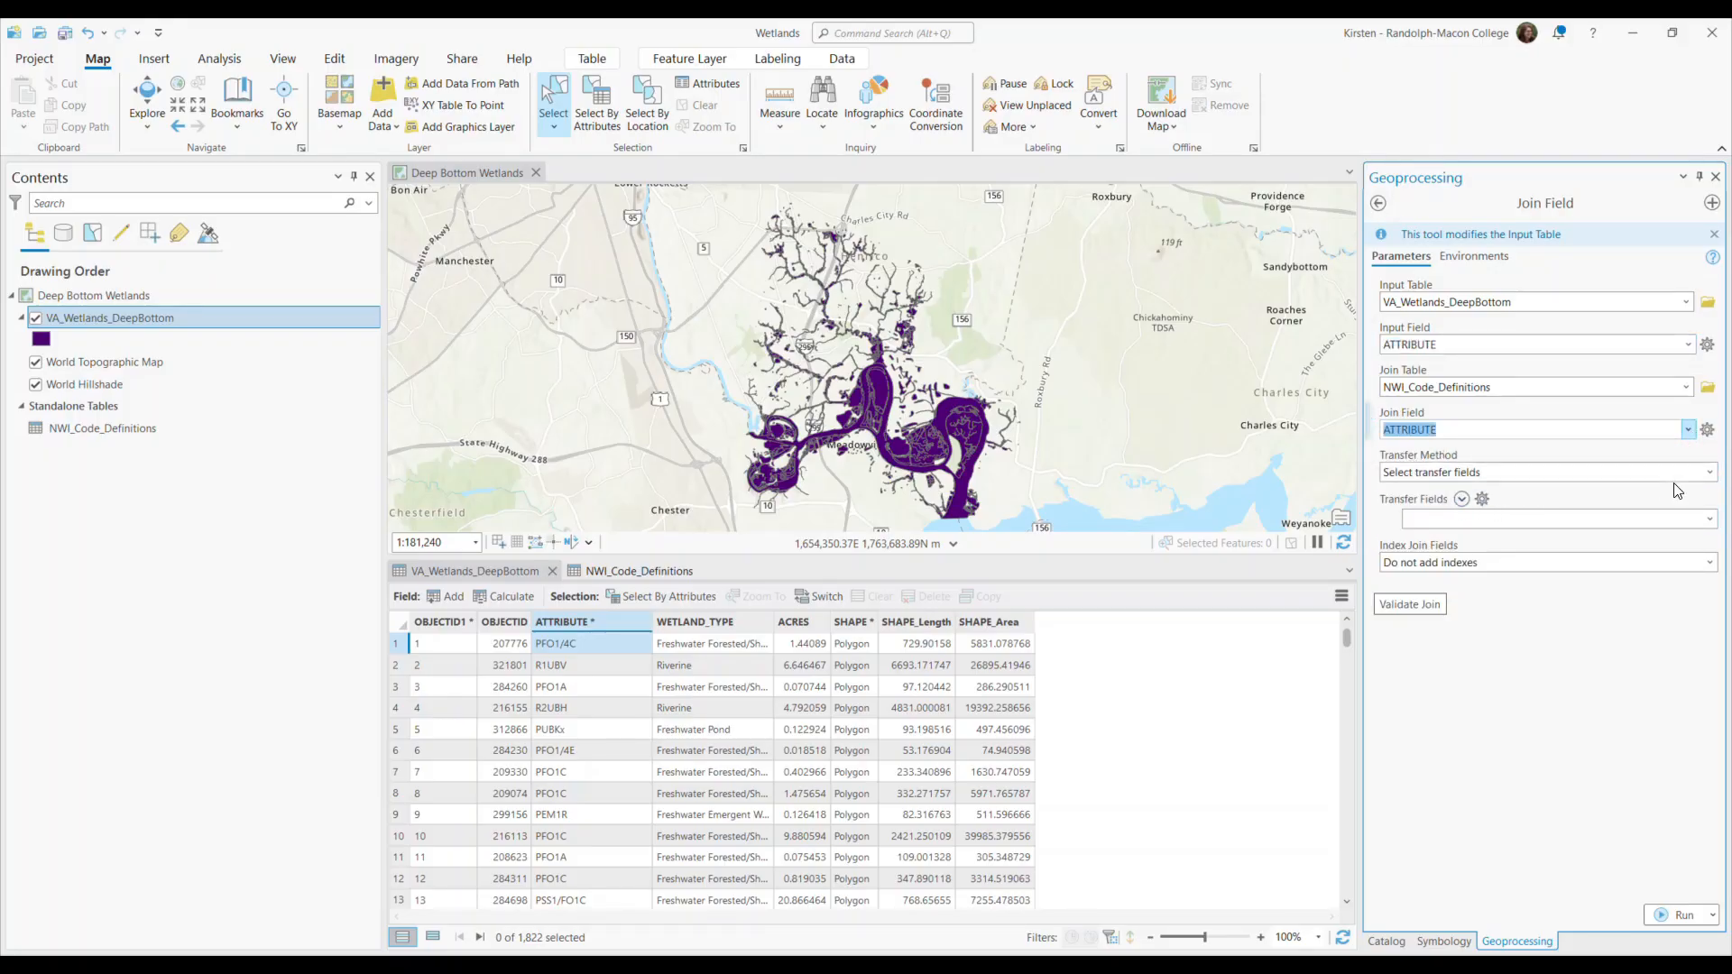
# Set the Join Field transfer fields to SYSTEM_NAME, SUBSYSTEM_NAME and CLASS_NAME from the NWI_Code_Definitions table.
pyautogui.click(1710, 520)
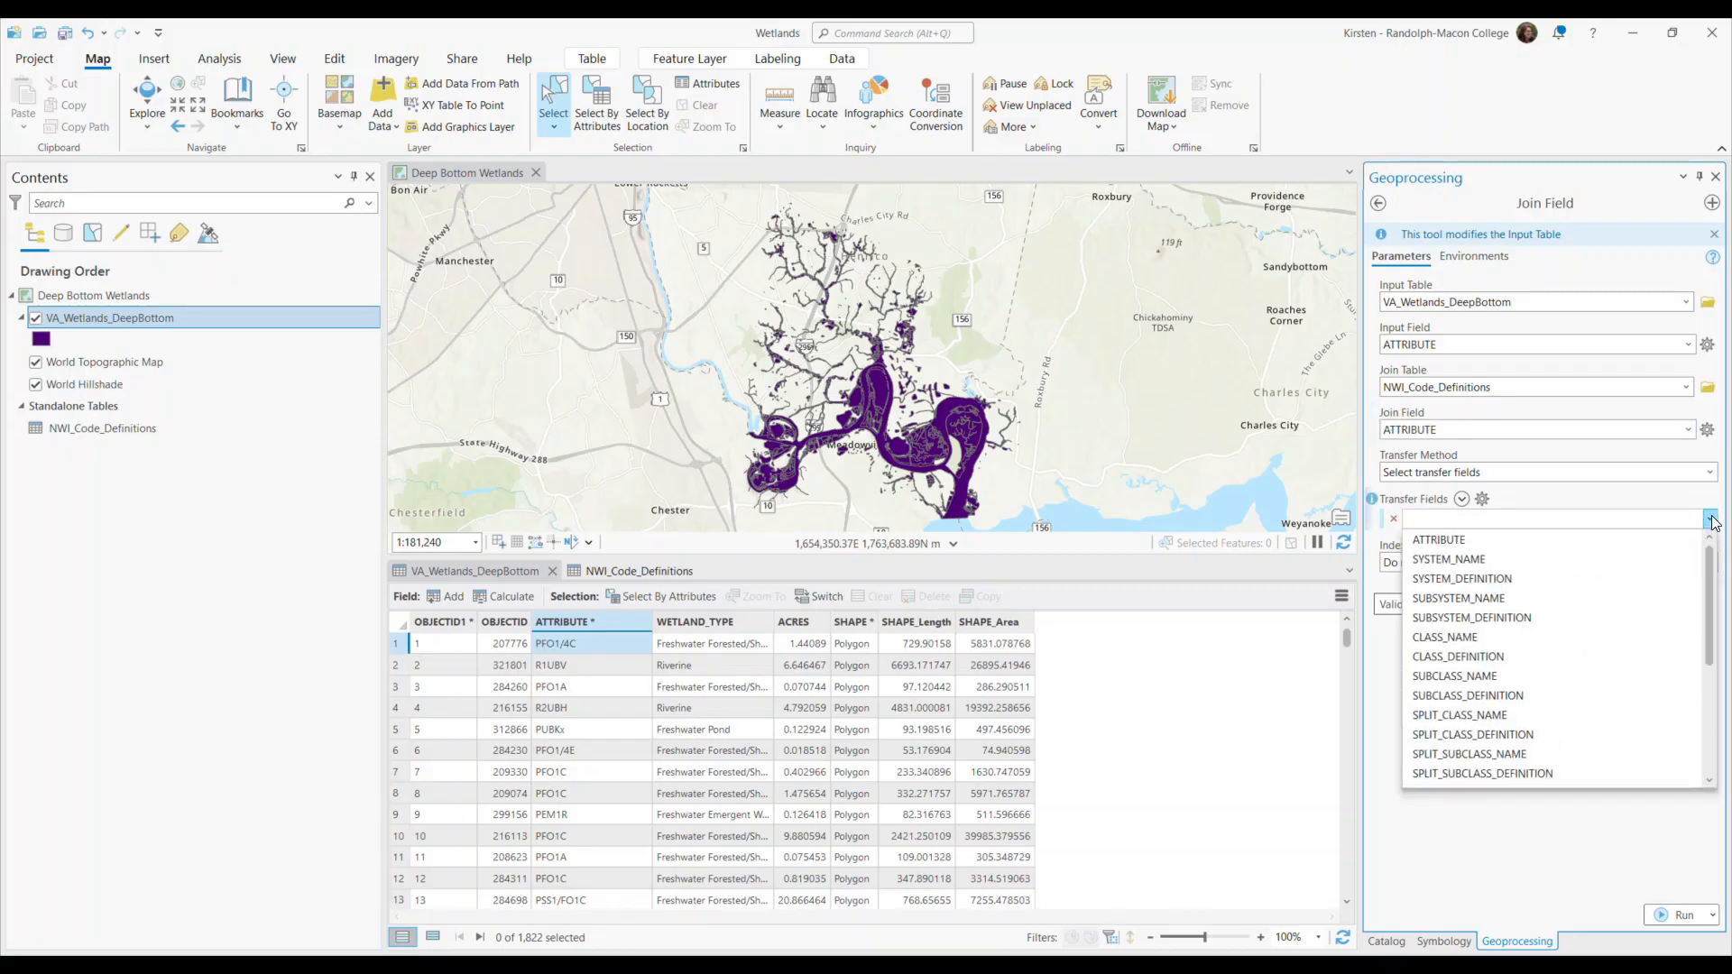
pyautogui.click(1711, 520)
pyautogui.click(660, 566)
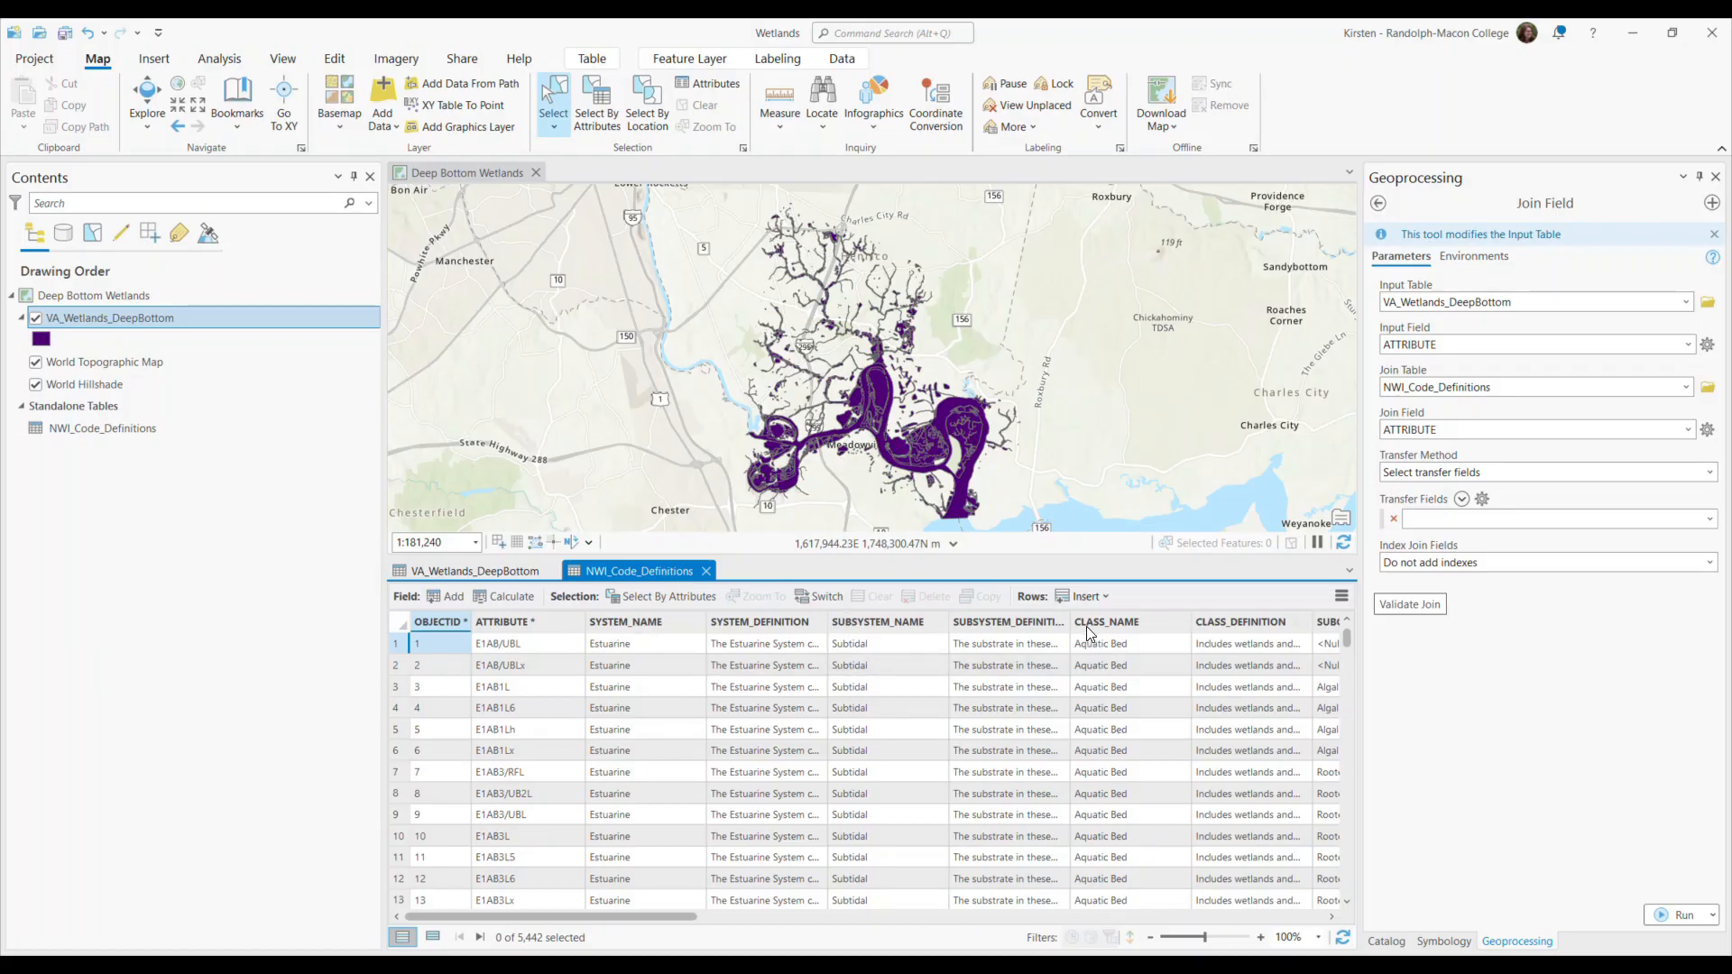
pyautogui.click(1709, 520)
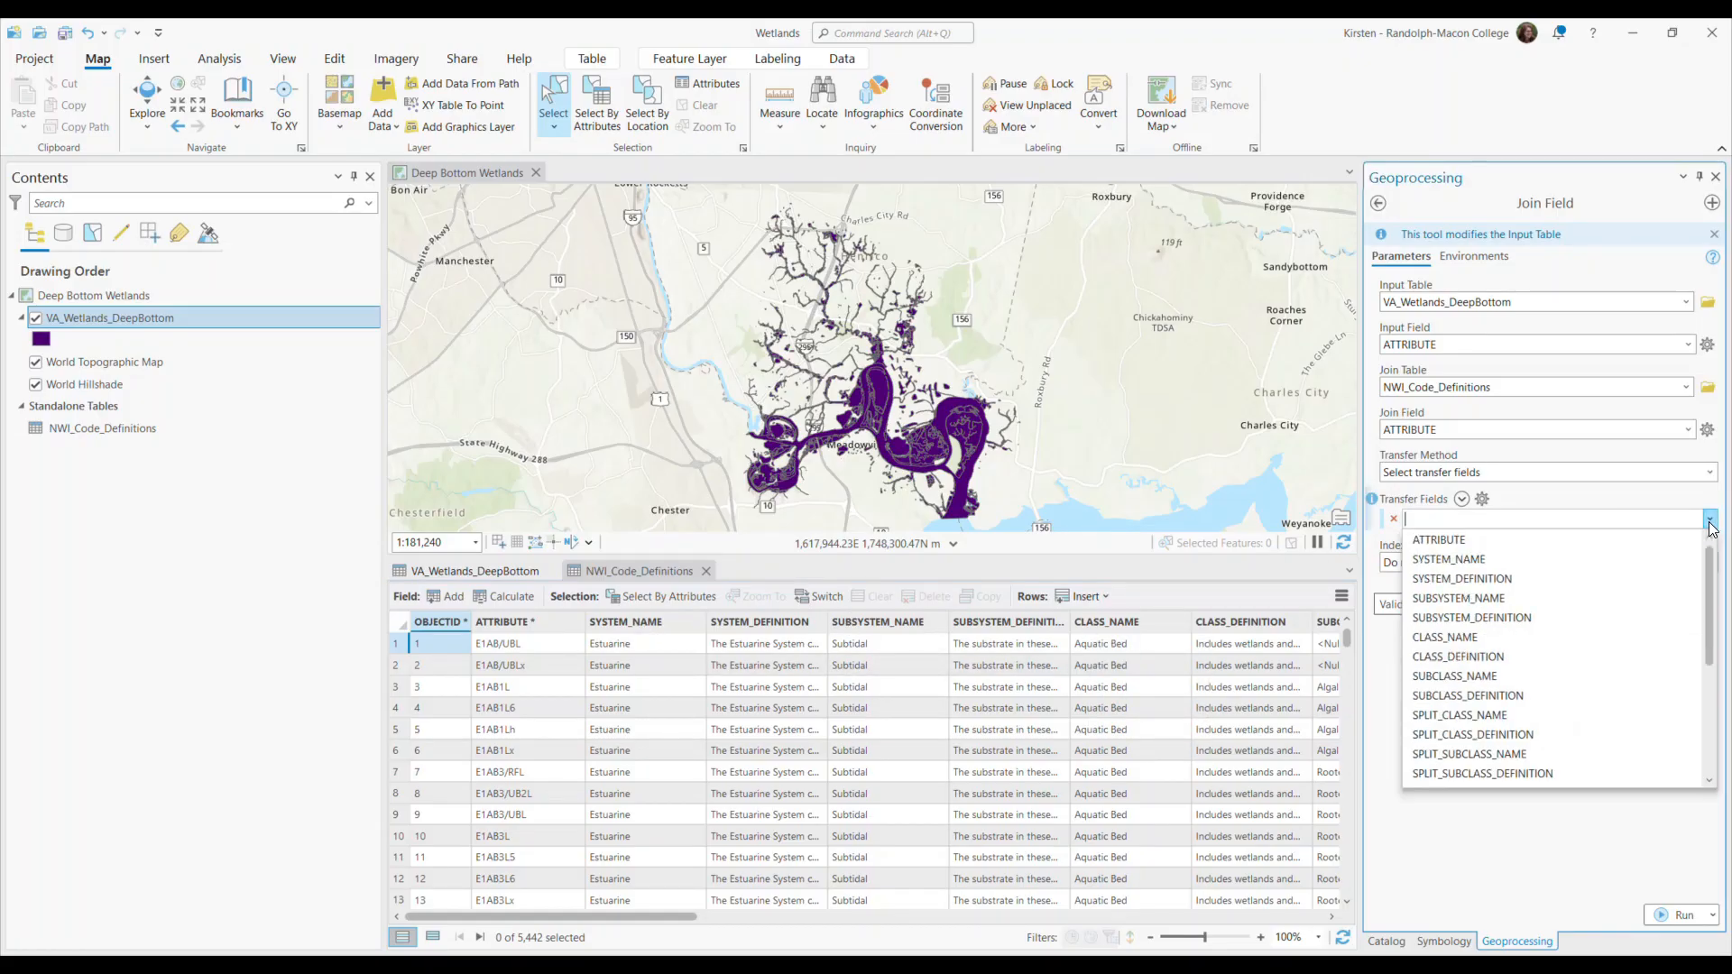
pyautogui.click(1442, 559)
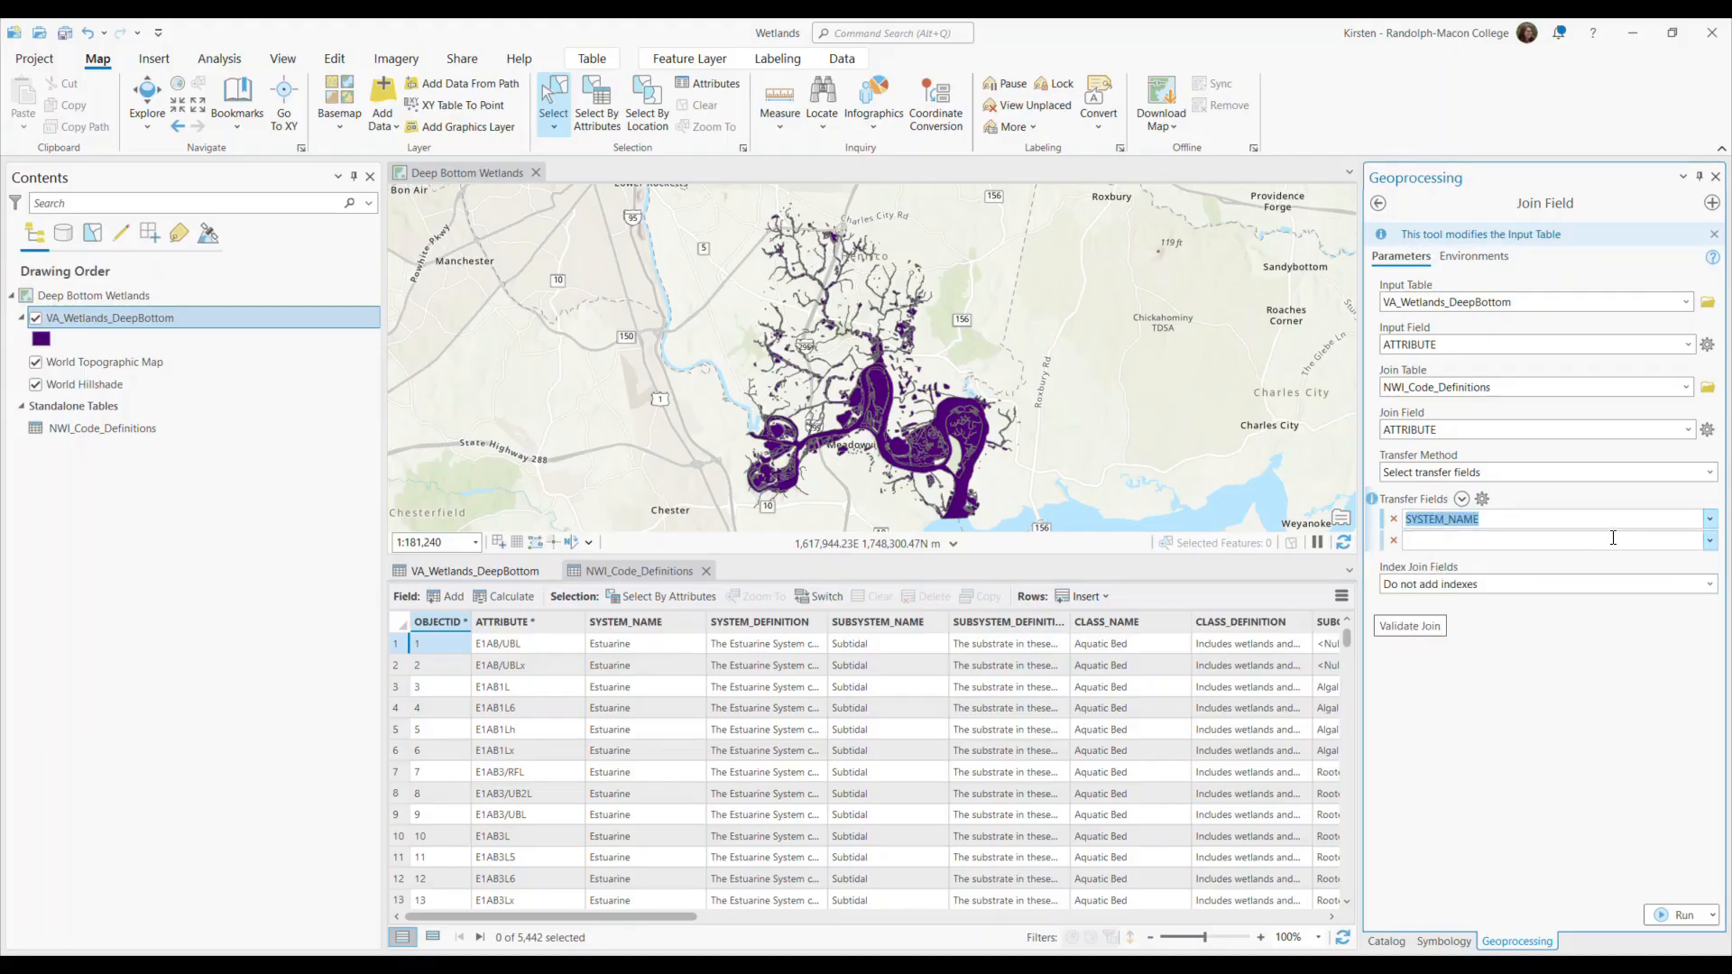
pyautogui.click(1709, 541)
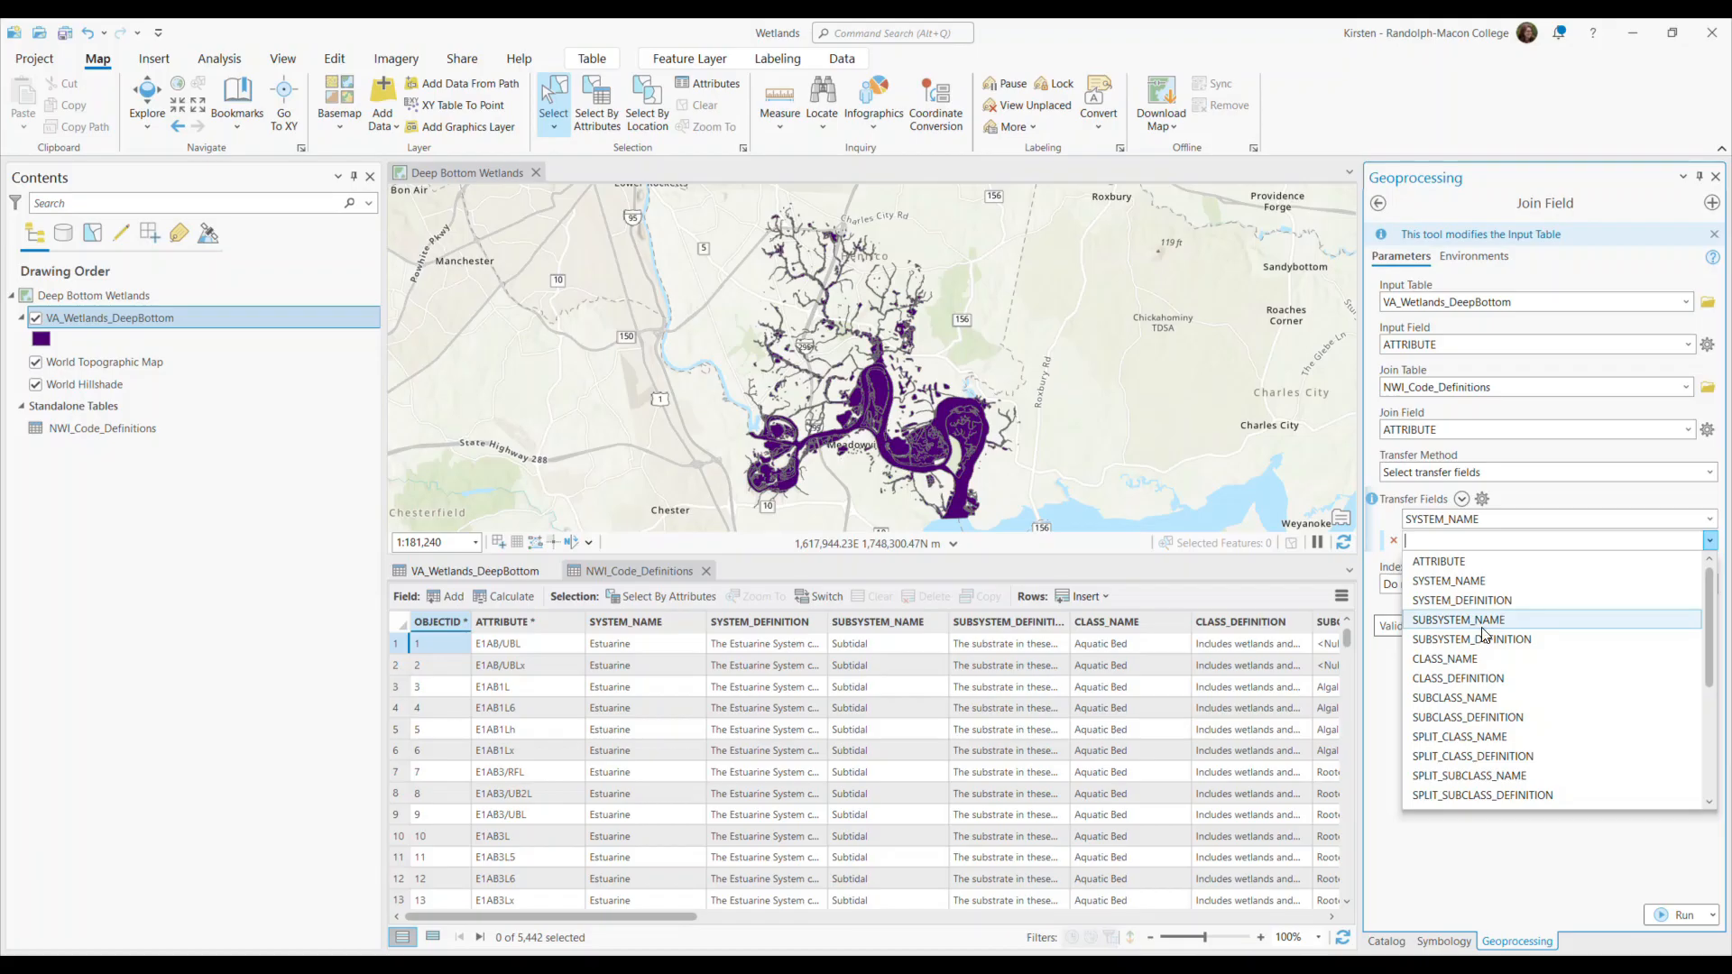
pyautogui.click(1469, 629)
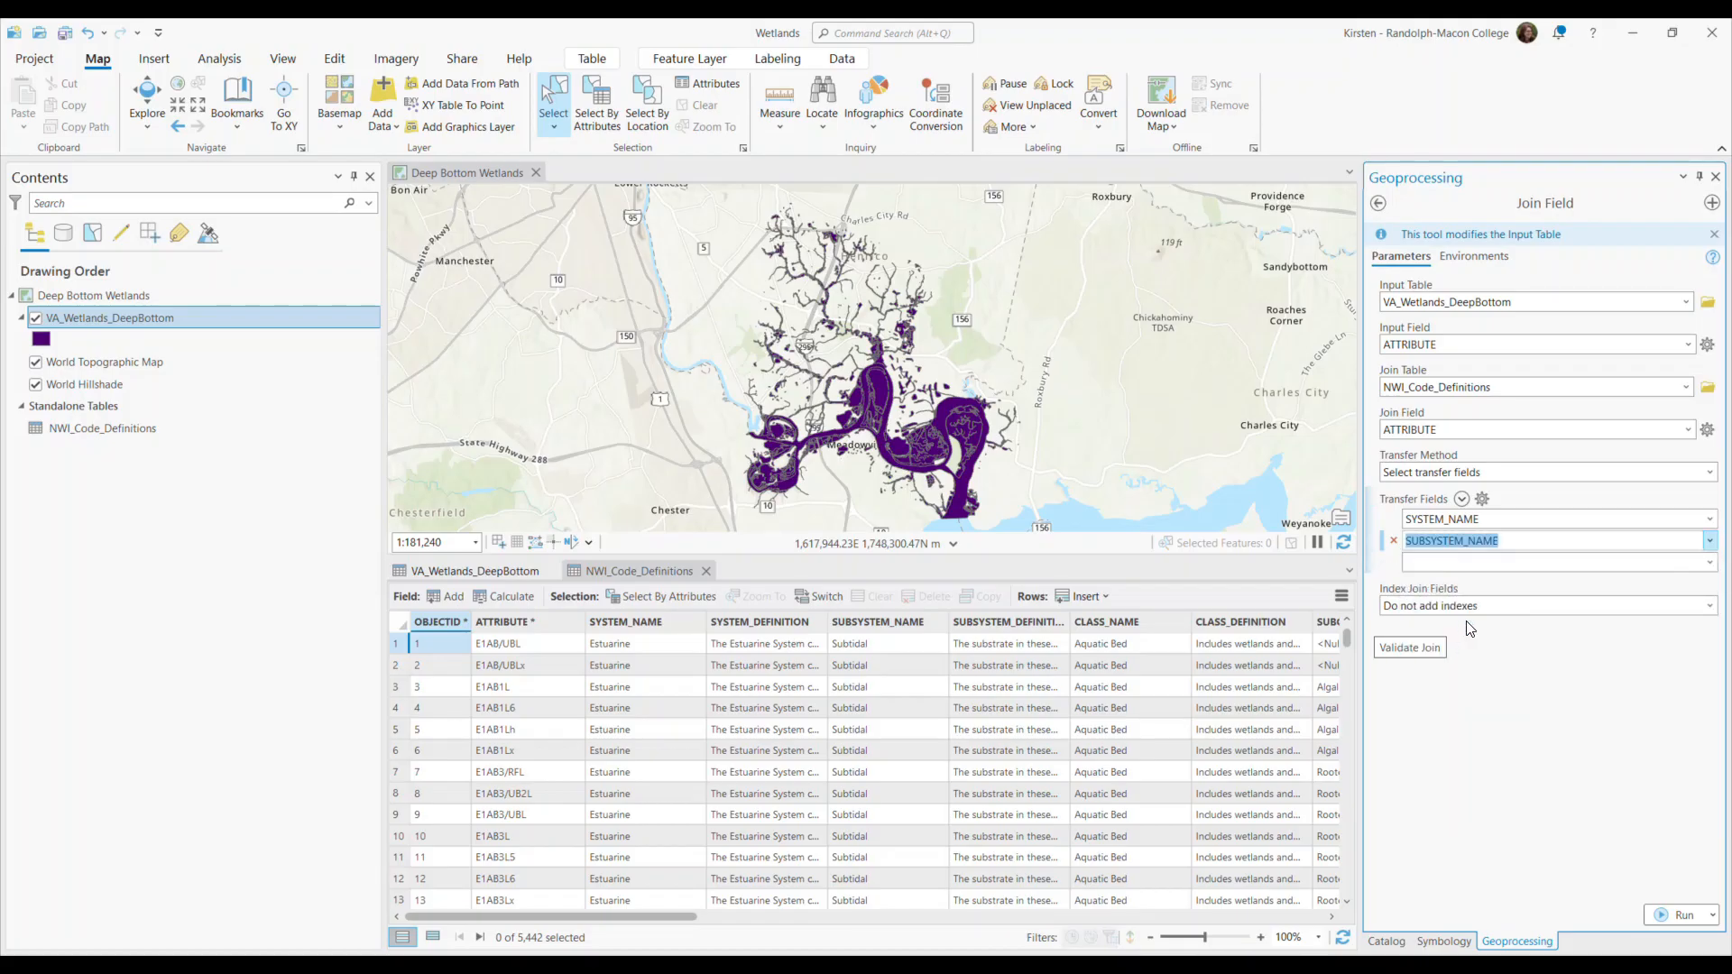
pyautogui.click(1710, 563)
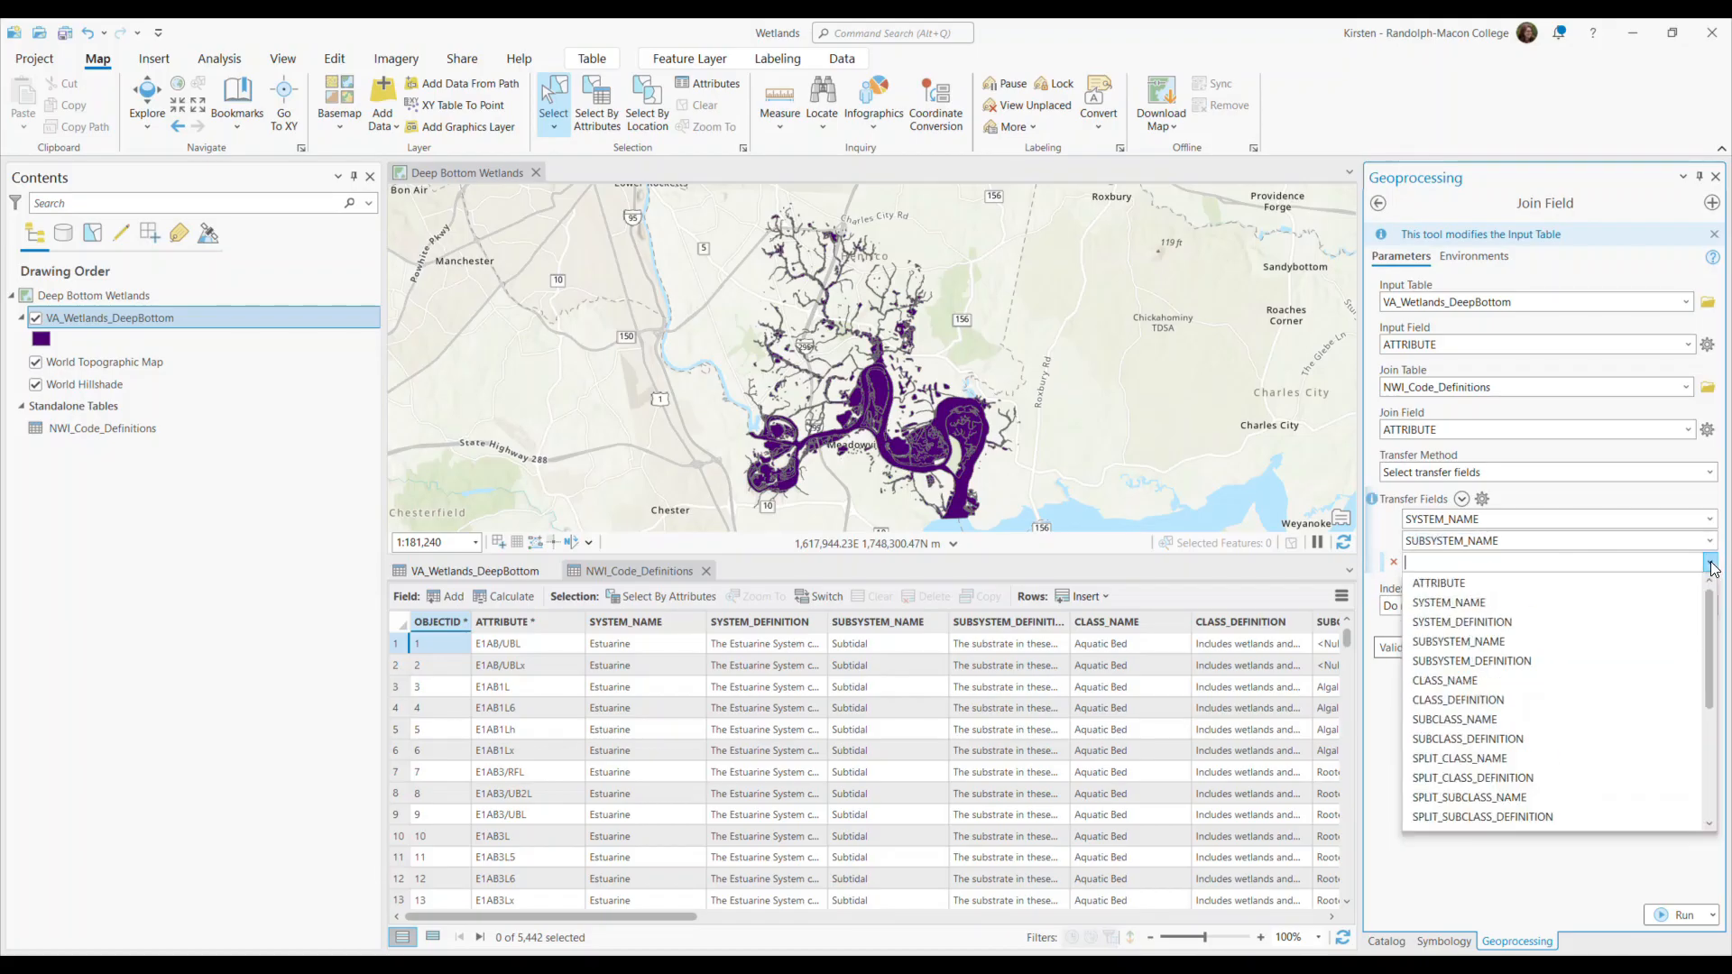
pyautogui.click(1464, 678)
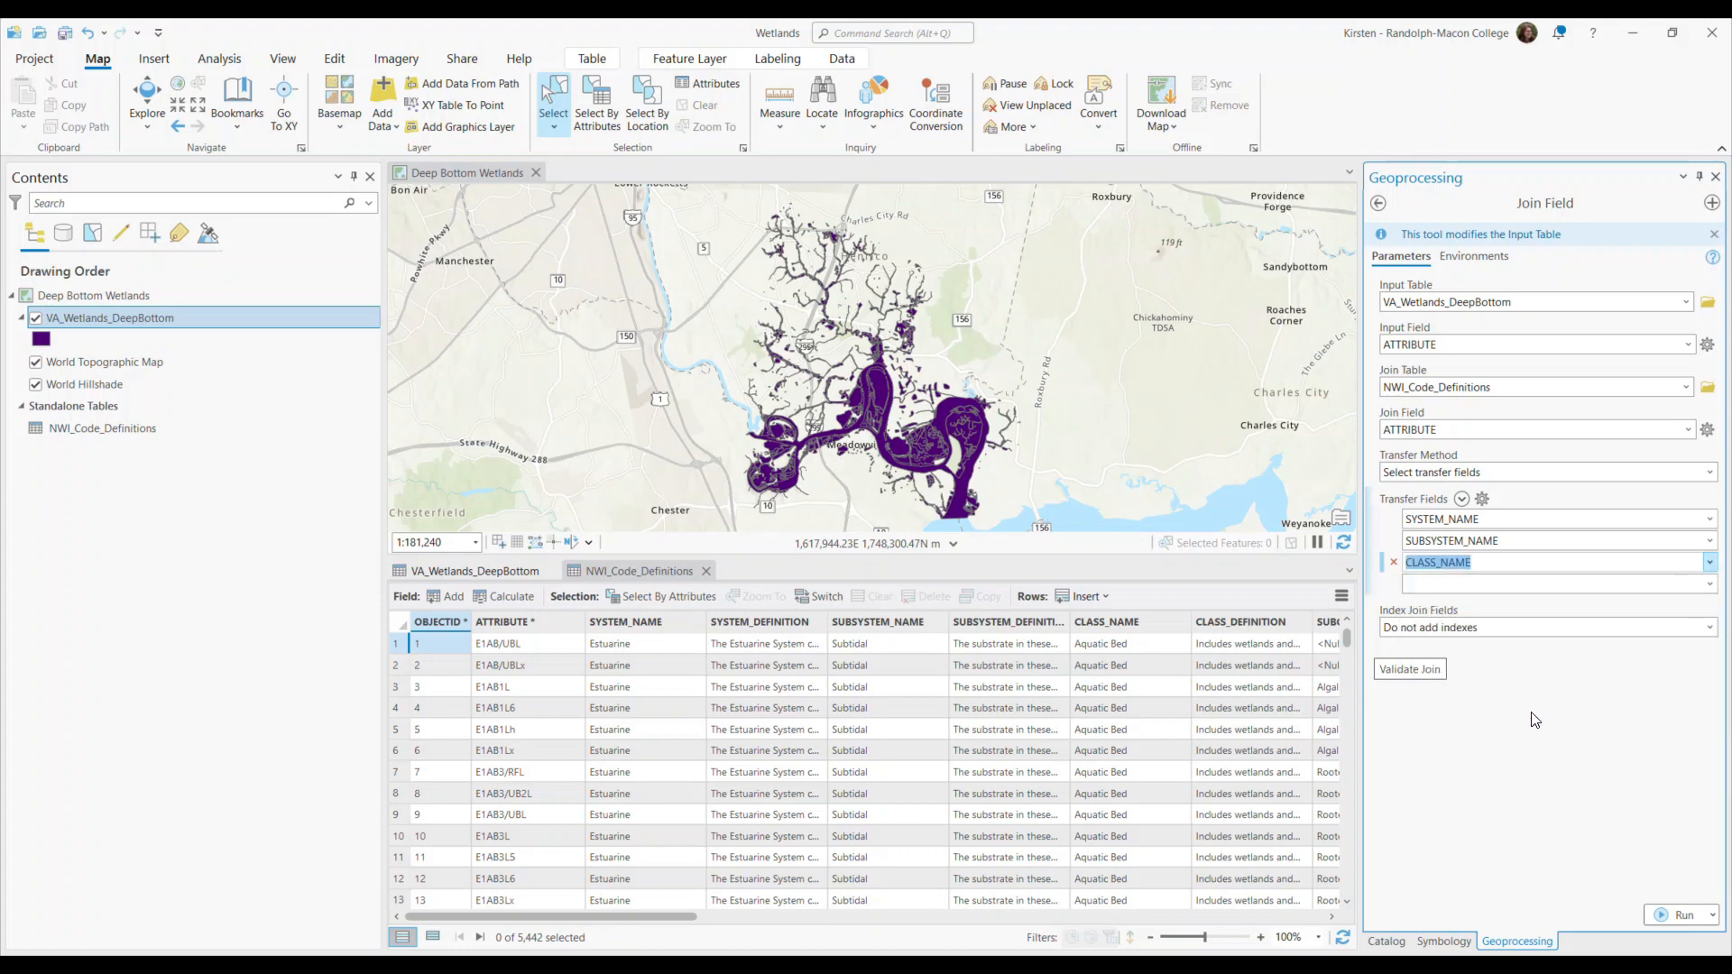
# Show the VA_Wetlands_DeepBottom table, run Join Field on it and inspect the transferred columns at the table's end.
pyautogui.click(476, 569)
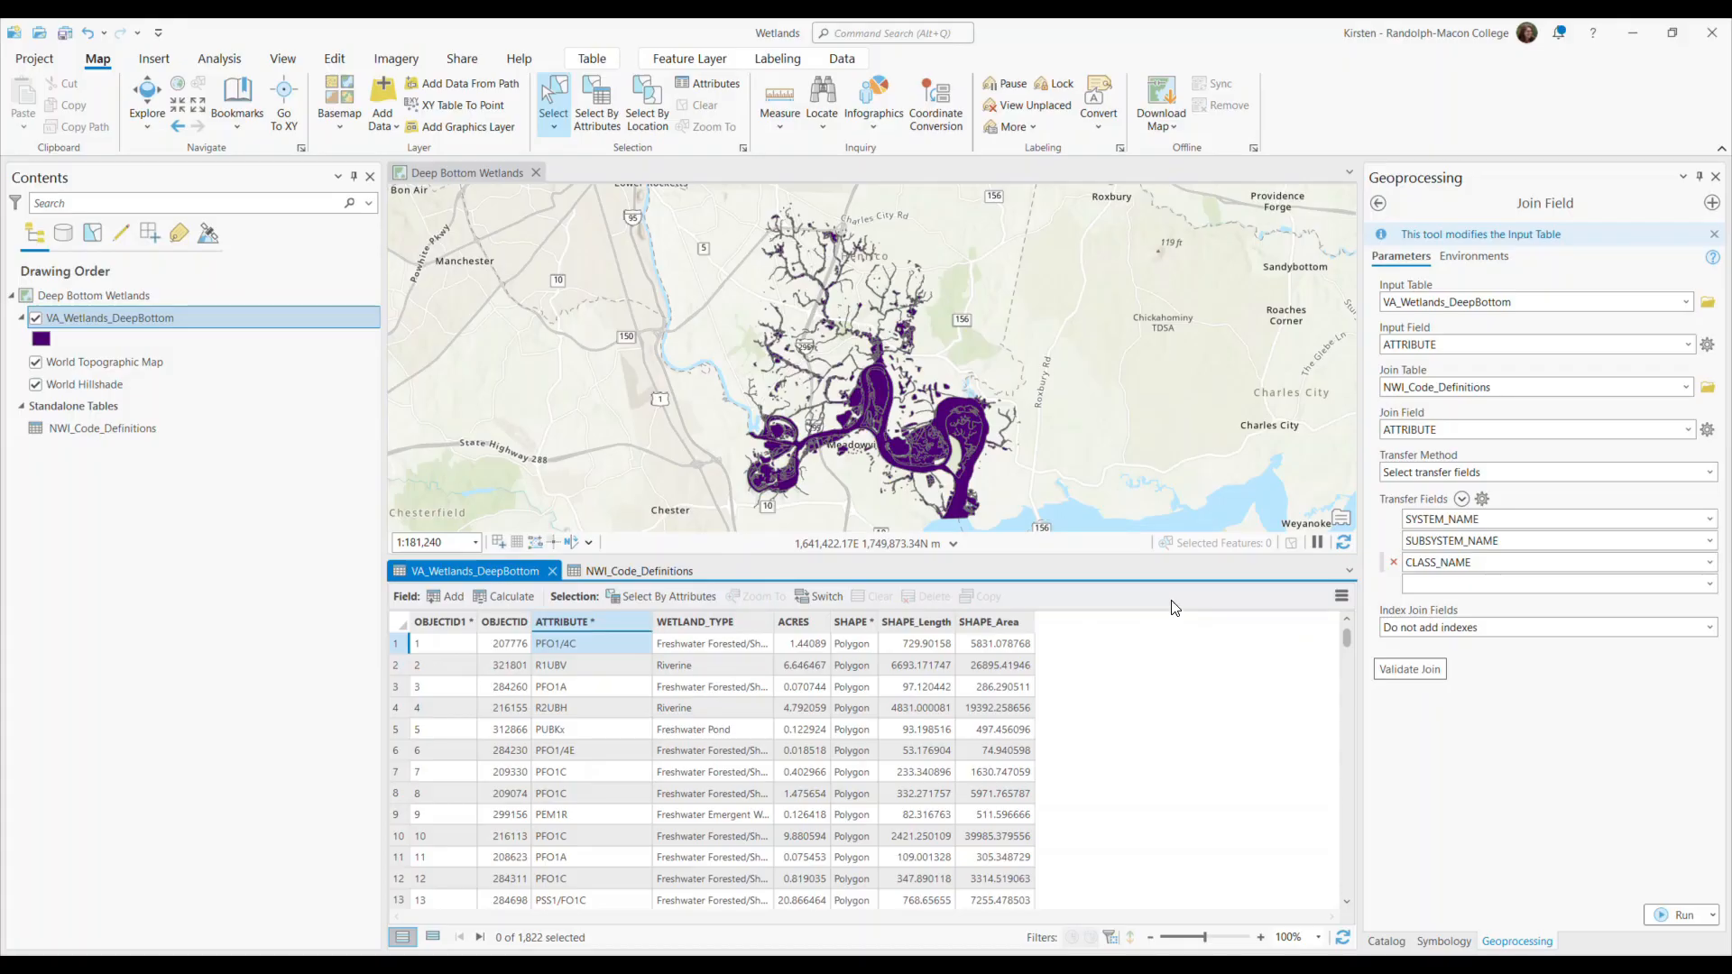
pyautogui.click(1681, 916)
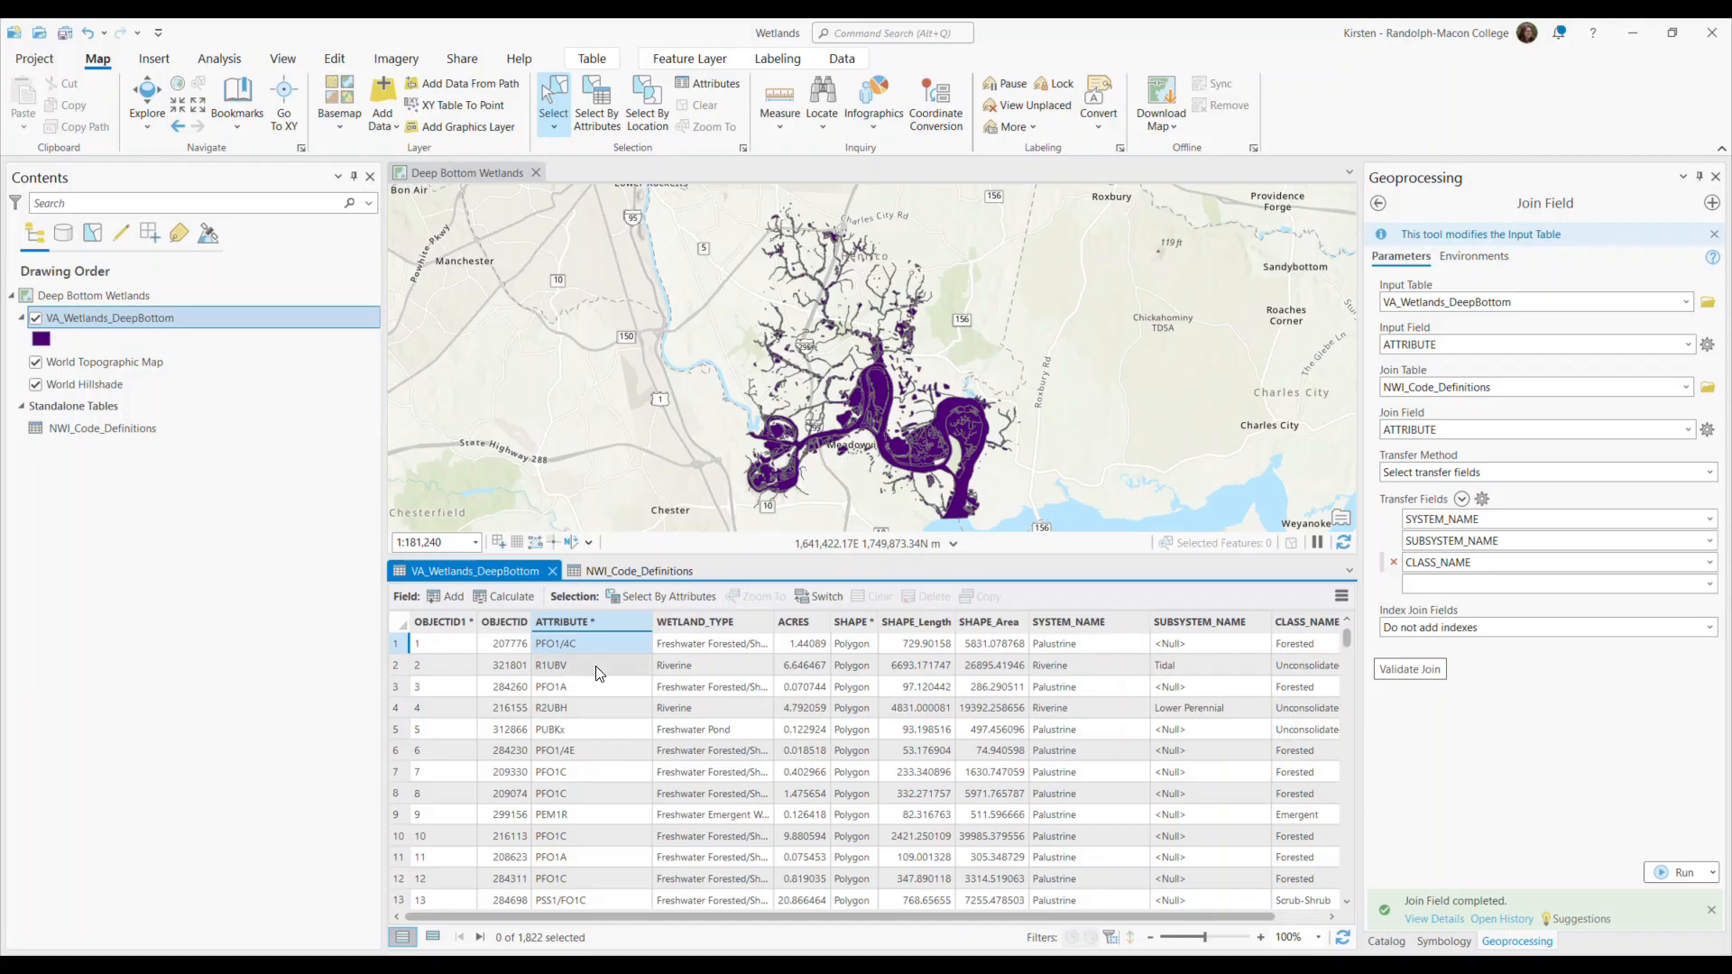
pyautogui.moveTo(804, 916); pyautogui.dragTo(855, 917)
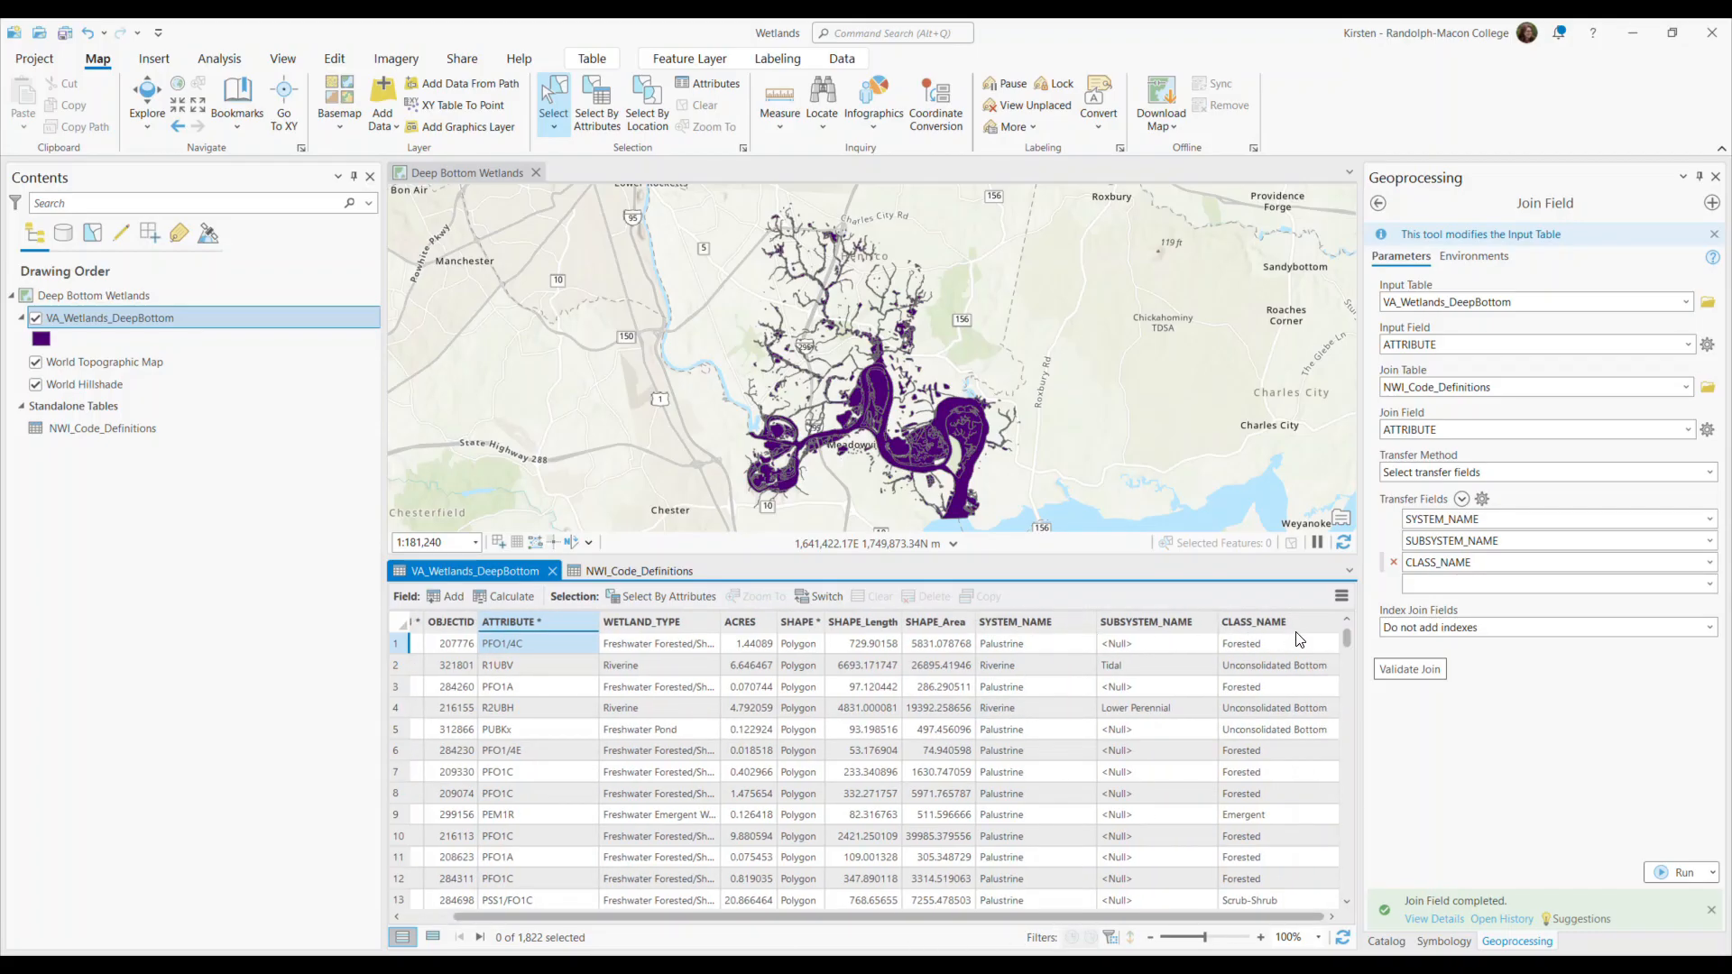
pyautogui.moveTo(1299, 637)
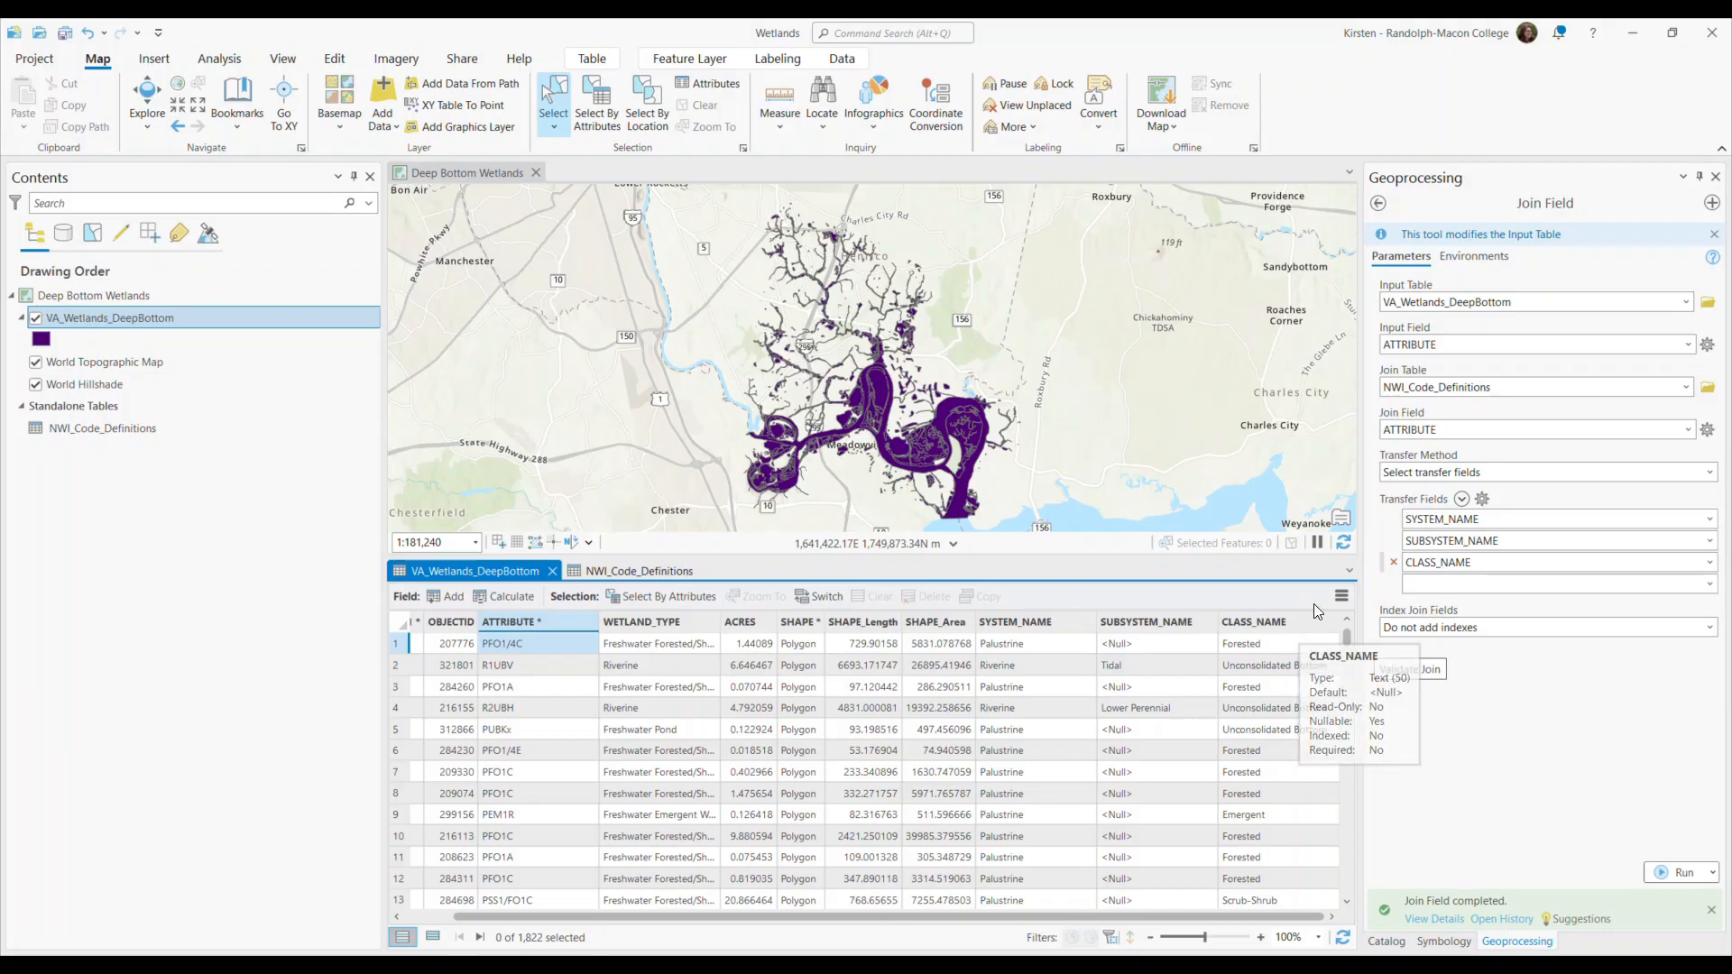
# Review the field list of VA_Wetlands_DeepBottom in the Fields view with a wider Field Name column, and close the view.
pyautogui.click(1343, 598)
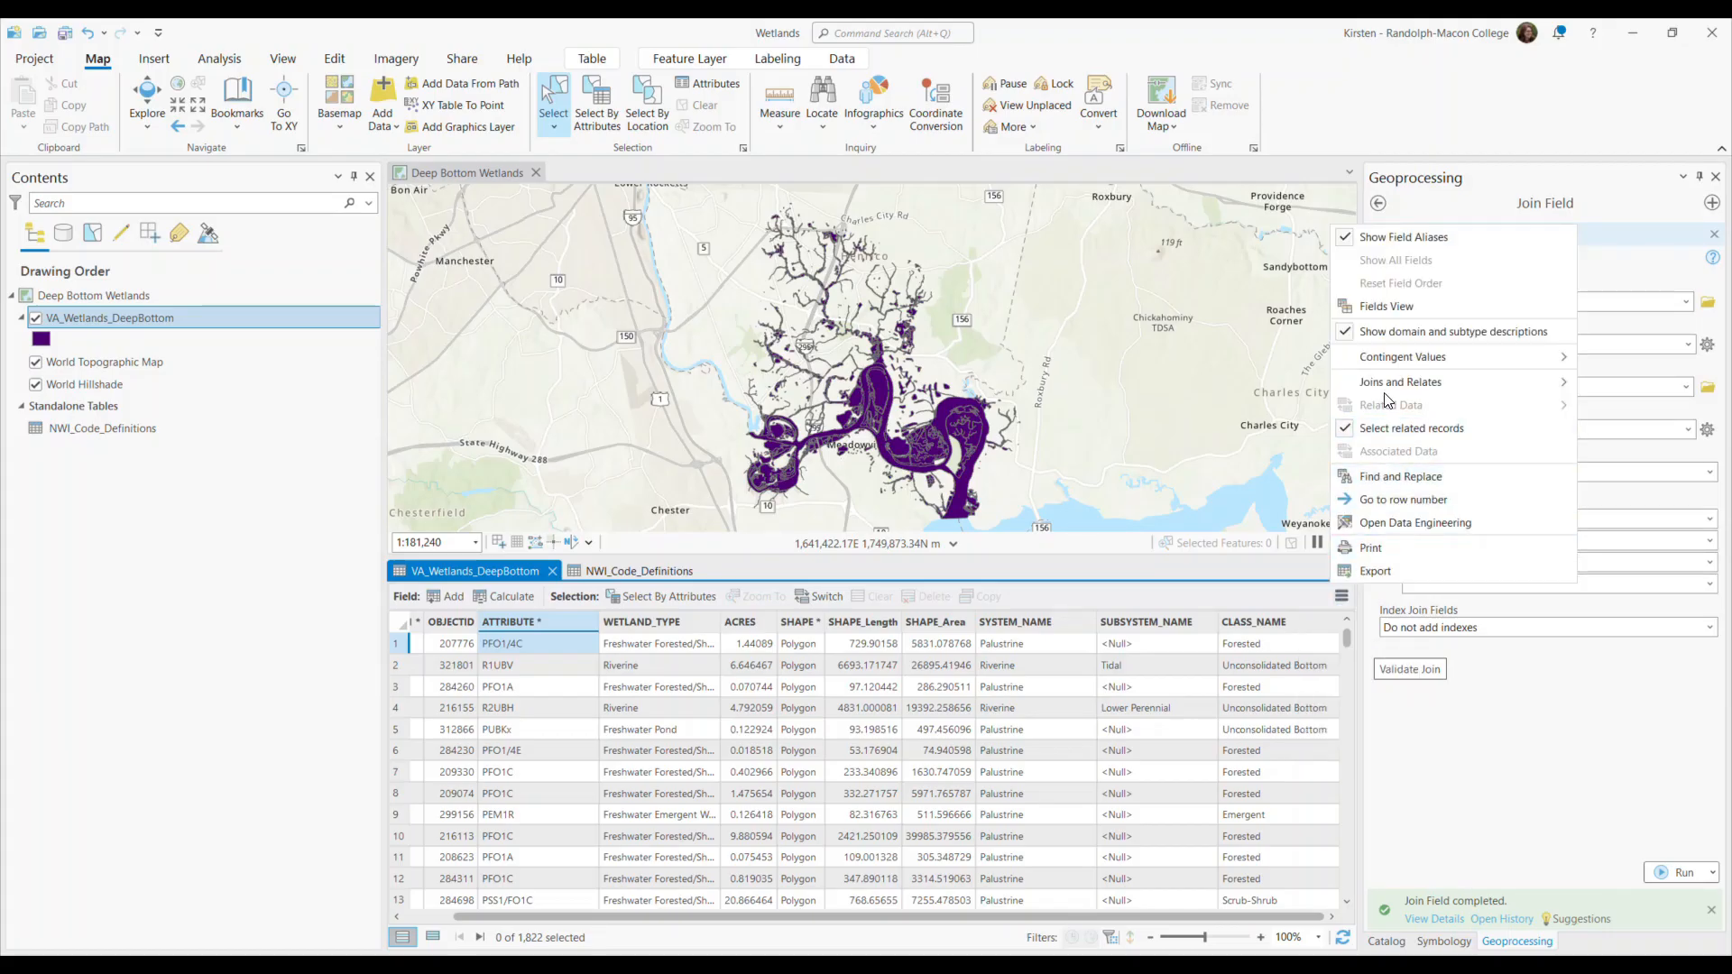
pyautogui.click(1386, 306)
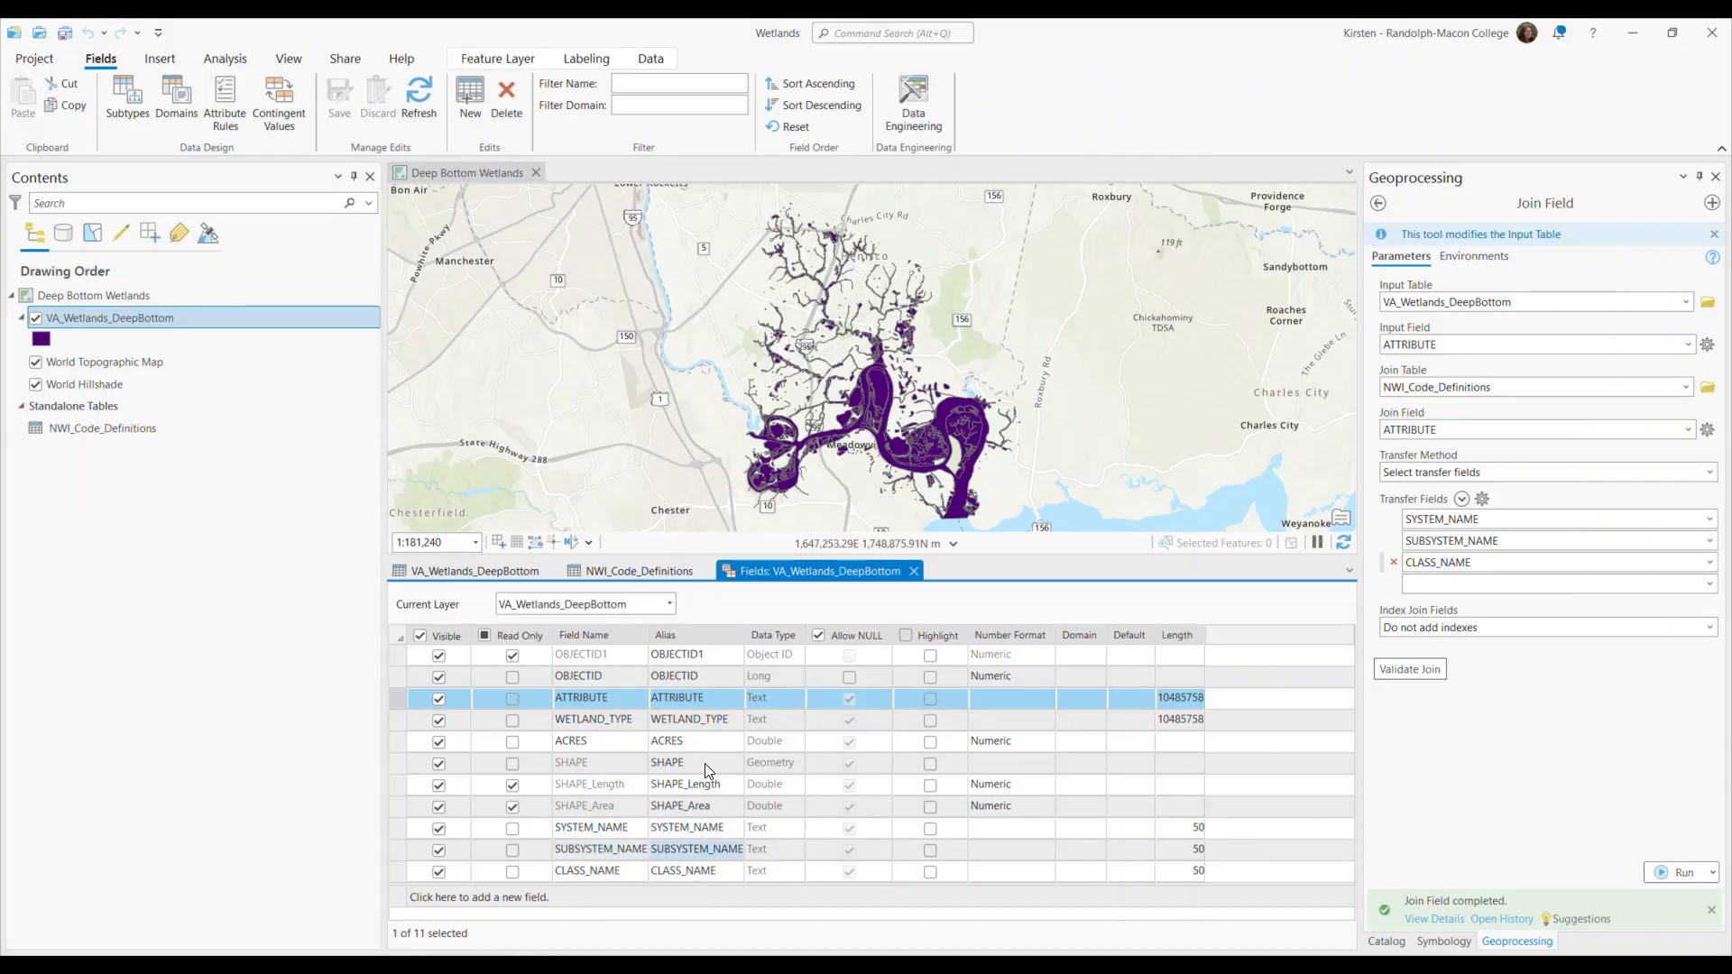
pyautogui.moveTo(647, 634); pyautogui.dragTo(731, 635)
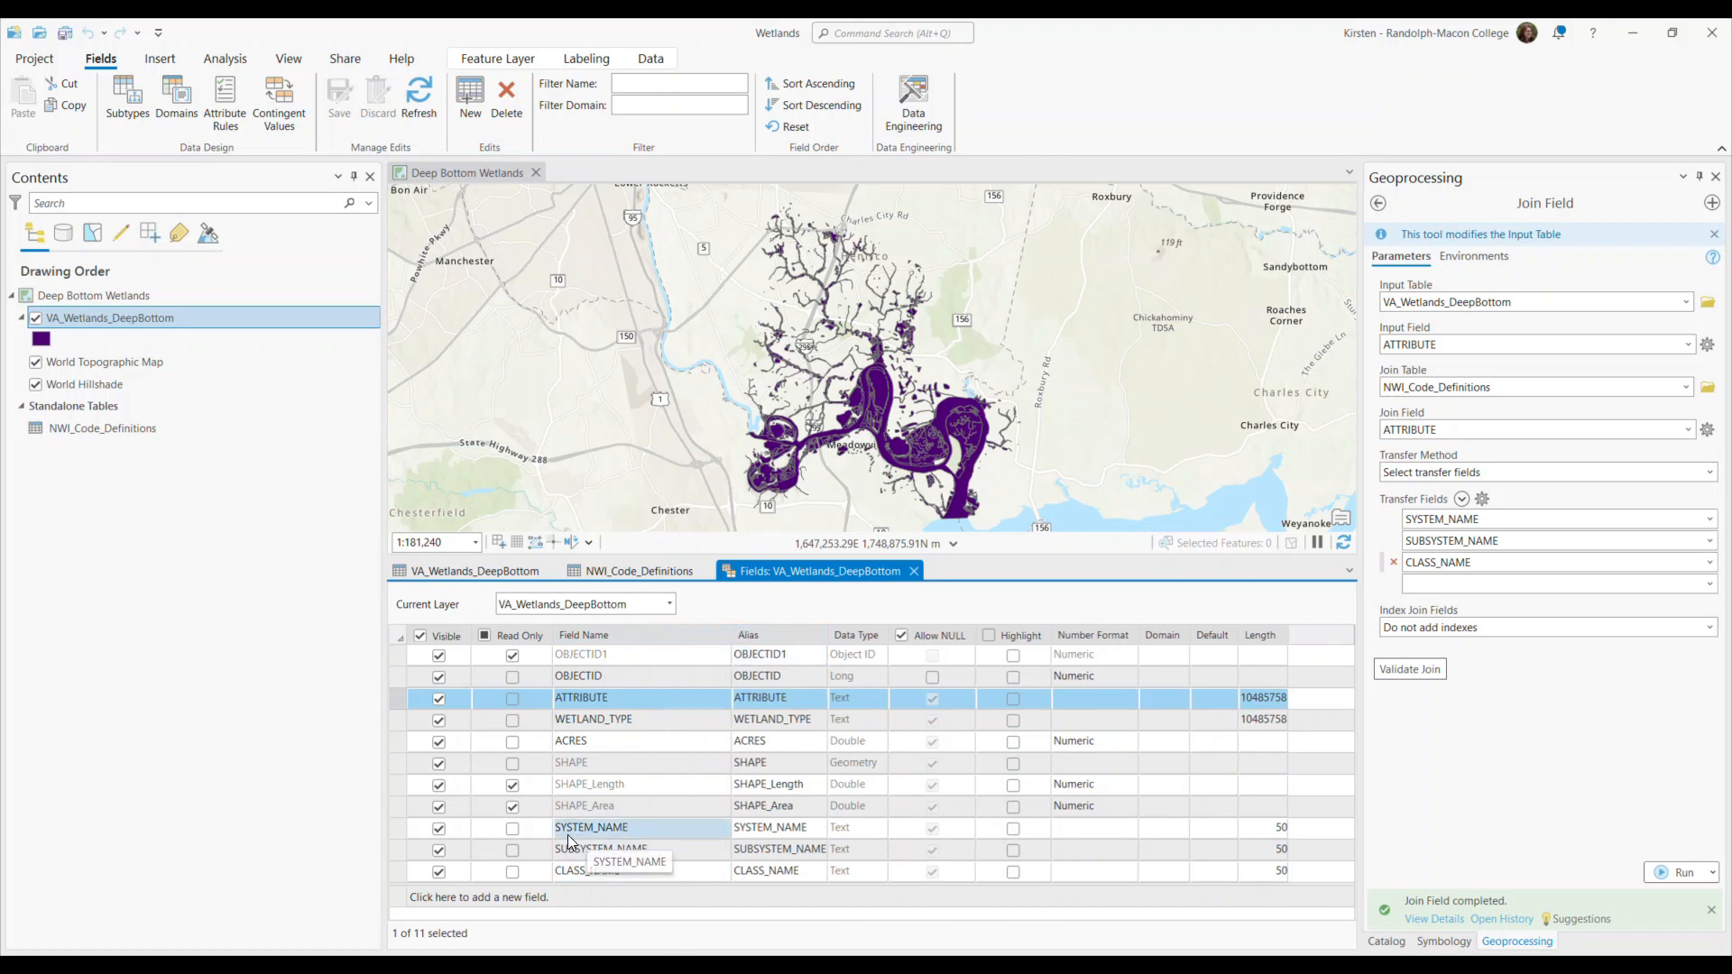
pyautogui.moveTo(628, 826)
pyautogui.mouseDown()
pyautogui.moveTo(639, 852)
pyautogui.moveTo(645, 840)
pyautogui.mouseUp()
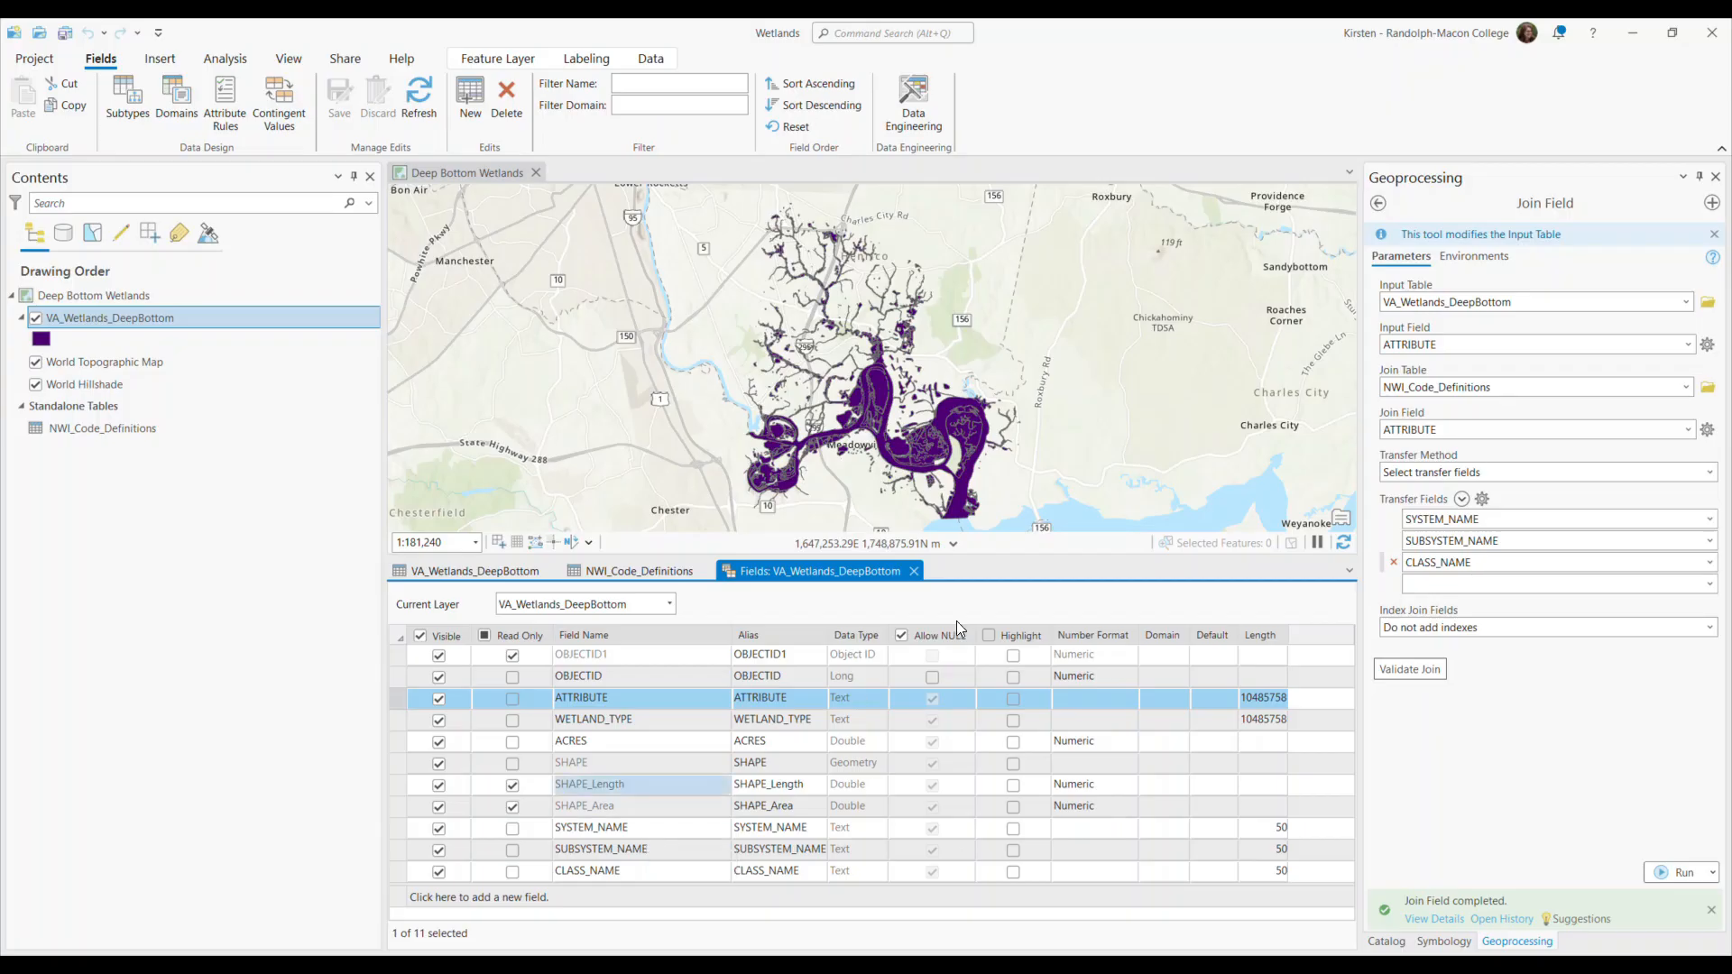
pyautogui.click(914, 570)
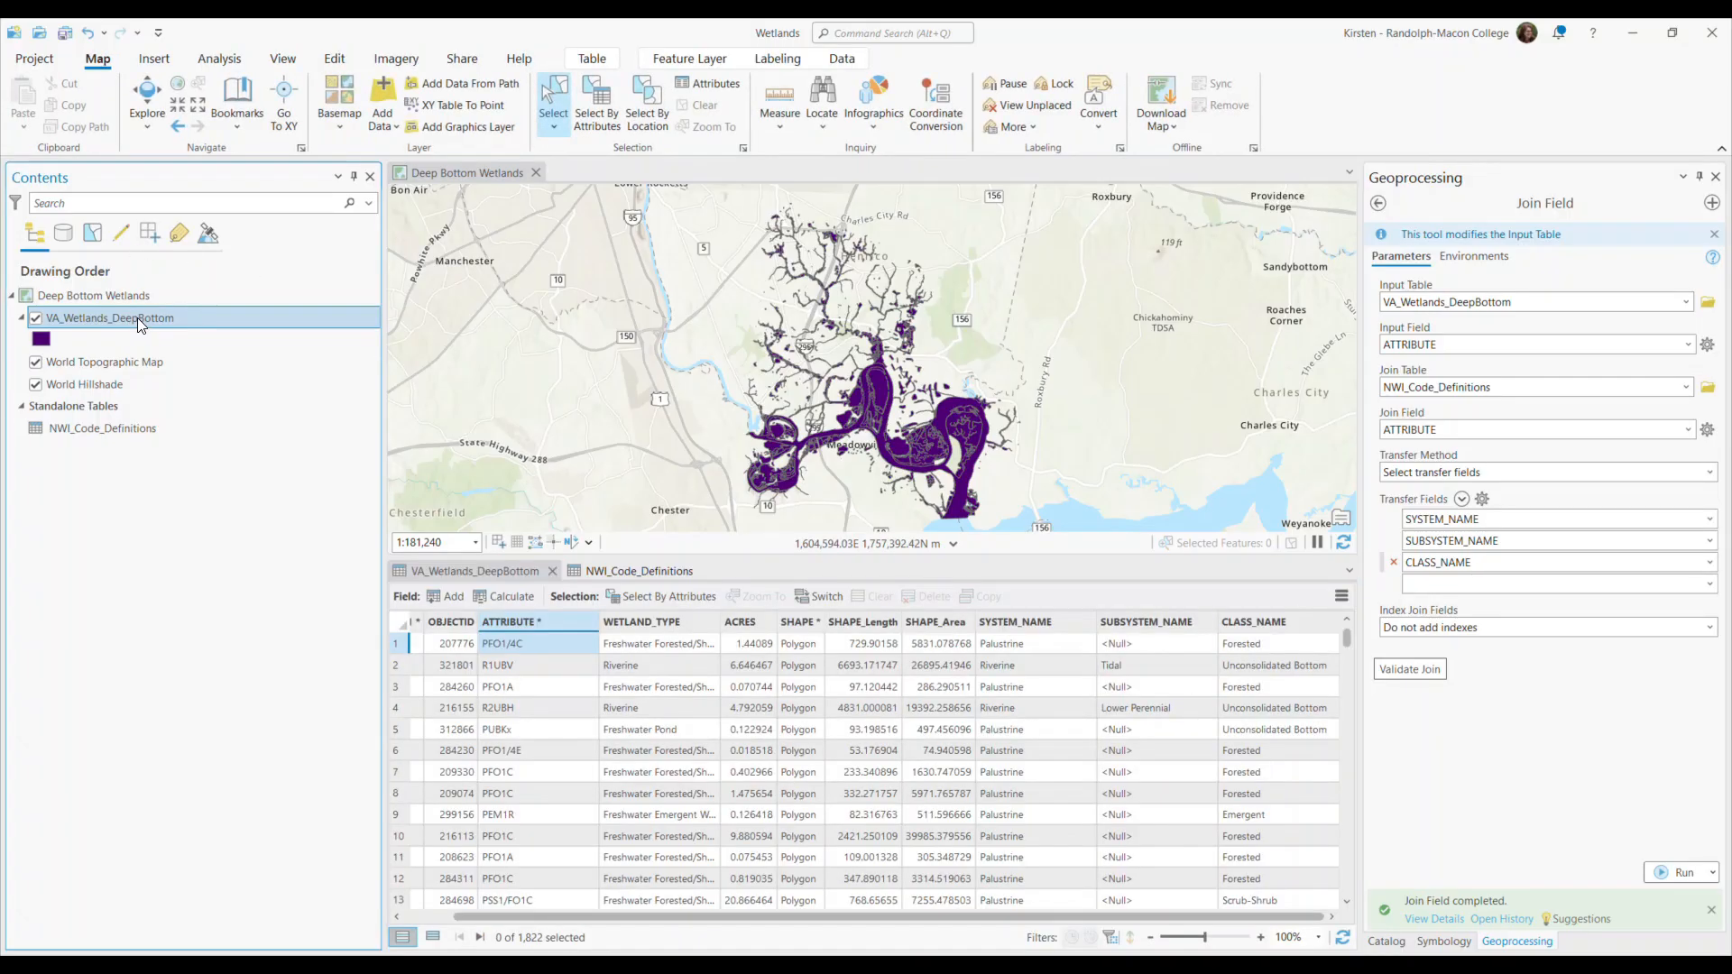
# Check the relates and joins listed in the VA_Wetlands_DeepBottom layer properties, and close them without changes.
pyautogui.rightClick(137, 317)
pyautogui.click(196, 931)
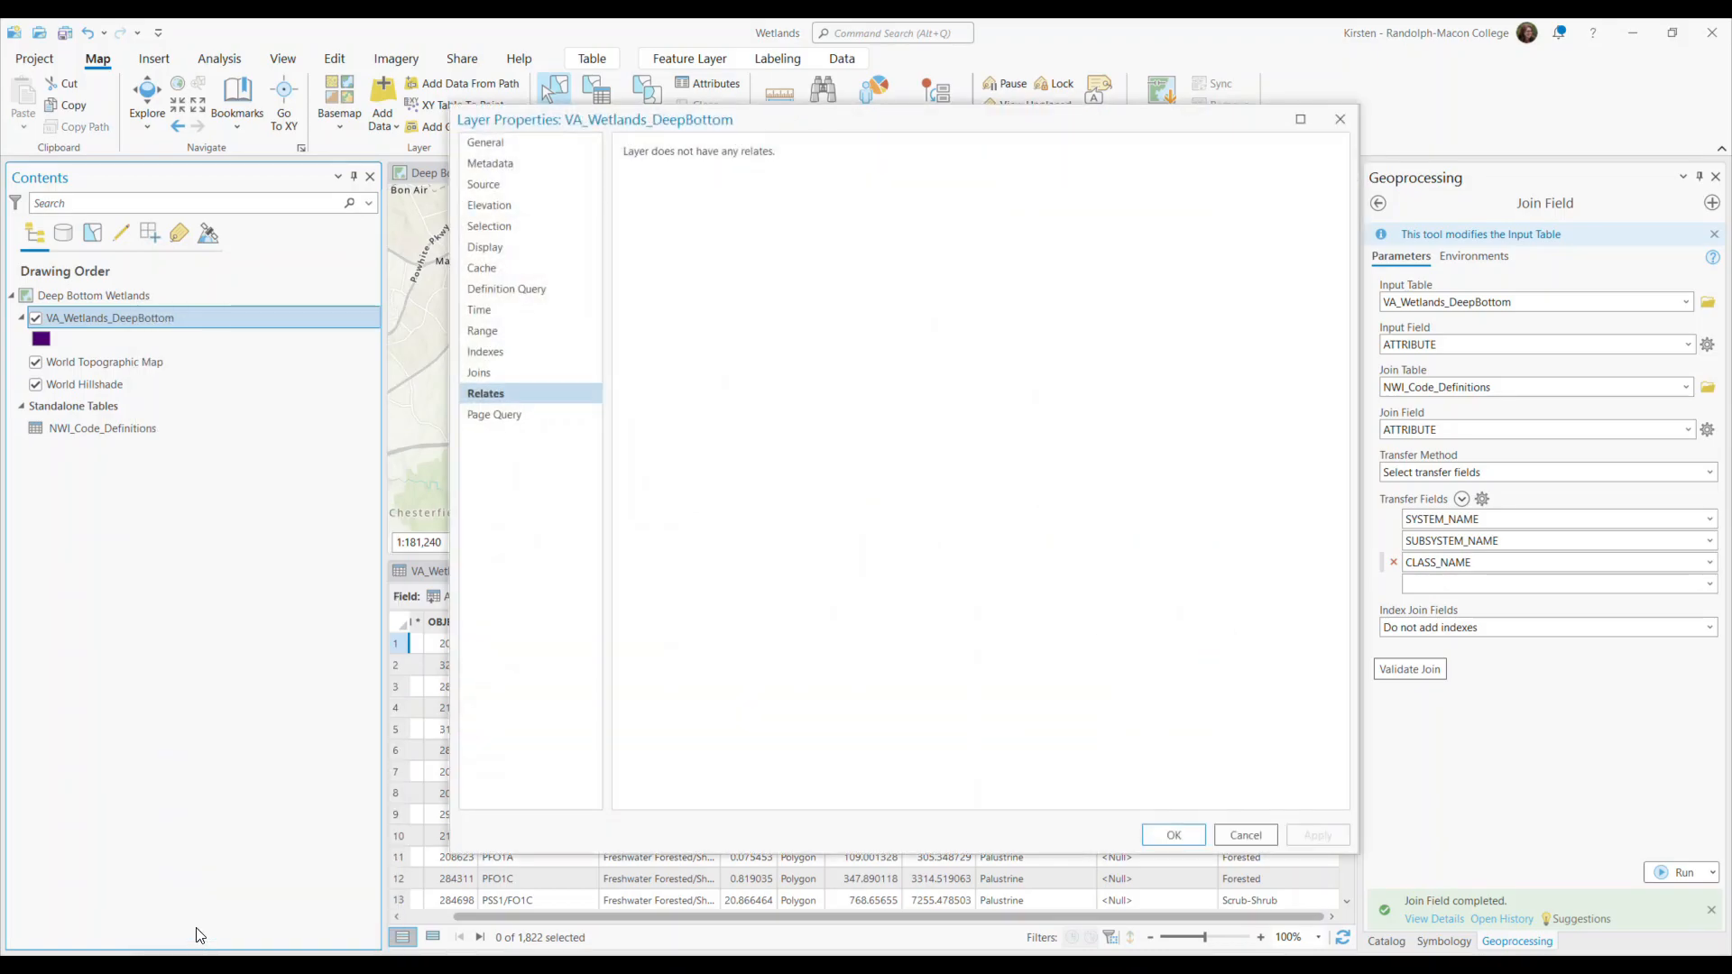
pyautogui.click(481, 375)
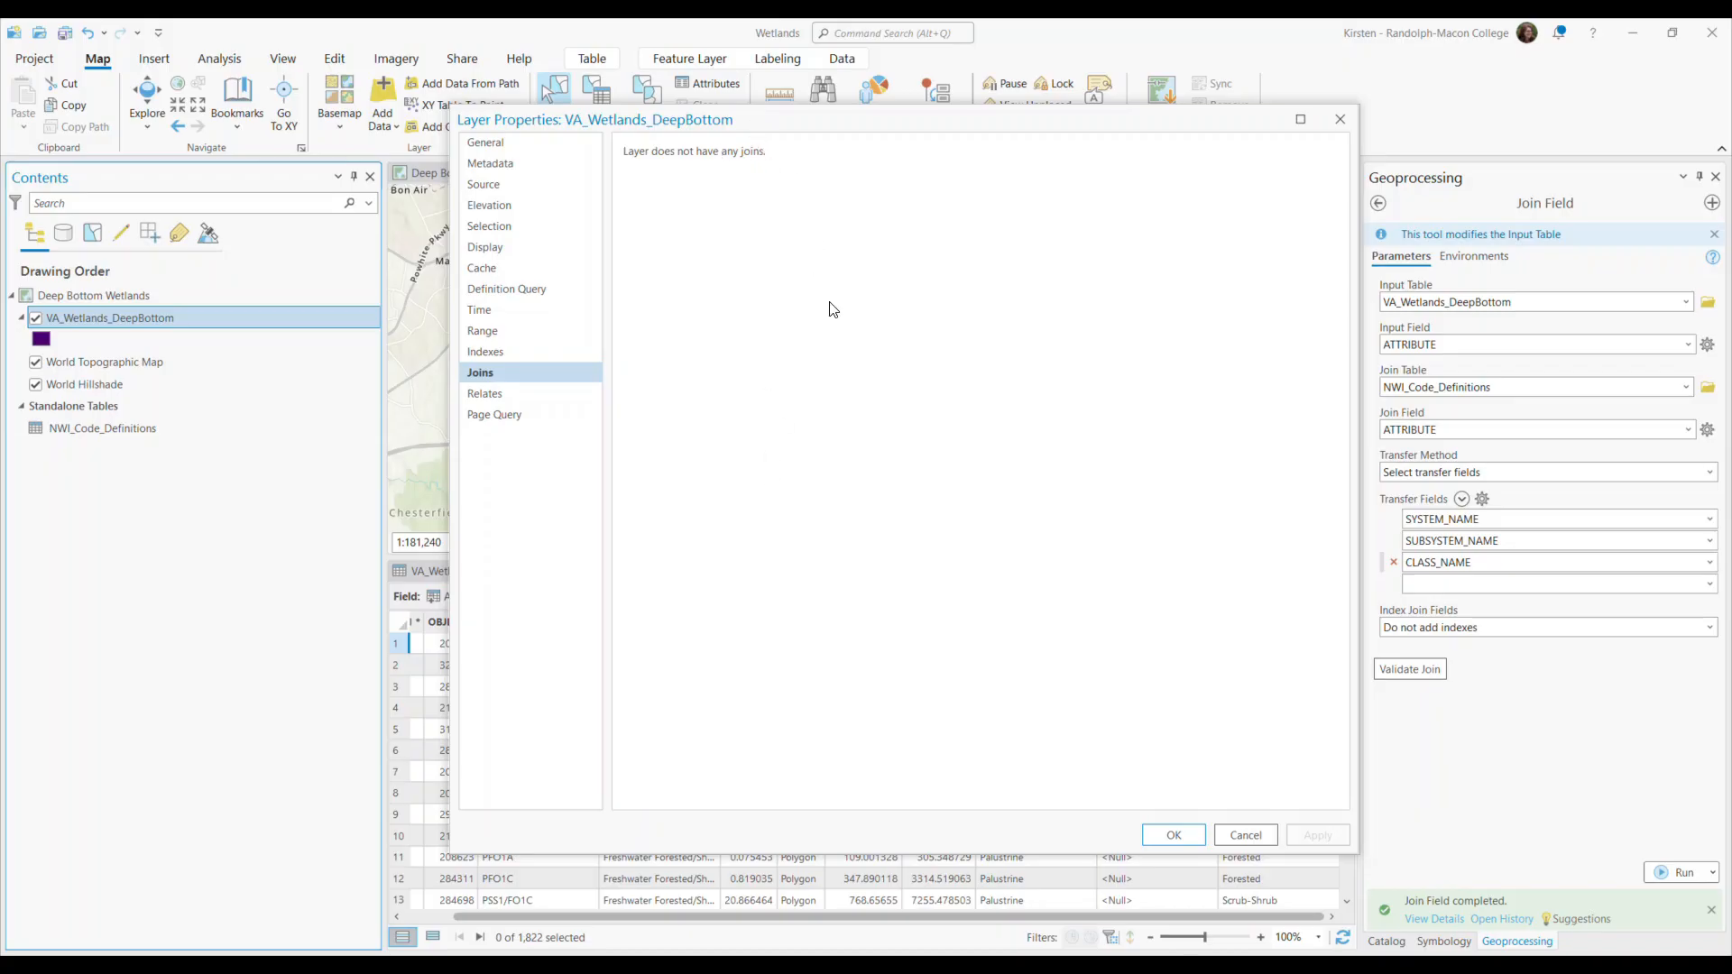
pyautogui.click(1246, 835)
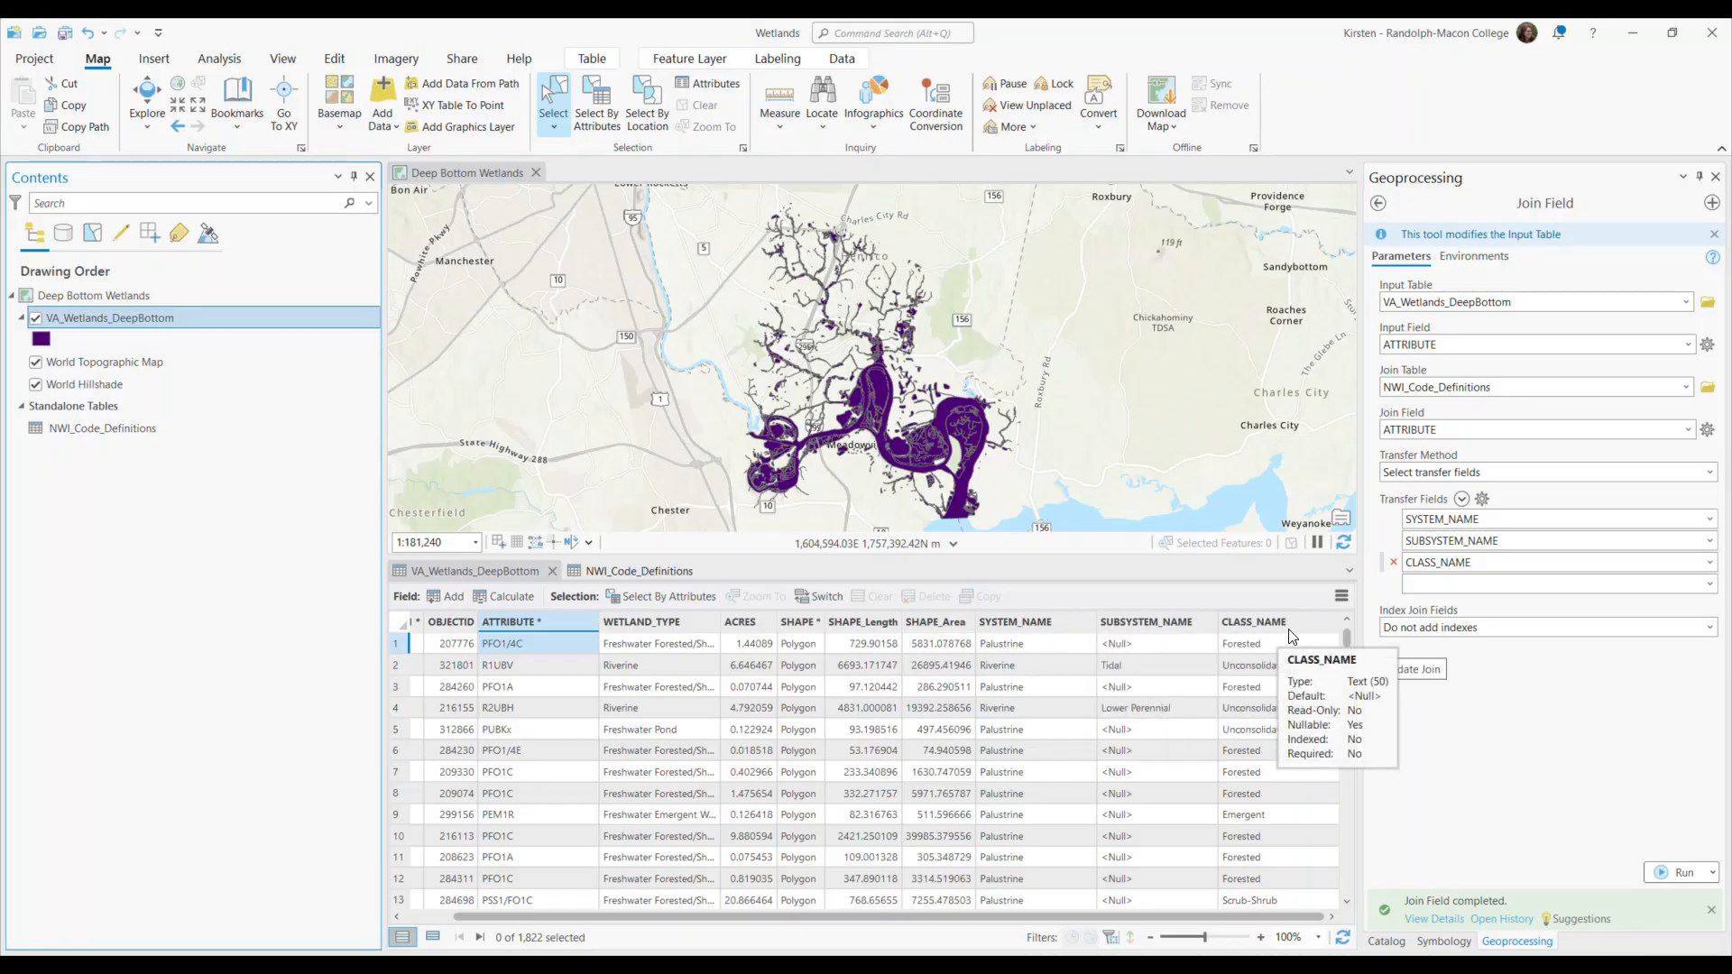
# Permanently delete the SYSTEM_NAME, SUBSYSTEM_NAME and CLASS_NAME fields from the VA_Wetlands_DeepBottom table.
pyautogui.rightClick(1052, 621)
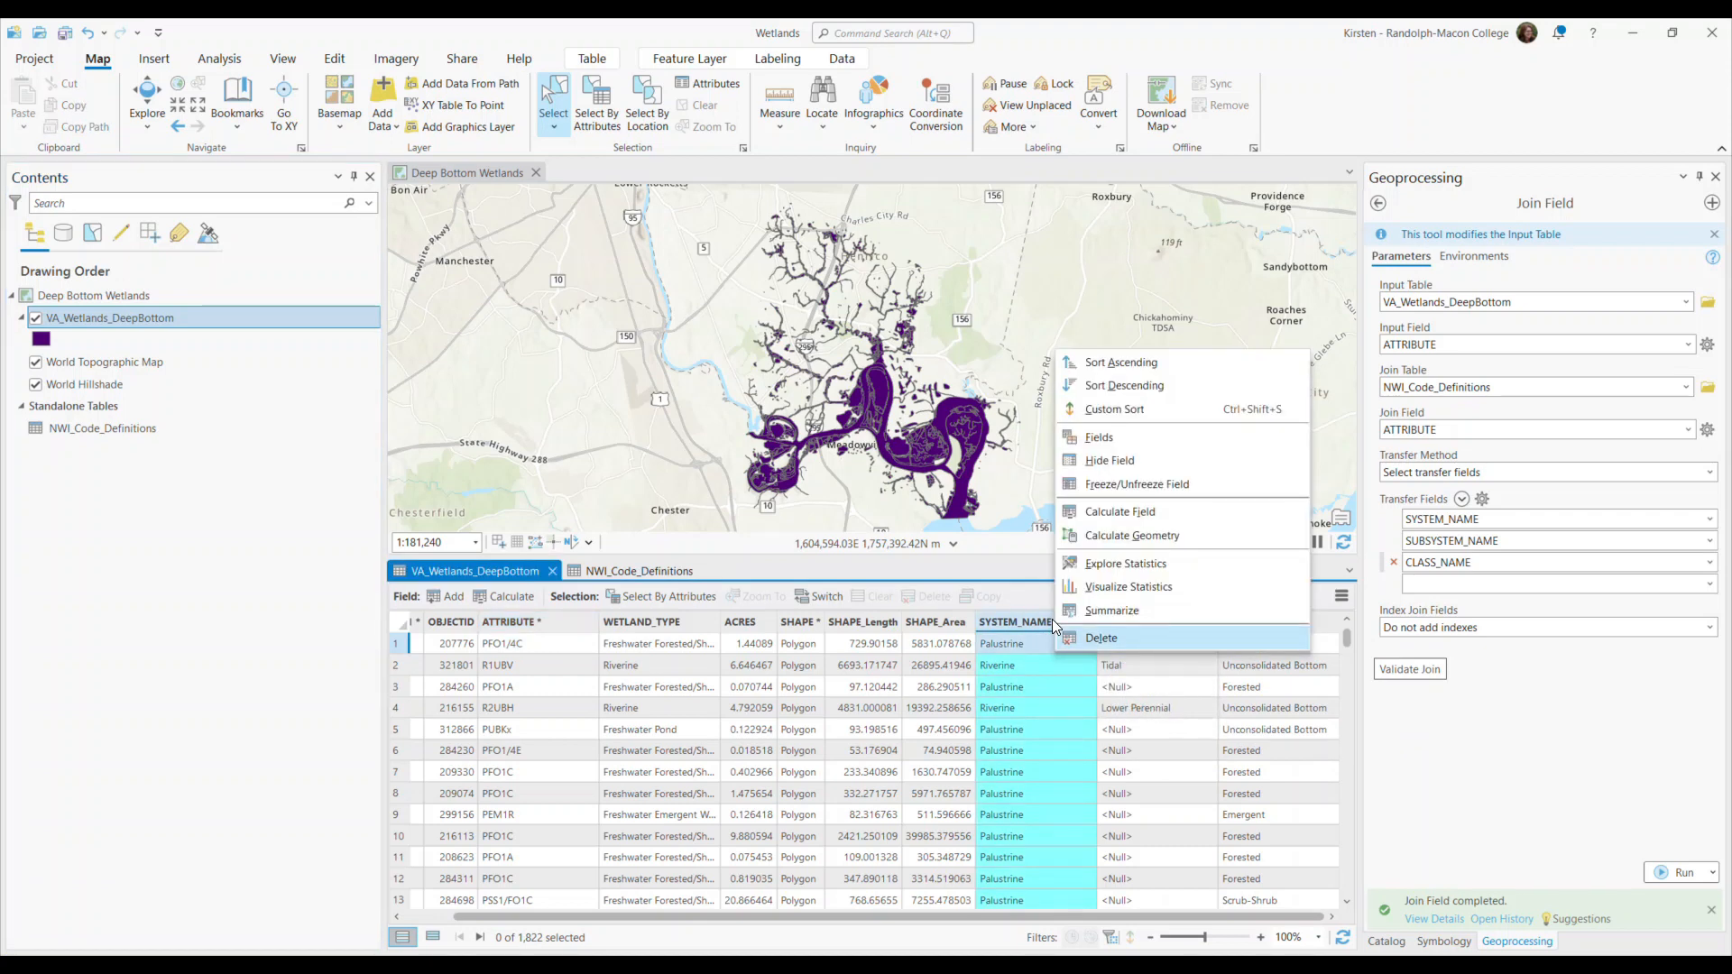
pyautogui.click(1107, 641)
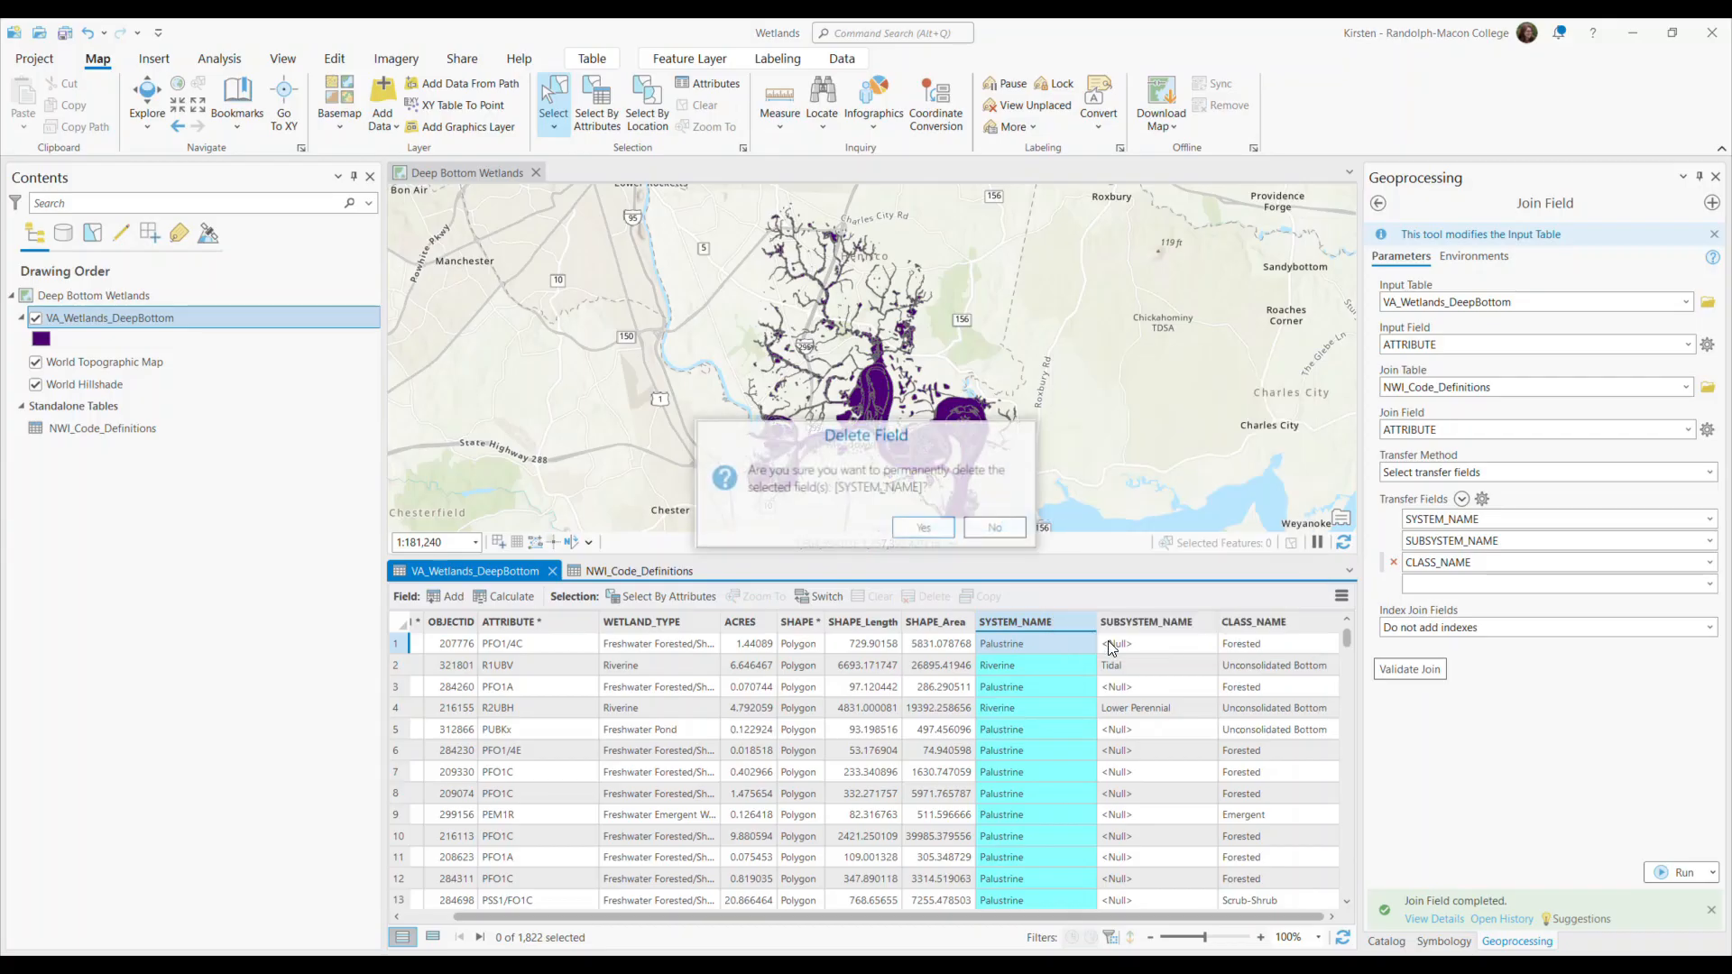
pyautogui.click(923, 528)
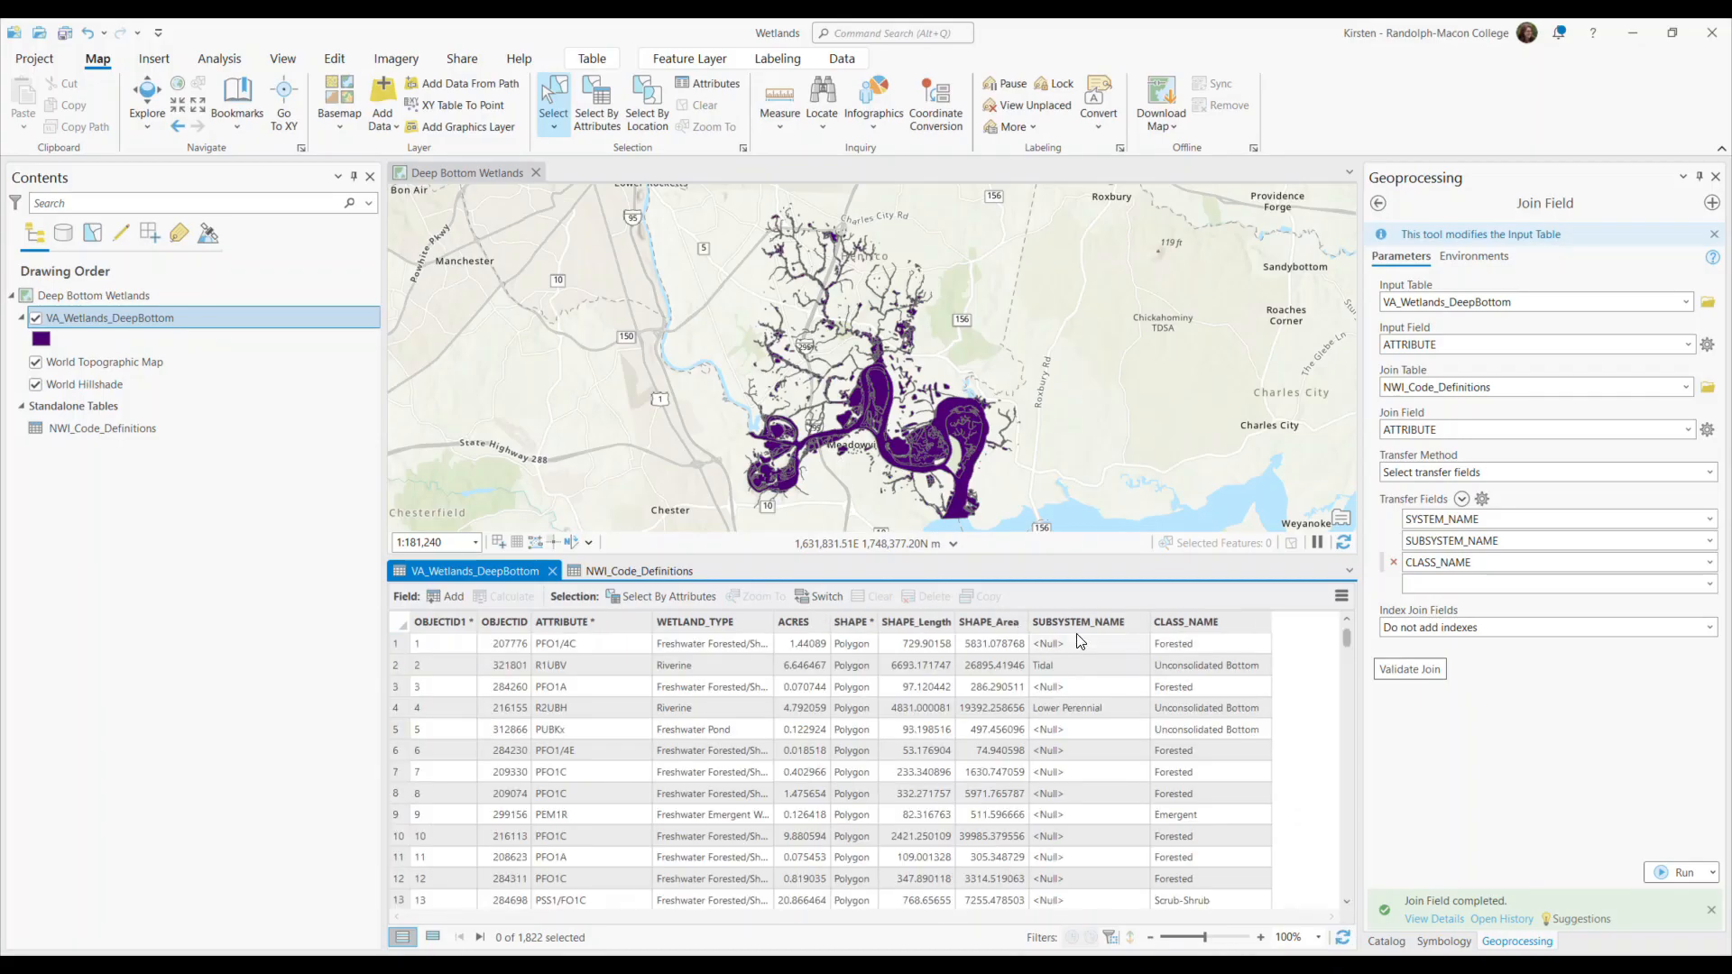
pyautogui.rightClick(1075, 623)
pyautogui.click(1107, 641)
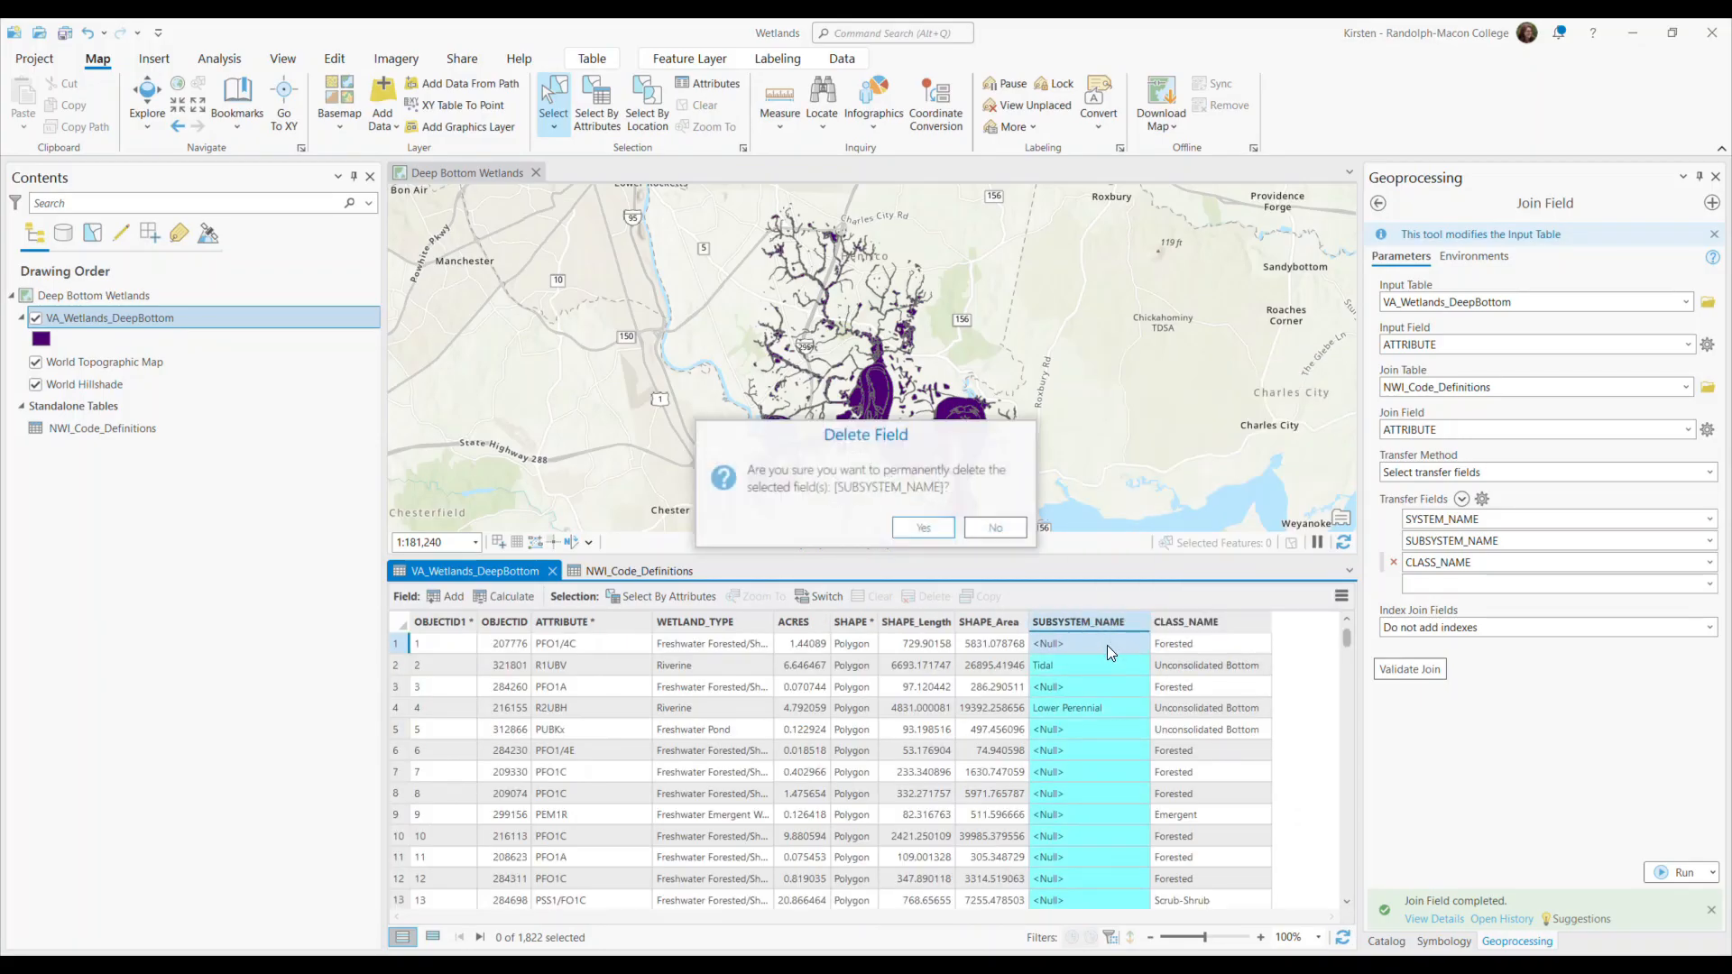
pyautogui.click(923, 527)
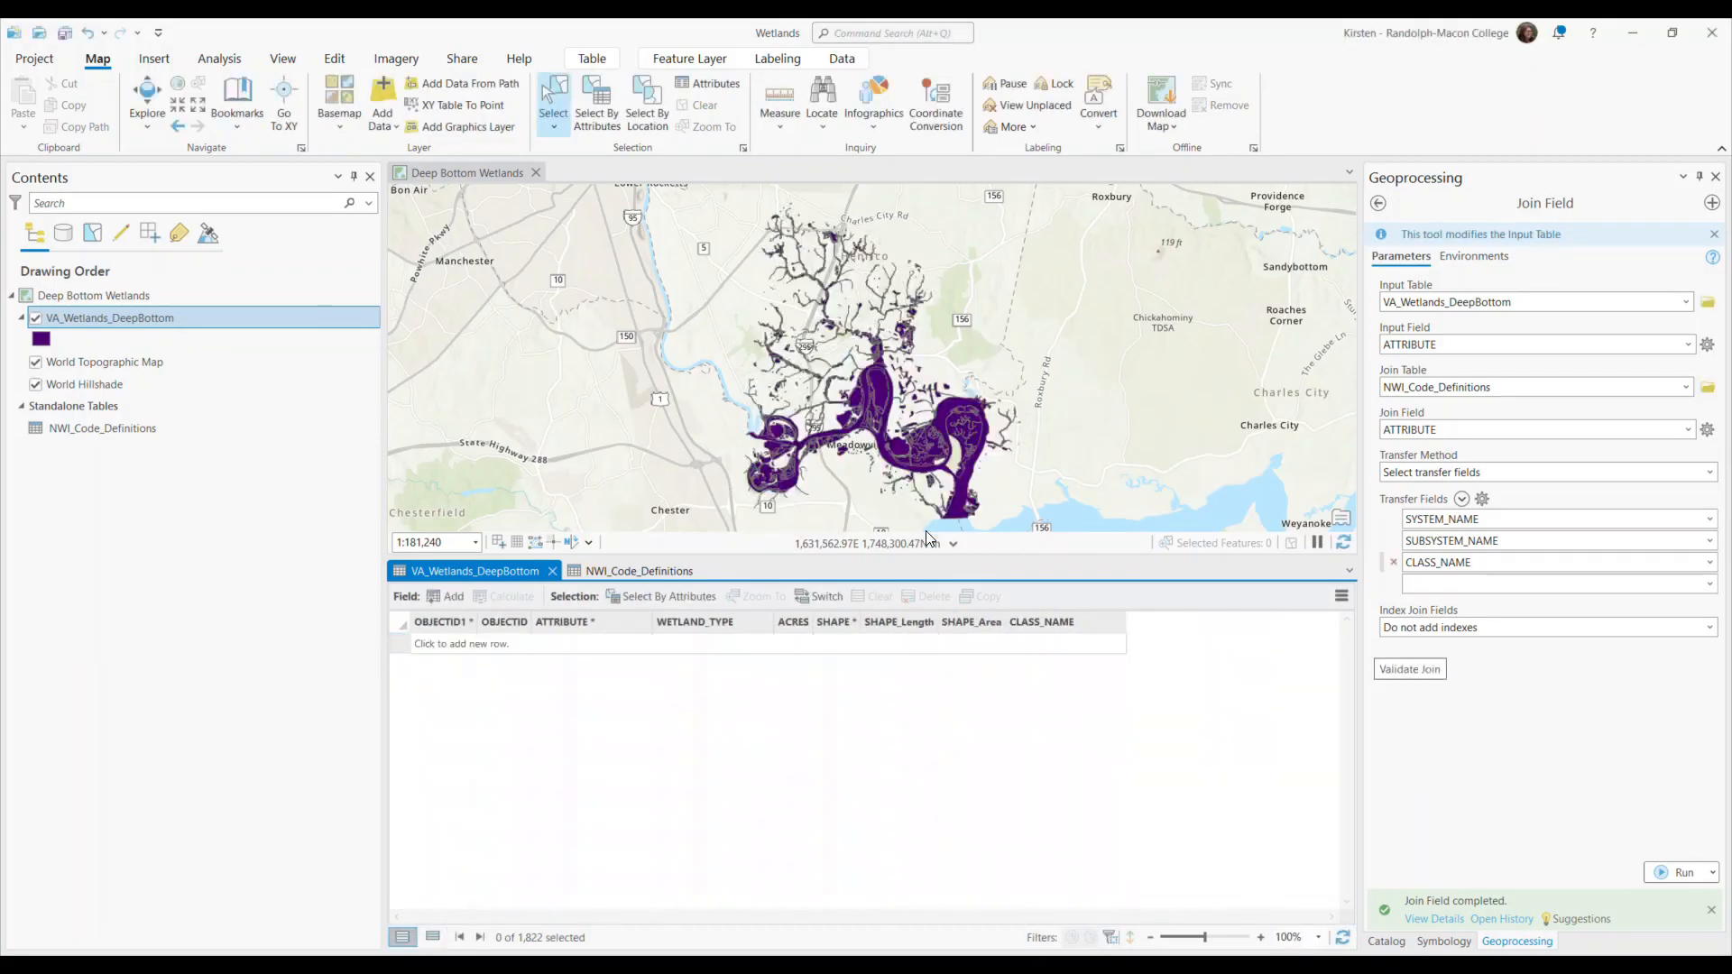
pyautogui.rightClick(1108, 631)
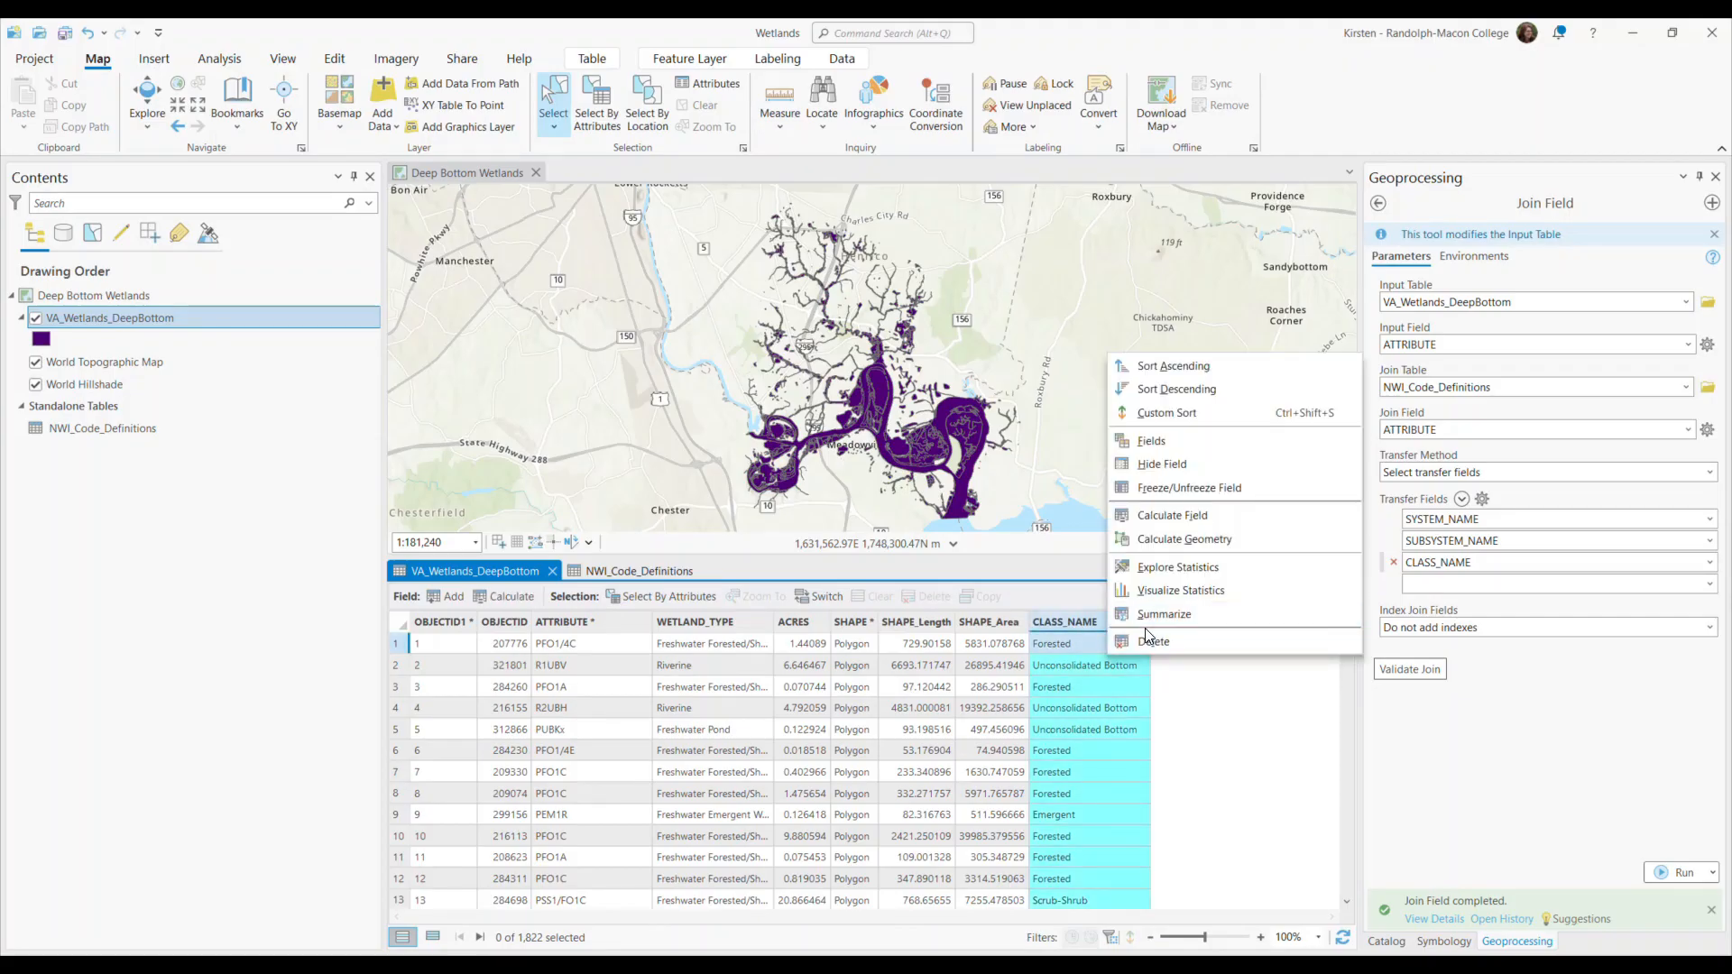
pyautogui.click(1145, 636)
pyautogui.click(933, 530)
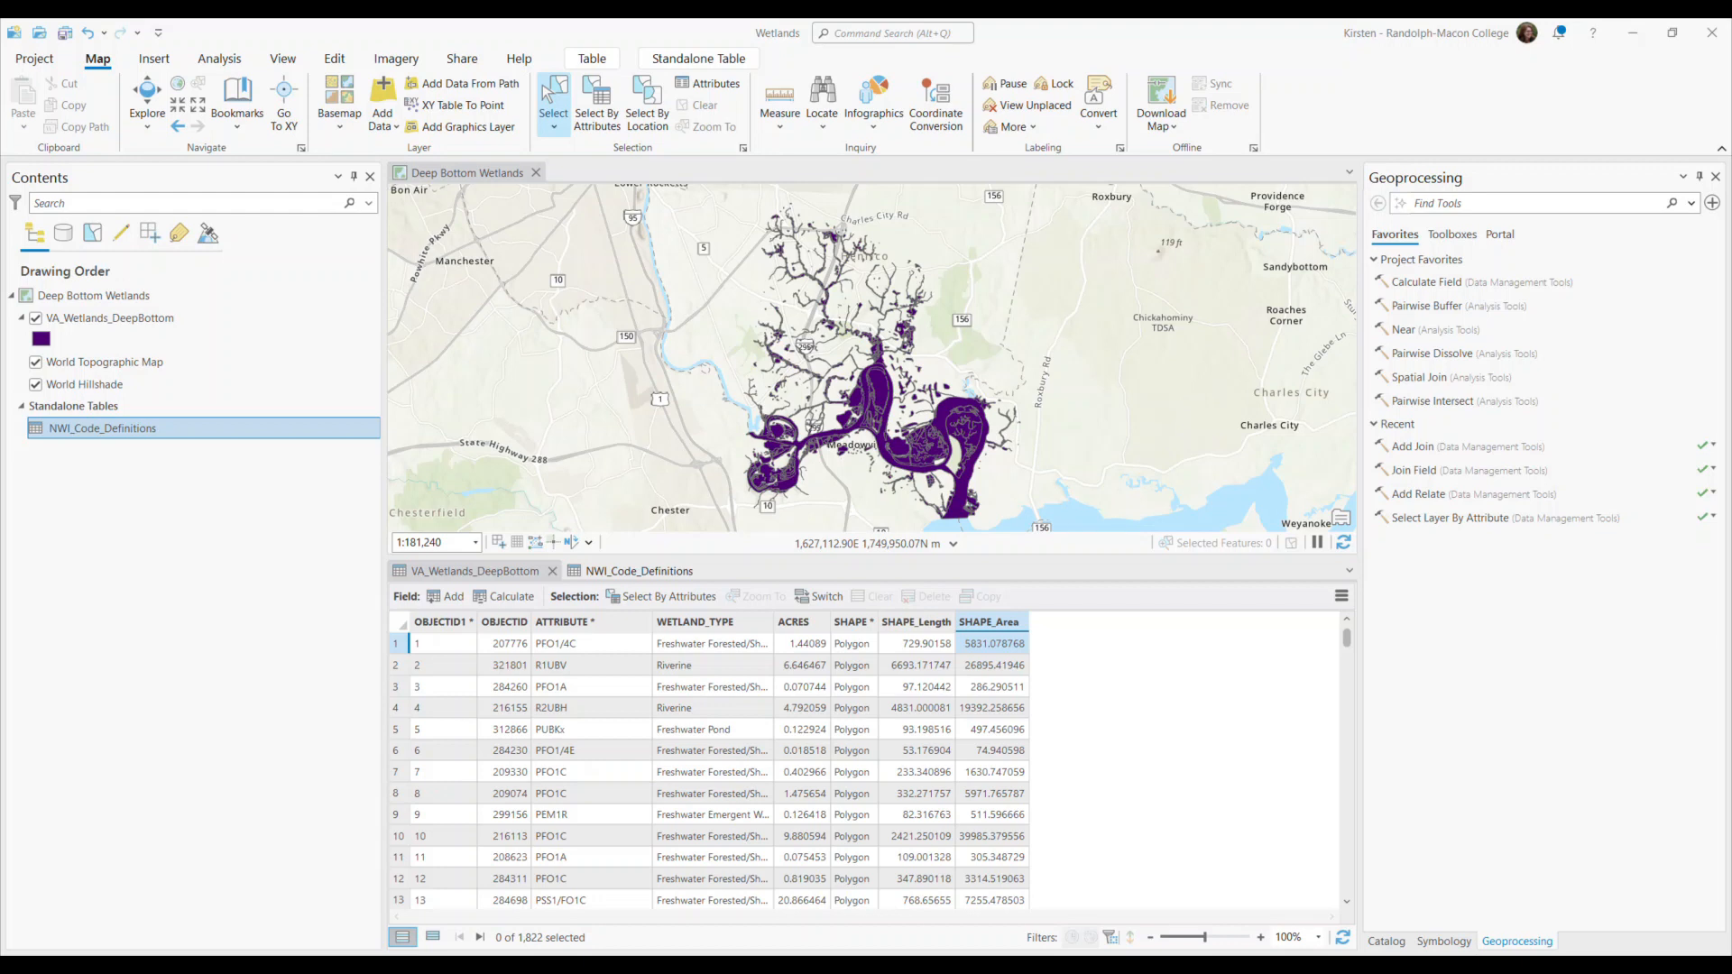
# Check the relates in the properties of the NWI_Code_Definitions table and the VA_Wetlands_DeepBottom layer, without changing anything.
pyautogui.rightClick(149, 429)
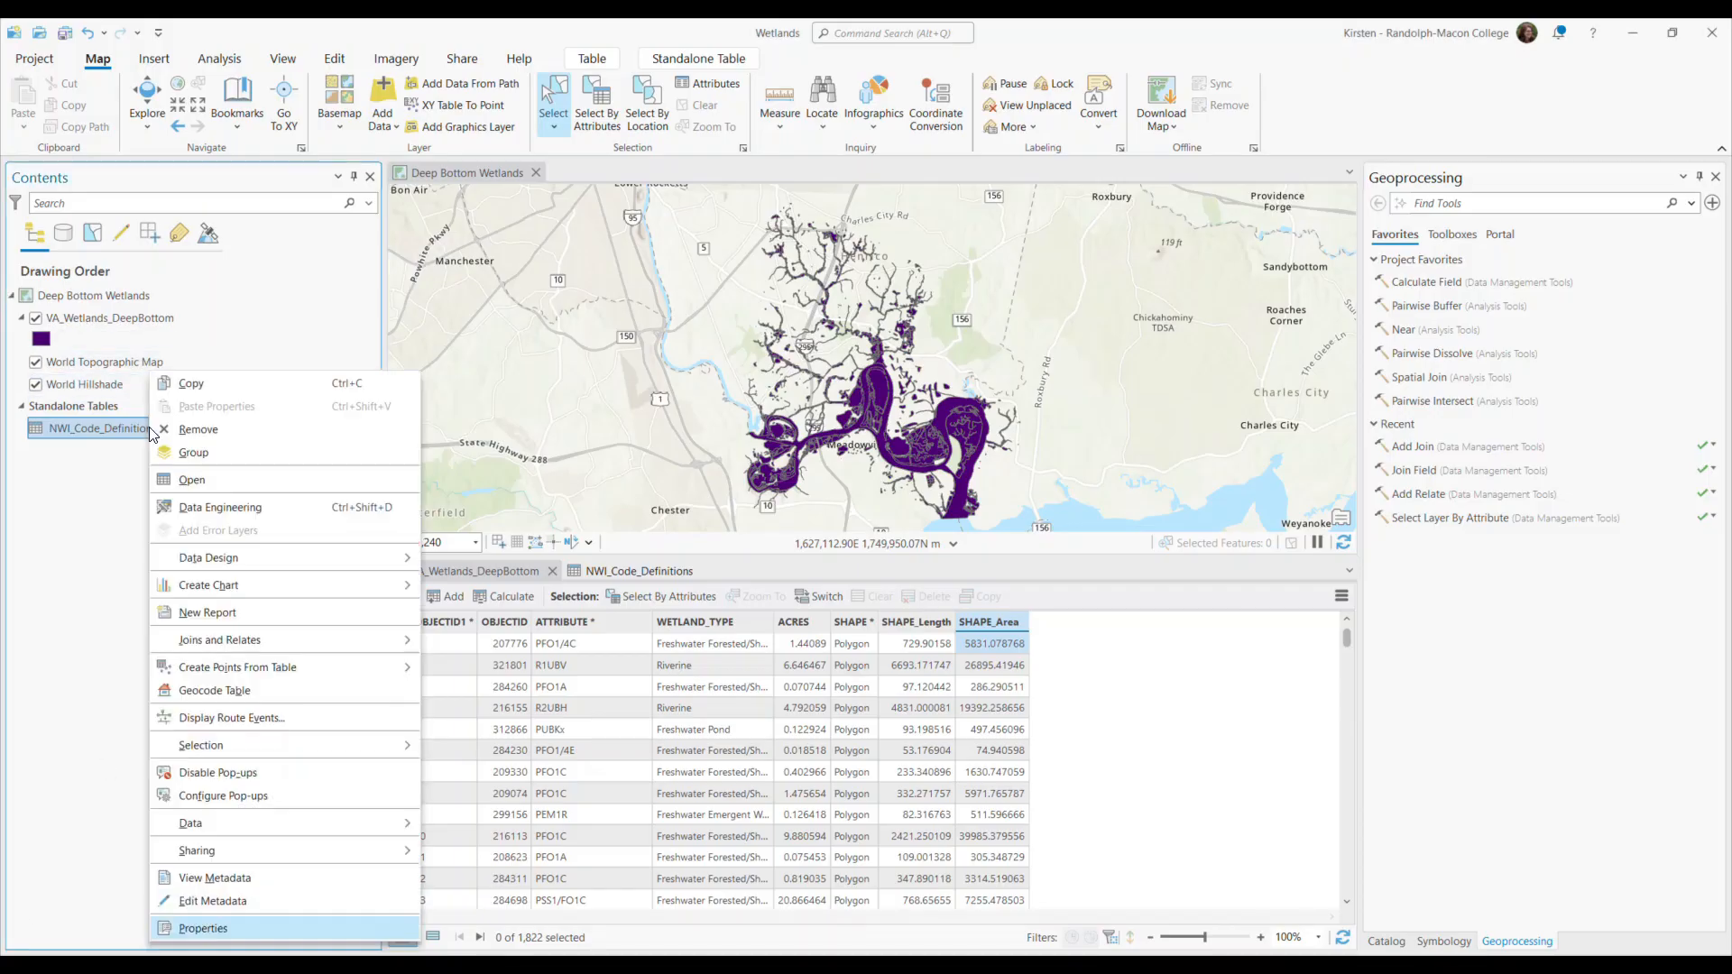
pyautogui.click(207, 927)
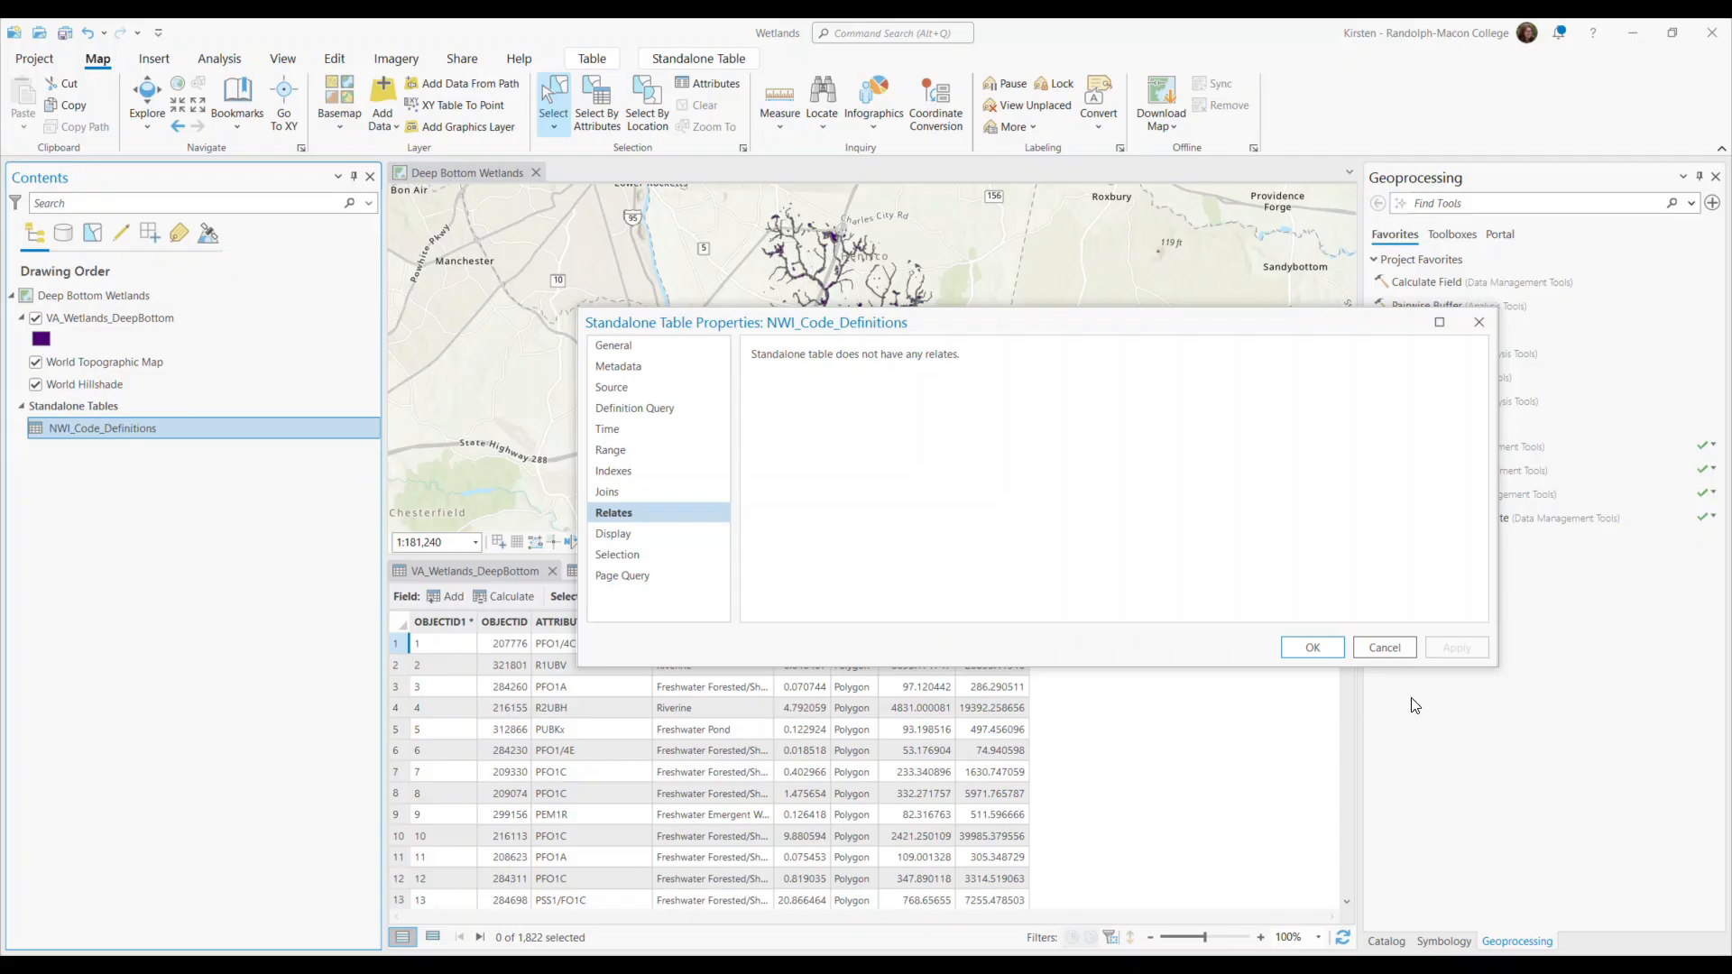
pyautogui.click(1387, 650)
pyautogui.rightClick(160, 315)
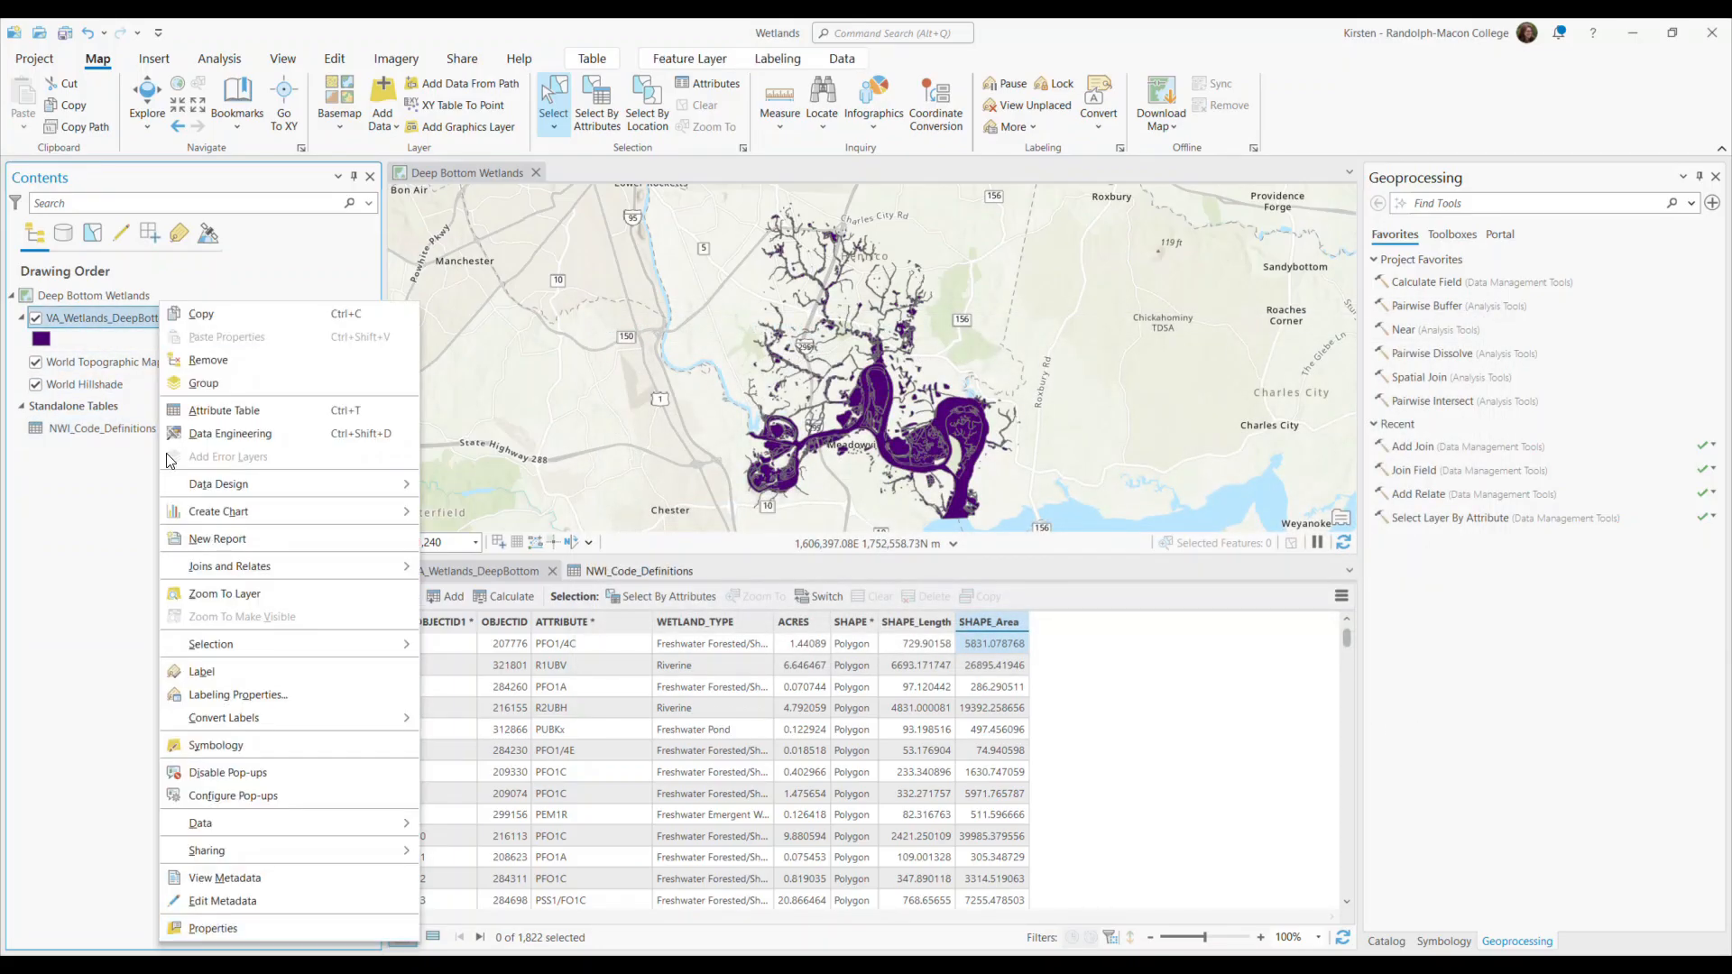
pyautogui.click(234, 934)
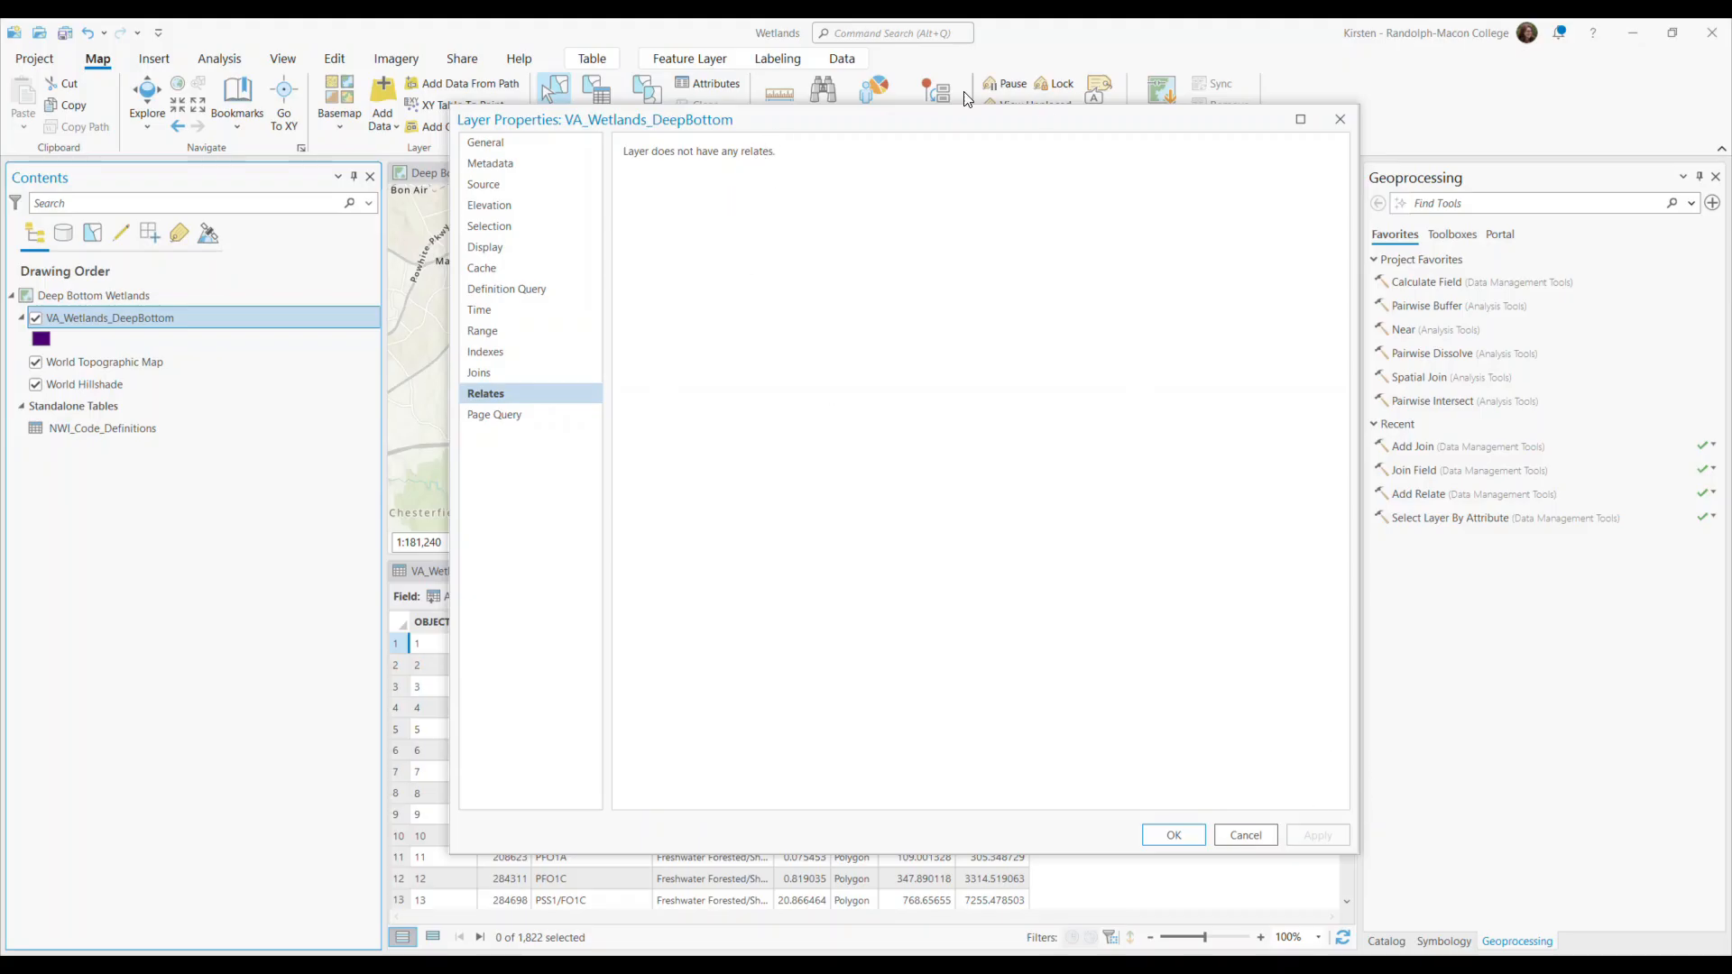
pyautogui.click(1340, 120)
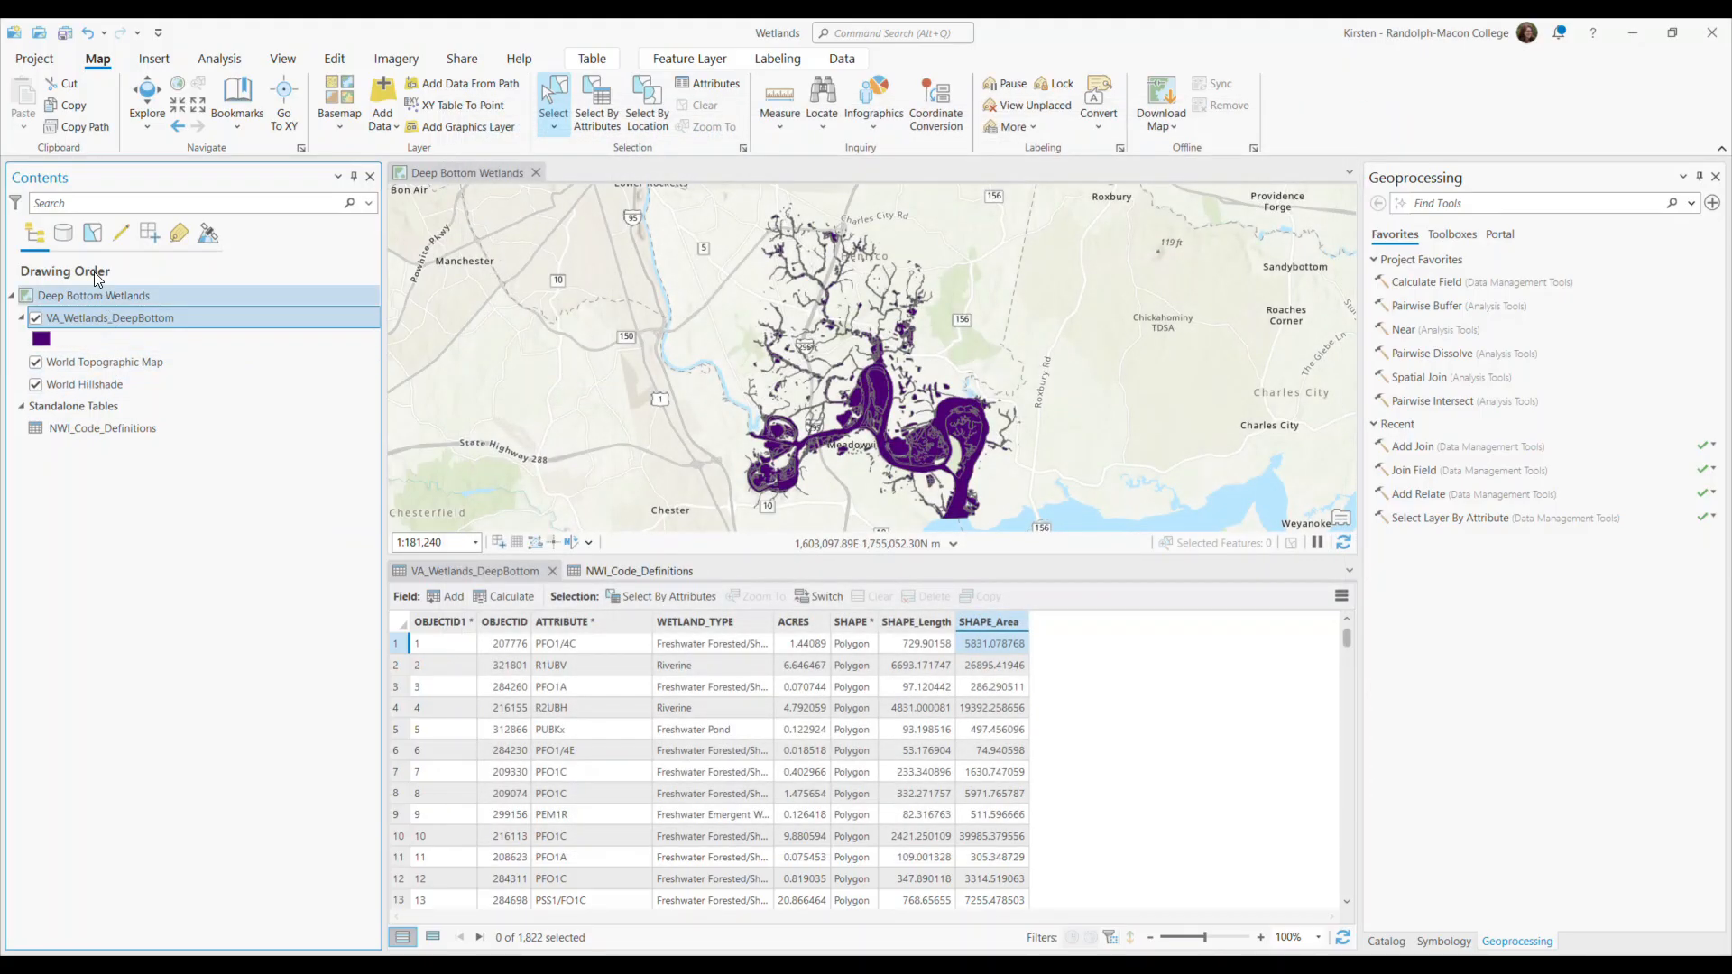
# List the map contents by data source with full paths readable, and inspect the NWI_DeepBottom.gdb geodatabase in the Catalog.
pyautogui.click(64, 234)
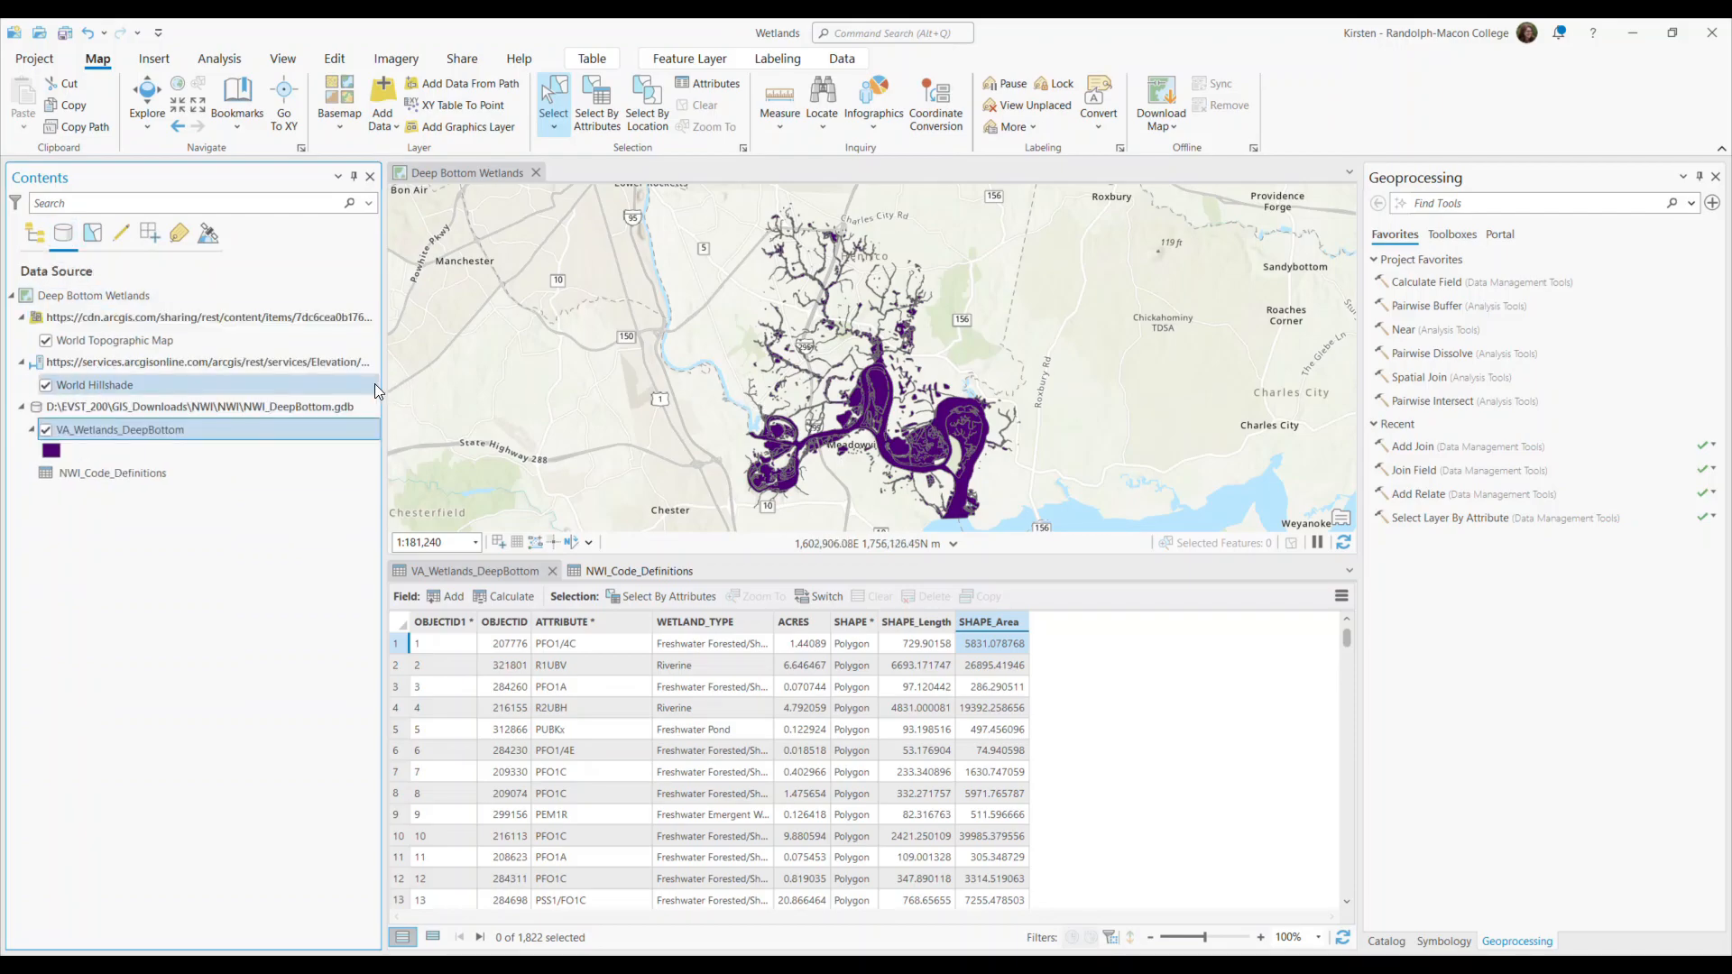
pyautogui.moveTo(385, 387); pyautogui.dragTo(601, 388)
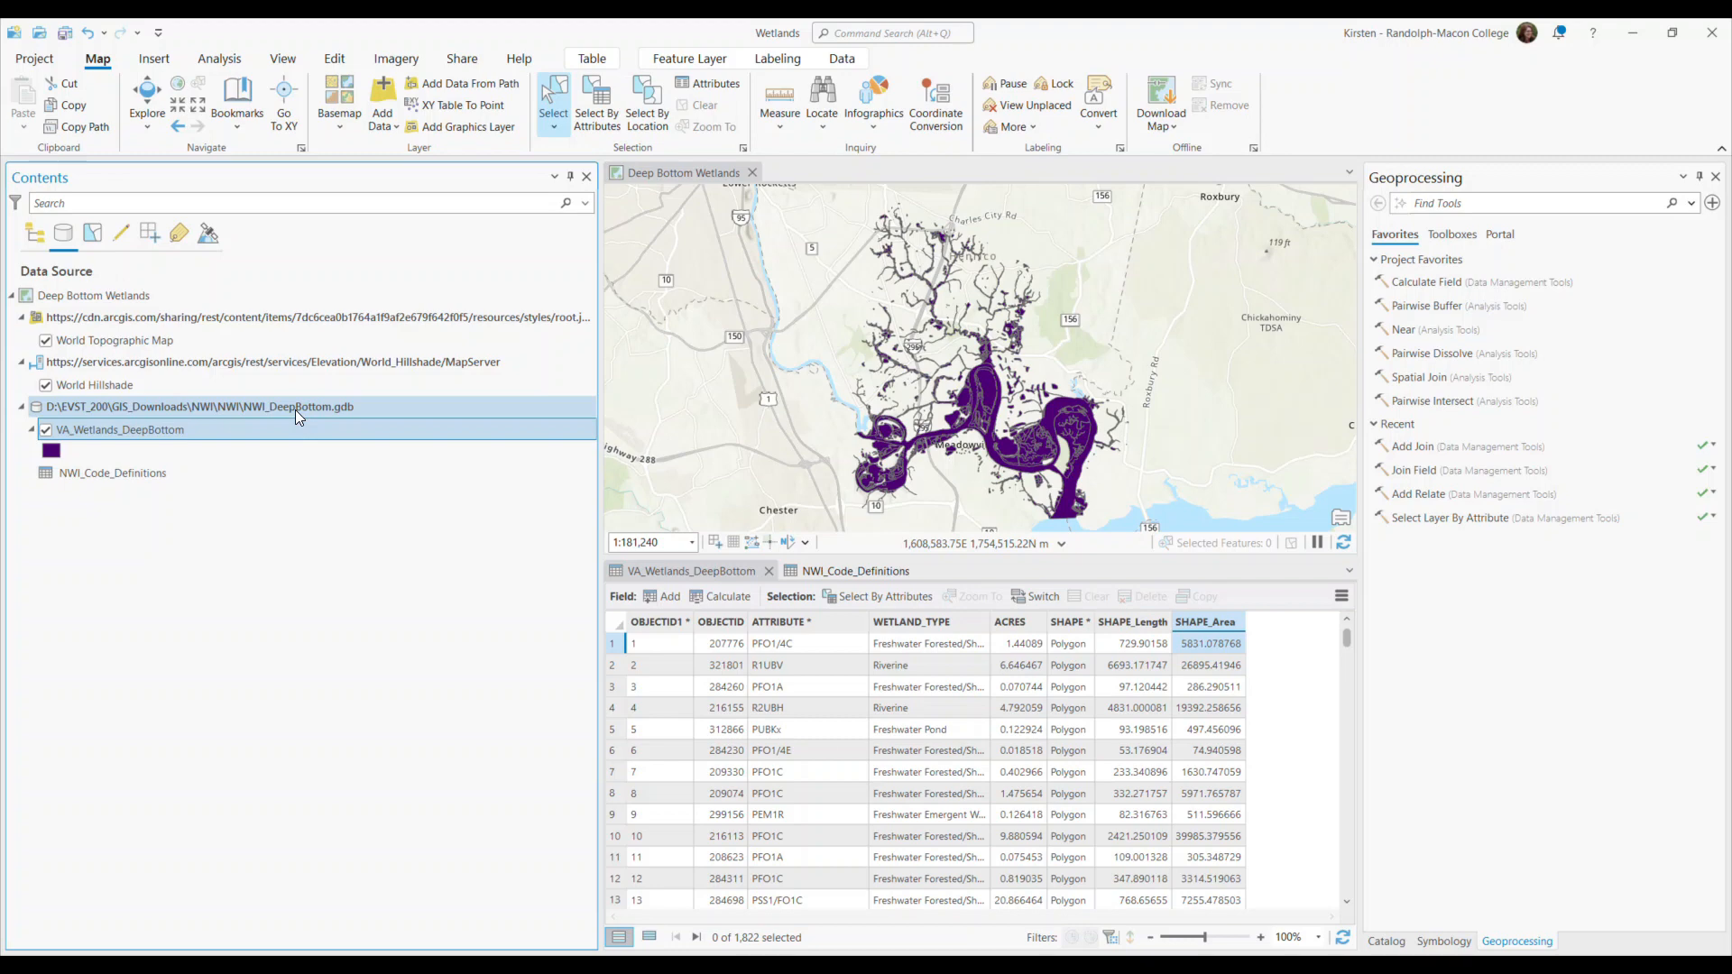
pyautogui.click(1394, 941)
pyautogui.moveTo(1590, 765)
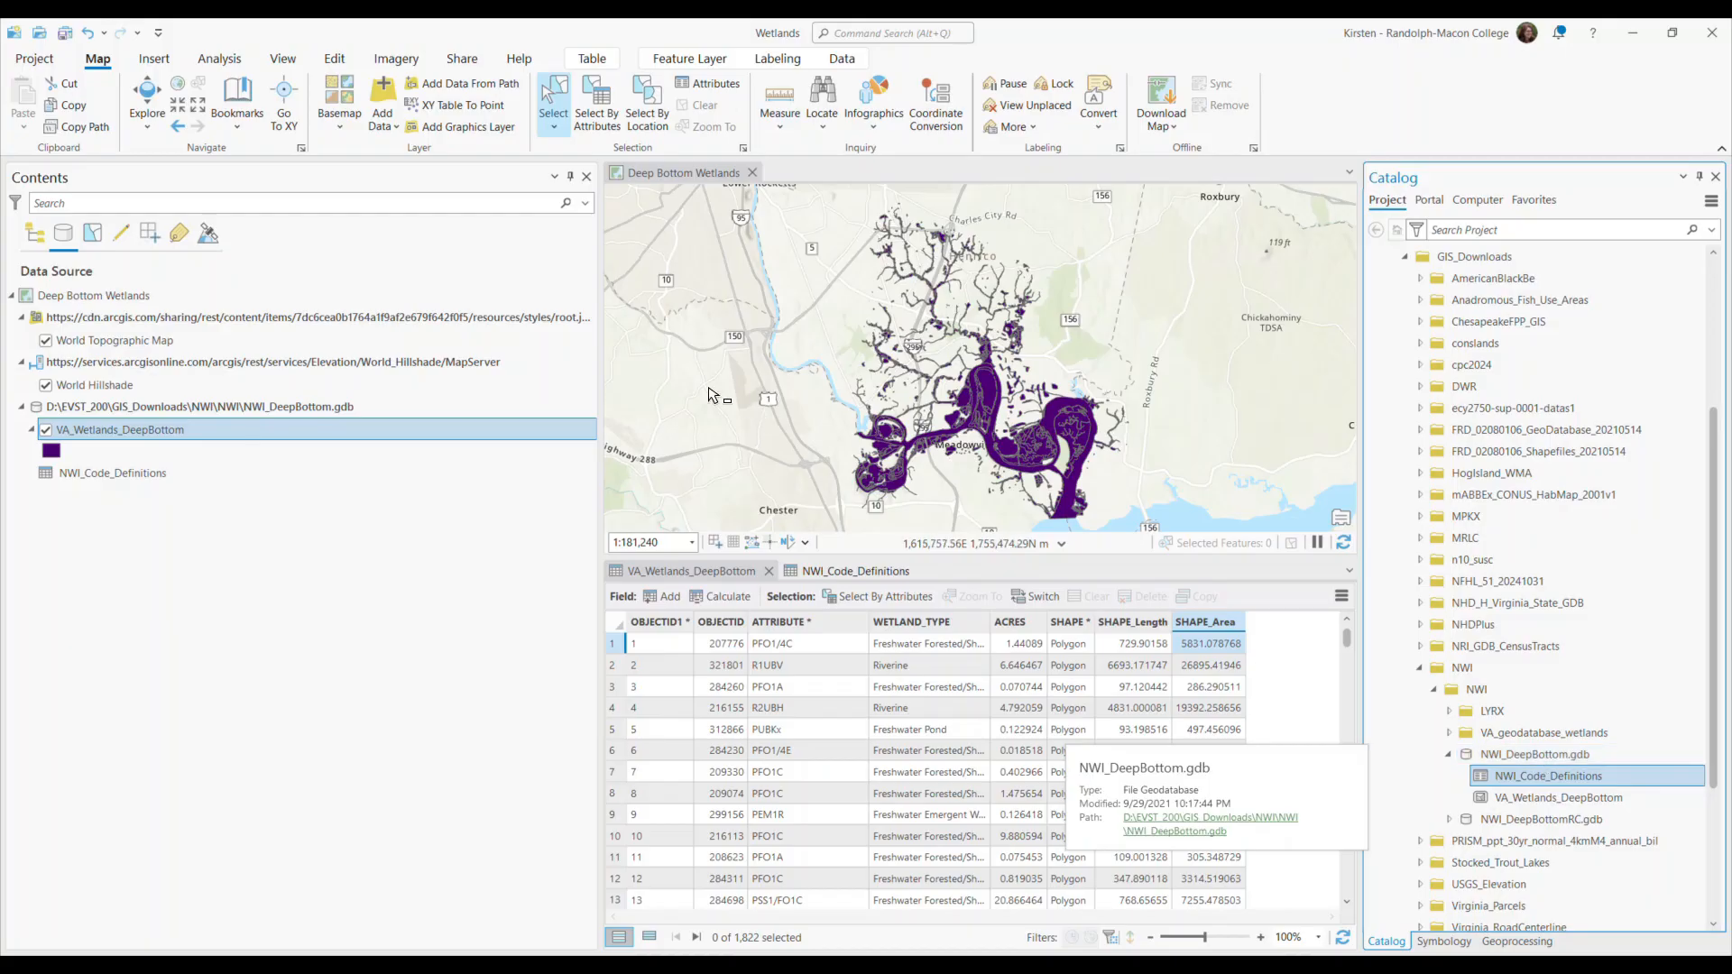
# Find and open the Create Relationship Class geoprocessing tool, and check the contents of NWI_DeepBottom.gdb in the Catalog.
pyautogui.moveTo(600, 422); pyautogui.dragTo(377, 422)
pyautogui.click(1517, 940)
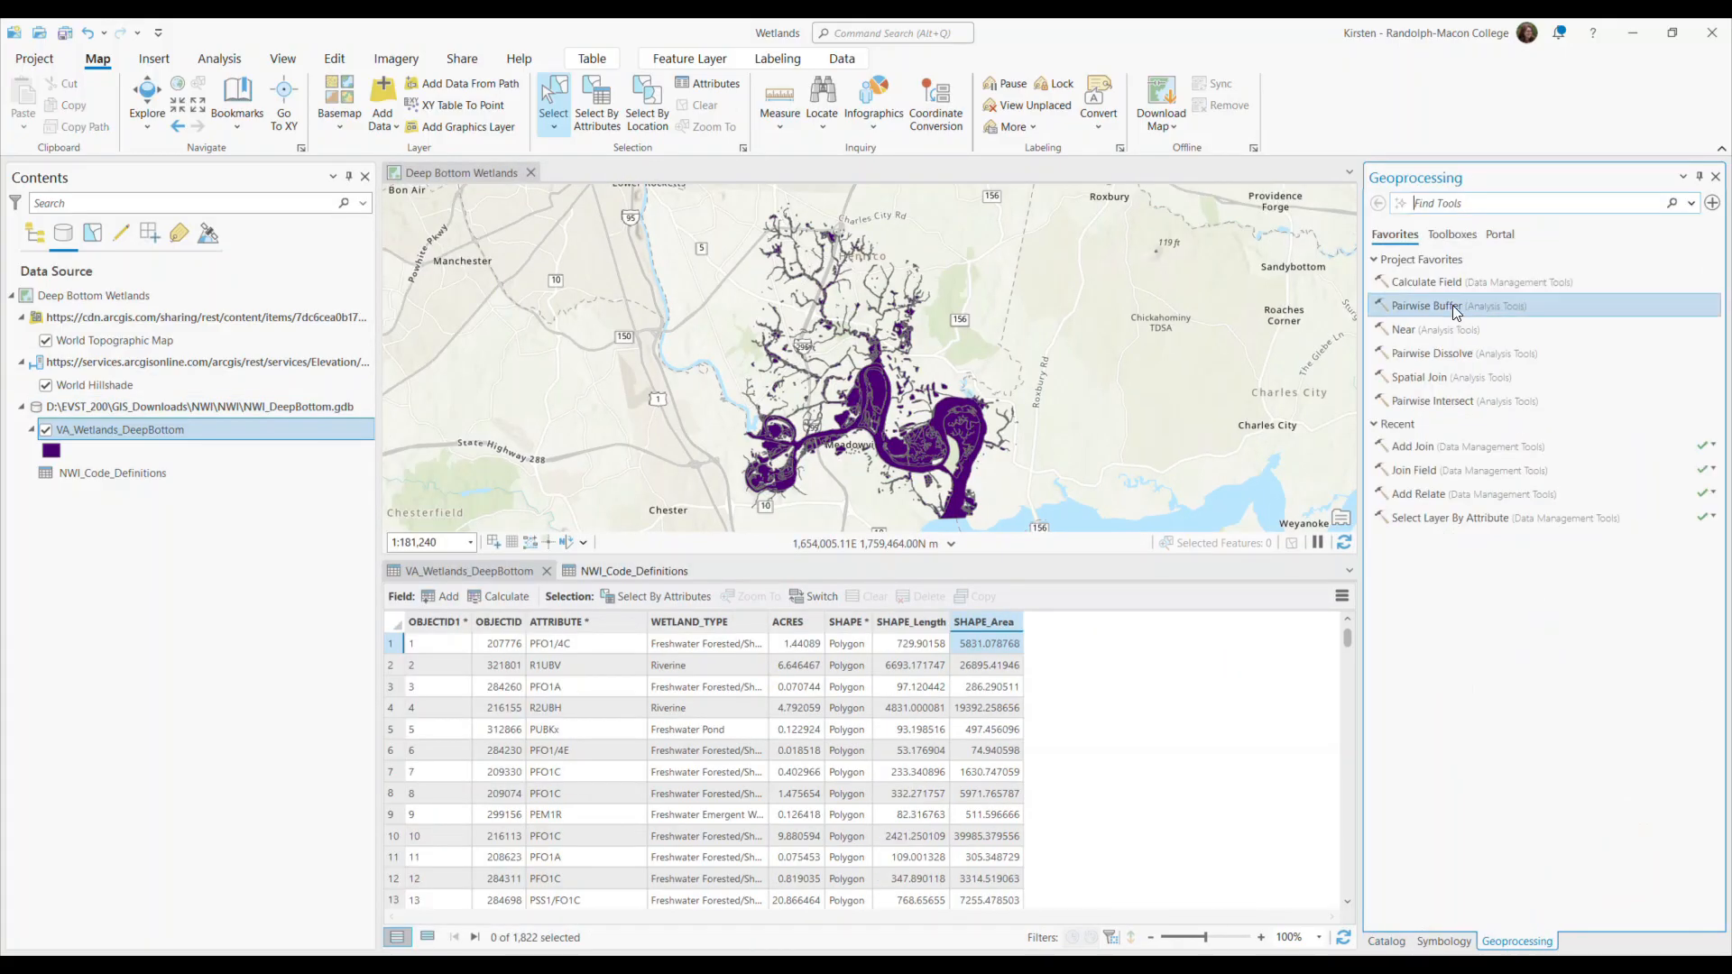
pyautogui.write('creat')
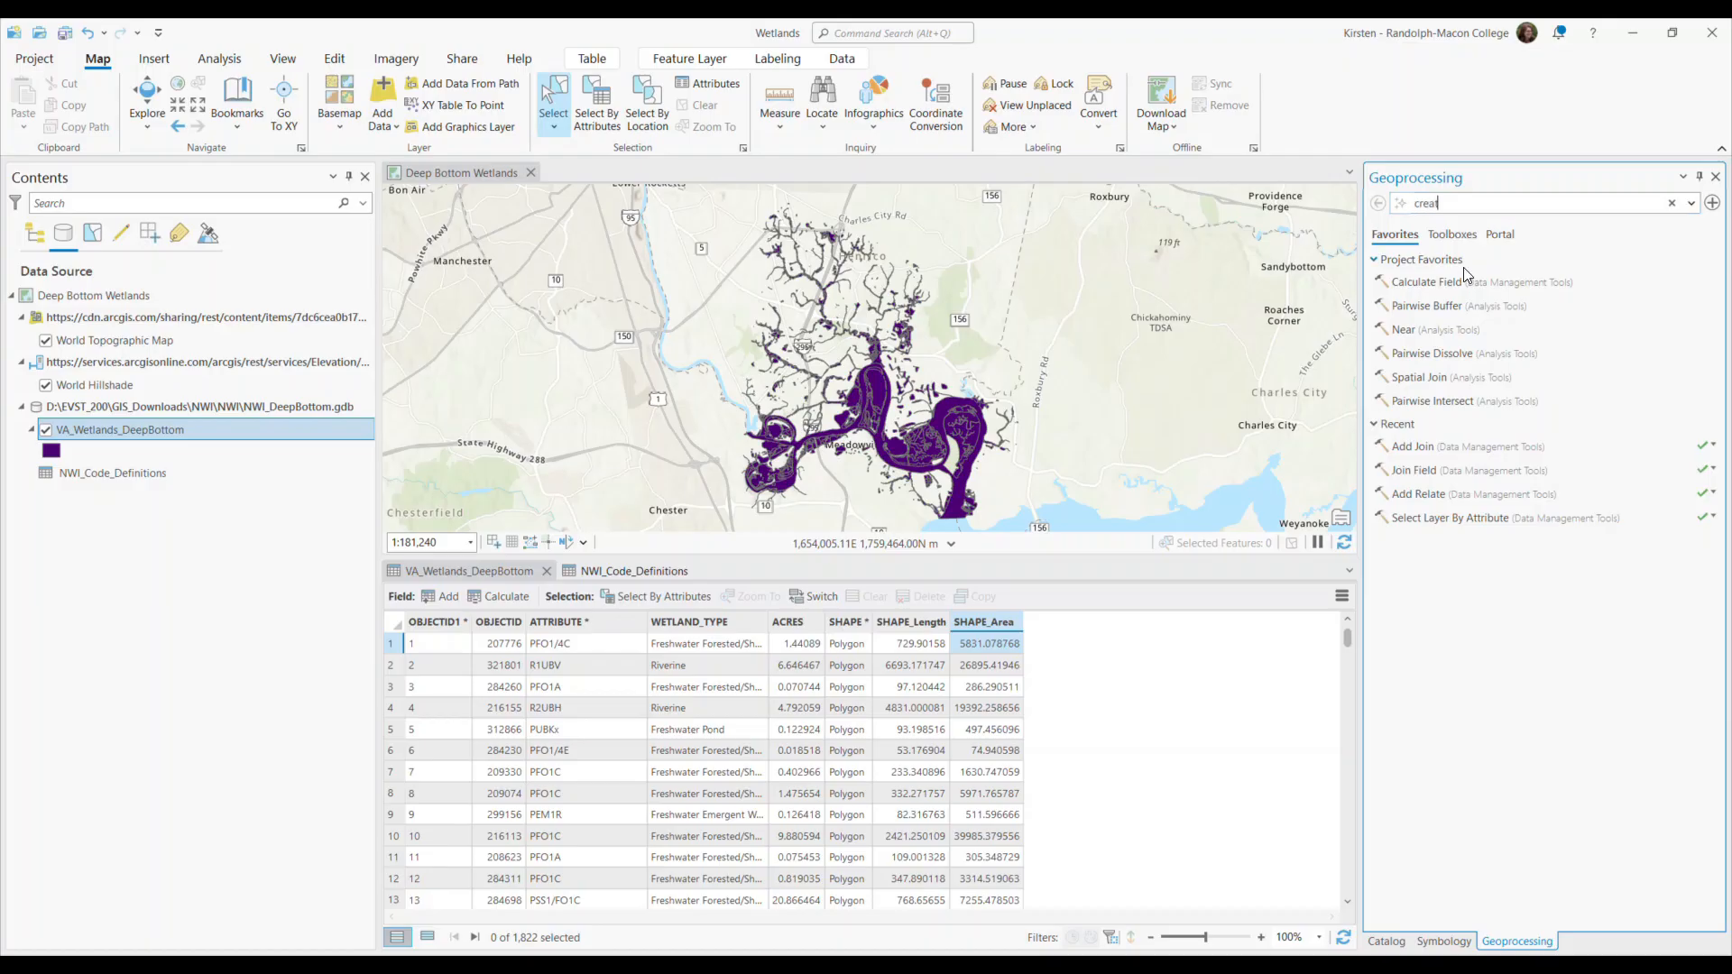
pyautogui.write('e relationship')
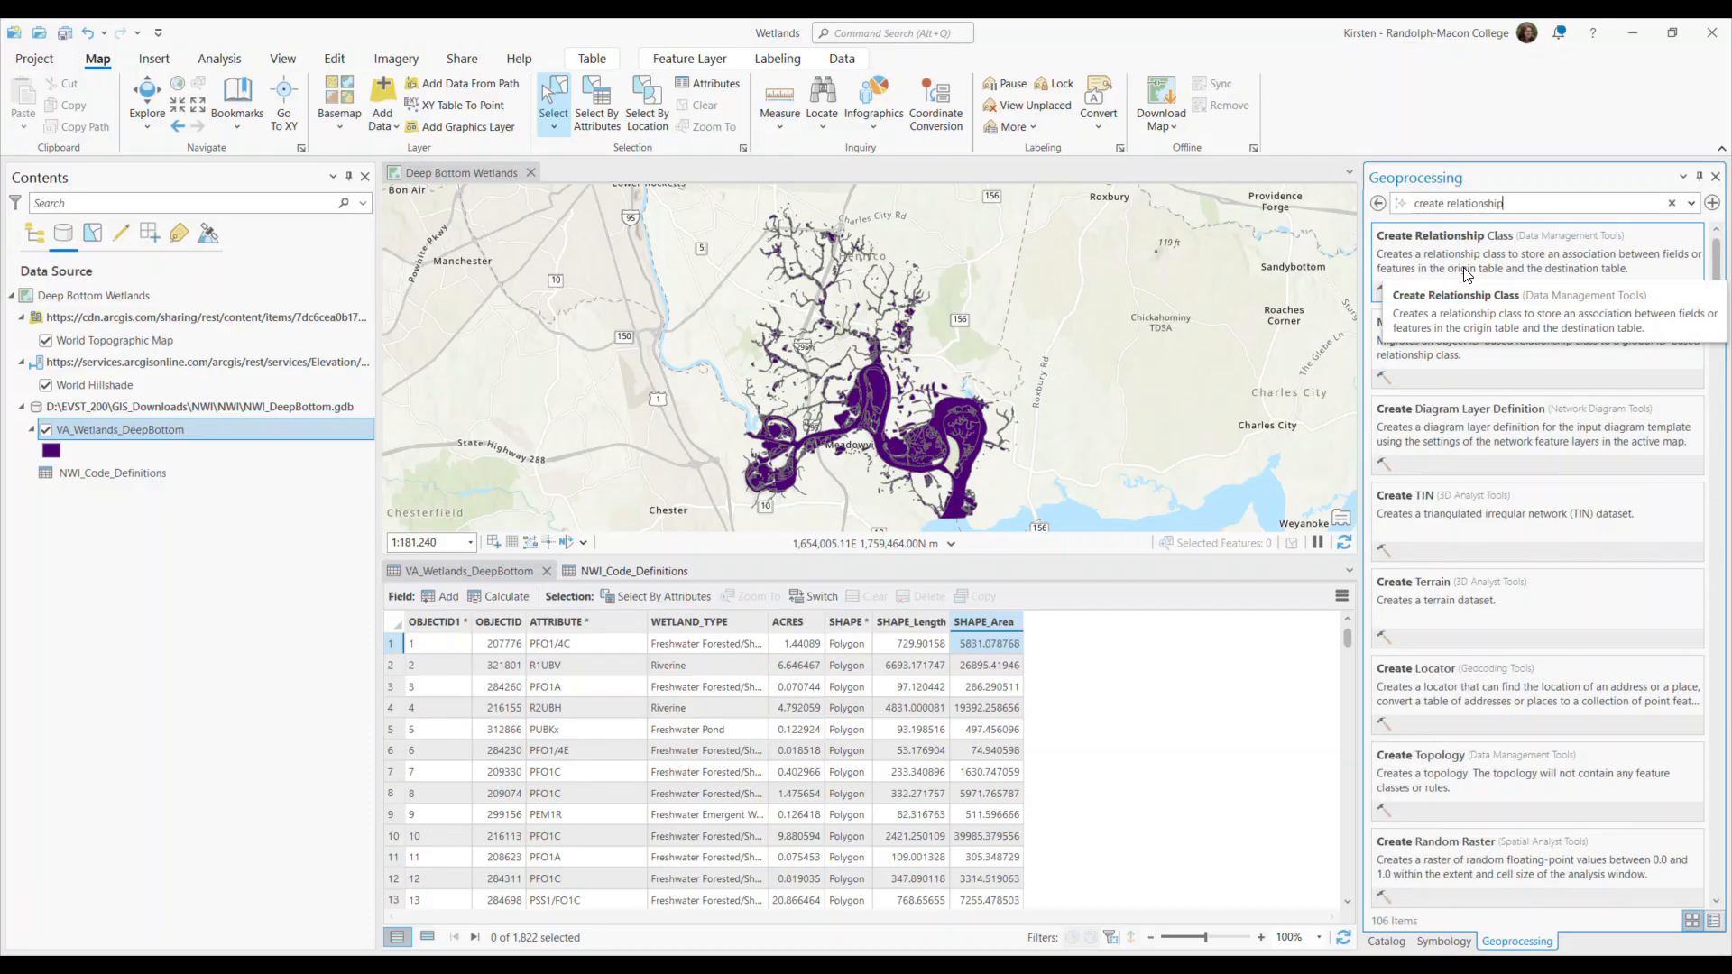
pyautogui.click(1468, 275)
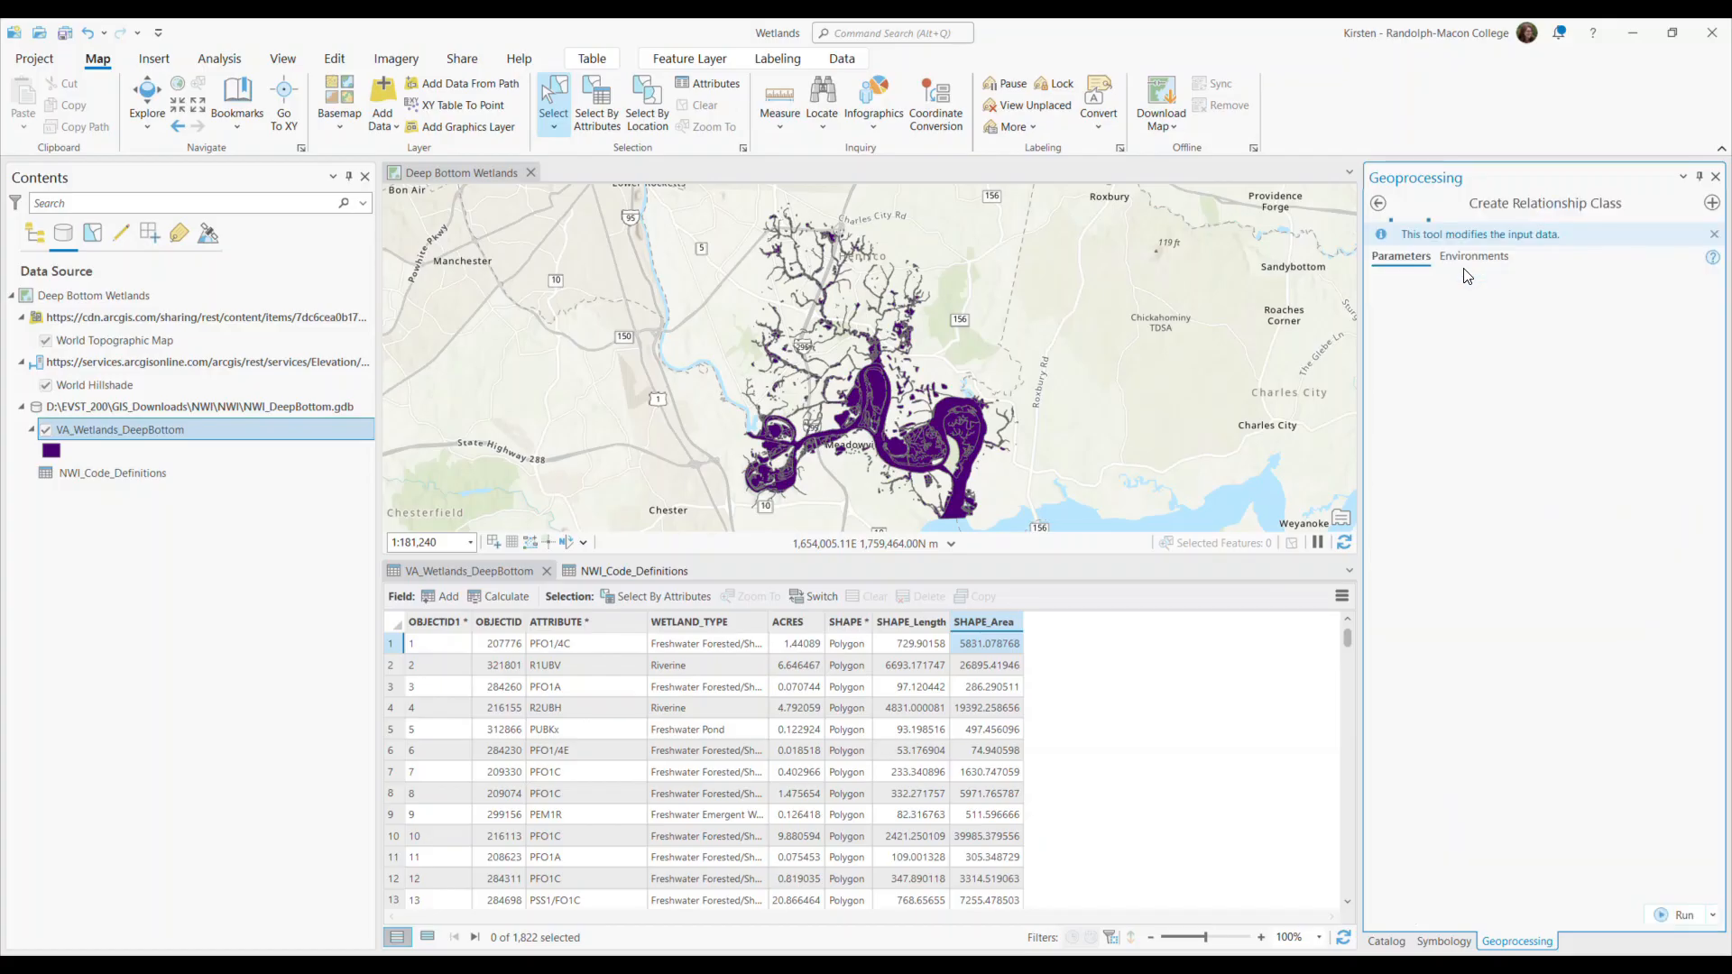
pyautogui.click(1380, 940)
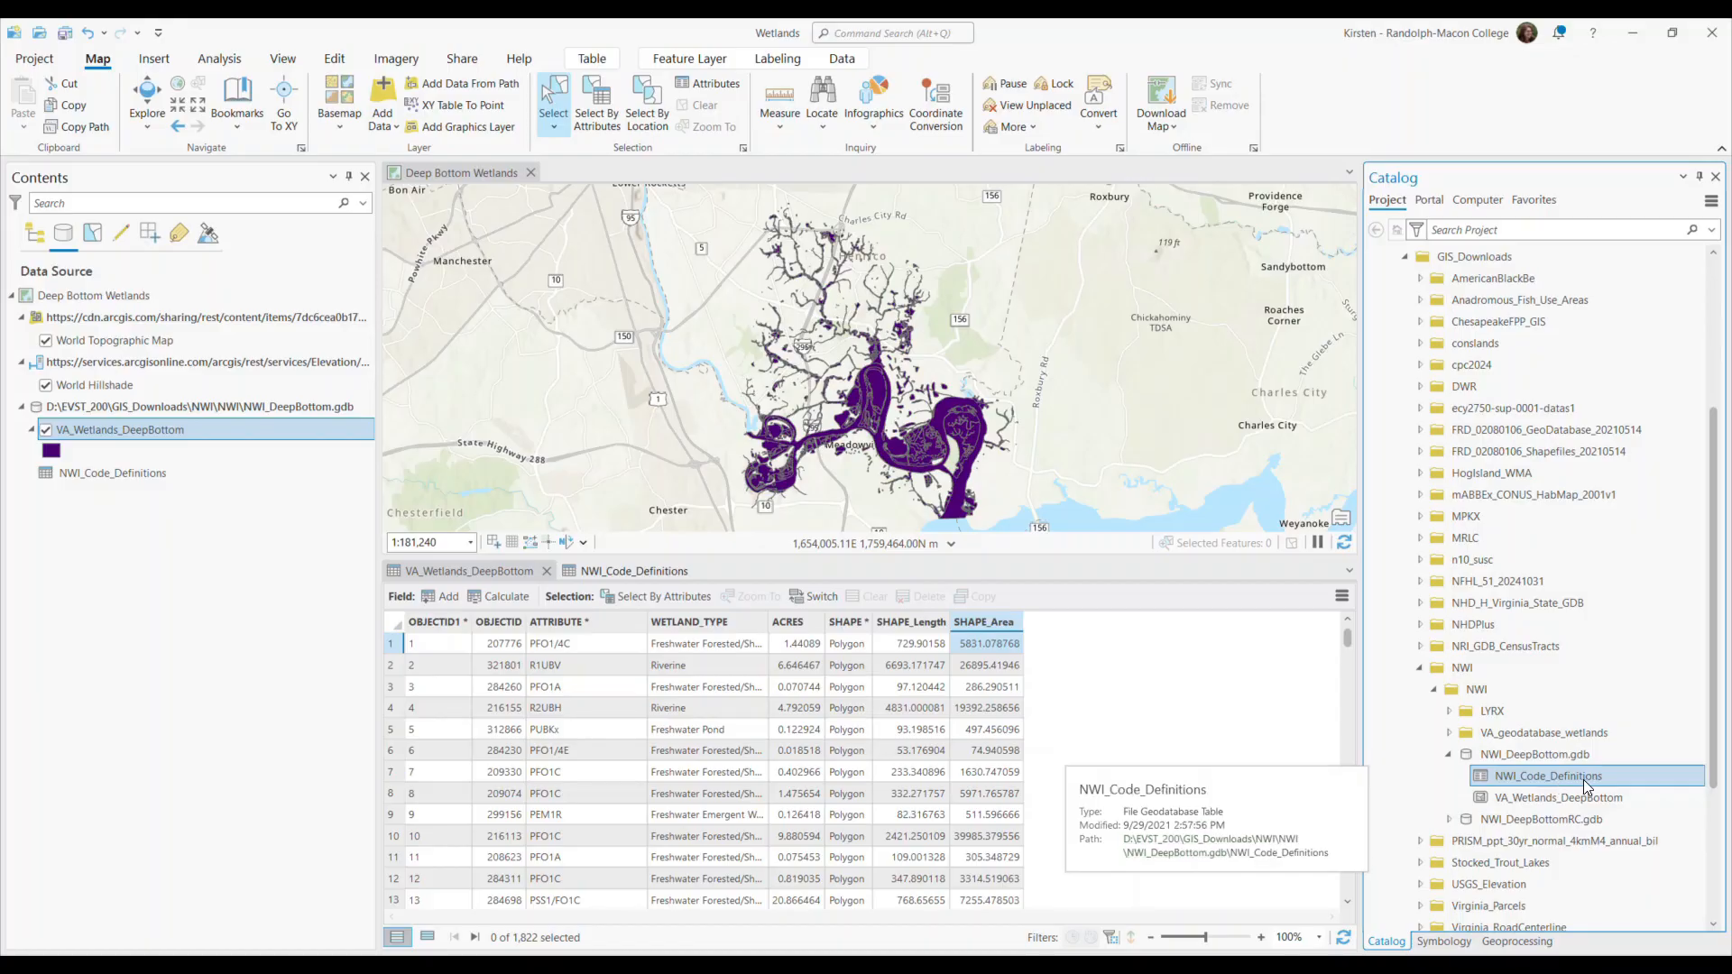
pyautogui.moveTo(1550, 805)
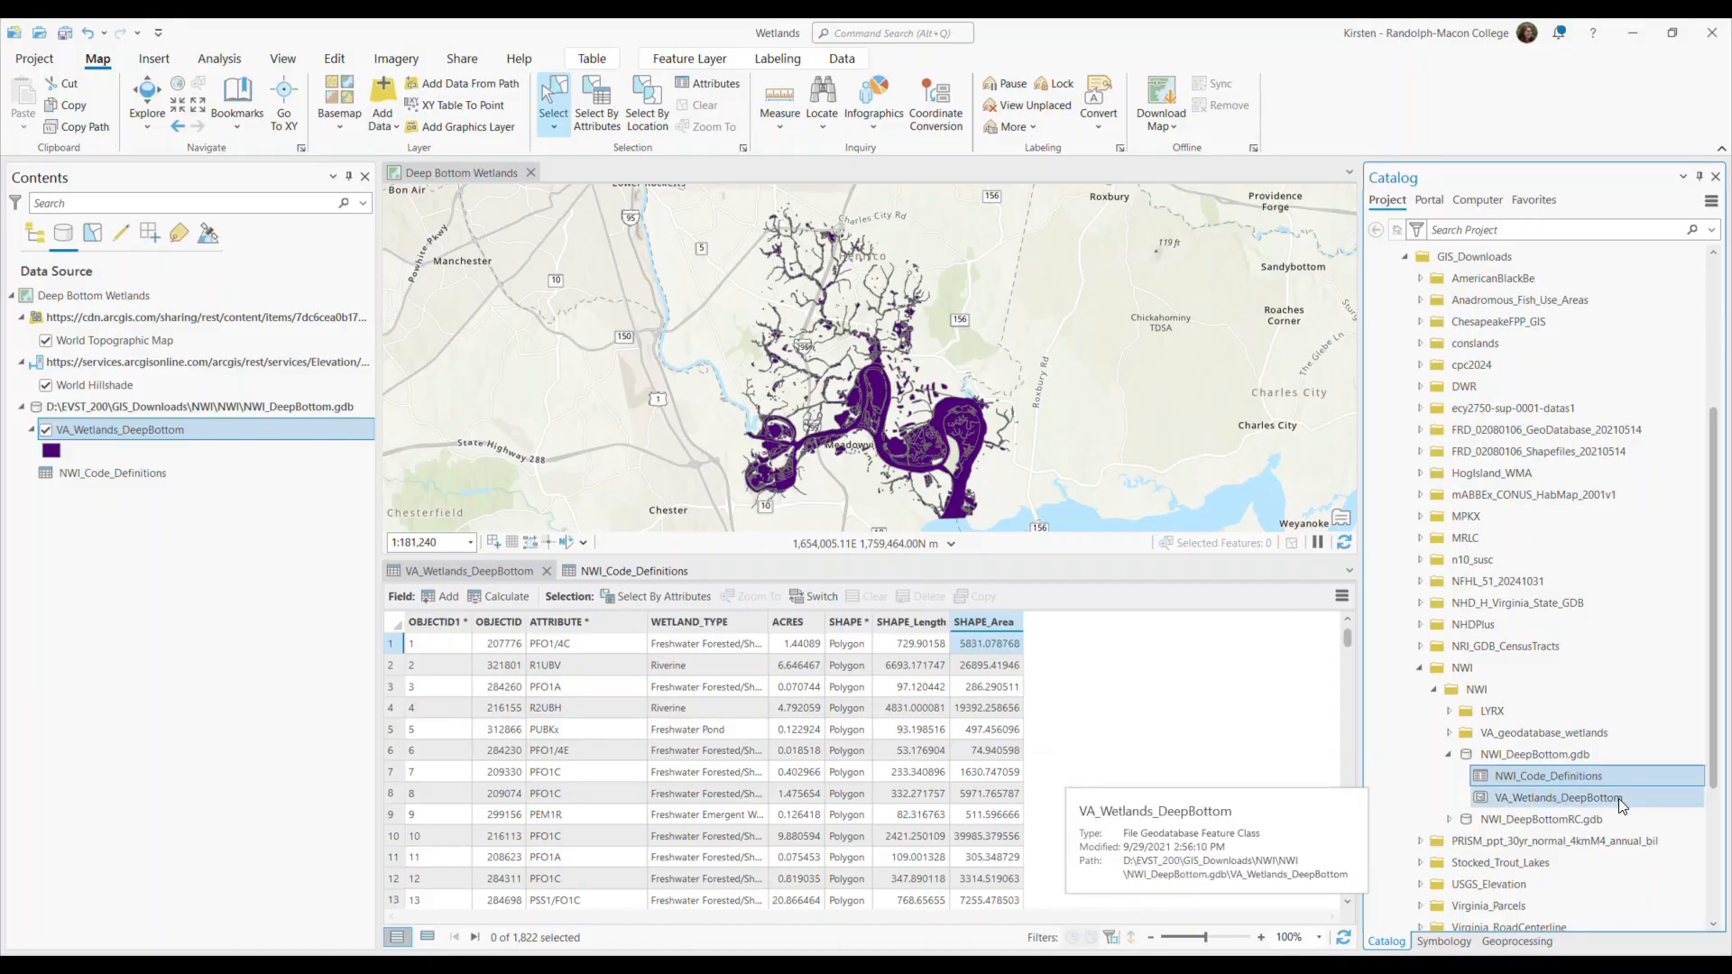
pyautogui.click(1518, 942)
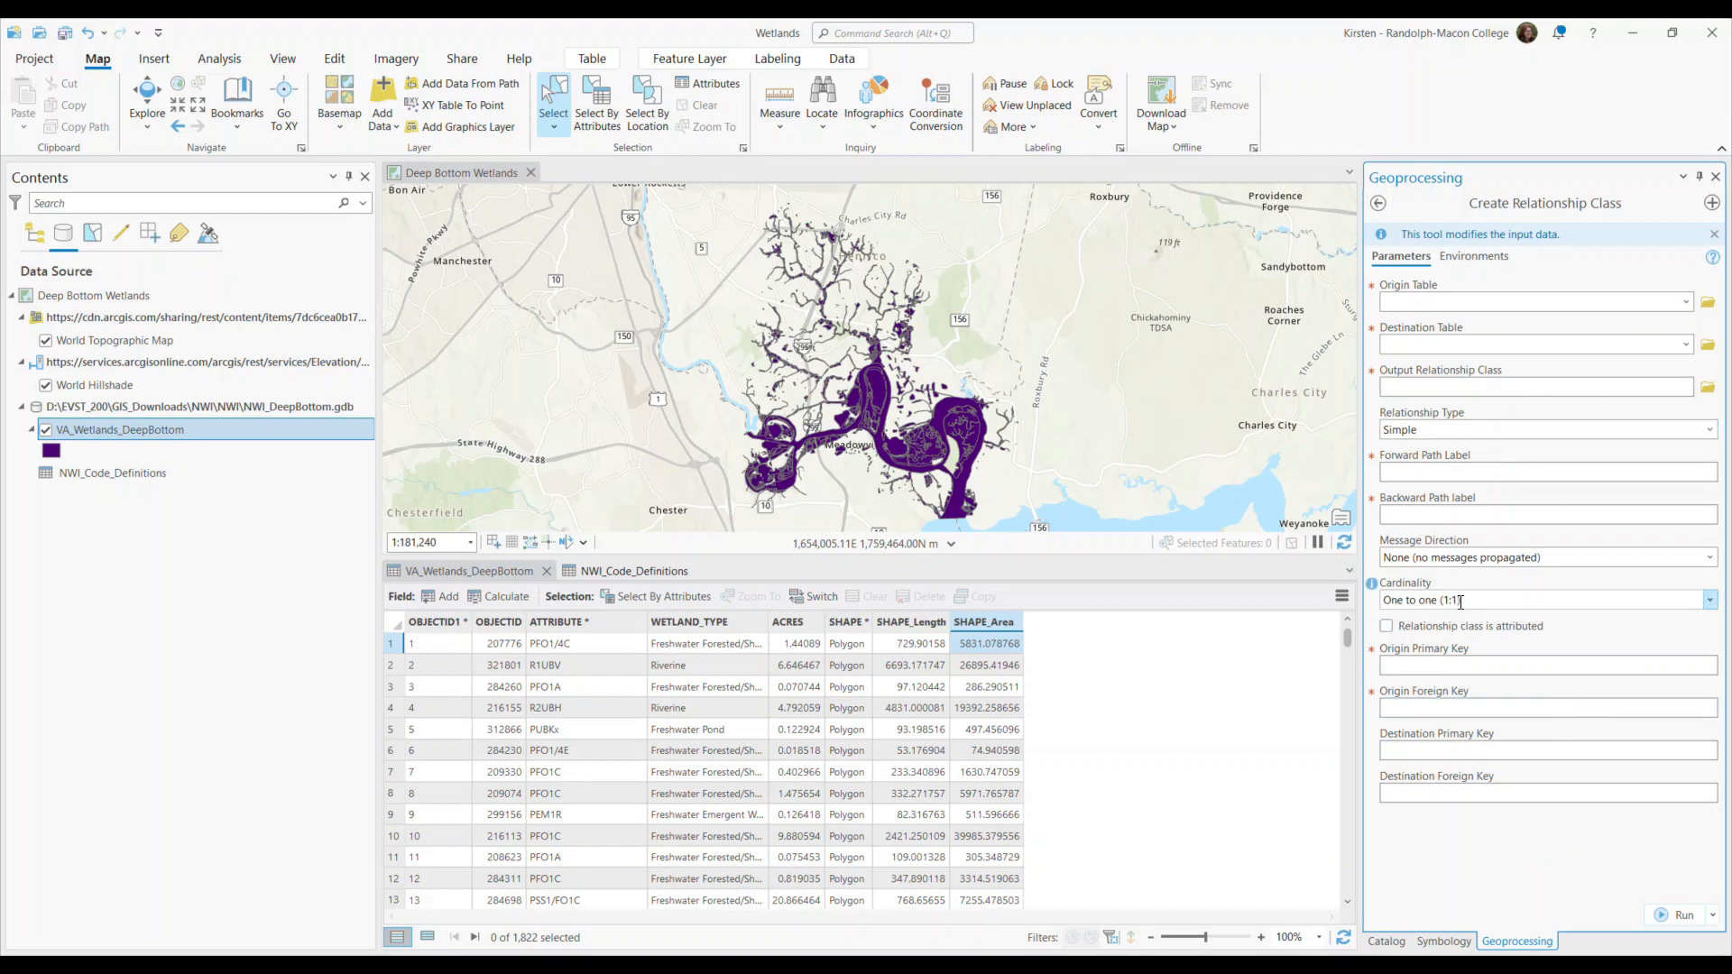
# Compare the VA_Wetlands_DeepBottom and NWI_Code_Definitions tables, and set the relationship class cardinality to One to many (1:M).
pyautogui.click(464, 572)
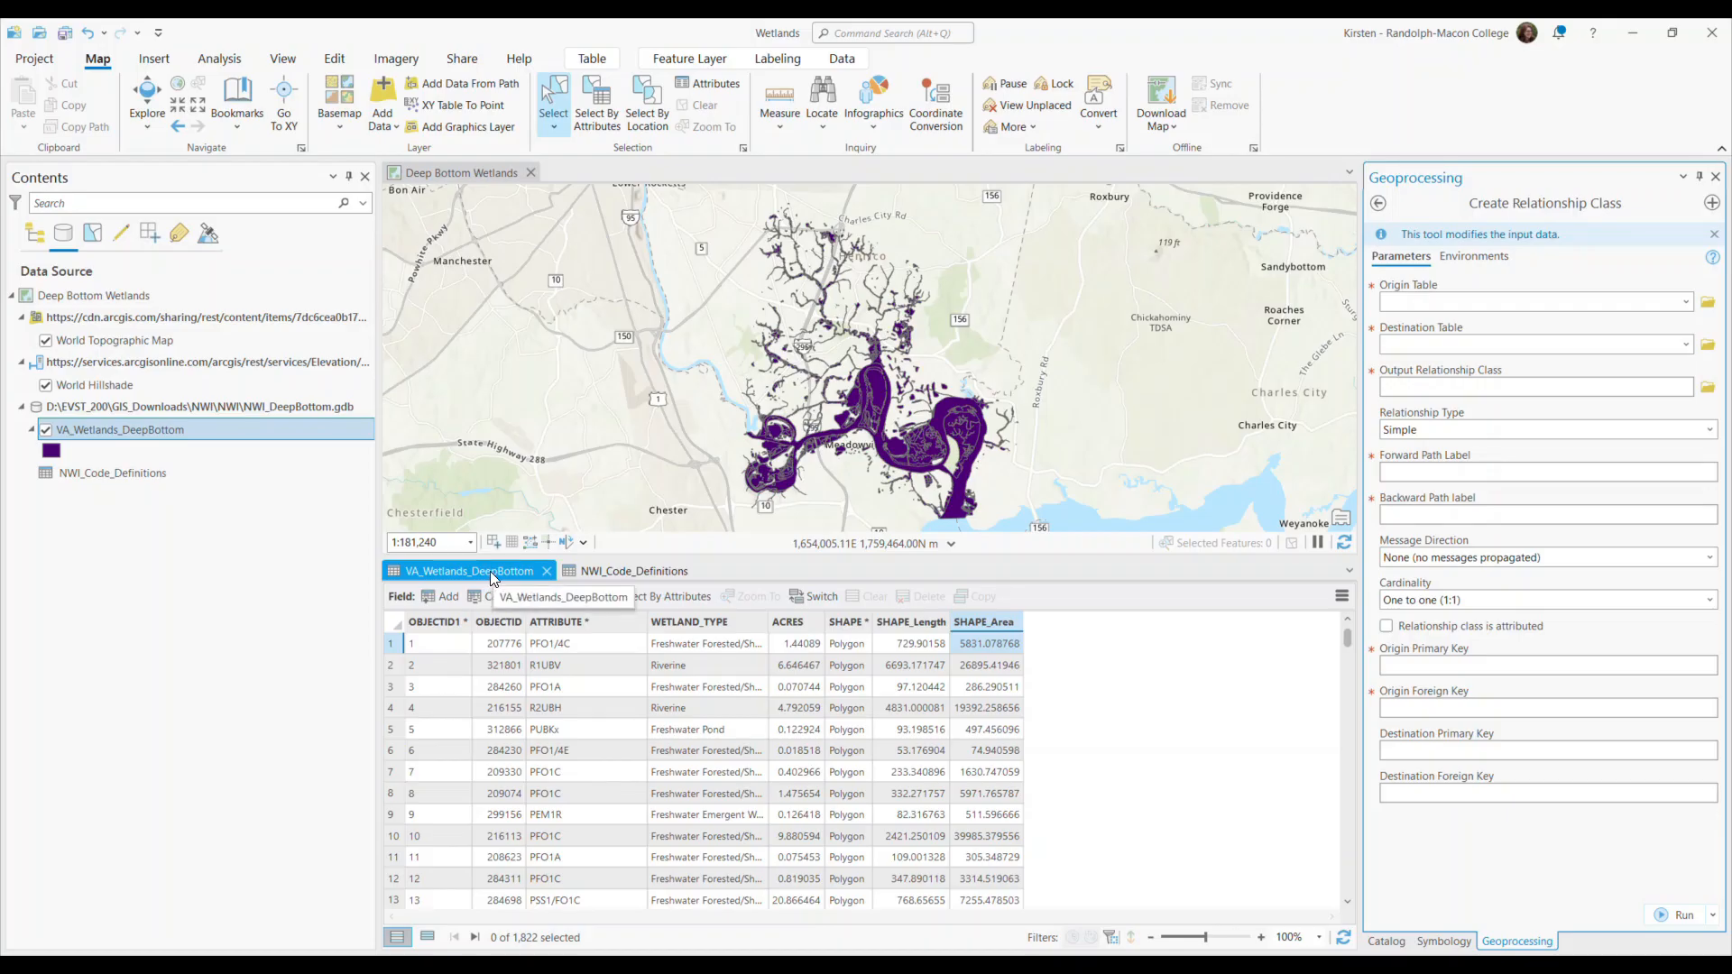
pyautogui.click(613, 570)
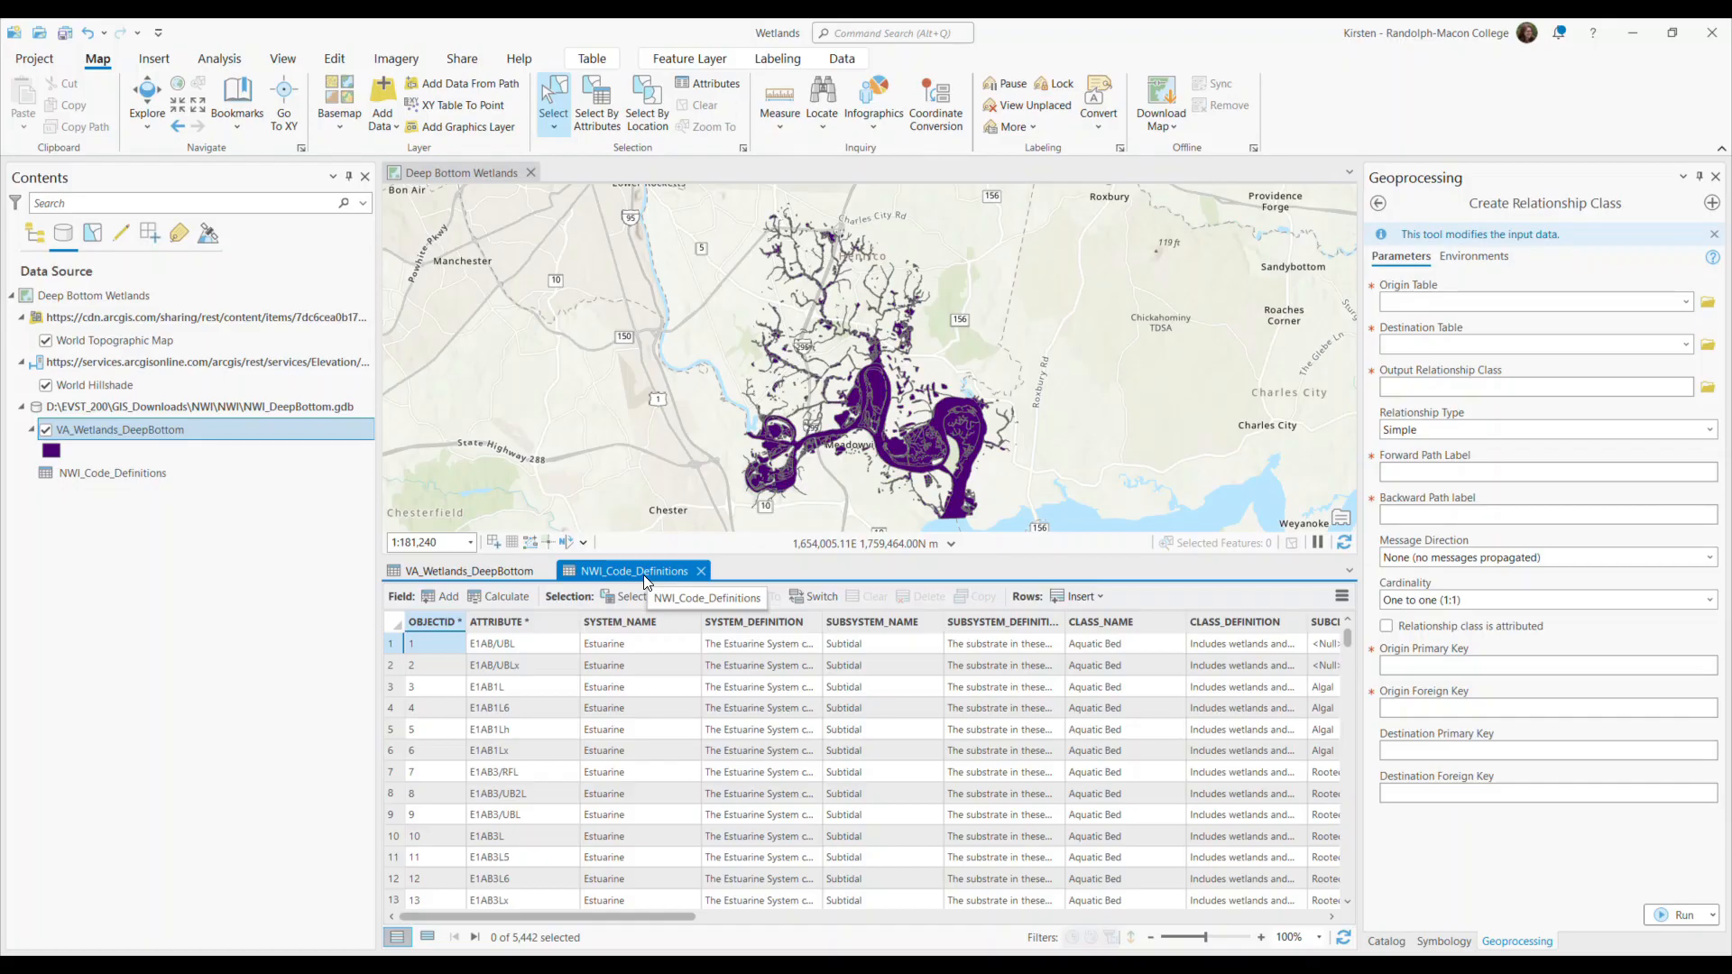
pyautogui.click(1709, 602)
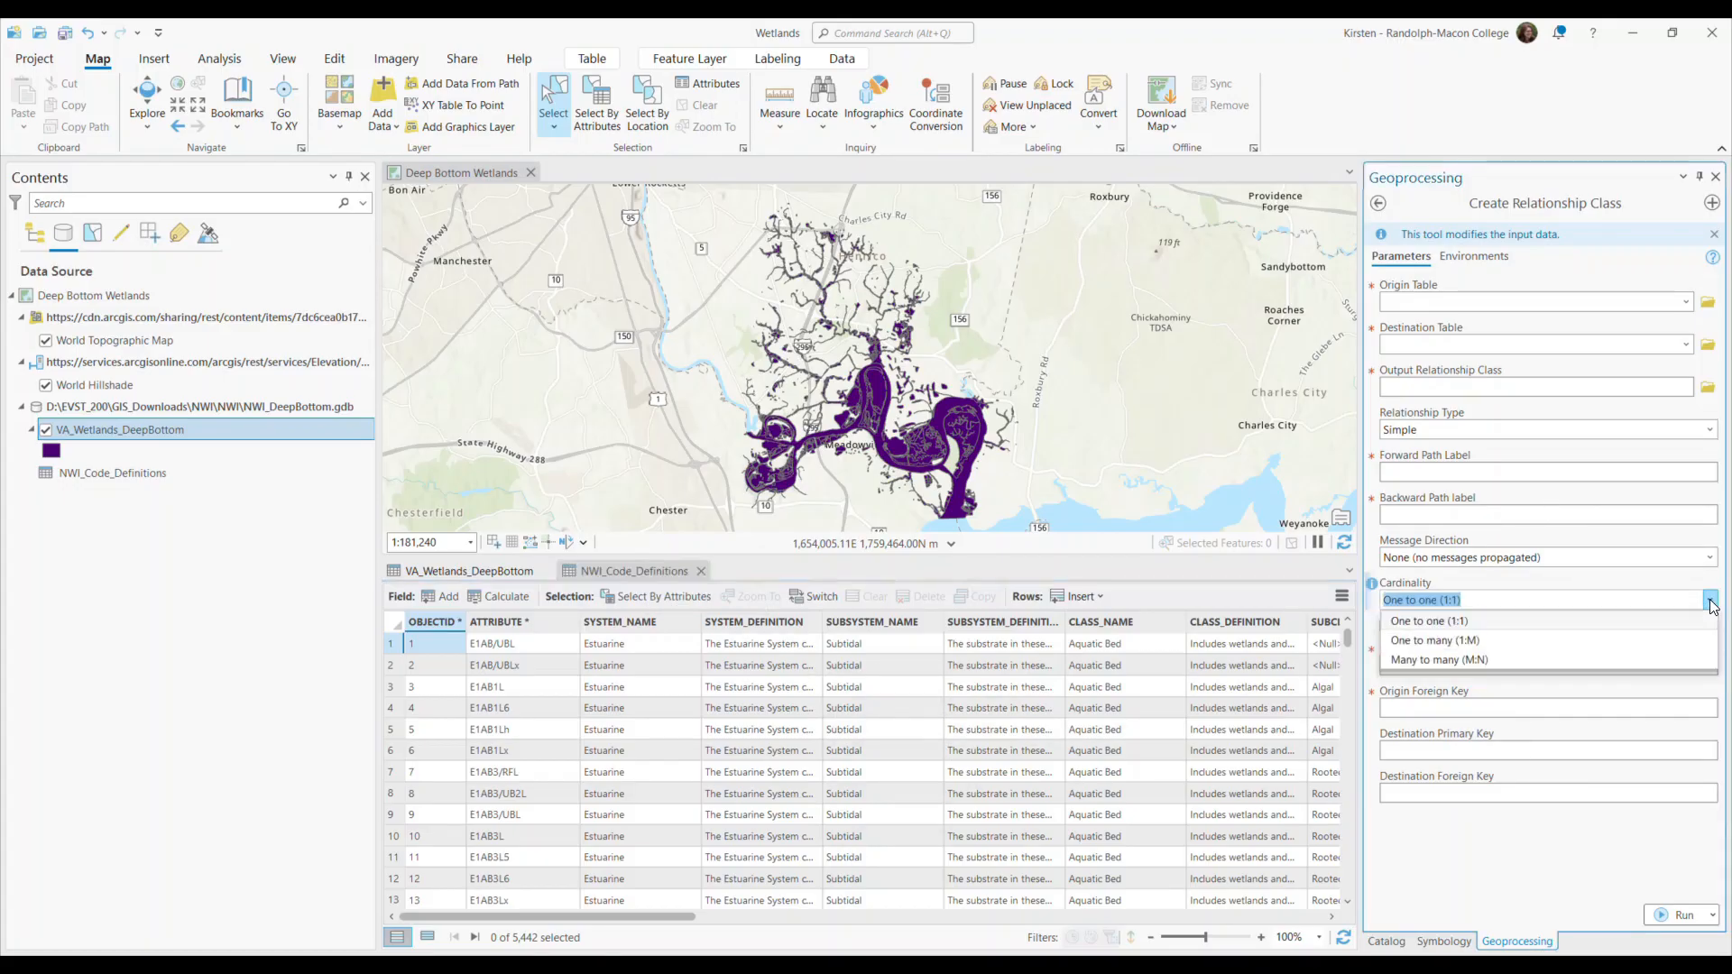
pyautogui.click(1438, 642)
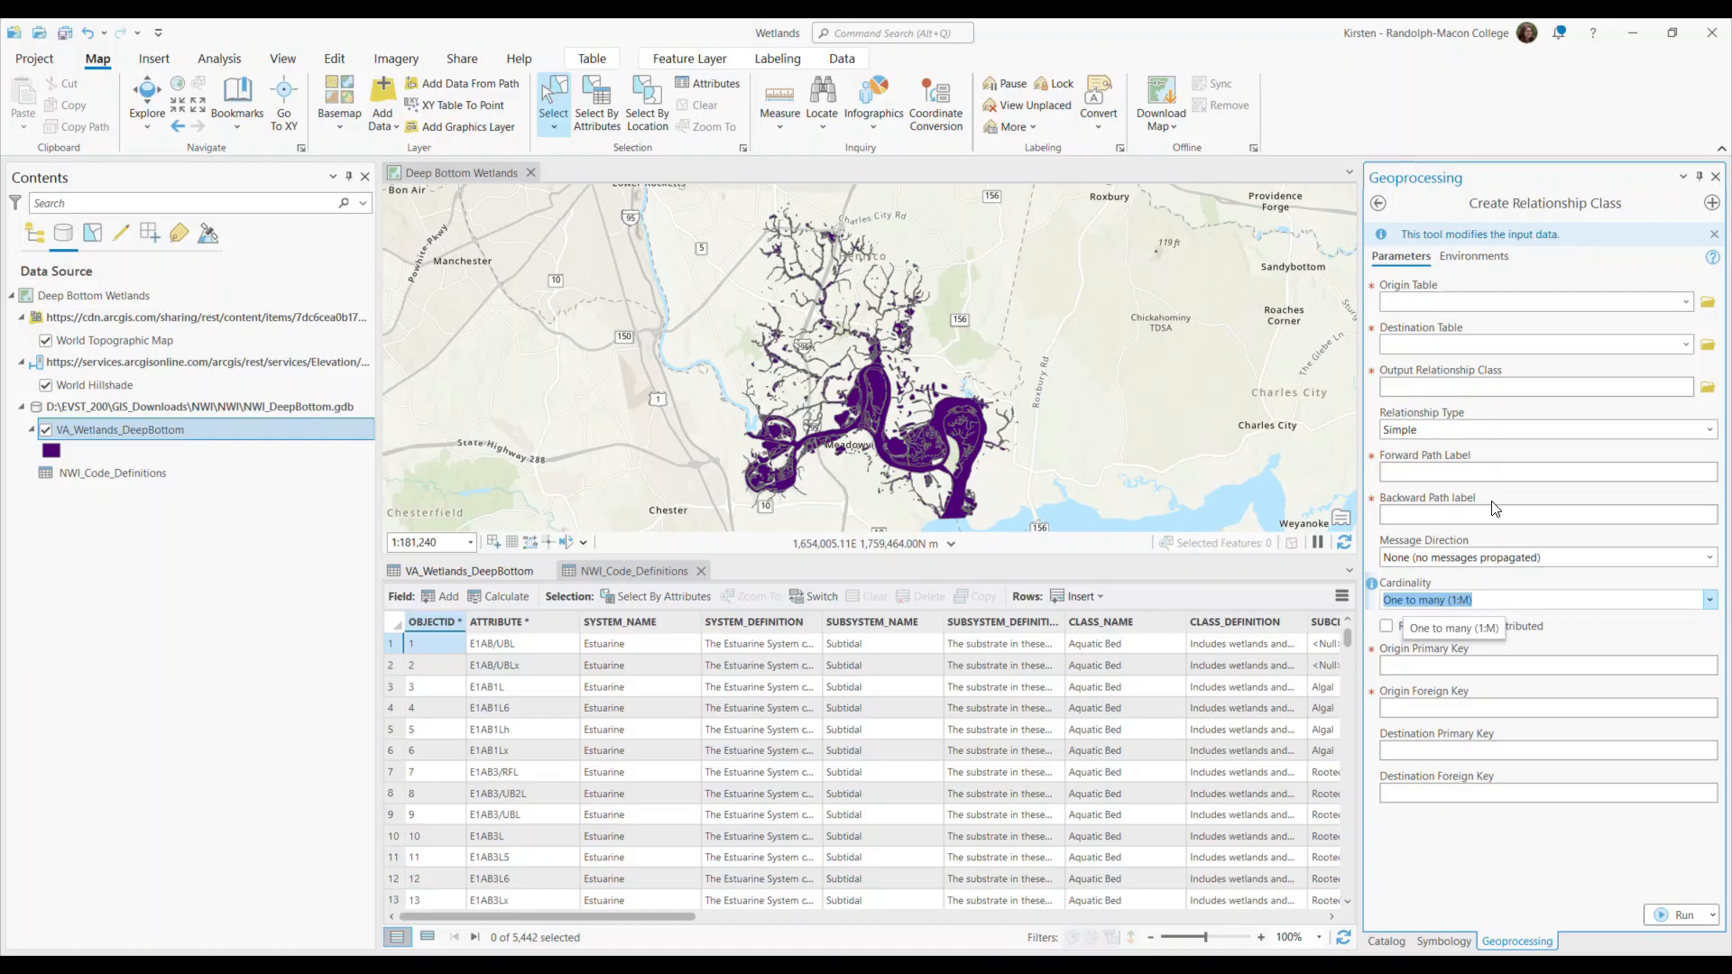
# Set NWI_Code_Definitions as the origin table and VA_Wetlands_DeepBottom as the destination table of the relationship class.
pyautogui.click(1687, 307)
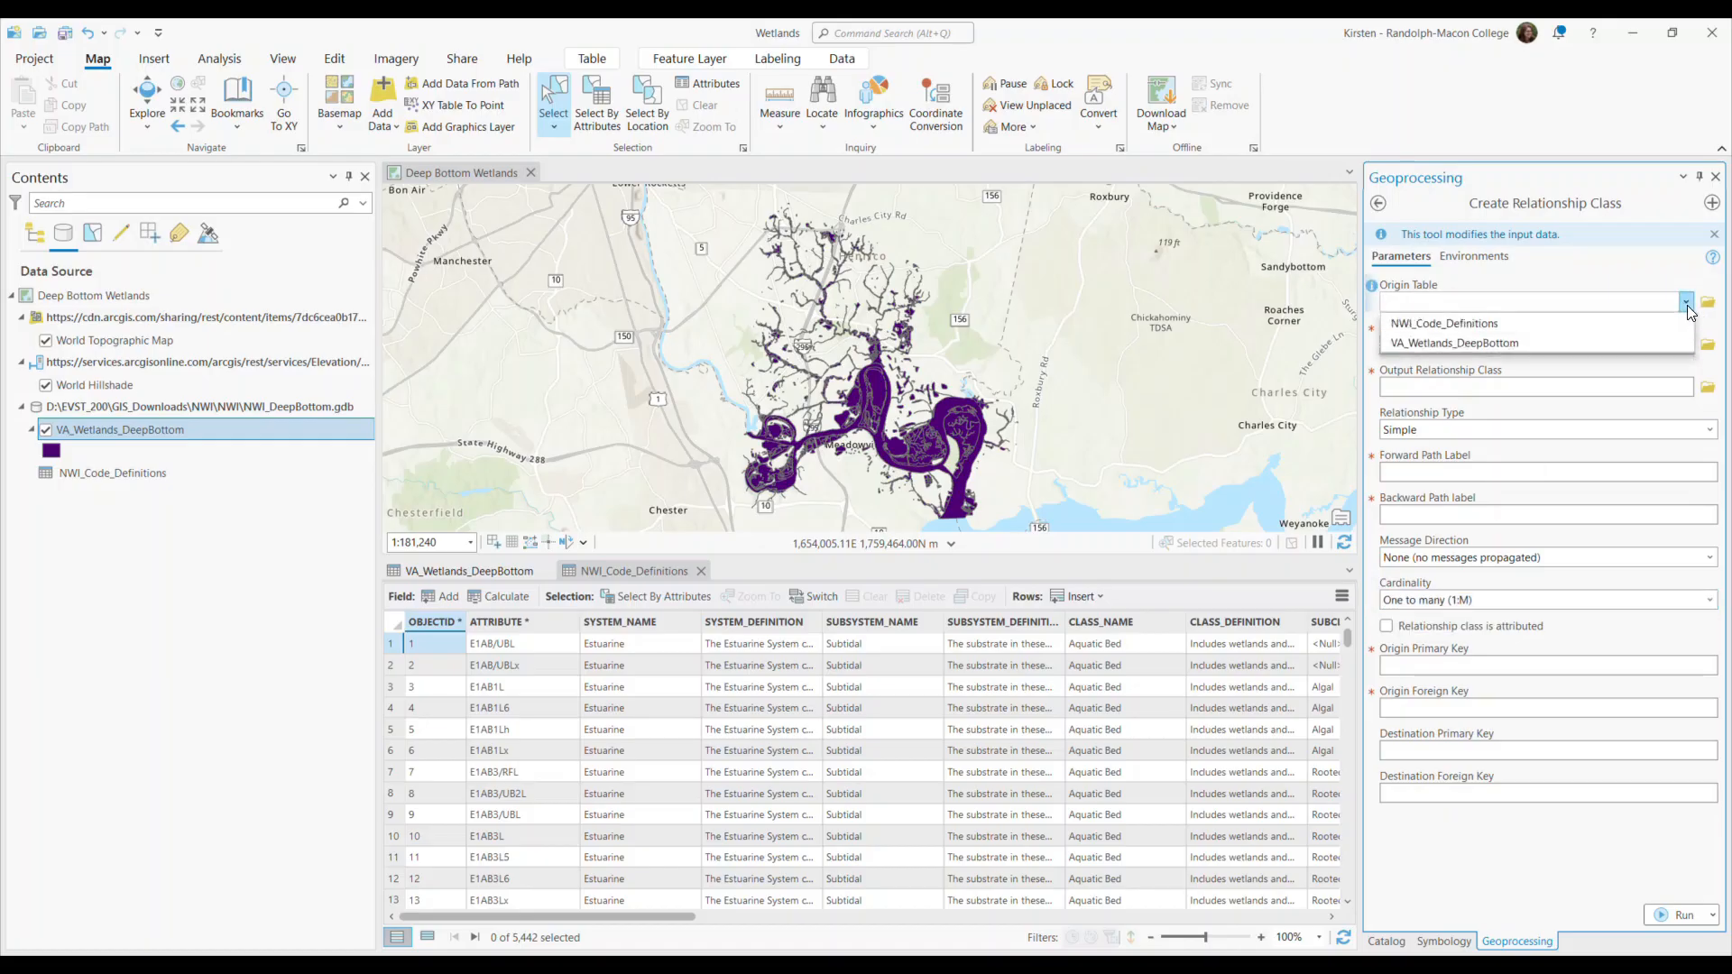
pyautogui.click(1502, 325)
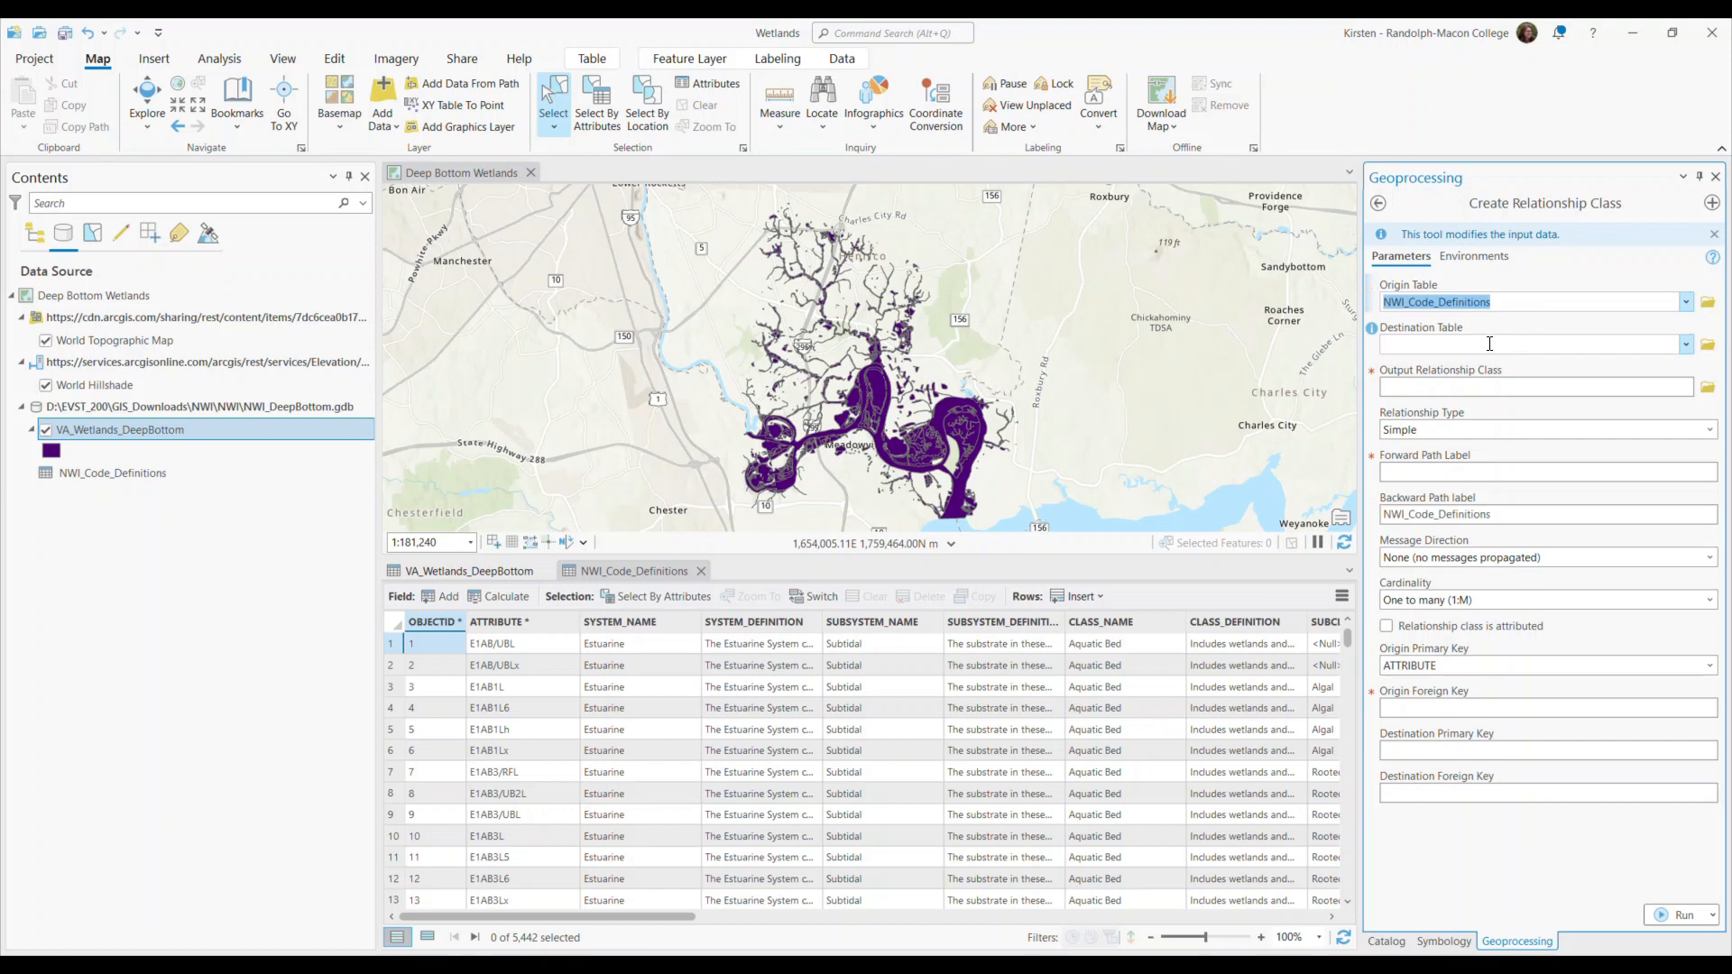
pyautogui.click(1685, 343)
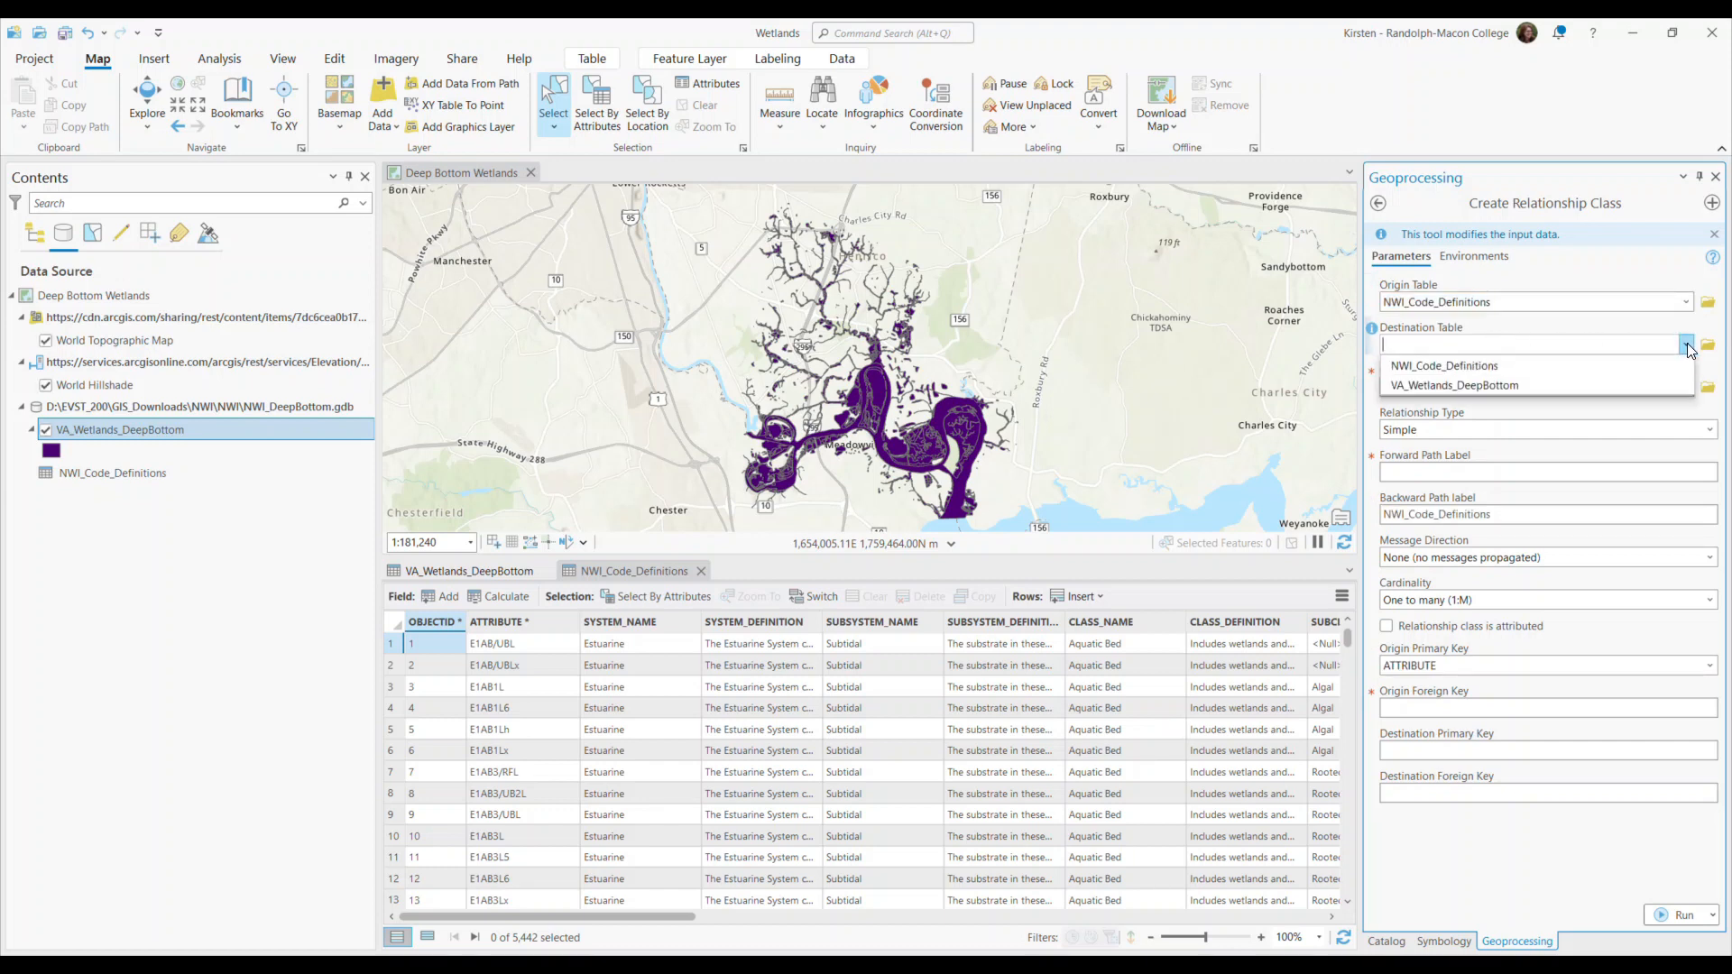
pyautogui.click(1479, 384)
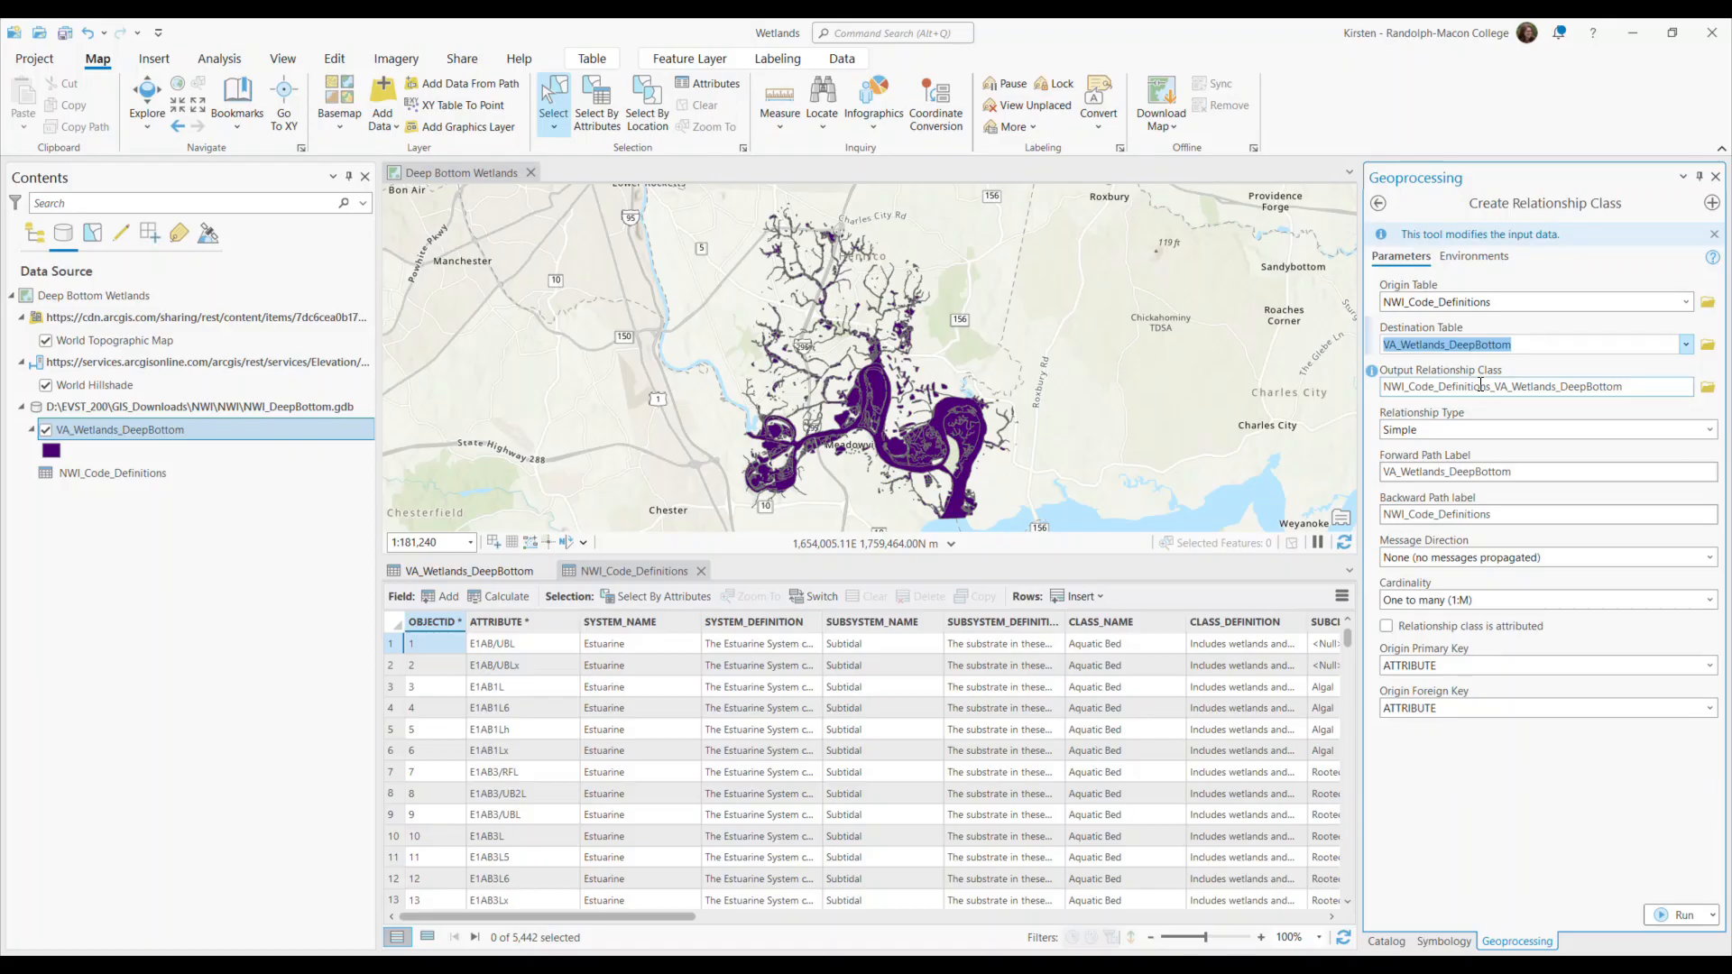
# Browse for the output relationship class location and choose NWI_DeepBottom.gdb under EVST_200, GIS_Downloads, NWI, NWI.
pyautogui.click(1707, 388)
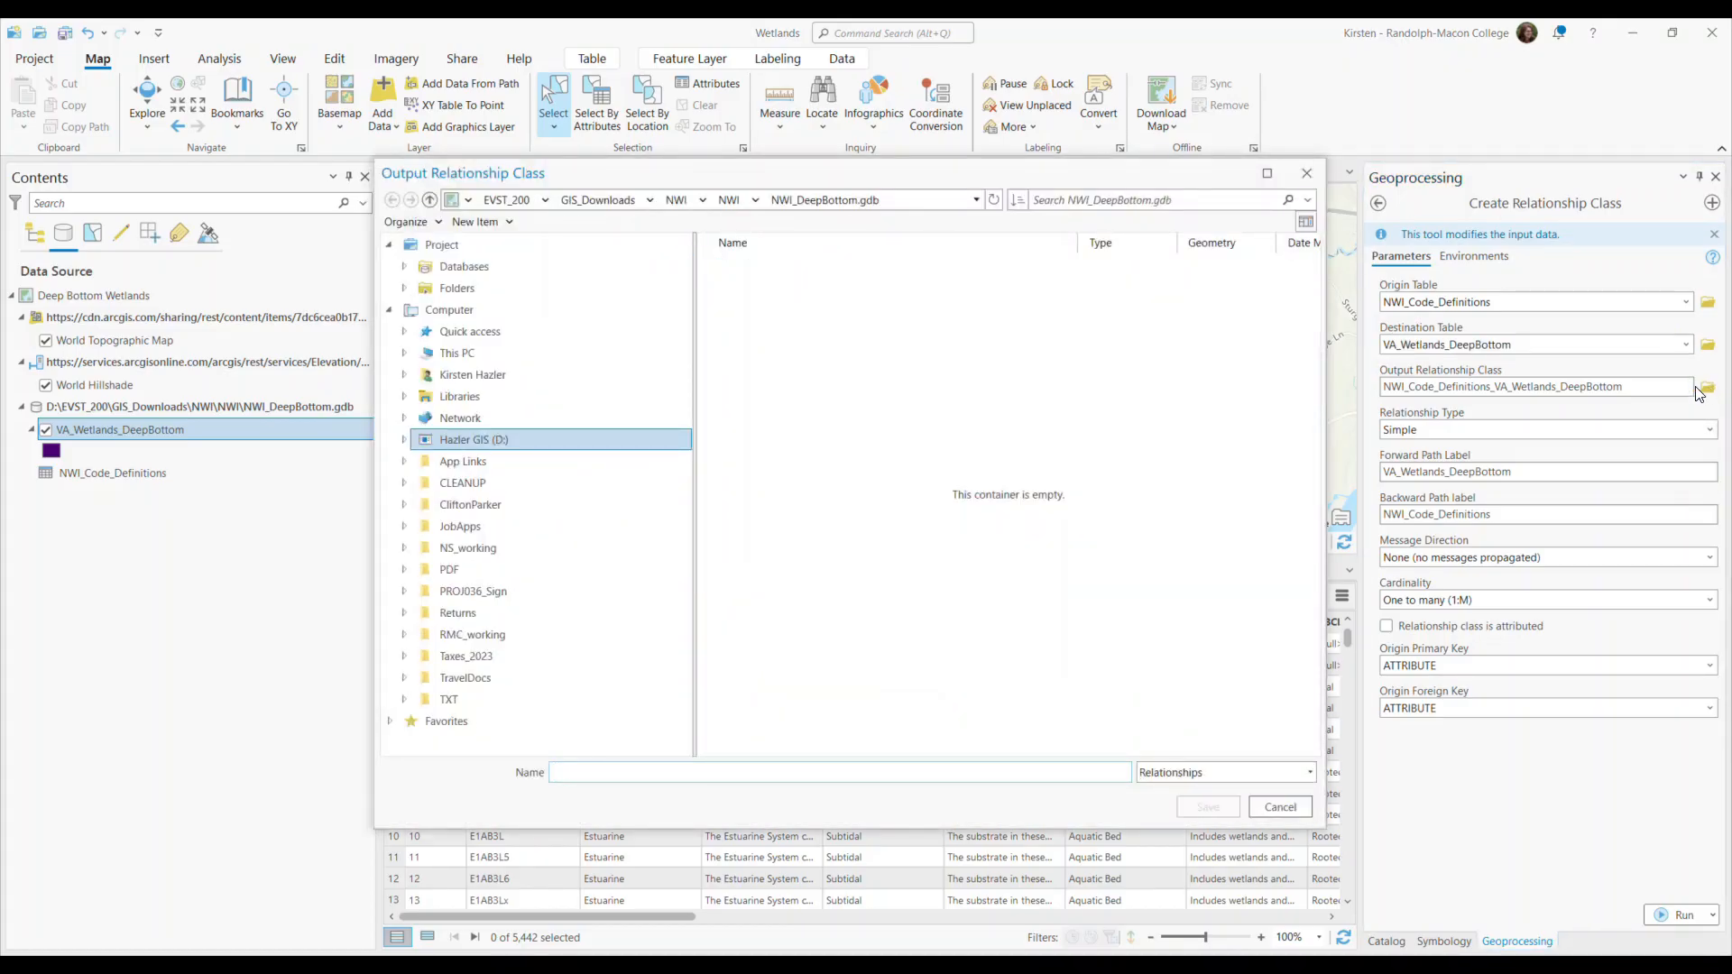
pyautogui.click(404, 267)
pyautogui.click(403, 309)
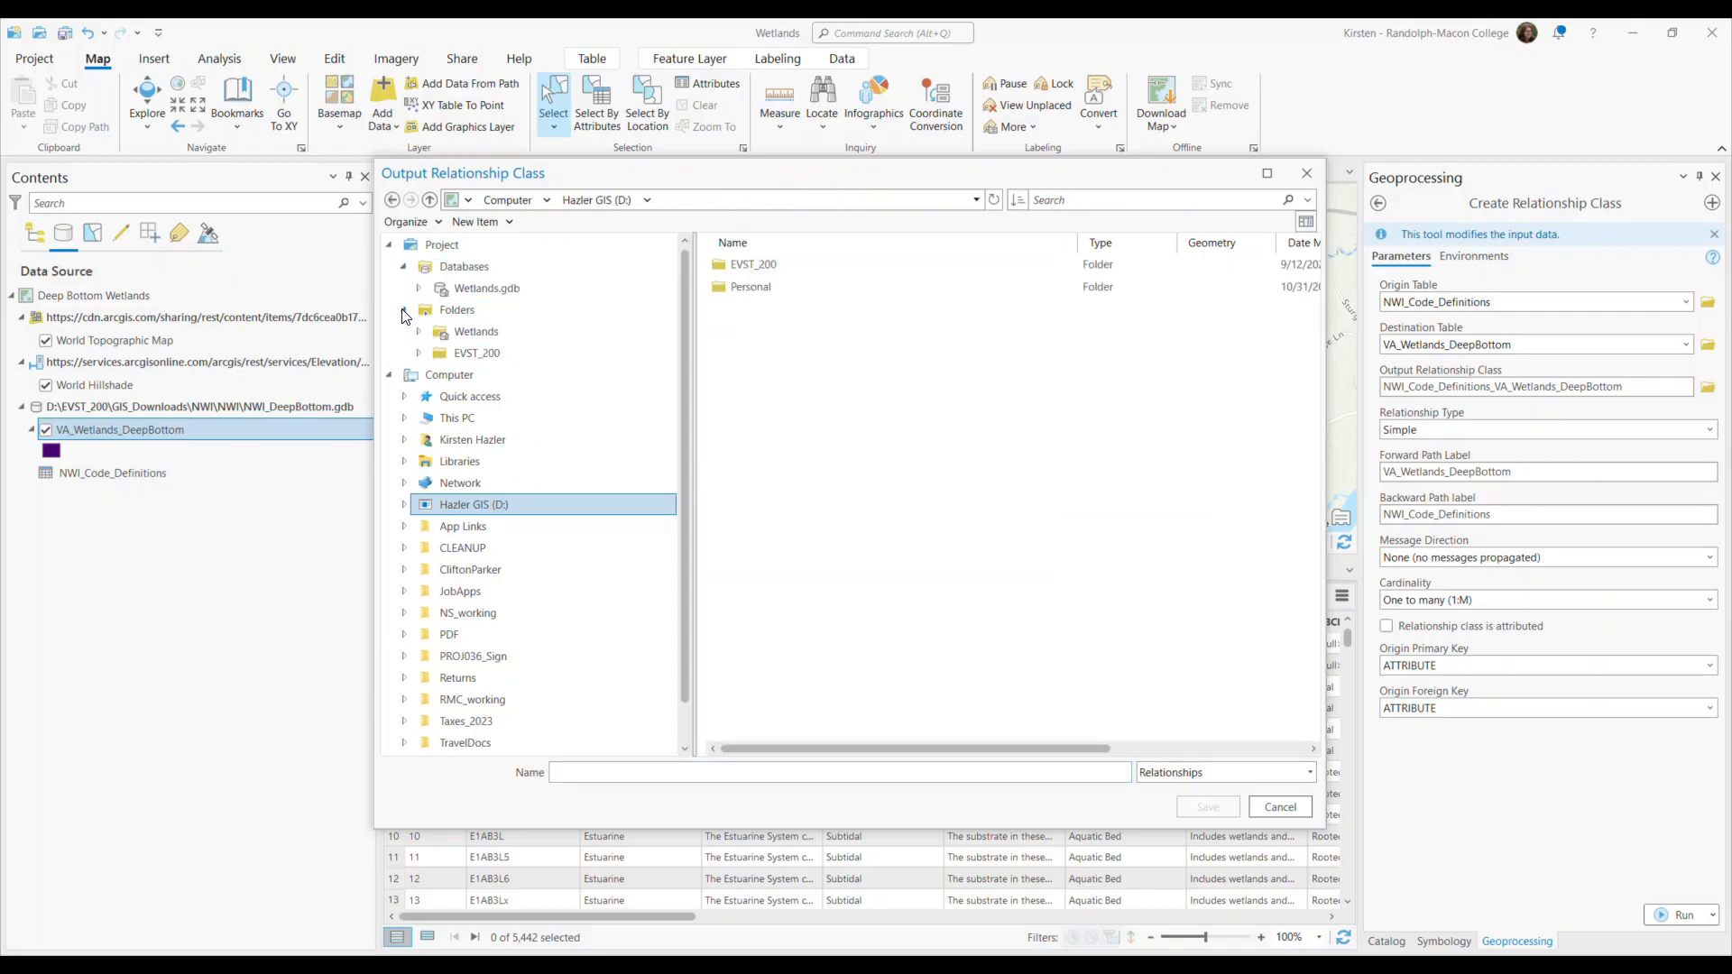
pyautogui.click(418, 353)
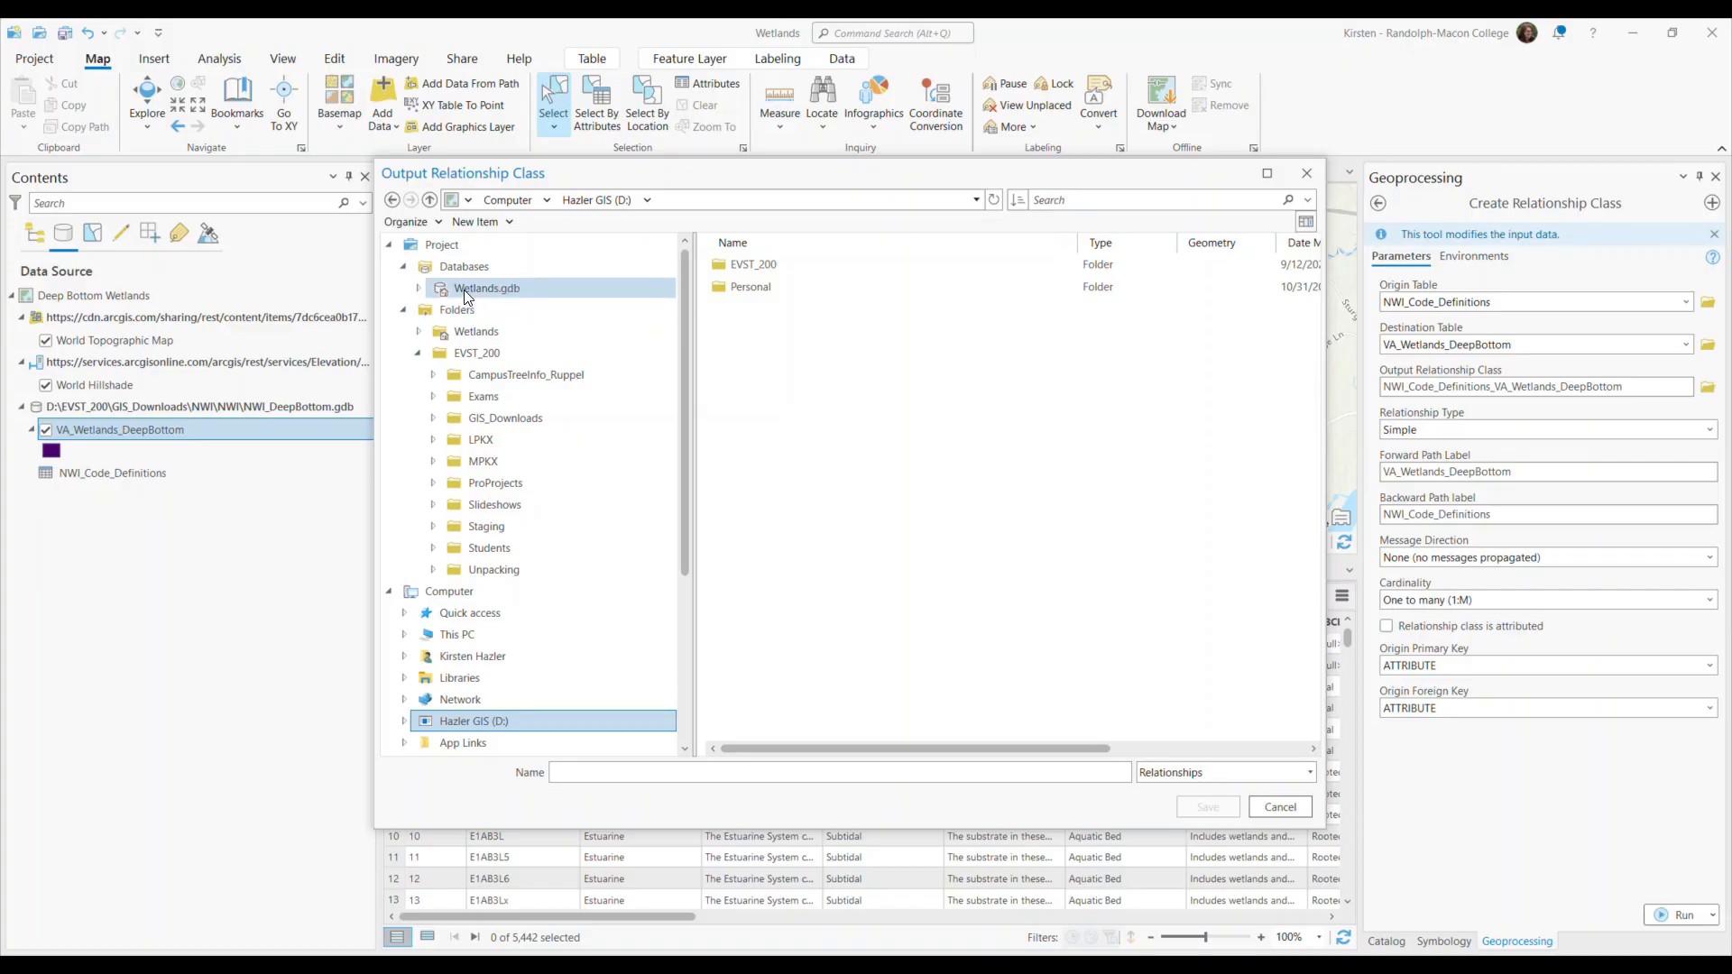
pyautogui.click(432, 419)
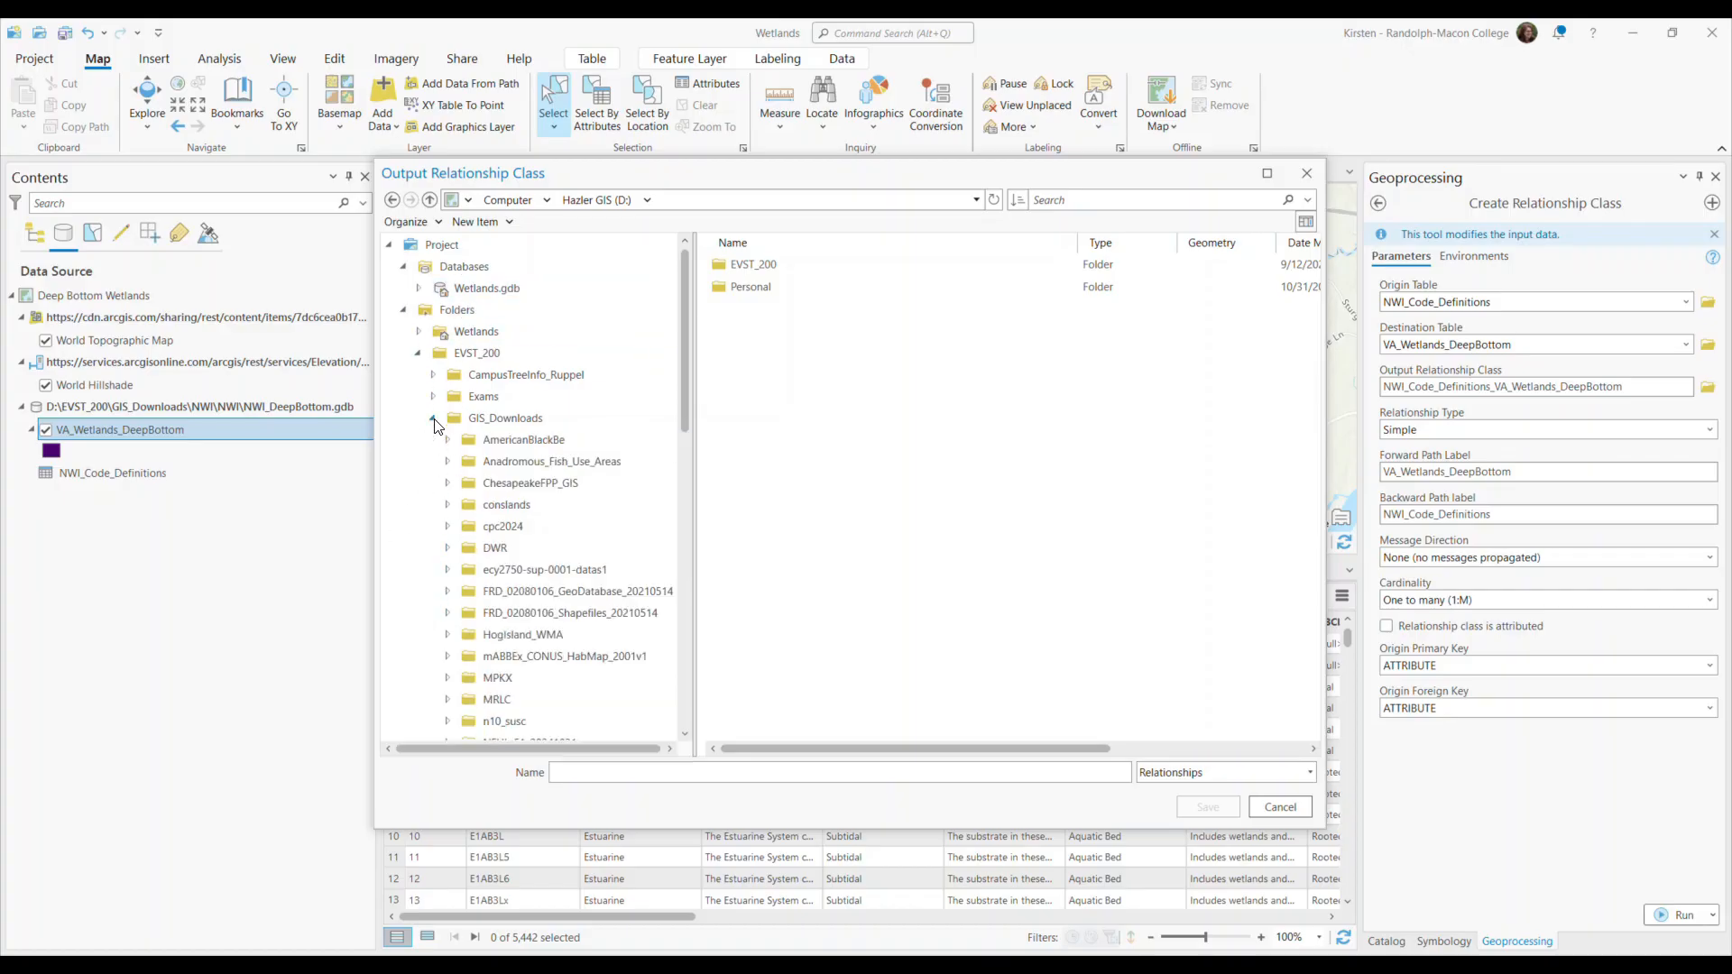
pyautogui.scroll(-3, 446, 528)
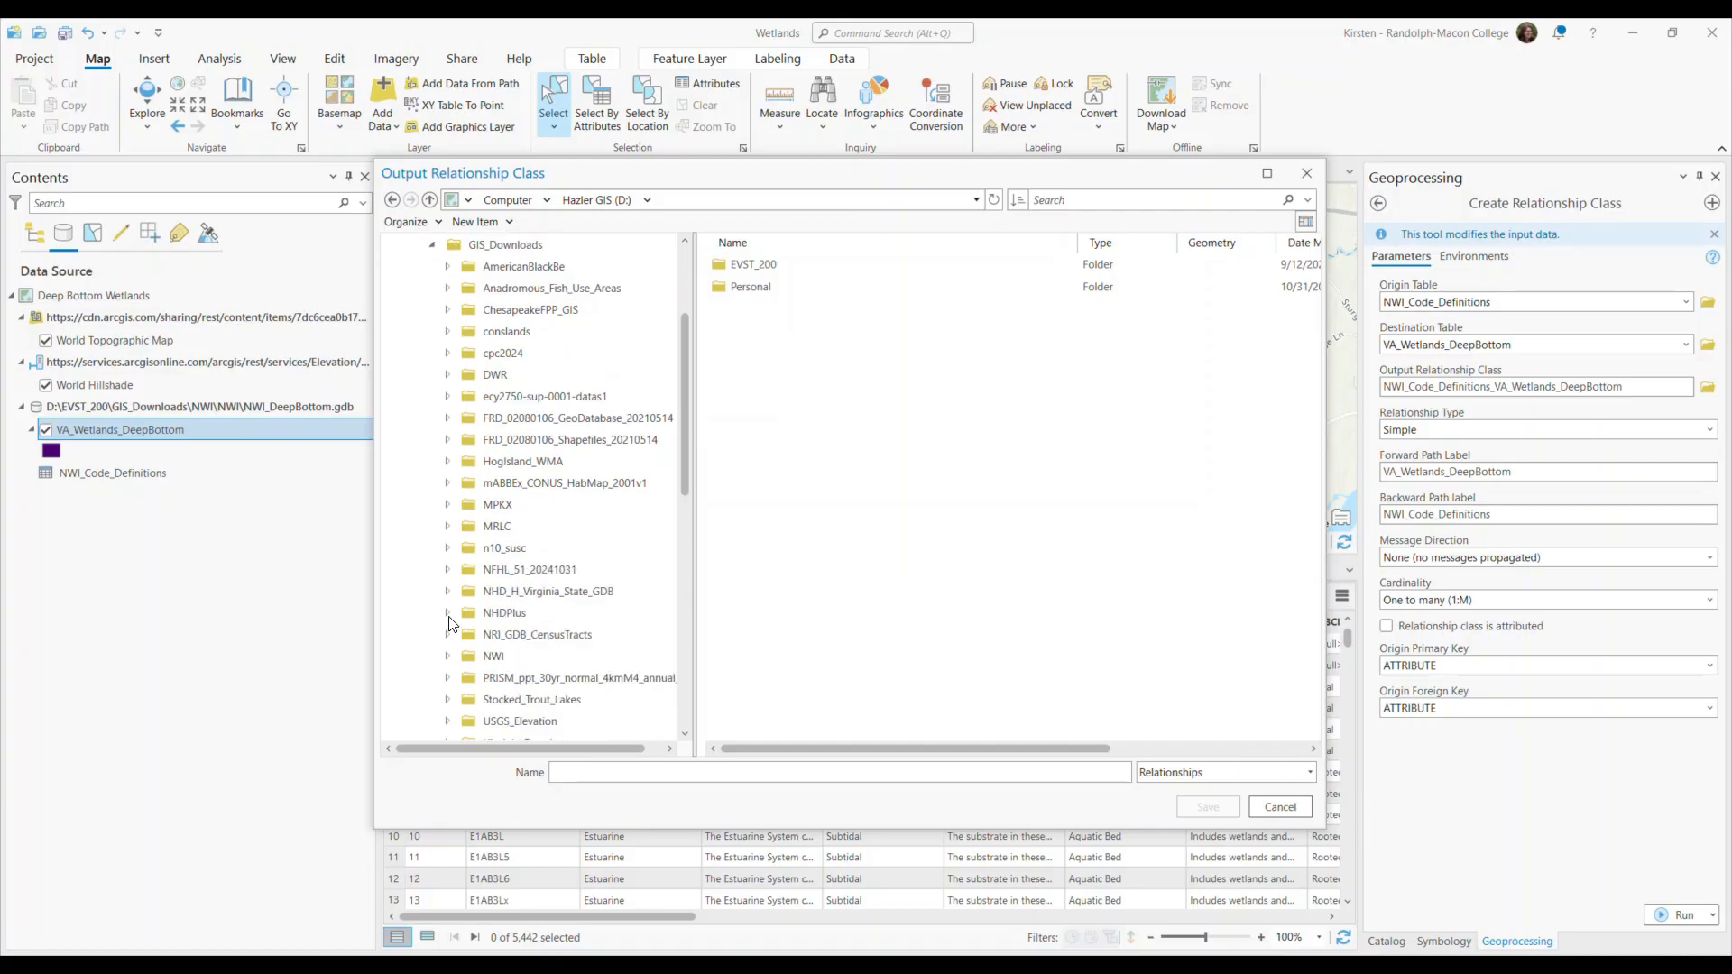
pyautogui.click(447, 655)
pyautogui.scroll(-1, 446, 663)
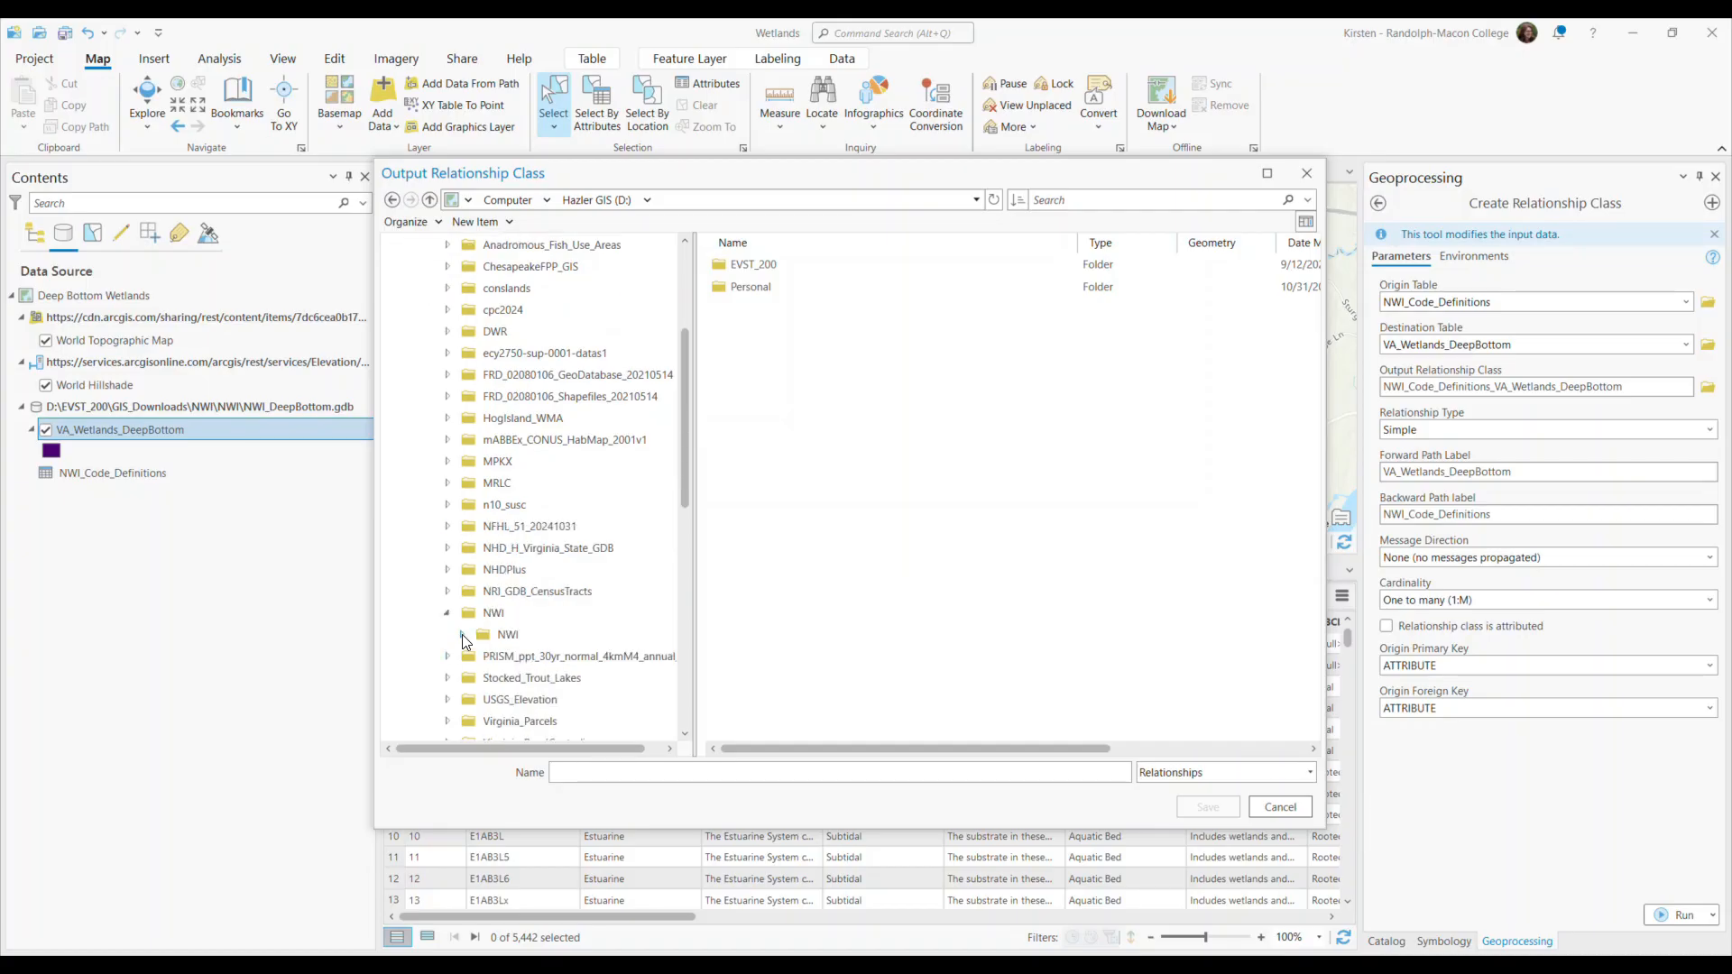
pyautogui.click(462, 634)
pyautogui.click(505, 719)
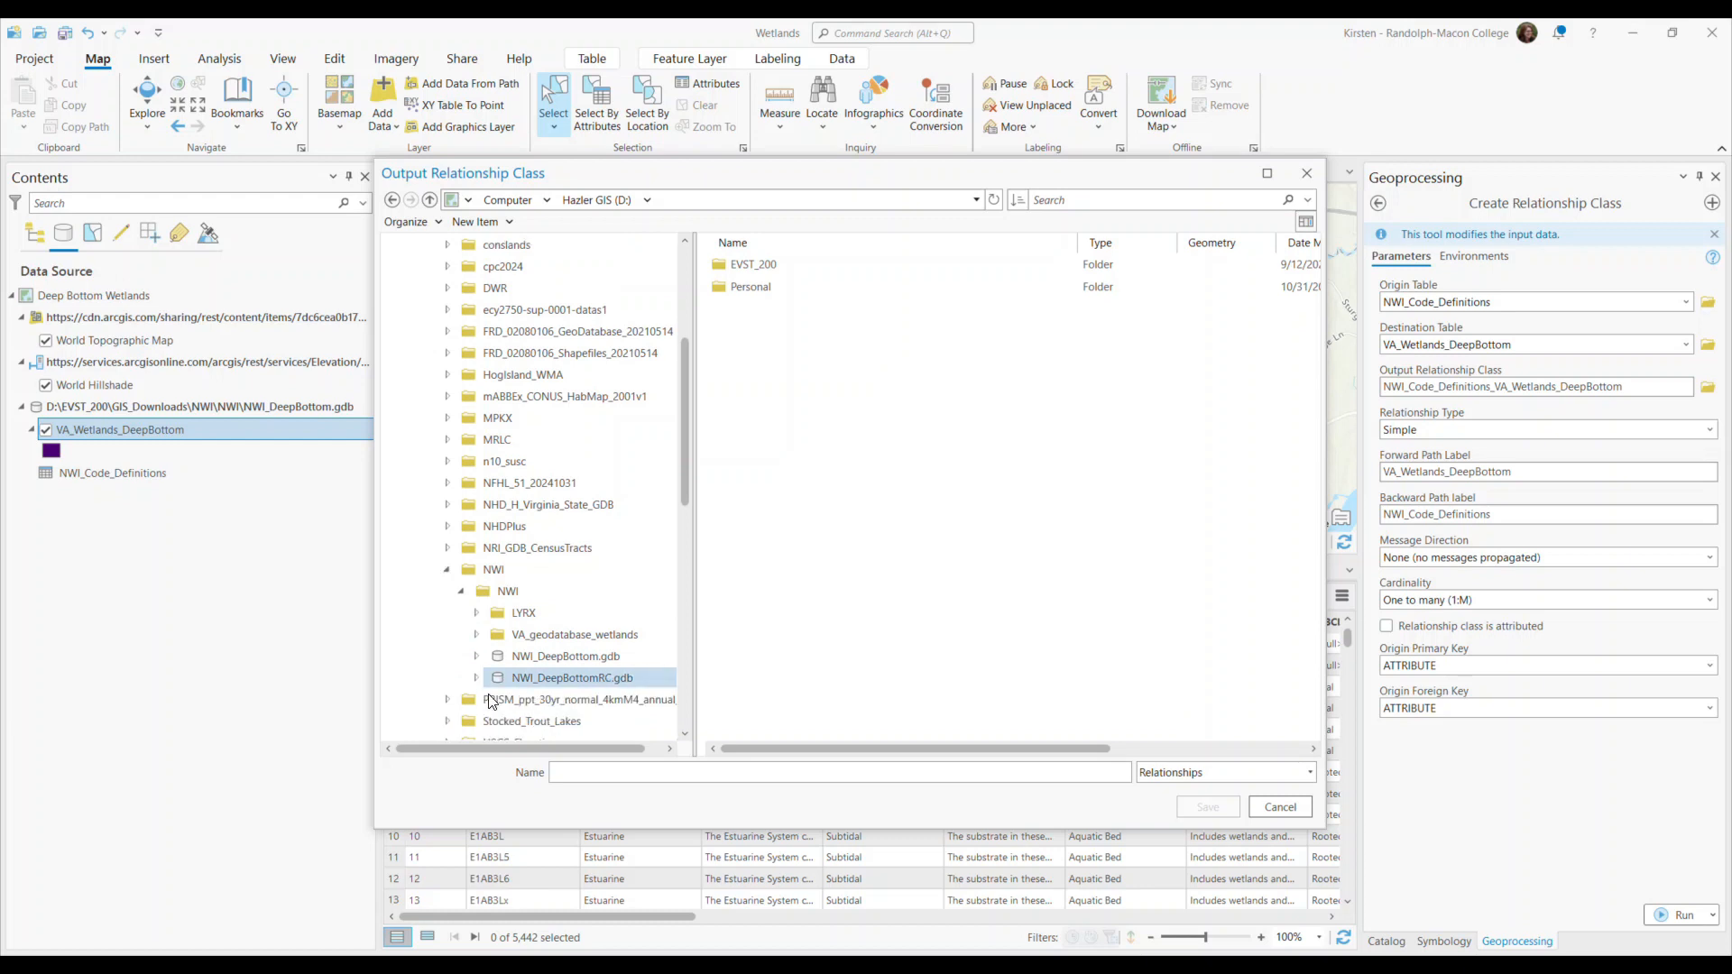
pyautogui.click(541, 658)
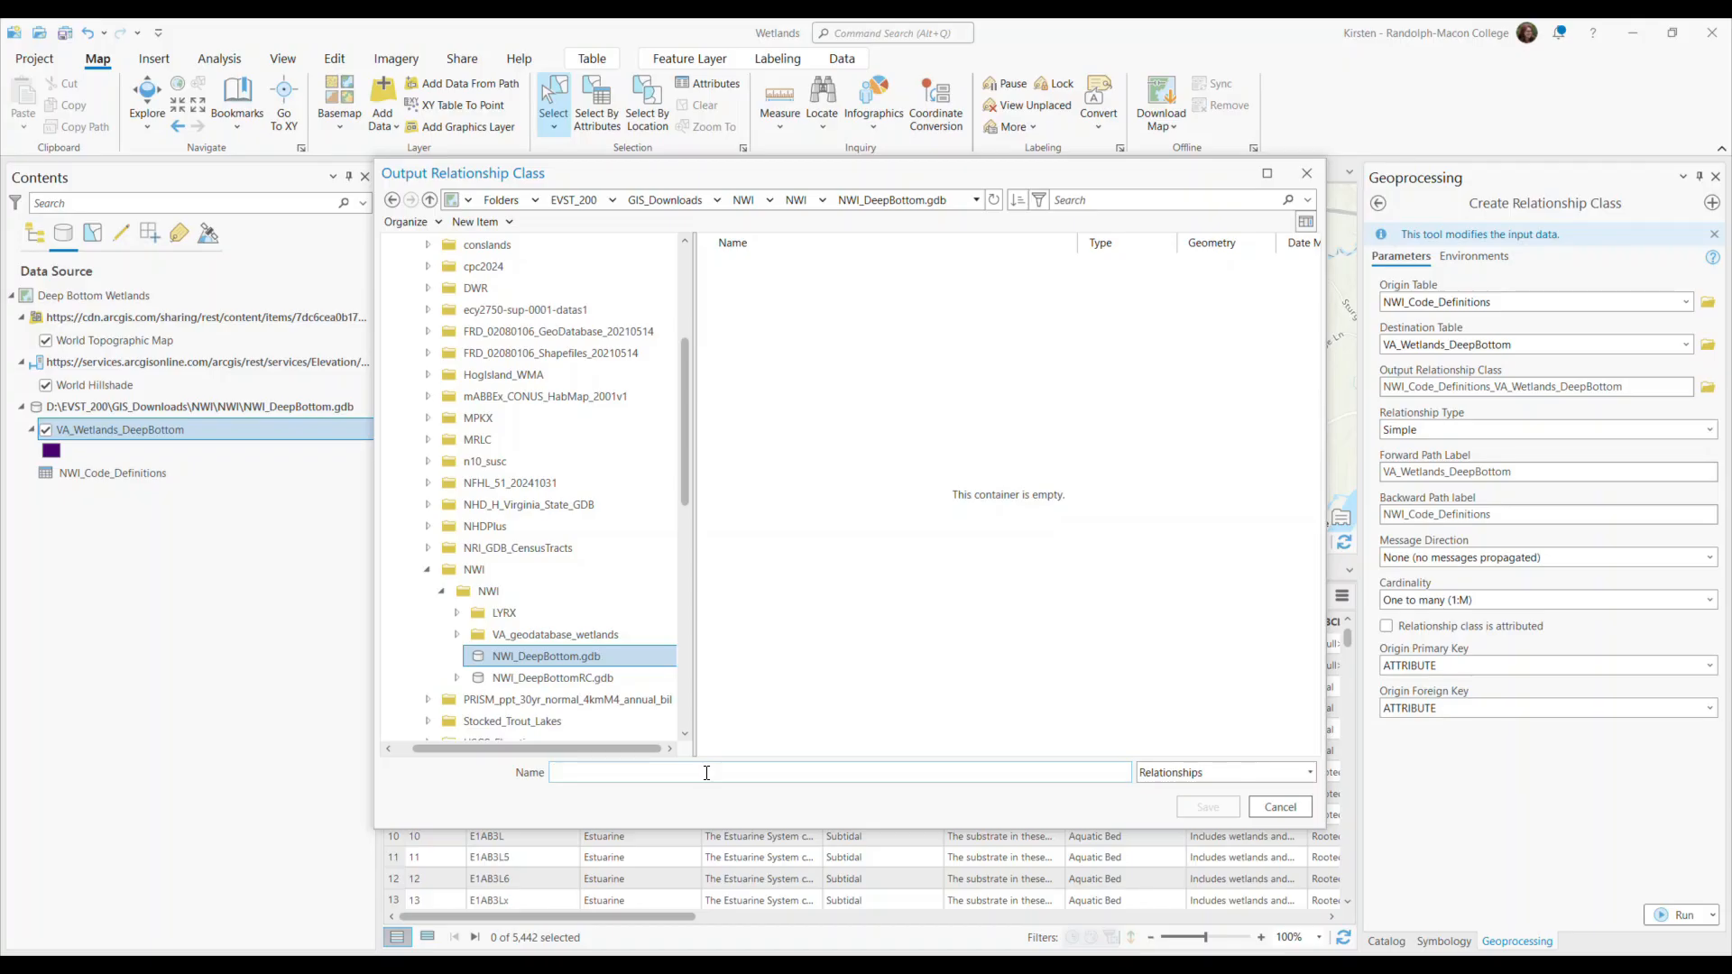
# Name the output relationship class rcCodesToPolygons and save that output setting.
pyautogui.write('rcCodesToPolygons')
pyautogui.moveTo(685, 432); pyautogui.dragTo(684, 317)
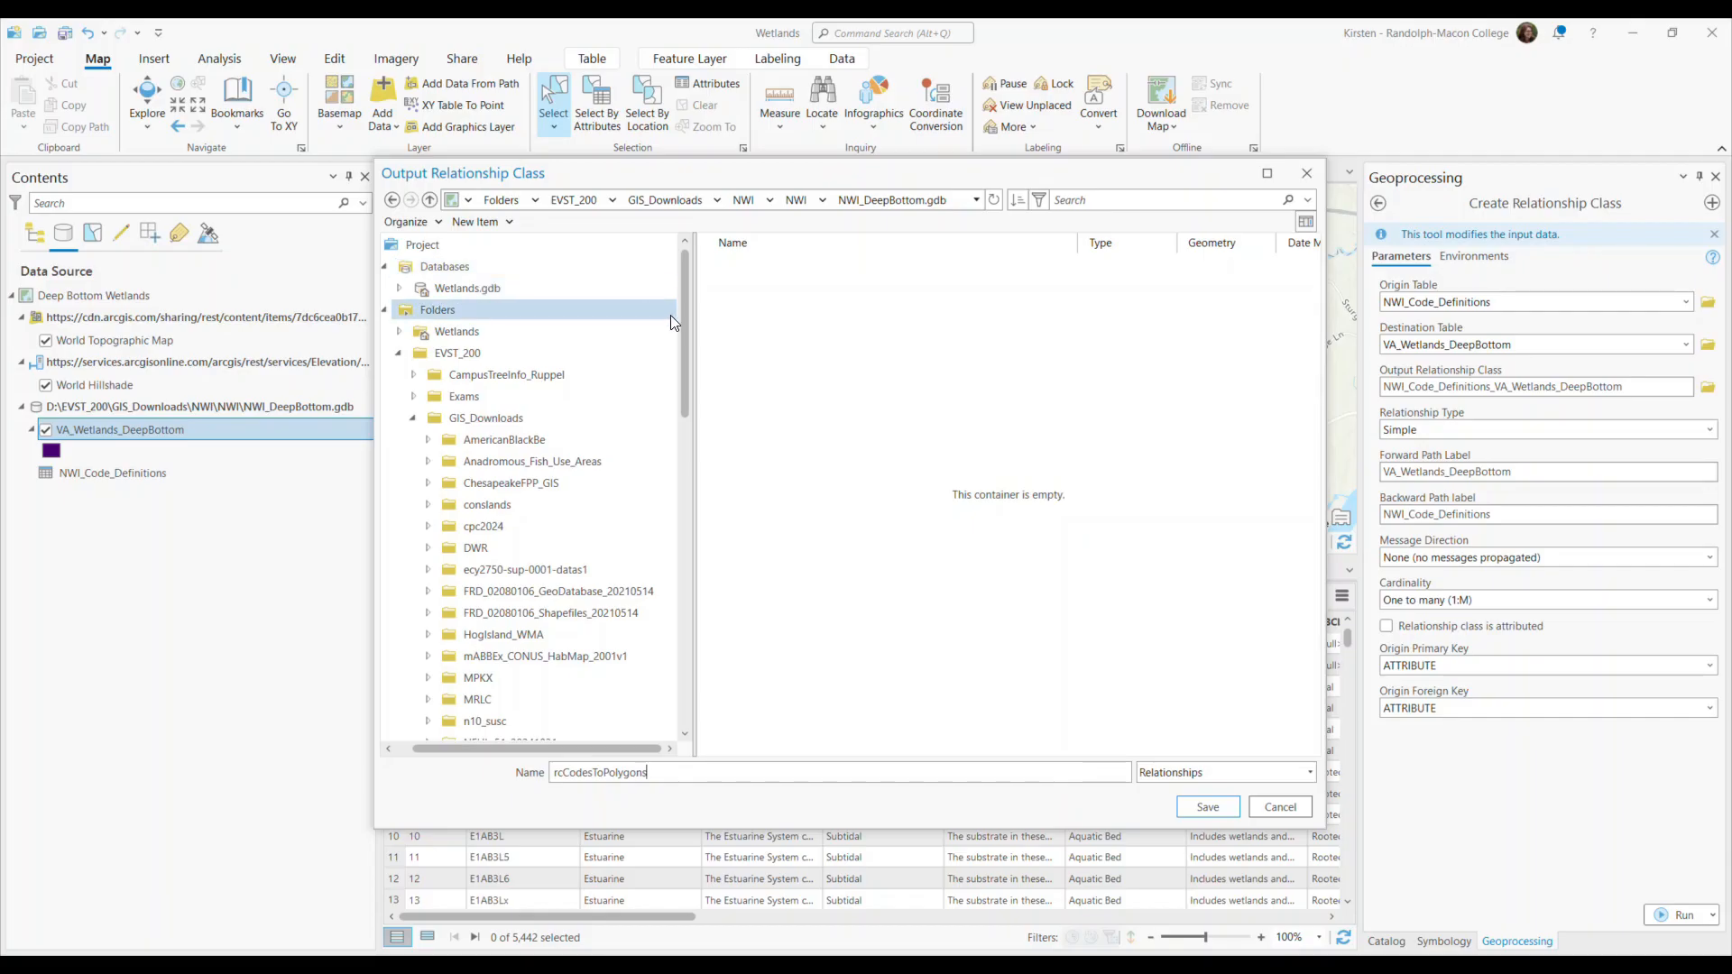
pyautogui.moveTo(683, 329); pyautogui.dragTo(686, 499)
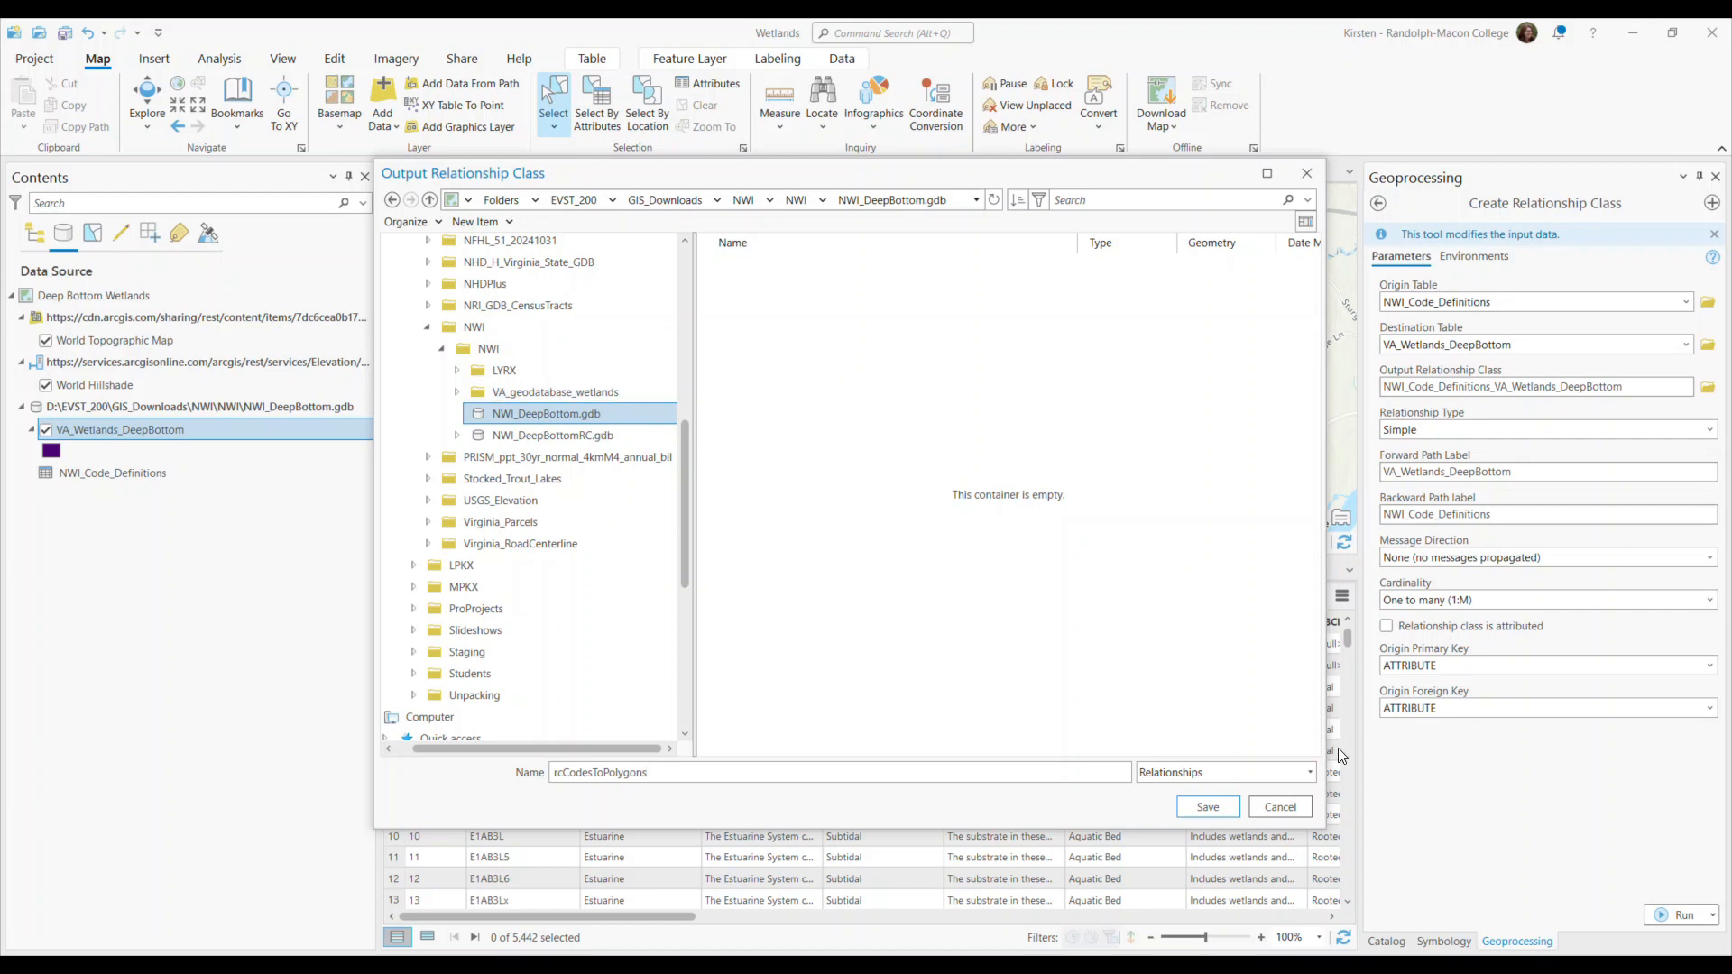
pyautogui.click(1205, 806)
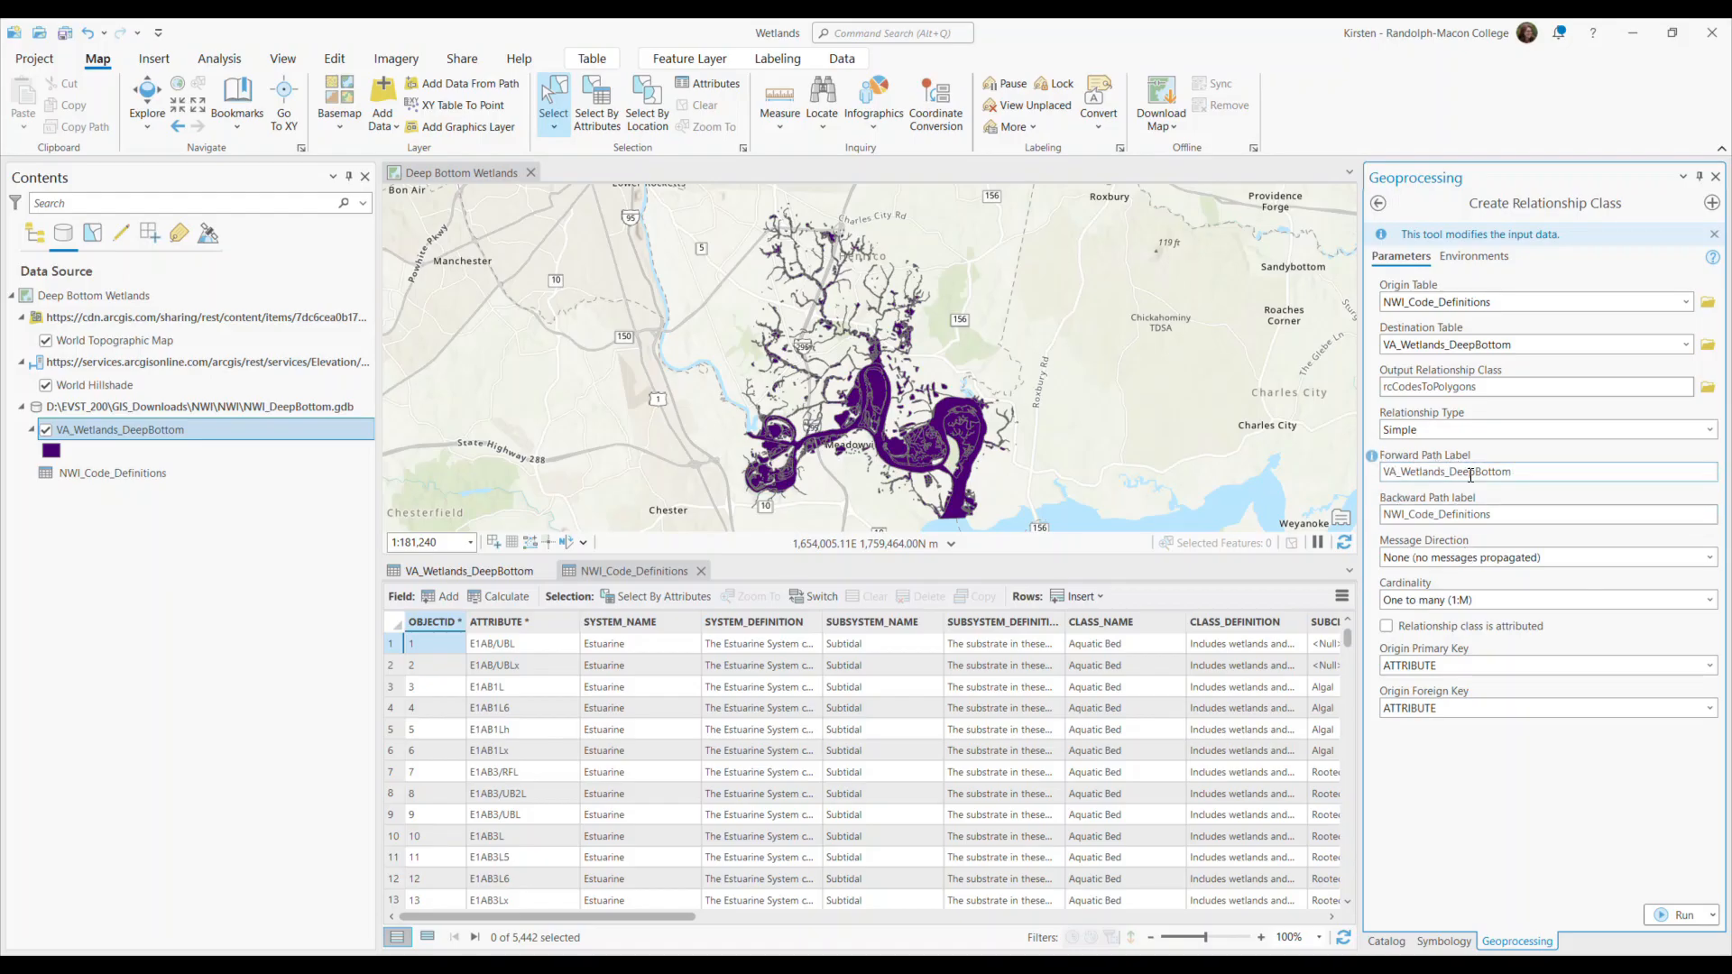
# Label the forward path CodesToPolygons and the backward path PolygonsToCodes, and run the Create Relationship Class tool.
pyautogui.doubleClick(1538, 469)
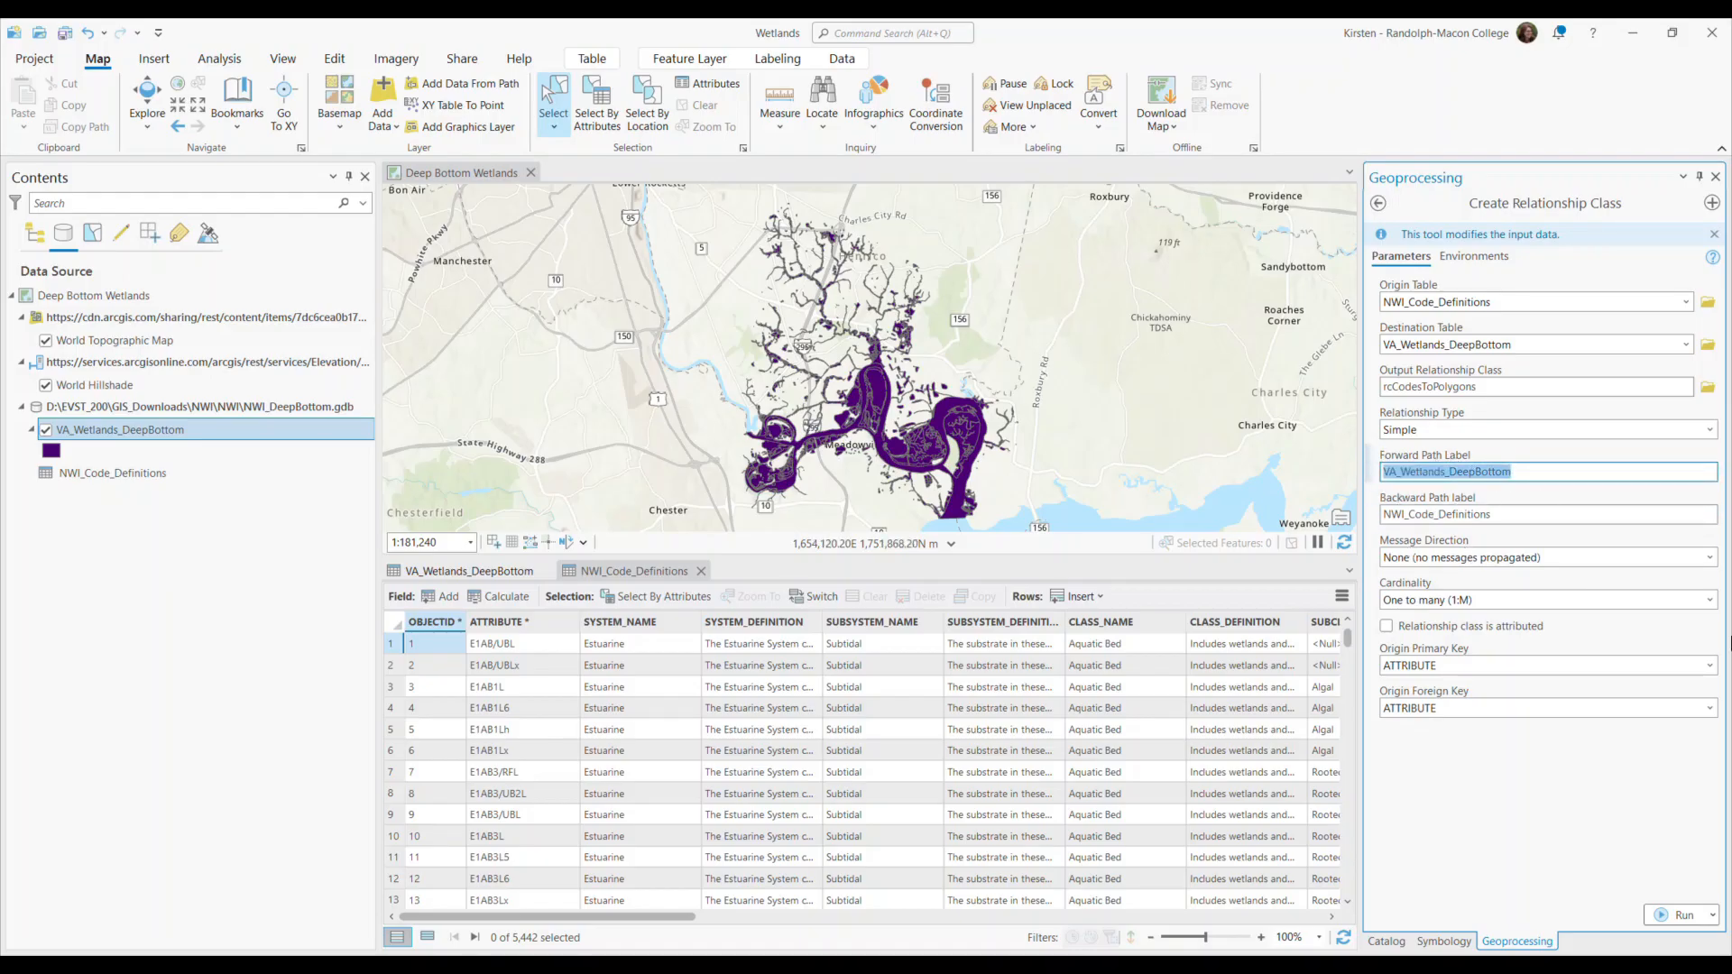
pyautogui.write('CodesT')
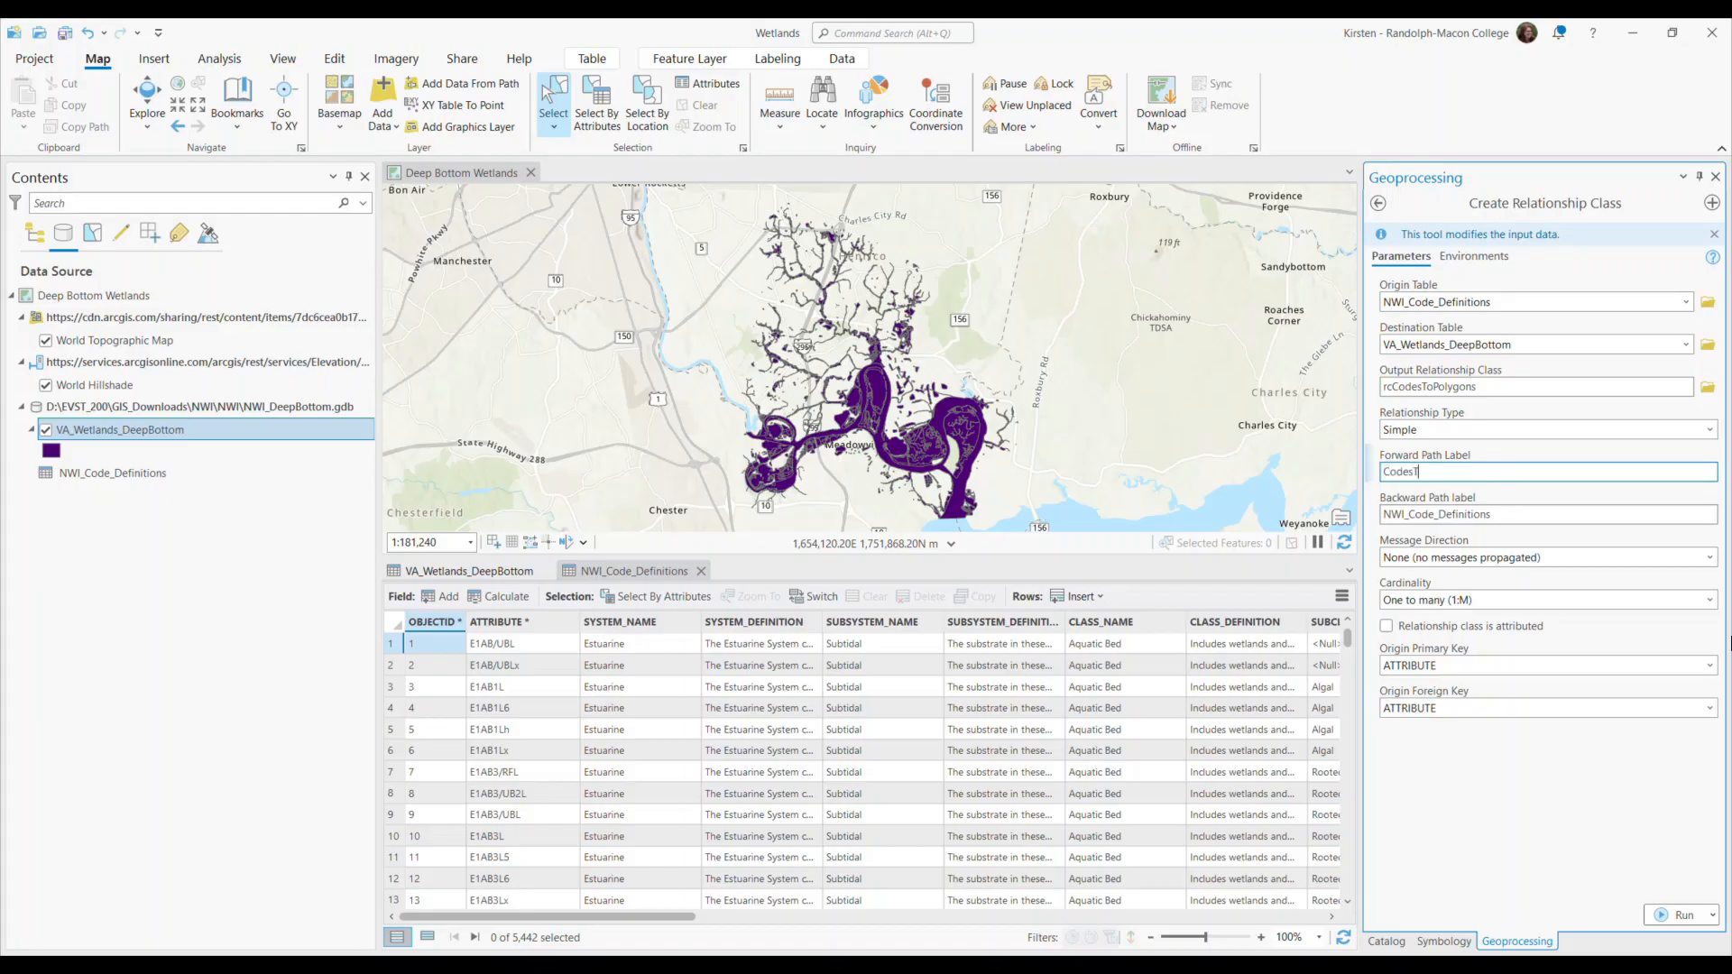
pyautogui.write('oPolygons')
pyautogui.press('Tab')
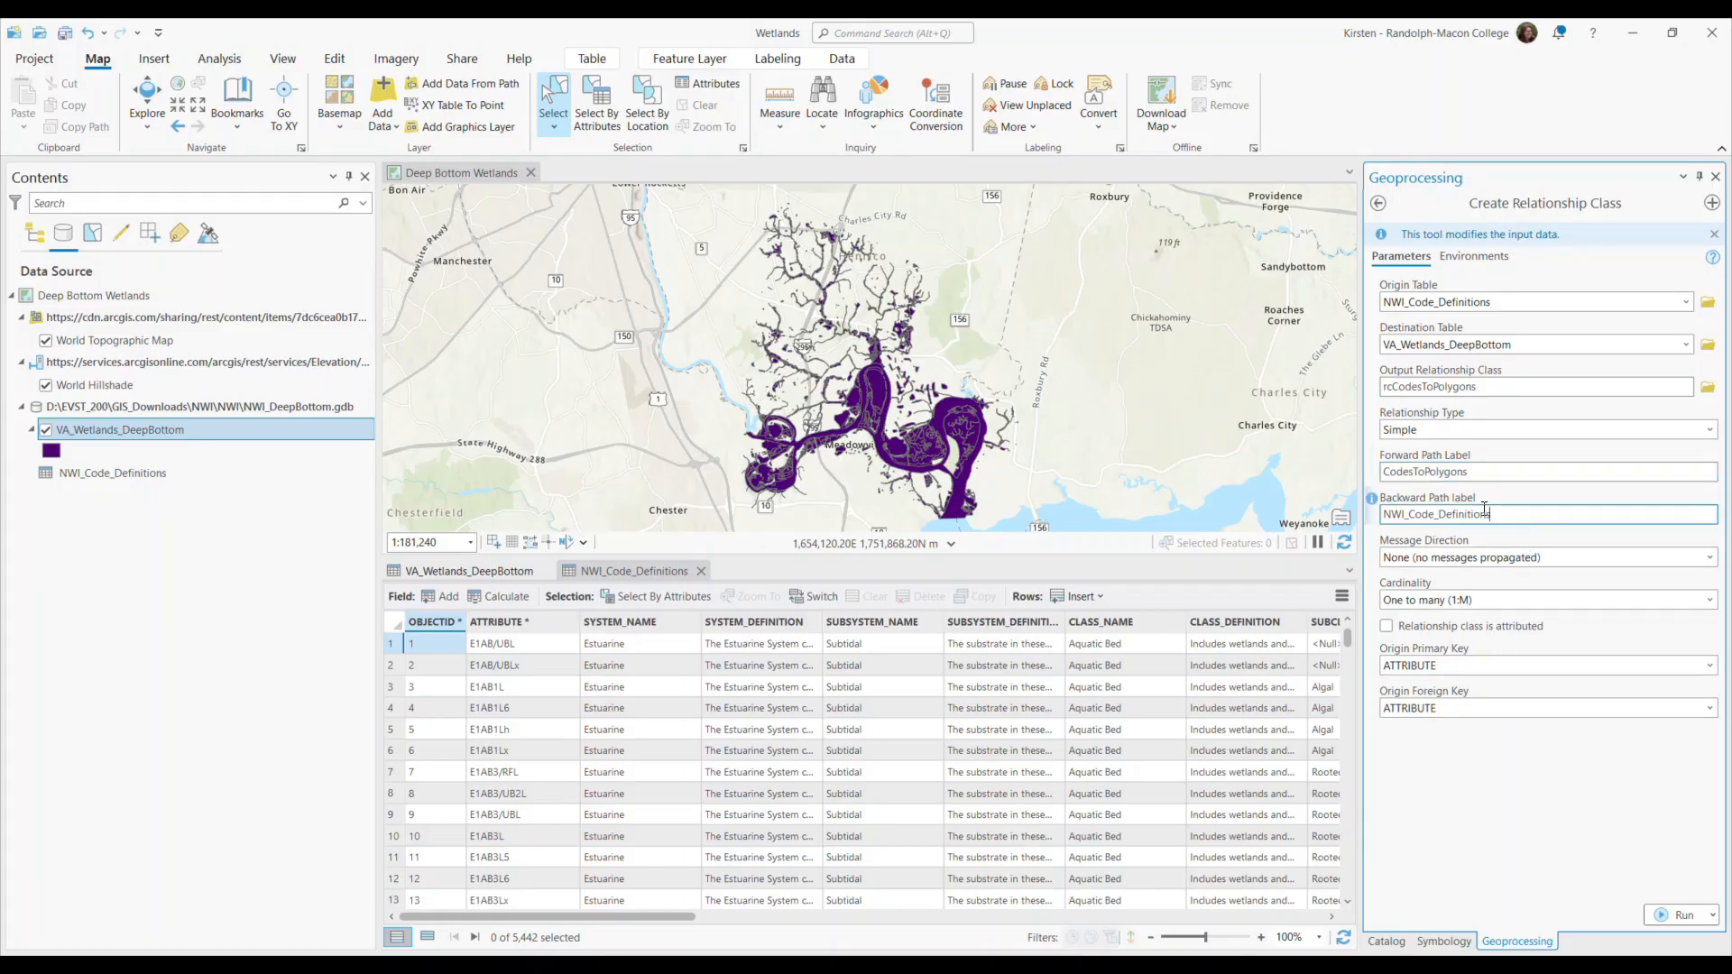
pyautogui.write('PolygonsToCodes')
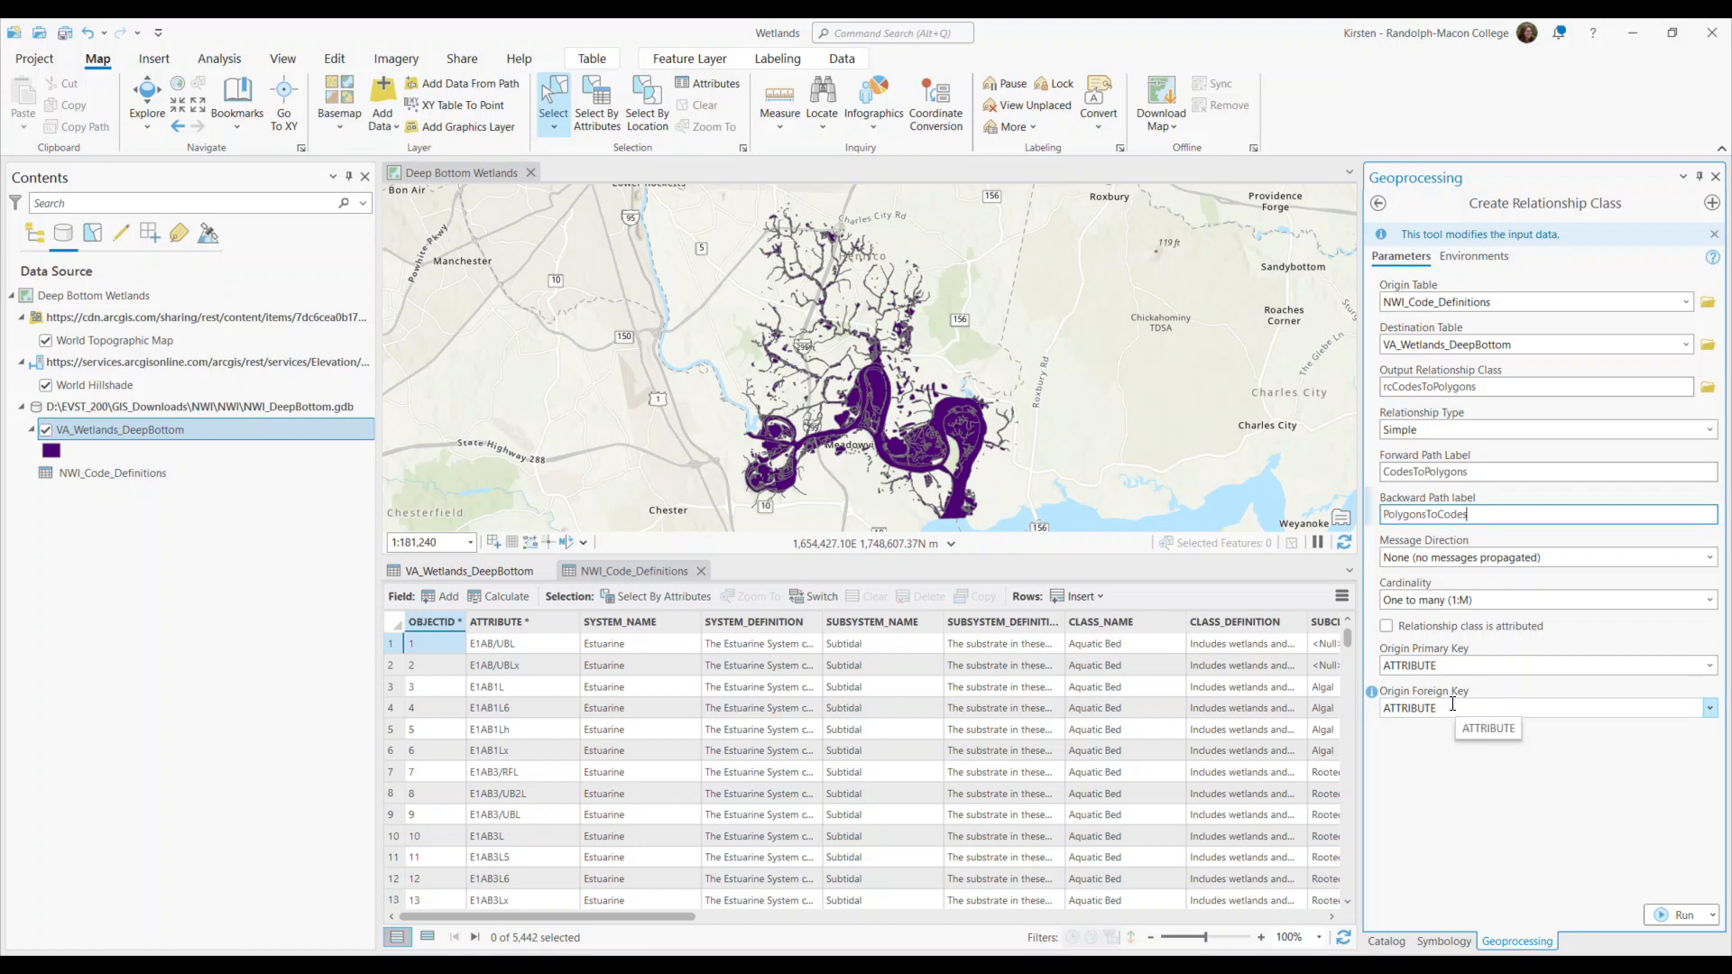
pyautogui.click(1673, 916)
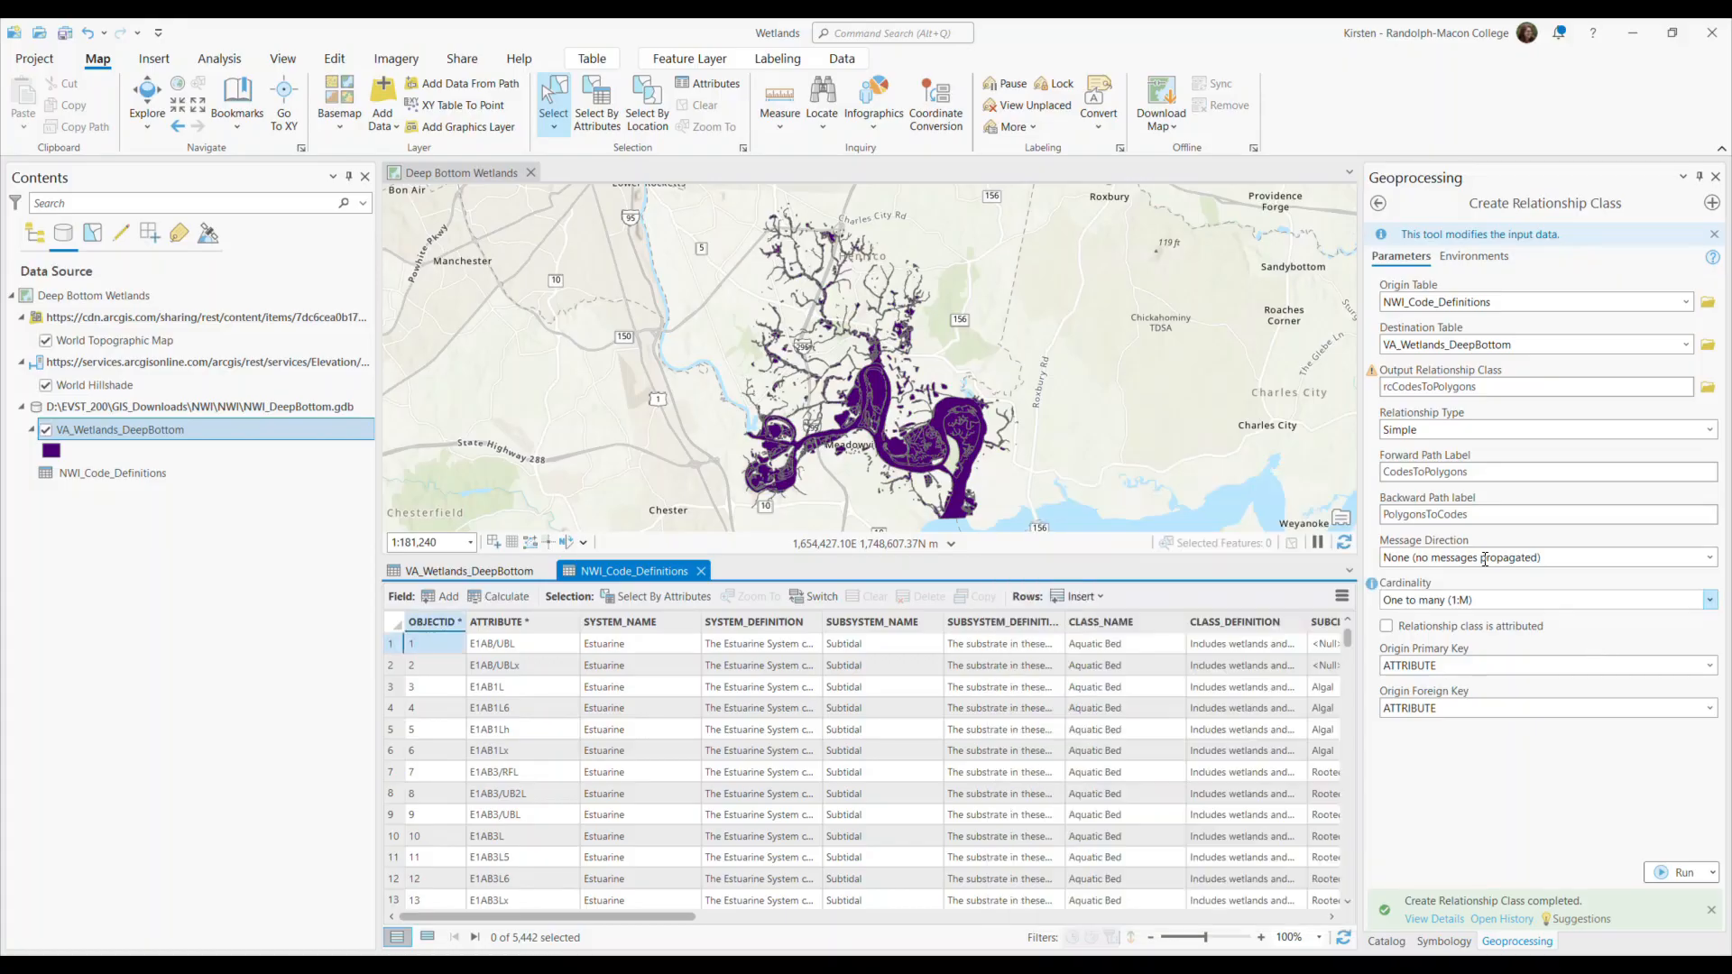
# Check the VA_Wetlands_DeepBottom table and look for the rcCodesToPolygons relationship class in NWI_DeepBottom.gdb in the Catalog.
pyautogui.click(457, 572)
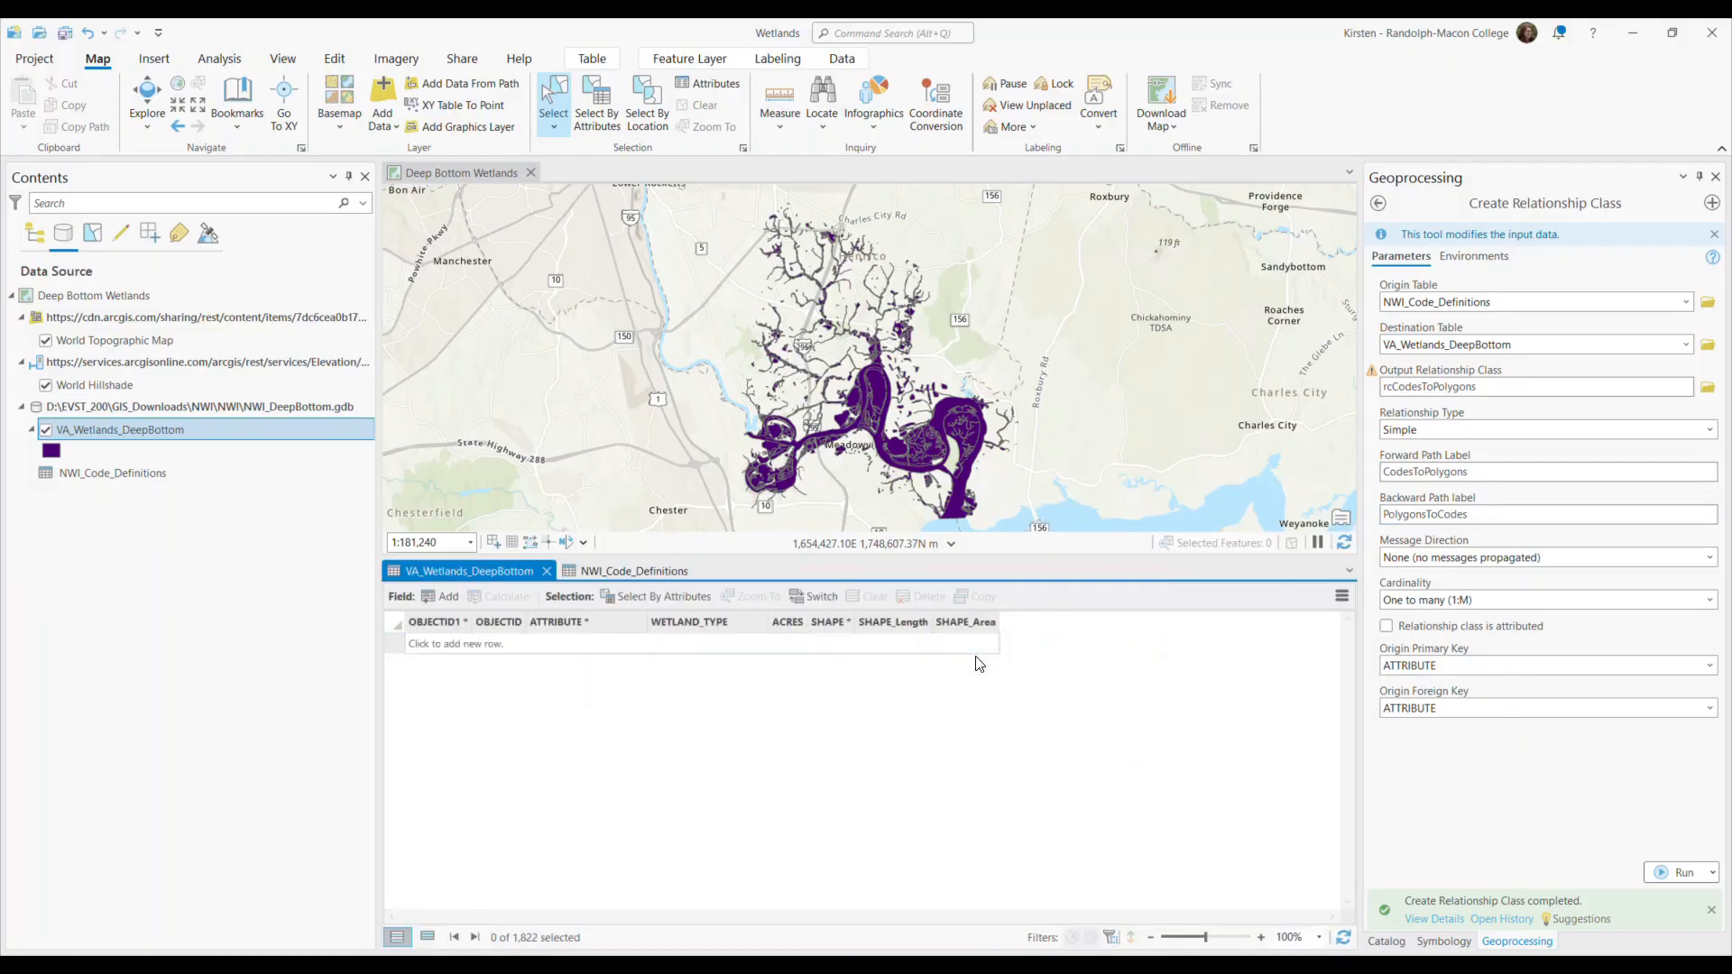
pyautogui.click(1385, 941)
pyautogui.click(1504, 802)
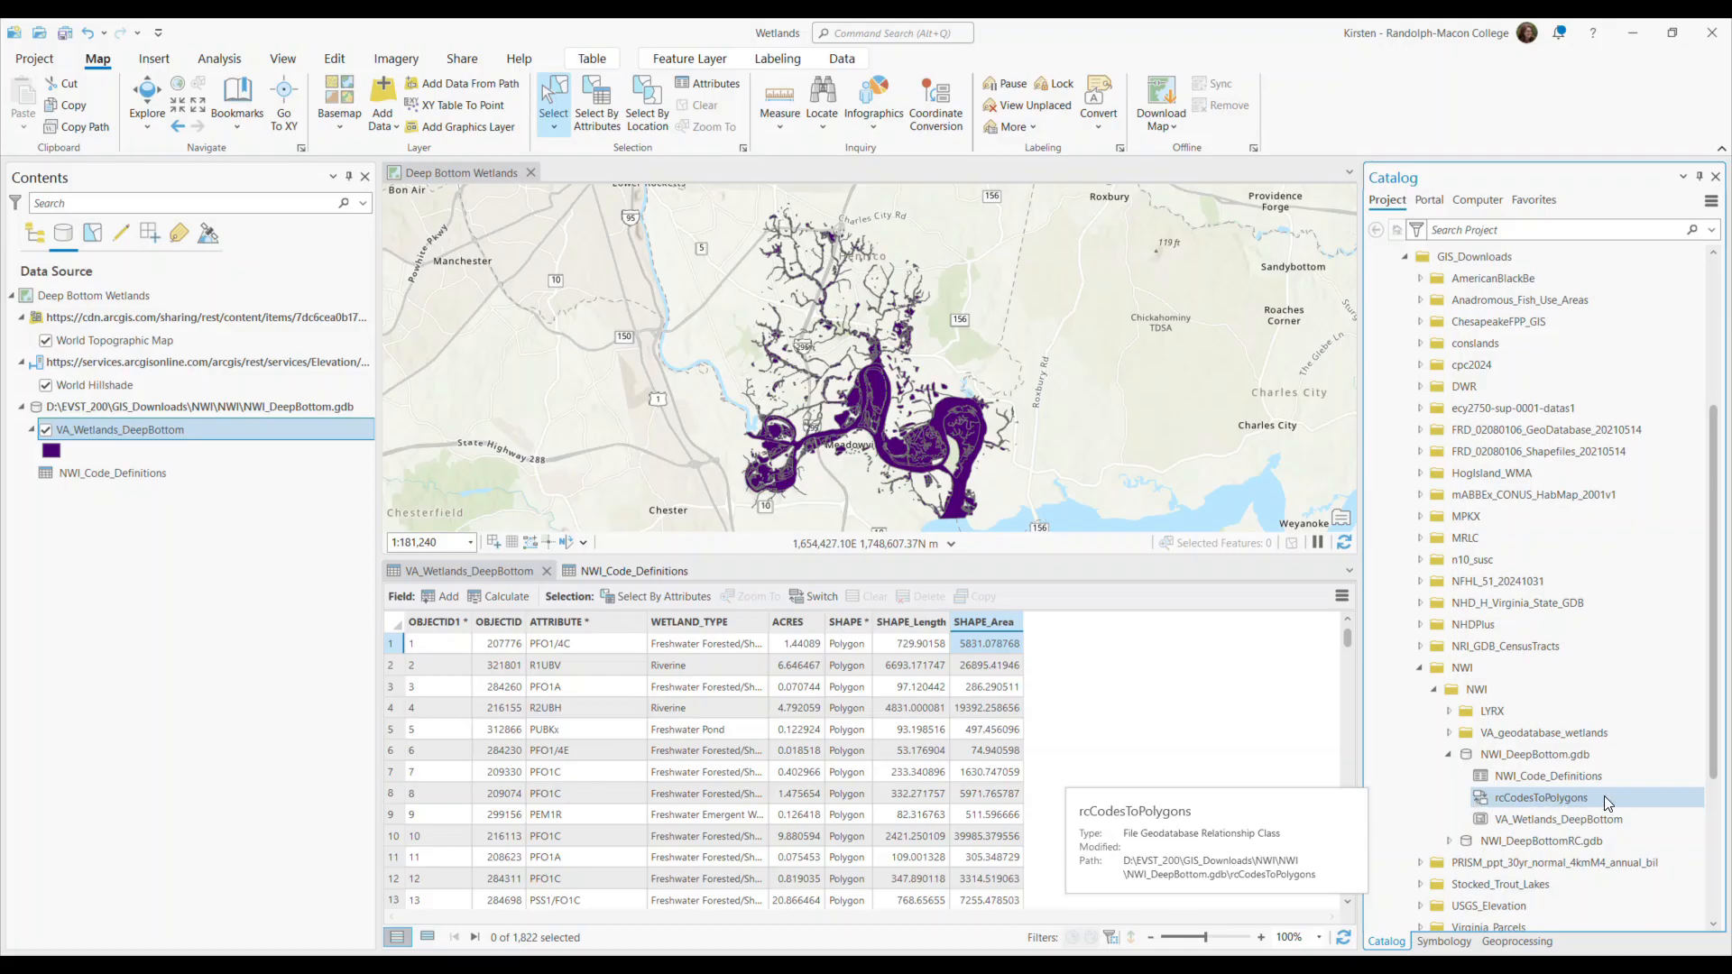
# List the map contents by drawing order and inspect the rcCodesToPolygons relate and its related table in the VA_Wetlands_DeepBottom layer properties.
pyautogui.click(35, 235)
pyautogui.rightClick(88, 318)
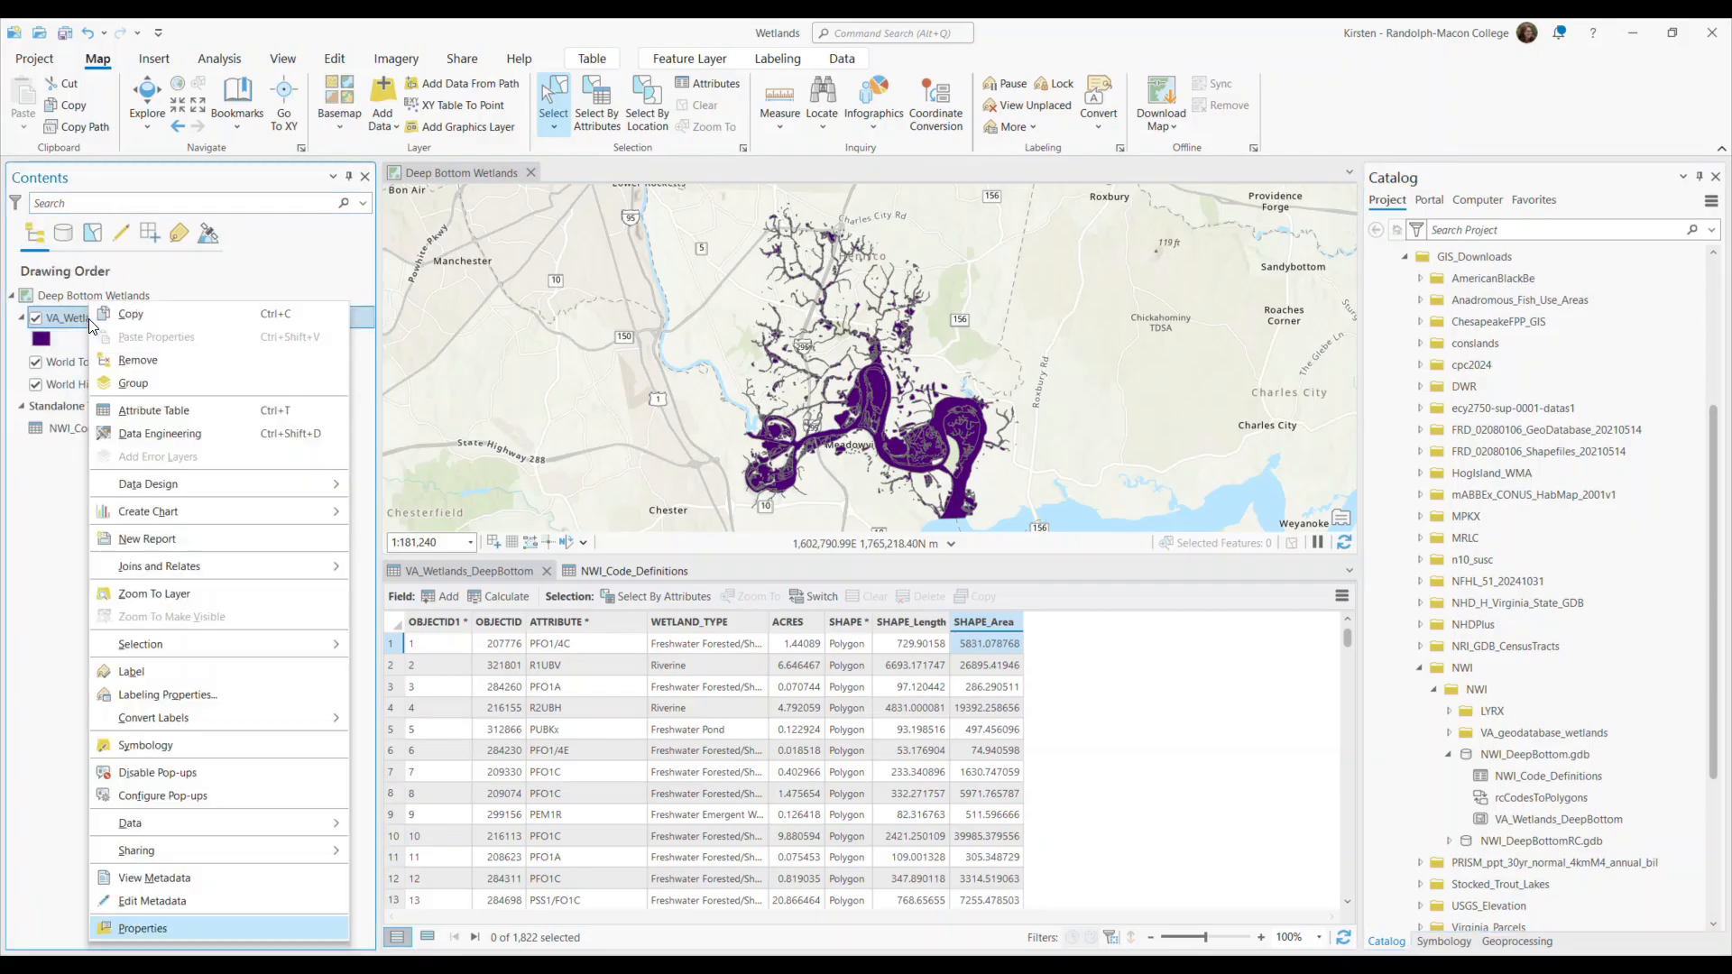
pyautogui.click(153, 928)
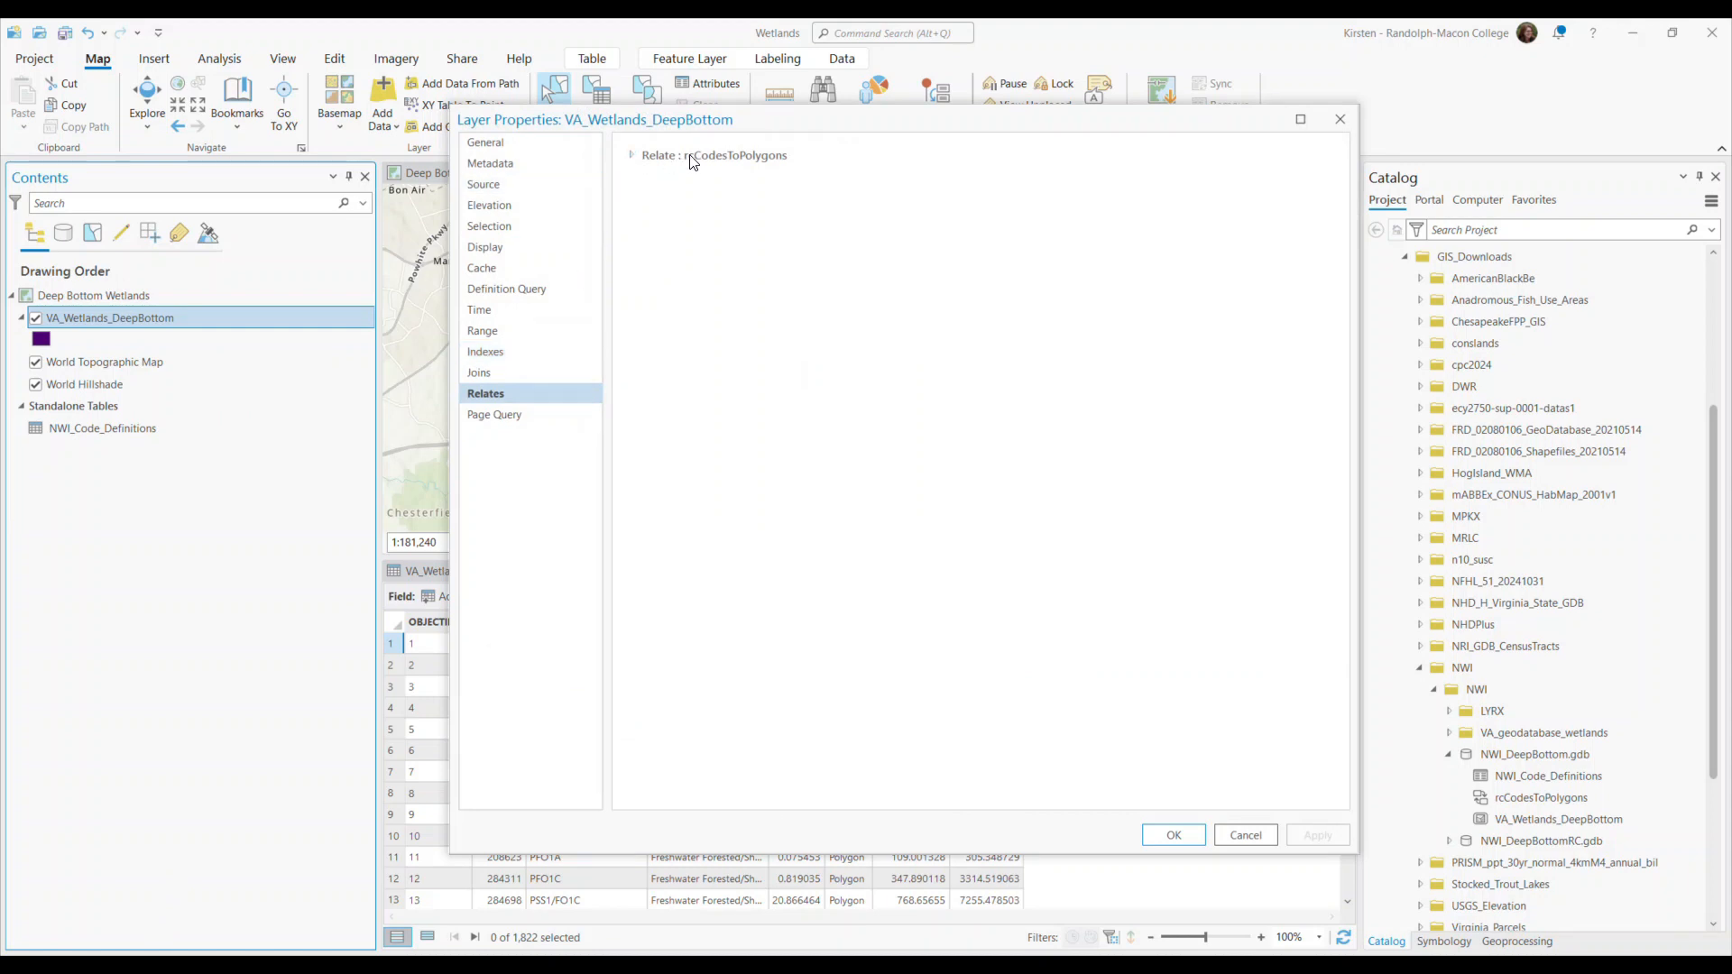
pyautogui.click(632, 156)
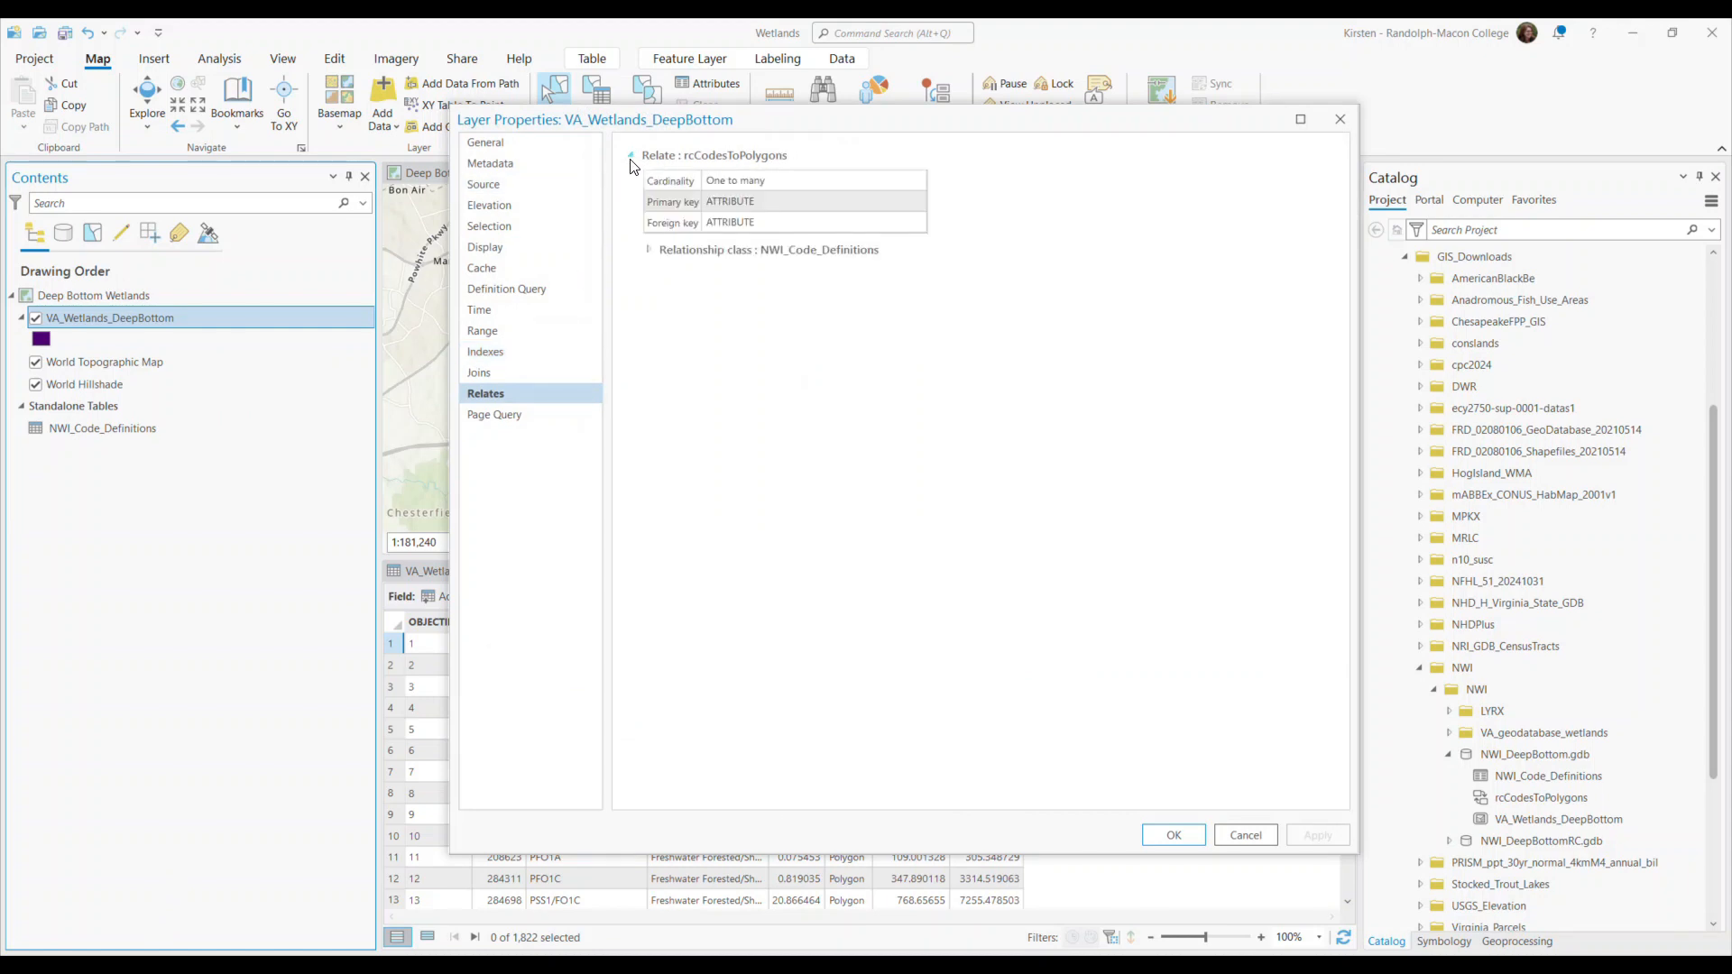
pyautogui.click(648, 251)
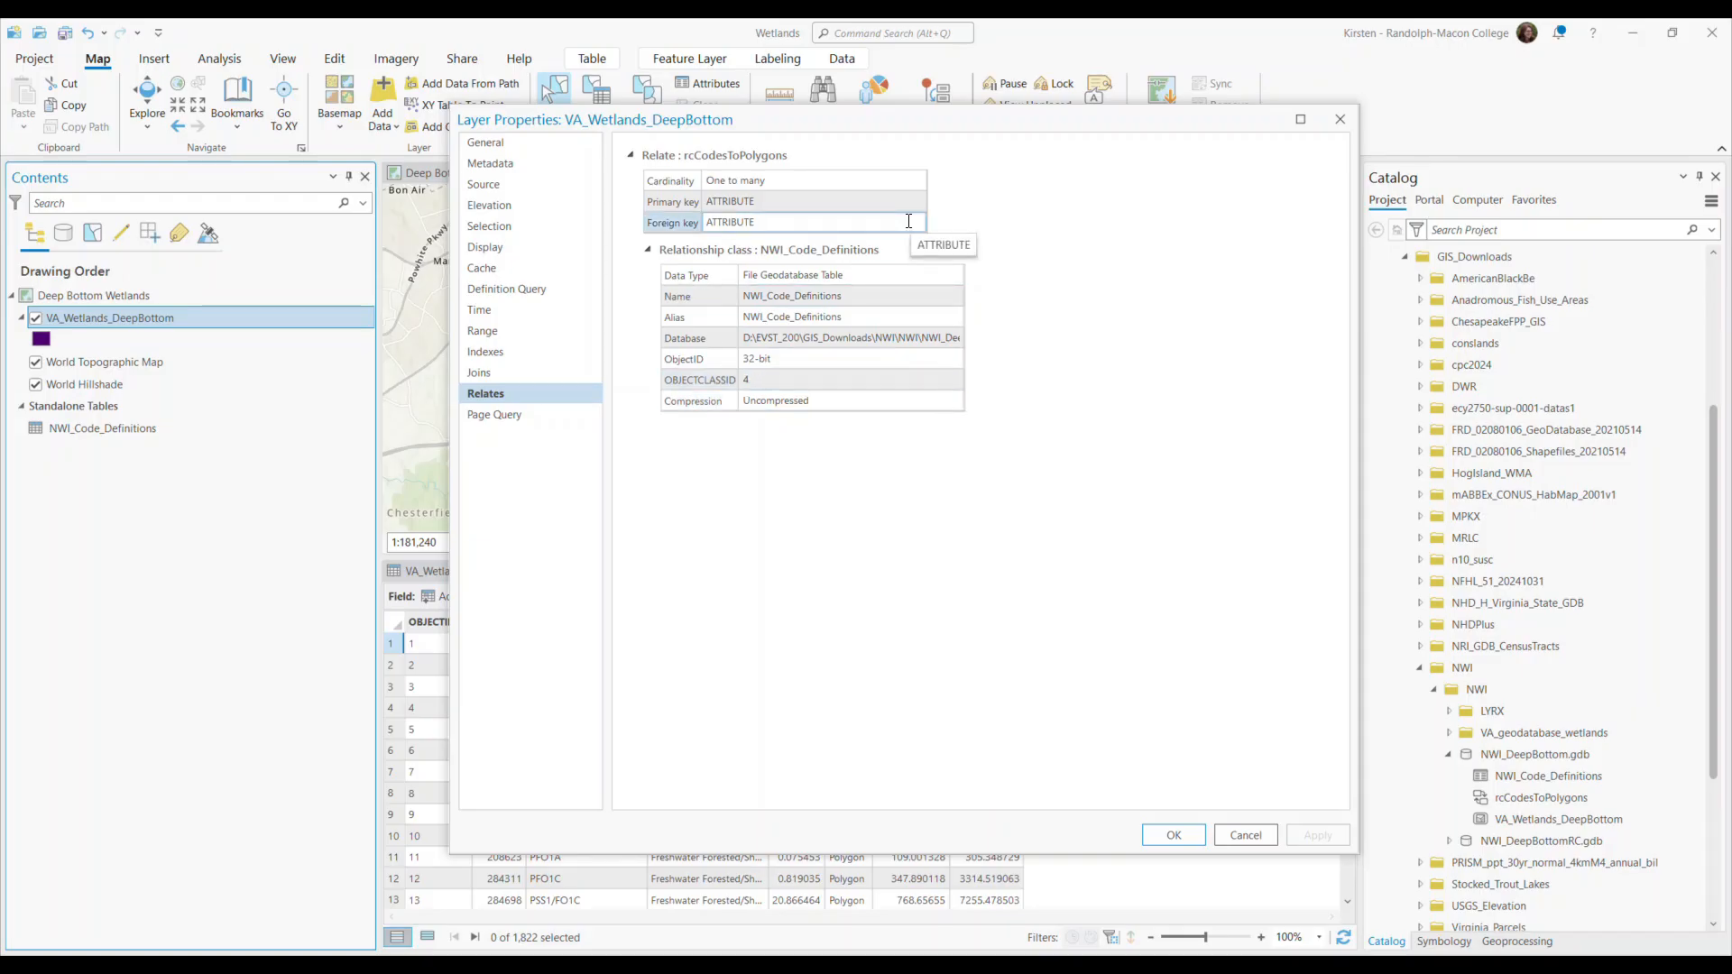
pyautogui.click(1244, 838)
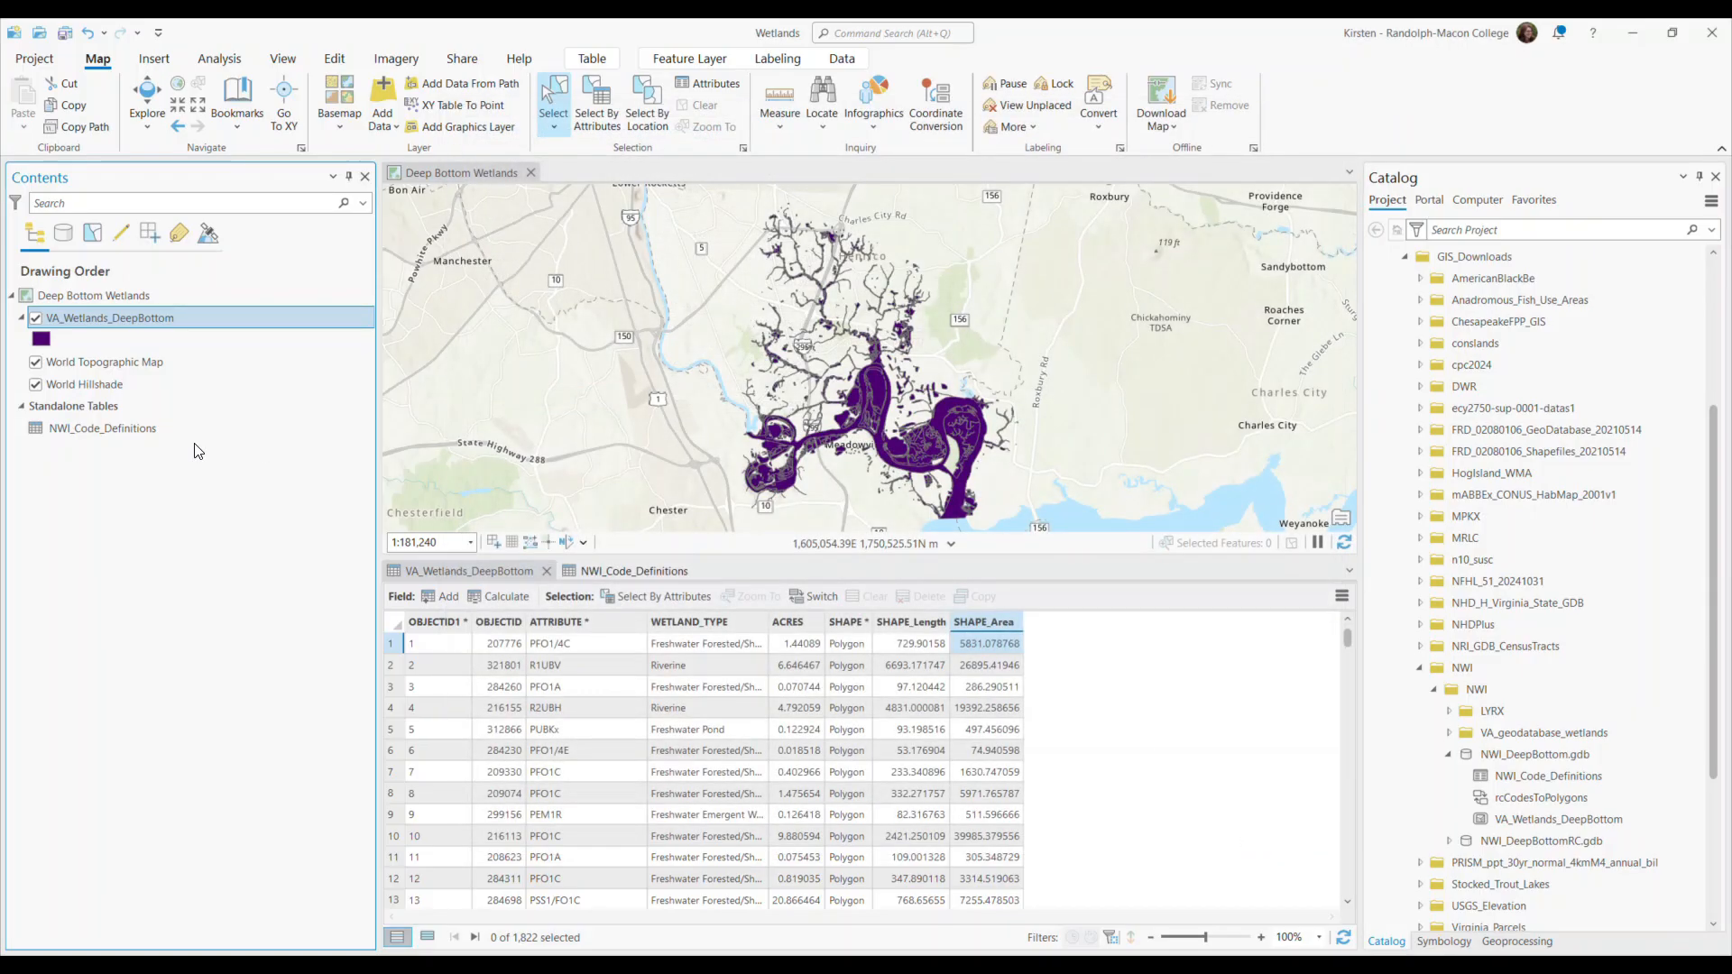
# Inspect the rcCodesToPolygons relate and its related feature class in the NWI_Code_Definitions standalone table properties.
pyautogui.rightClick(83, 431)
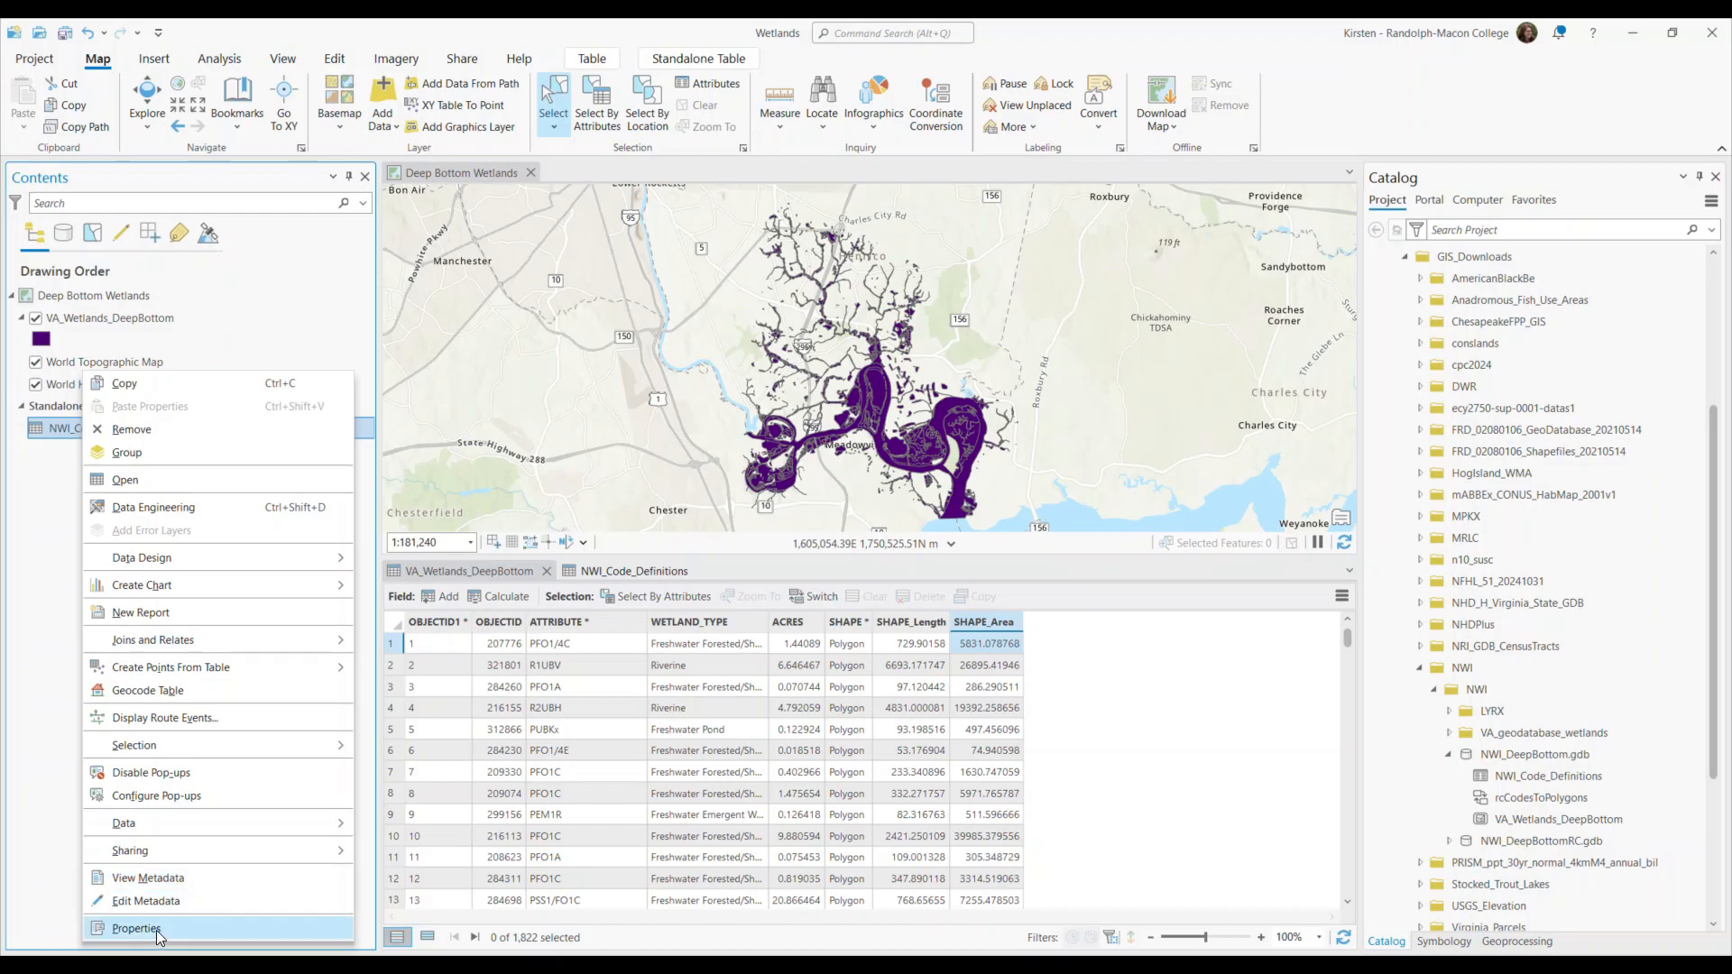
pyautogui.click(155, 929)
pyautogui.click(760, 358)
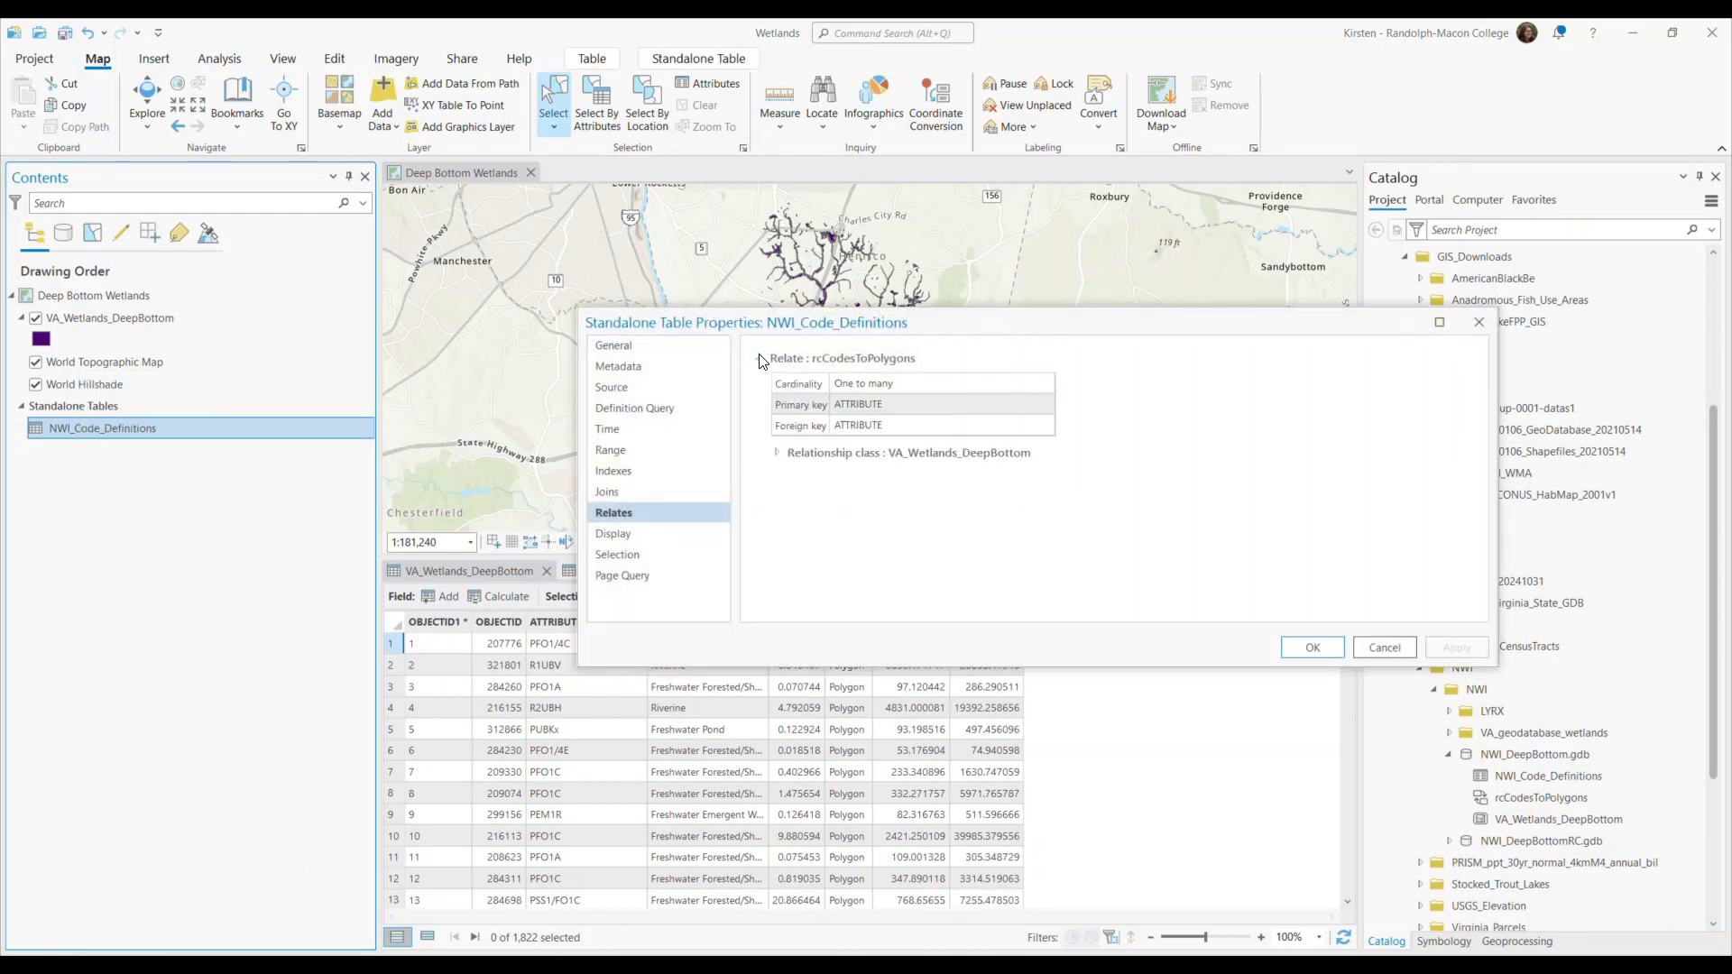
pyautogui.click(777, 454)
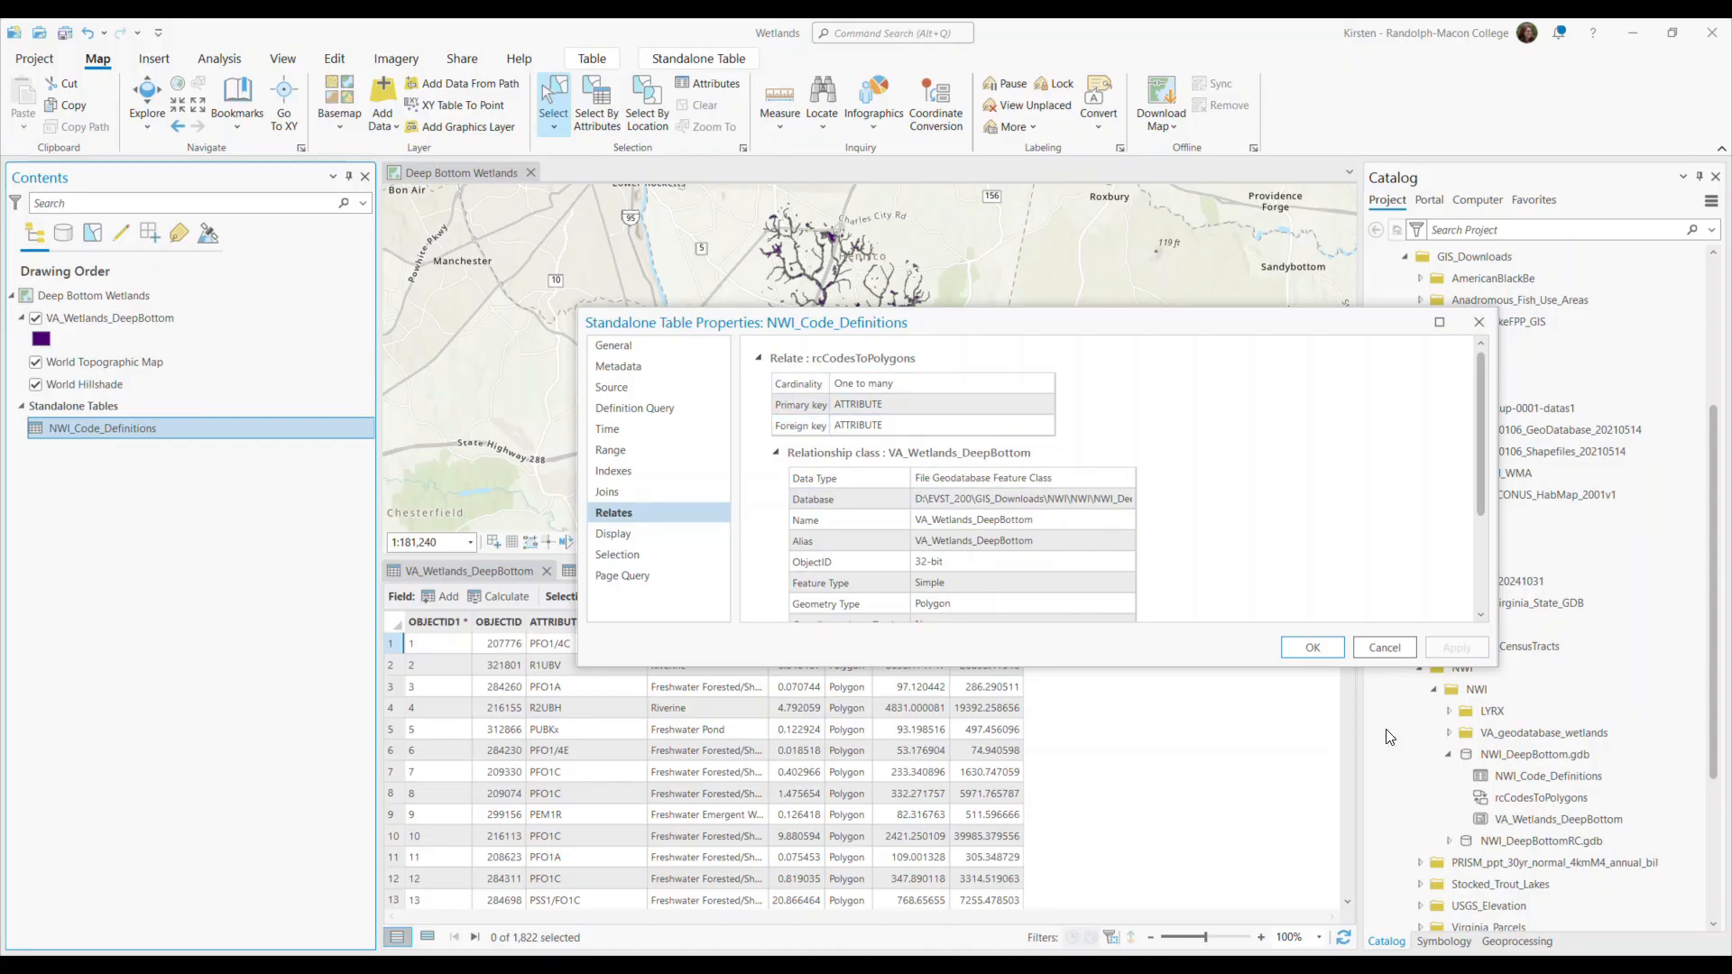
pyautogui.click(1381, 647)
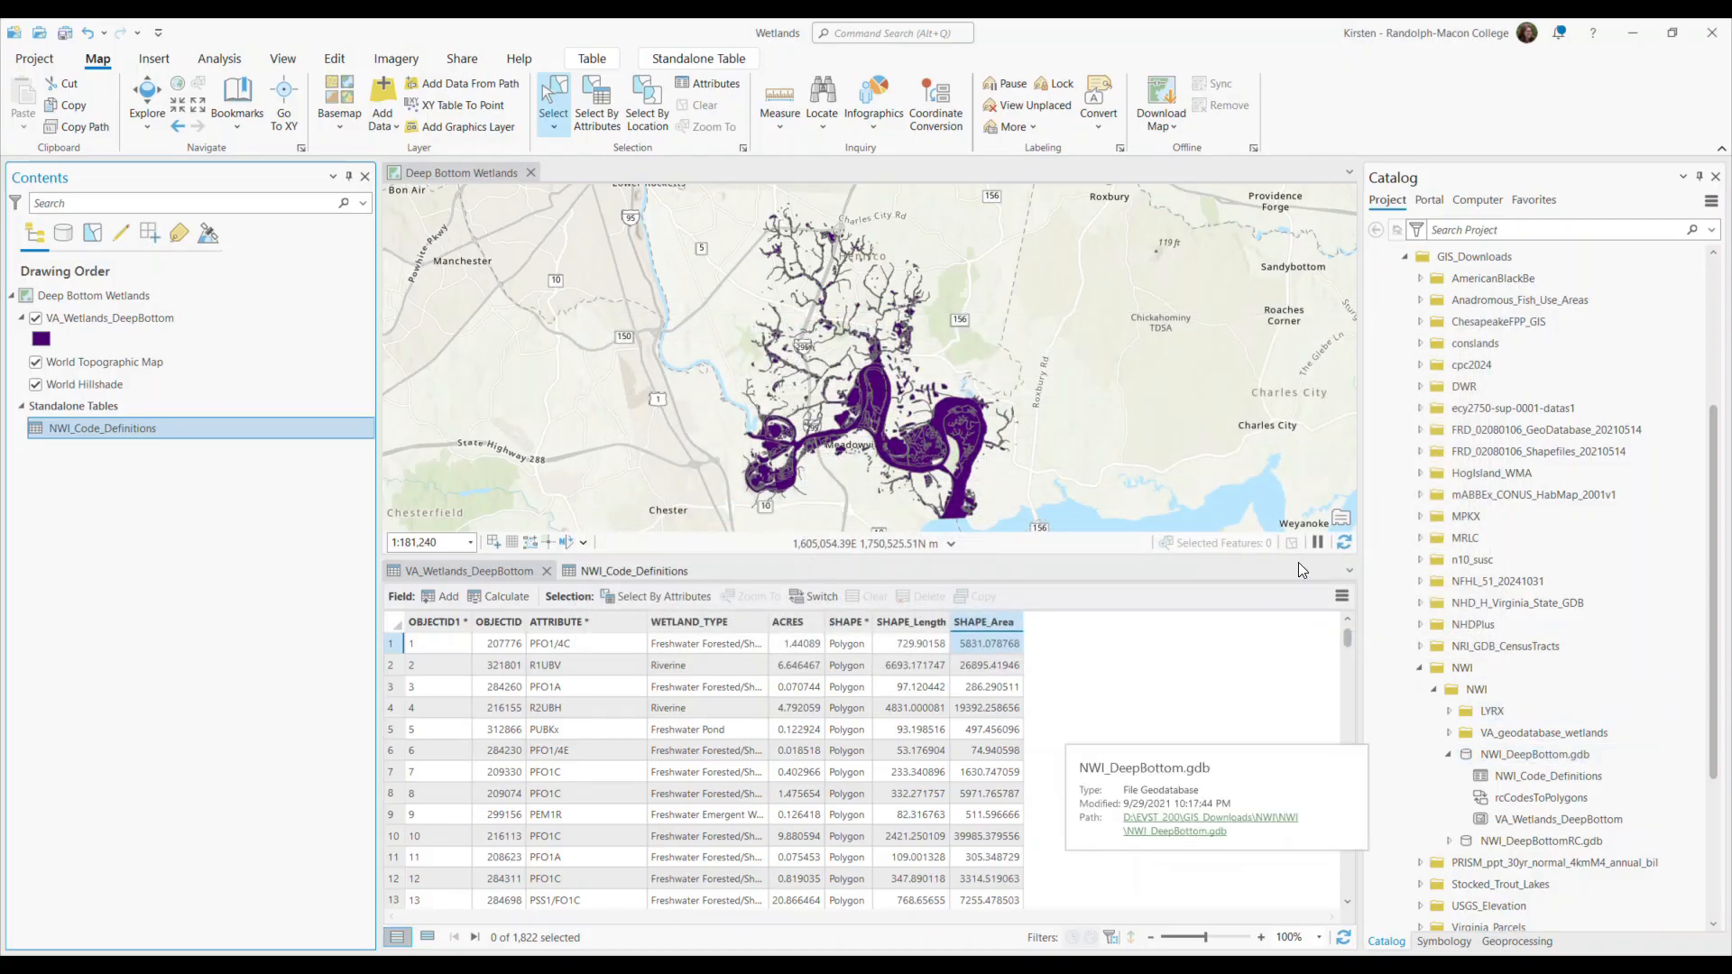
# Select the irregular wetland polygon just east of the large river bend and show only selected records in the VA_Wetlands_DeepBottom table.
pyautogui.scroll(3, 938, 410)
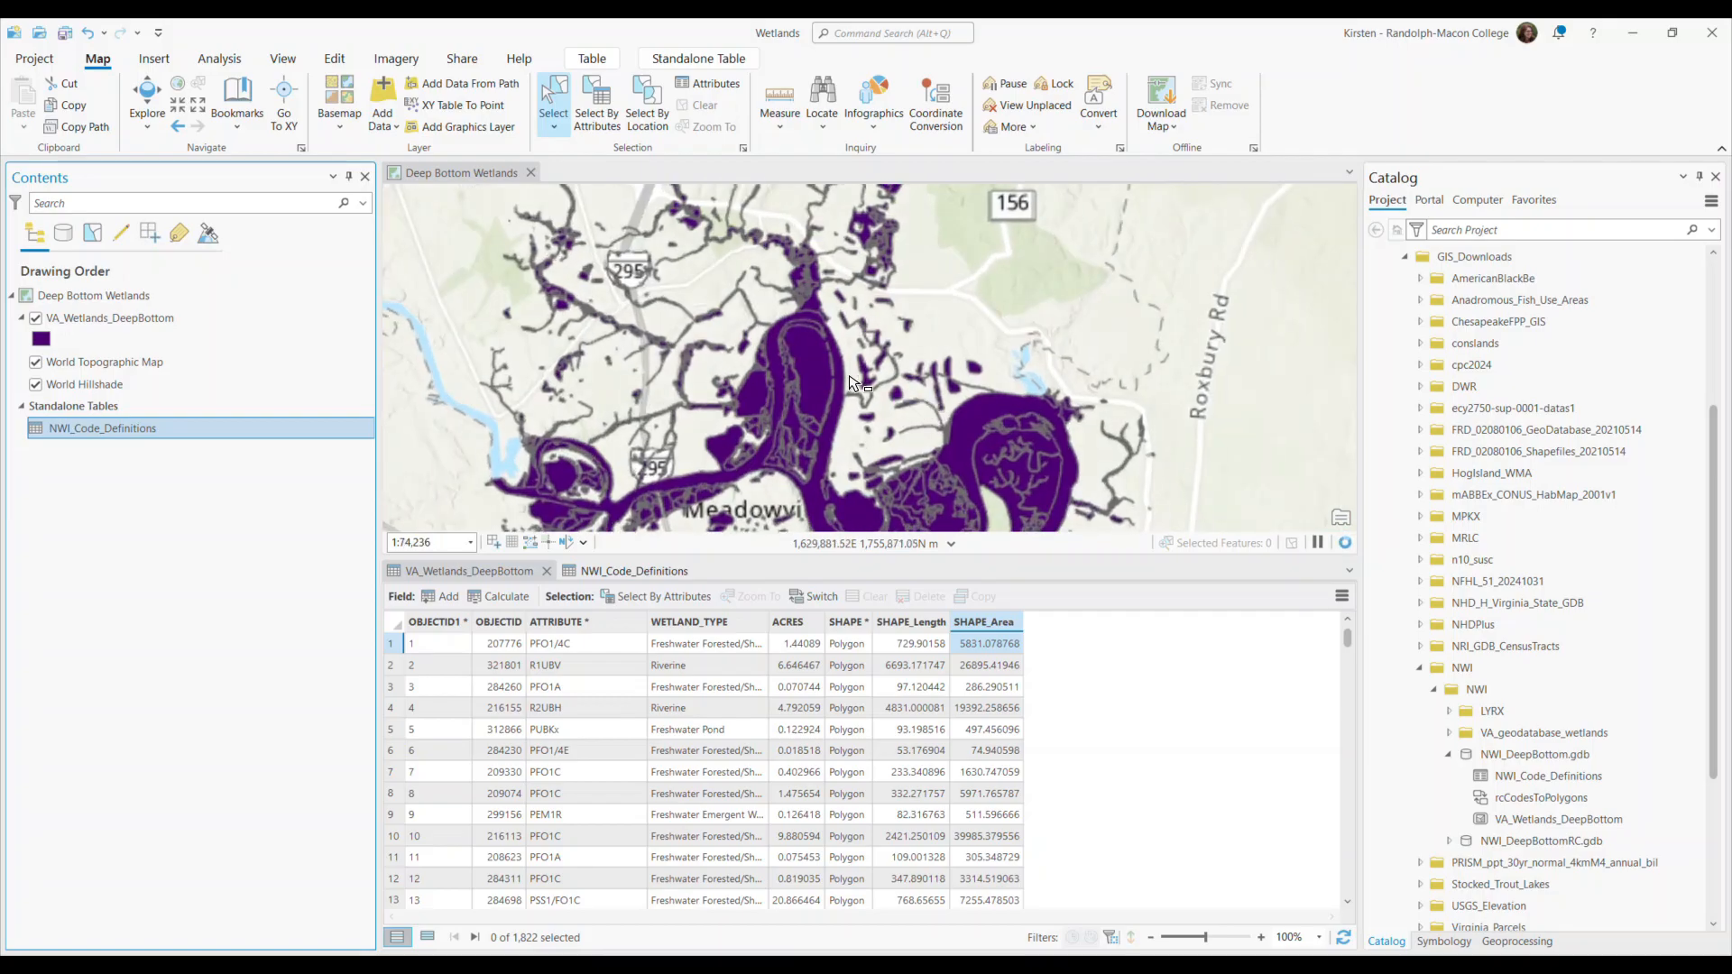
pyautogui.scroll(3, 850, 383)
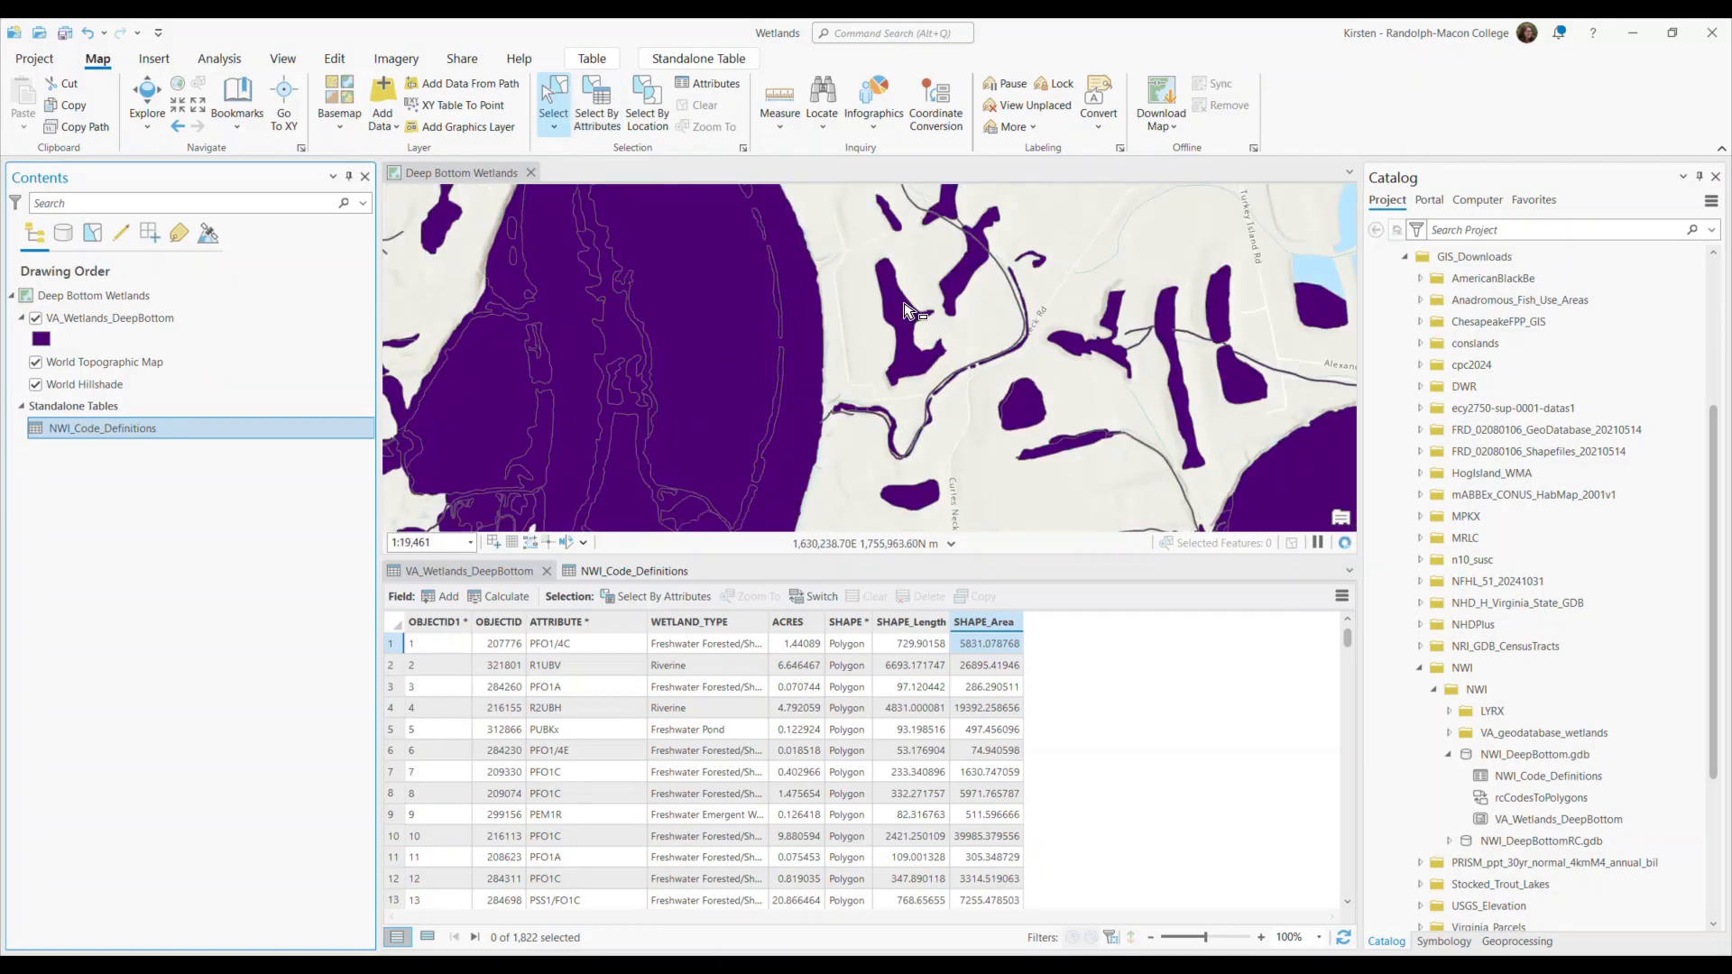
pyautogui.click(903, 314)
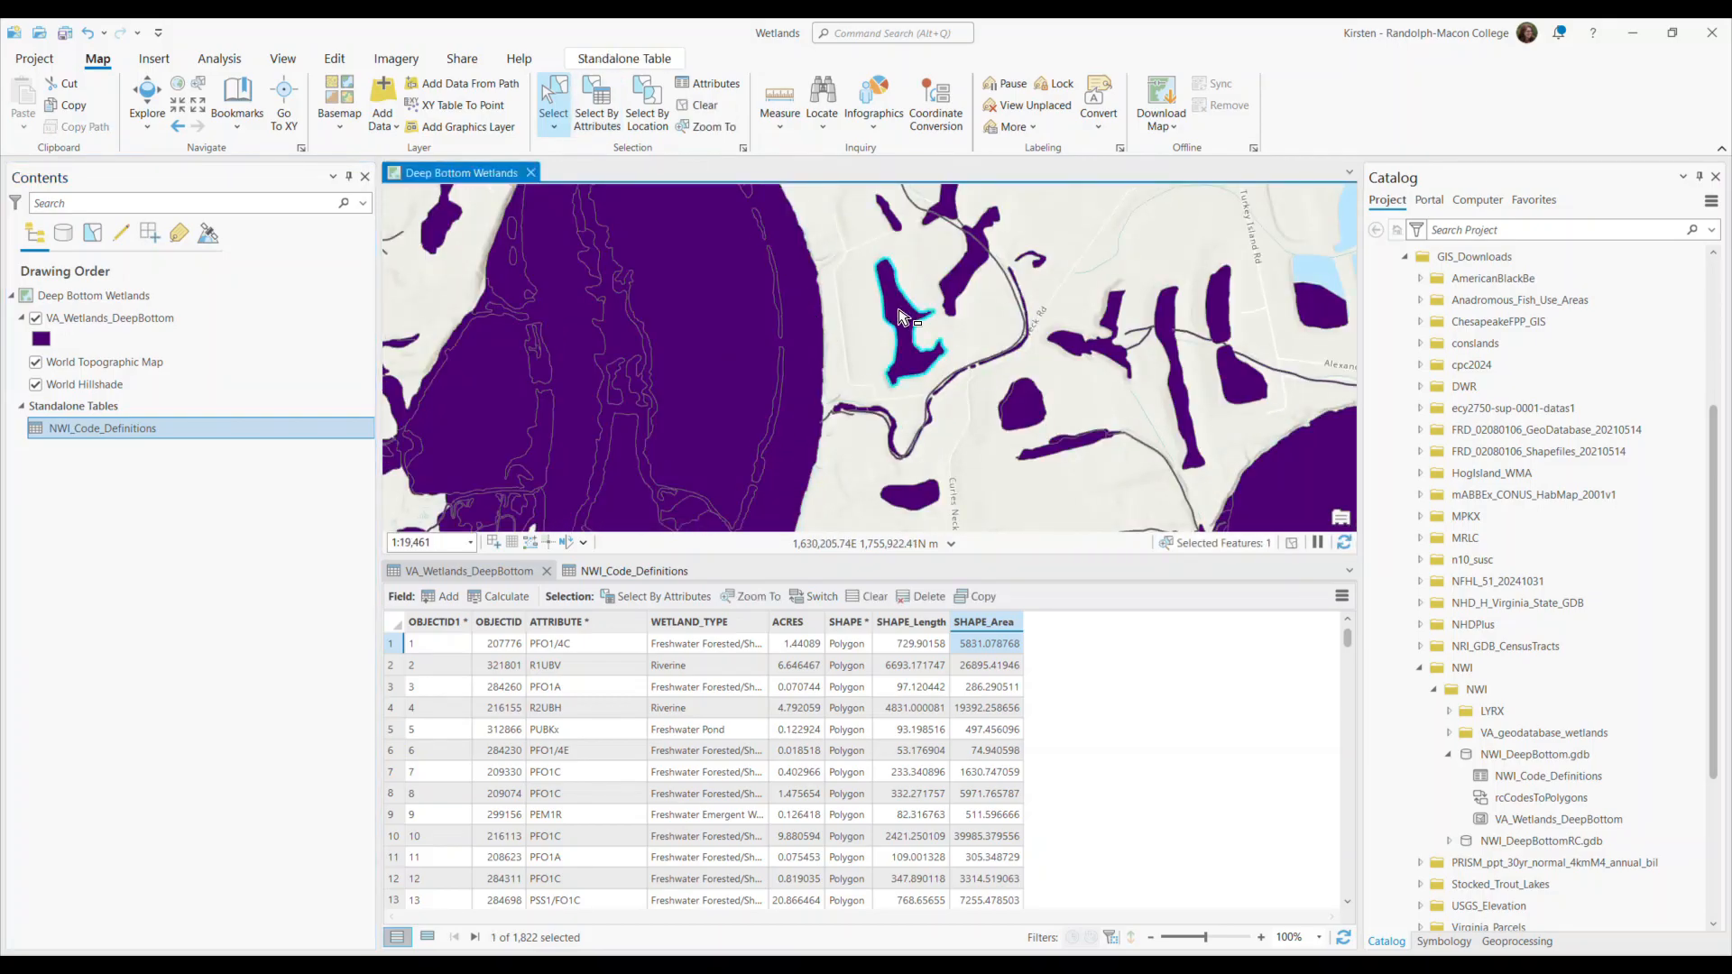
pyautogui.click(427, 937)
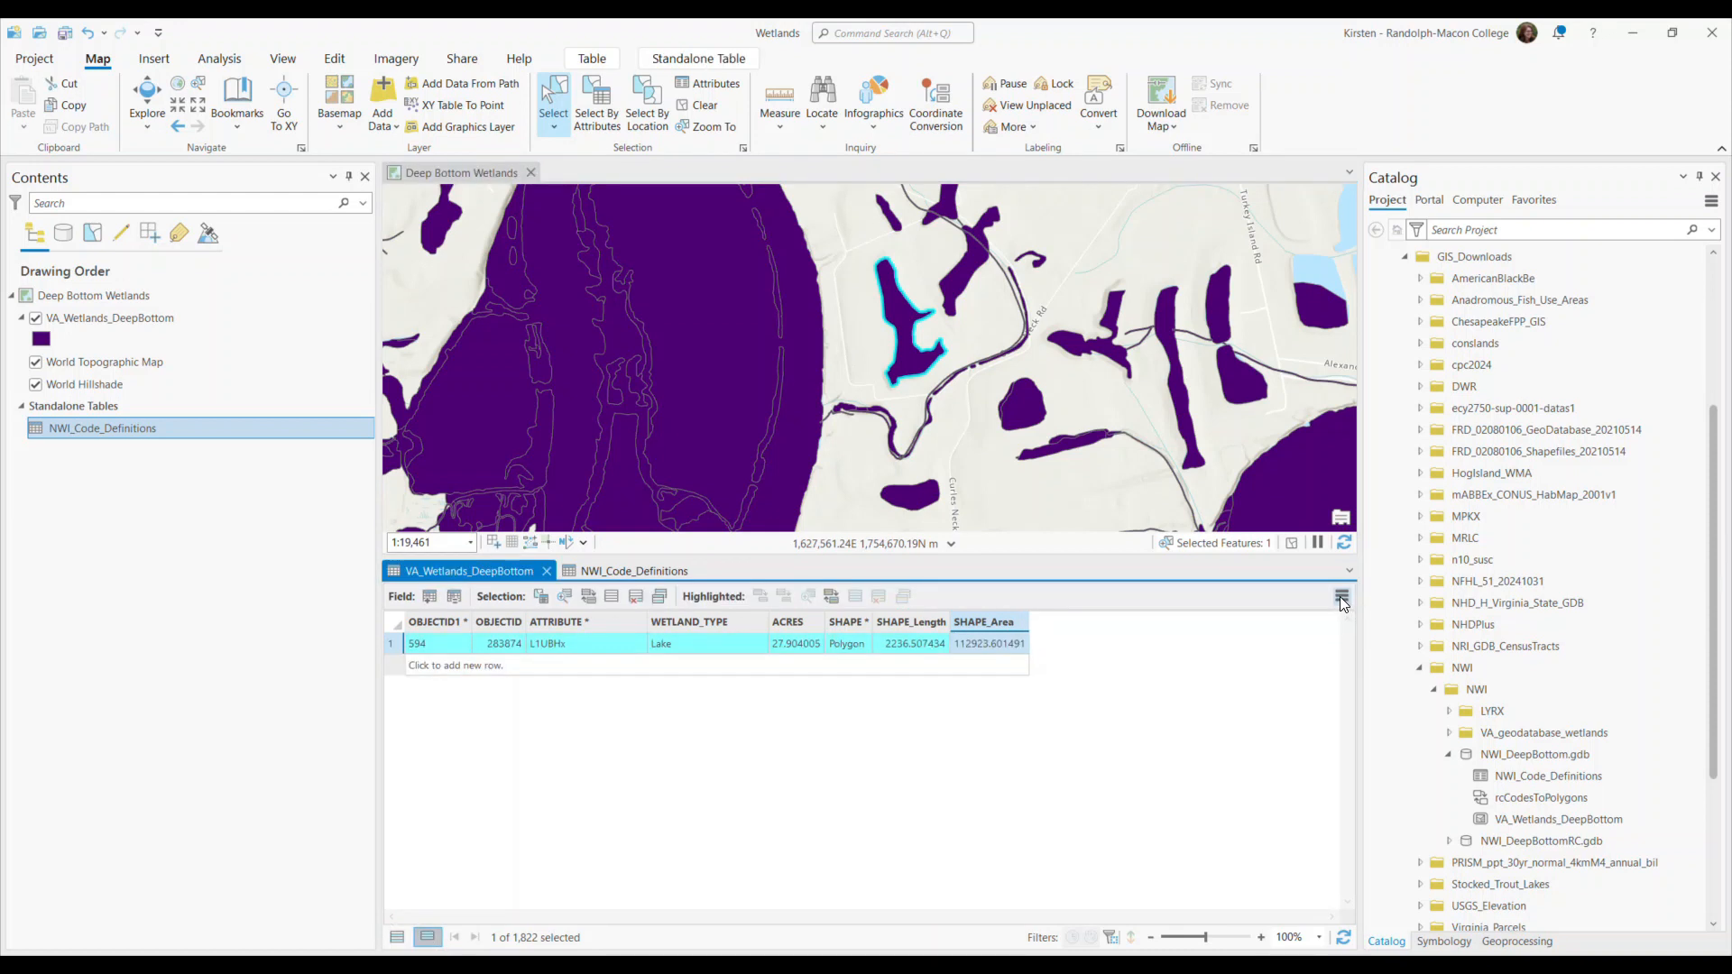
# Display the selected polygon's related record in NWI_Code_Definitions through the PolygonsToCodes relationship.
pyautogui.click(1341, 599)
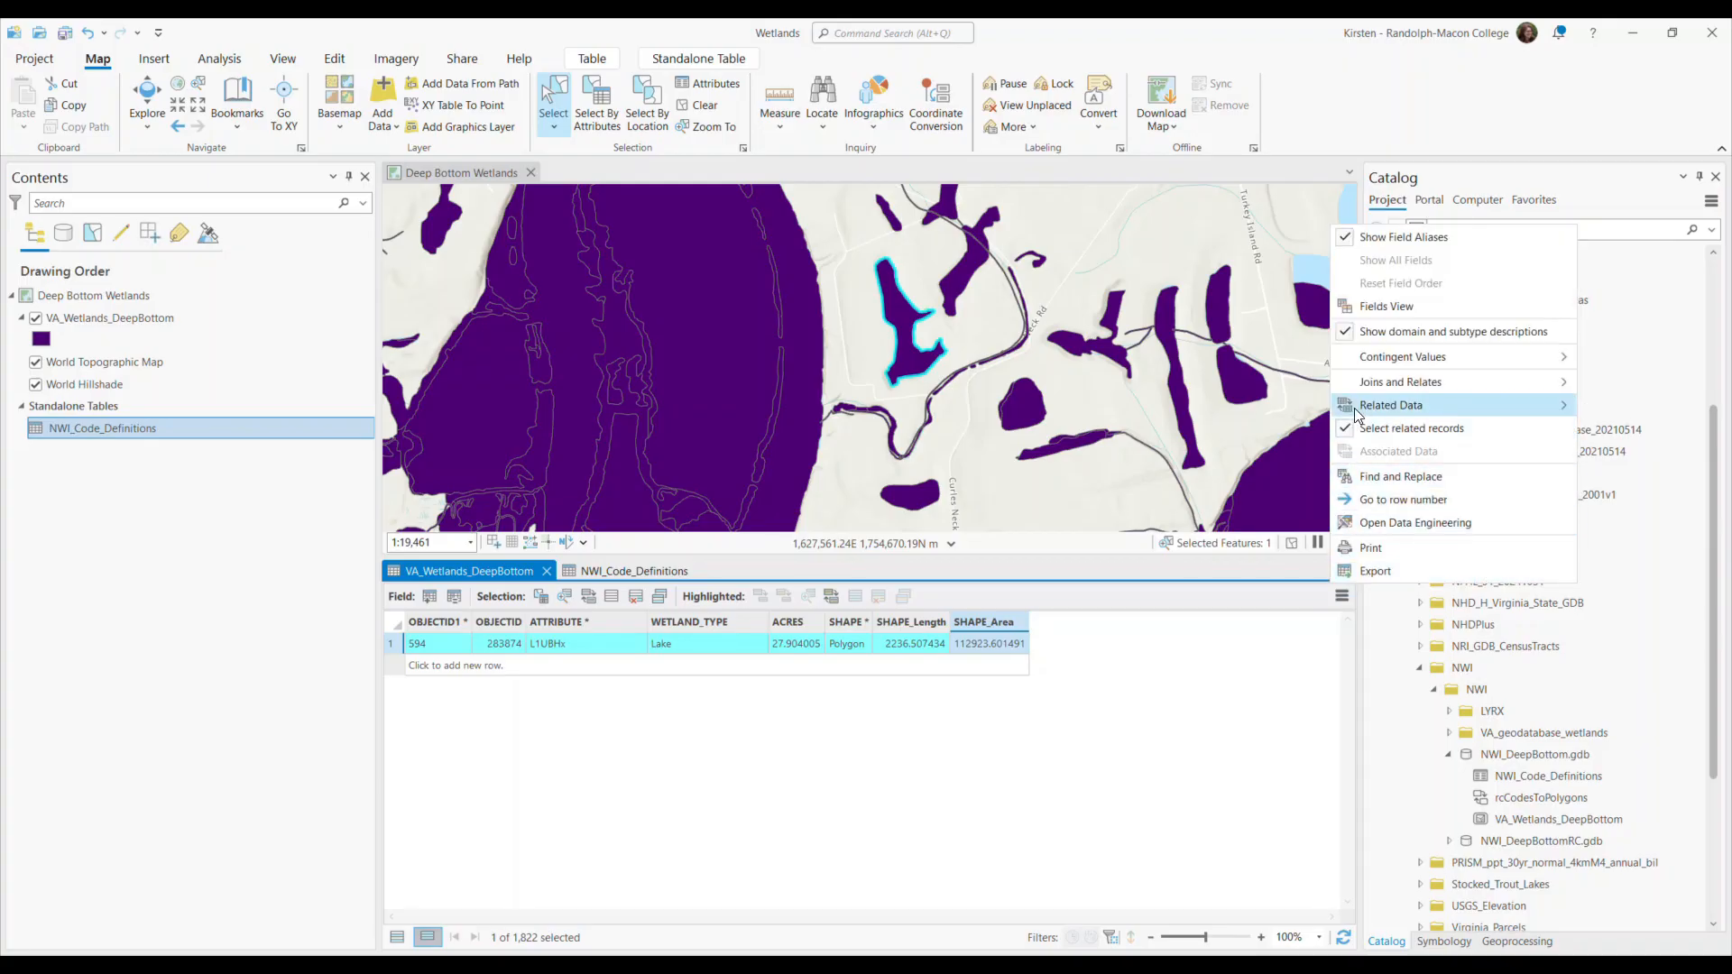
pyautogui.moveTo(1375, 411)
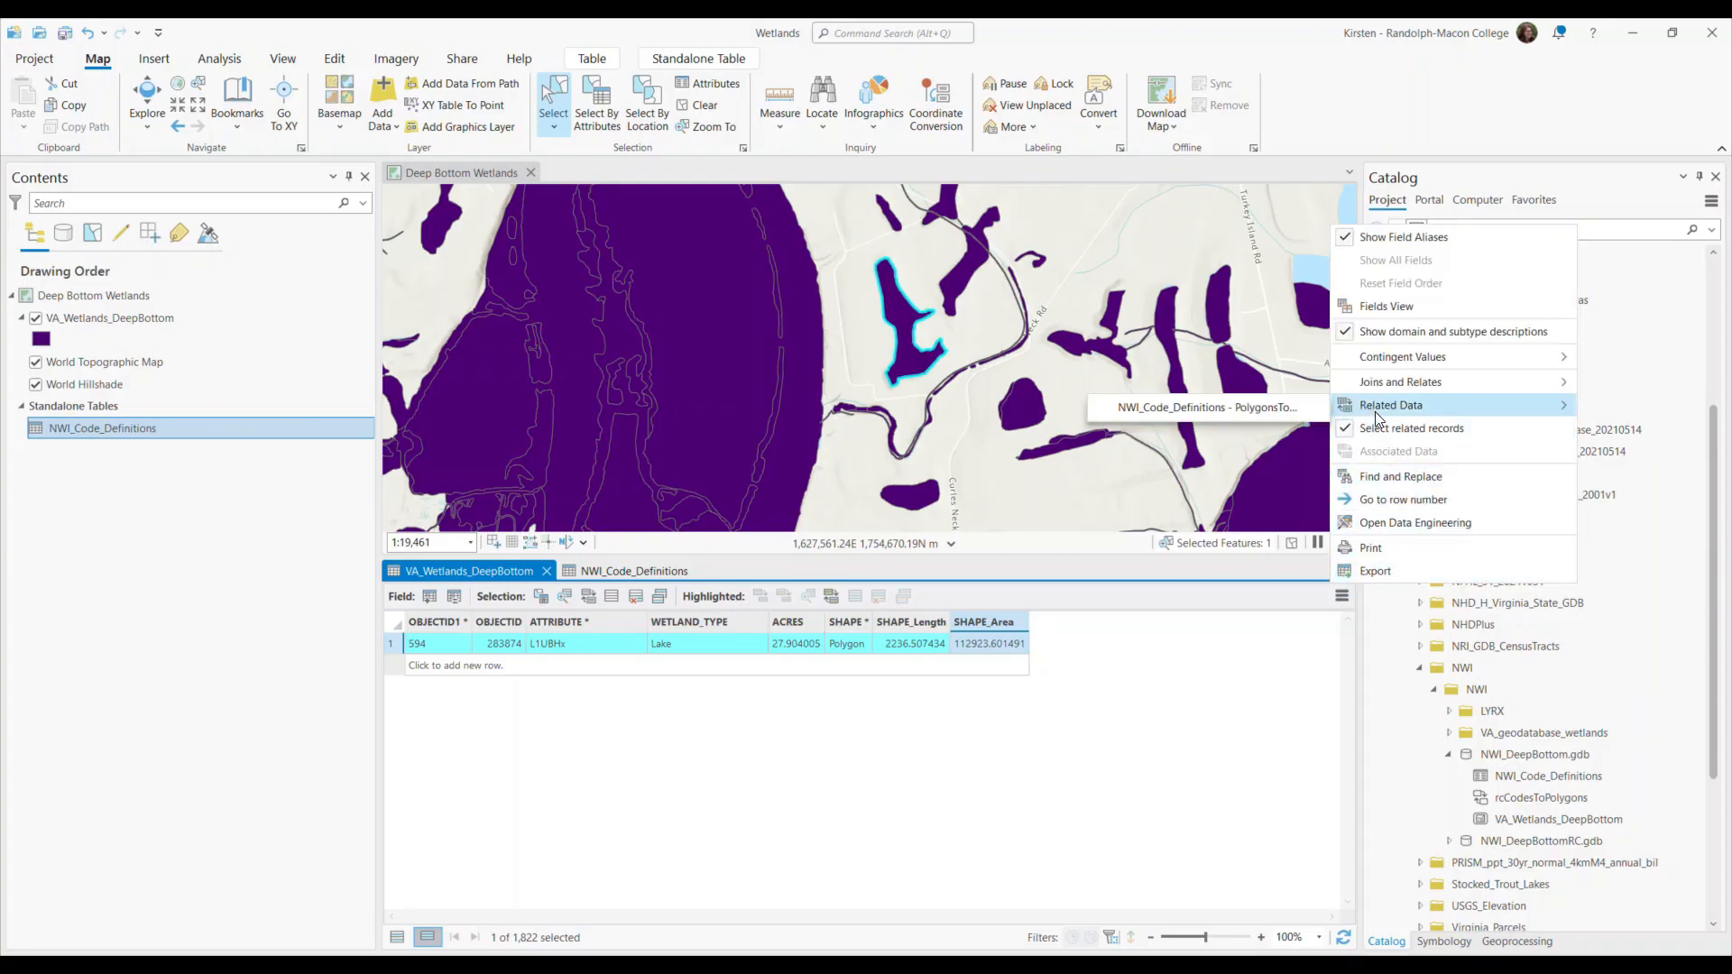
pyautogui.click(1187, 414)
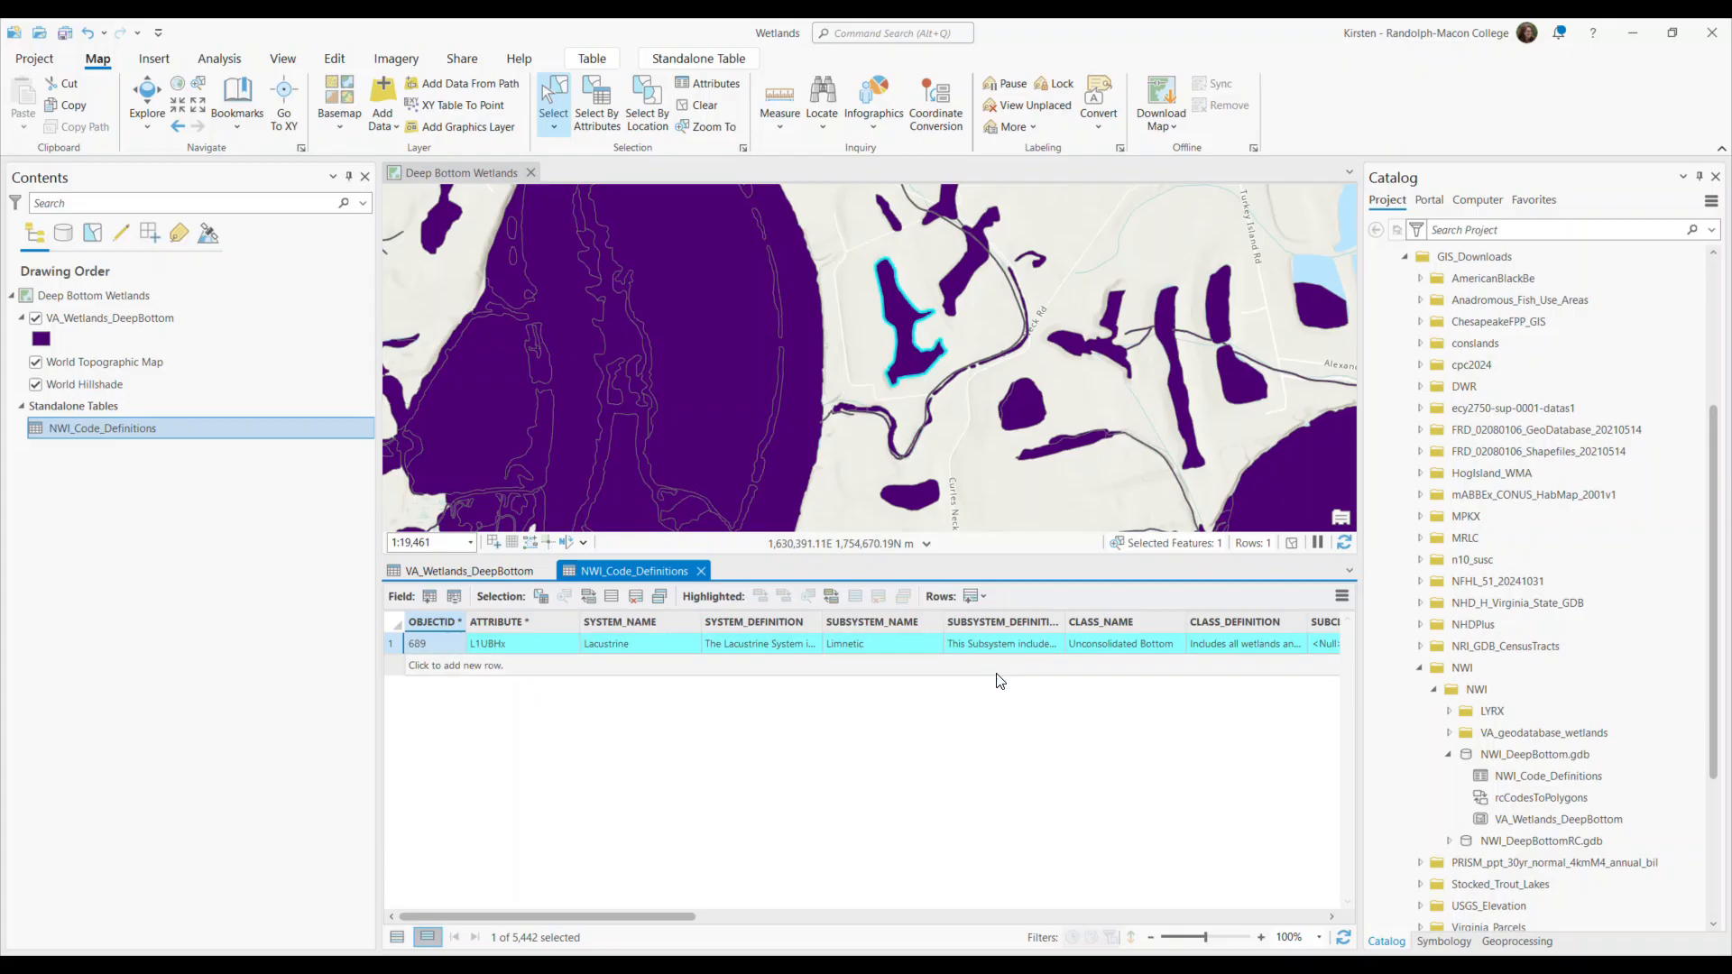
# Select all VA_Wetlands_DeepBottom polygons related to the selected L1UBHx code through the CodesToPolygons relationship and view them on the map.
pyautogui.click(1342, 597)
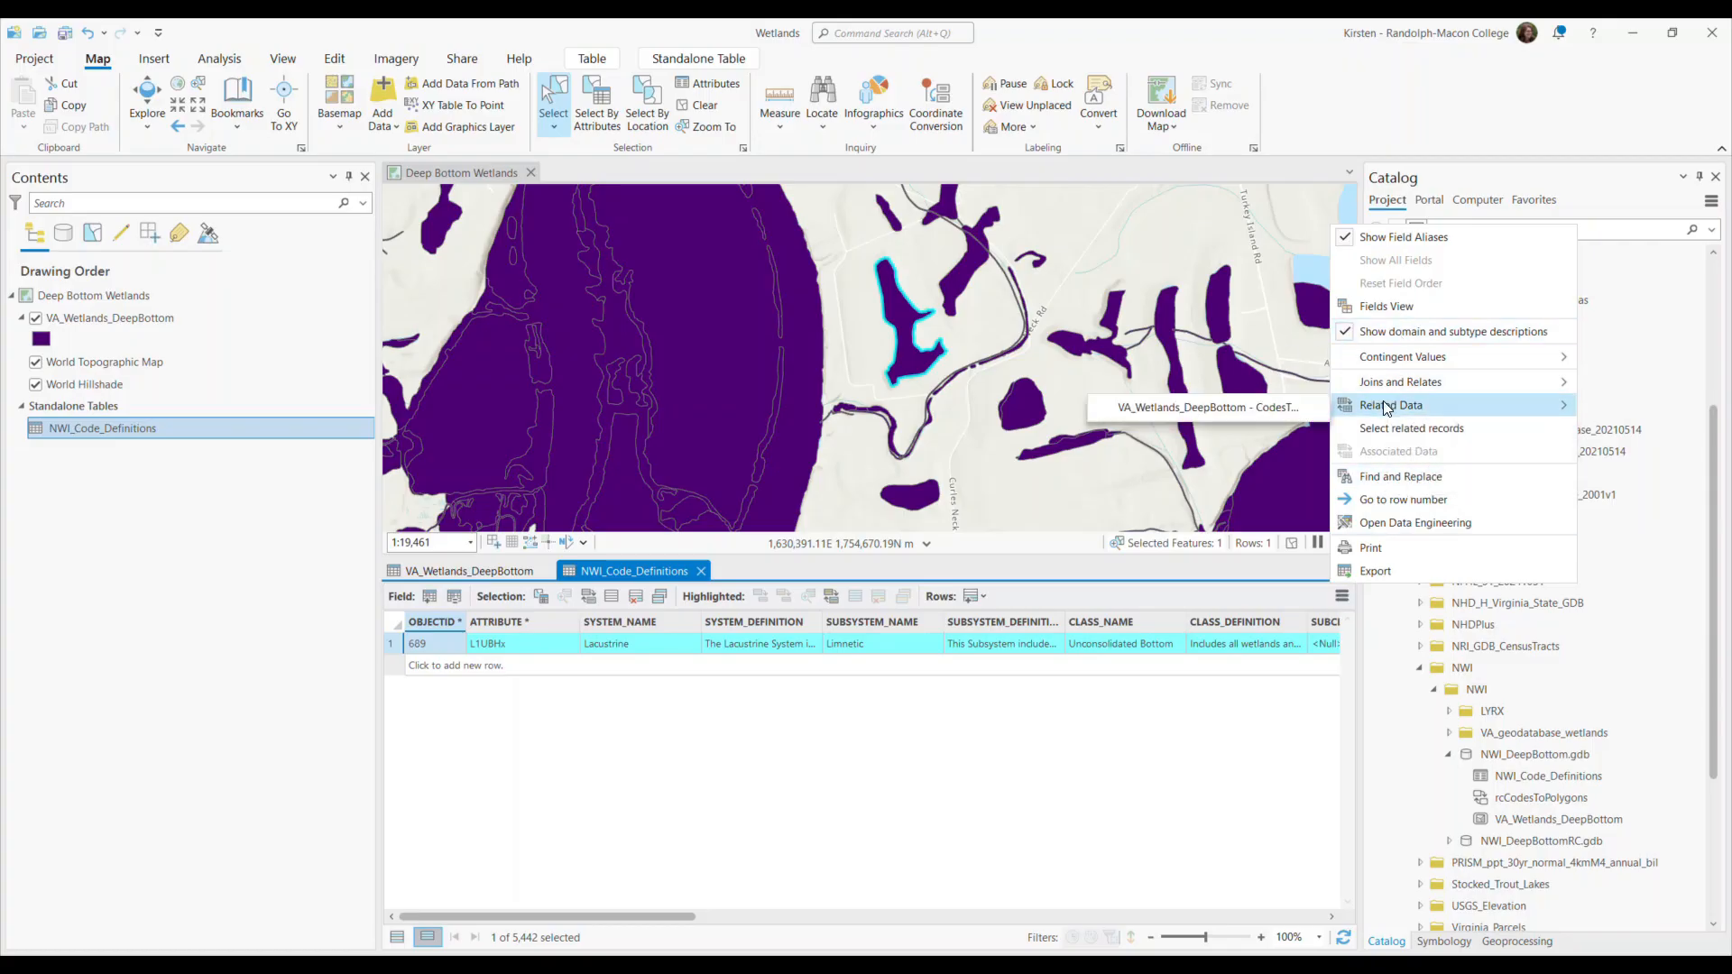
pyautogui.click(1219, 409)
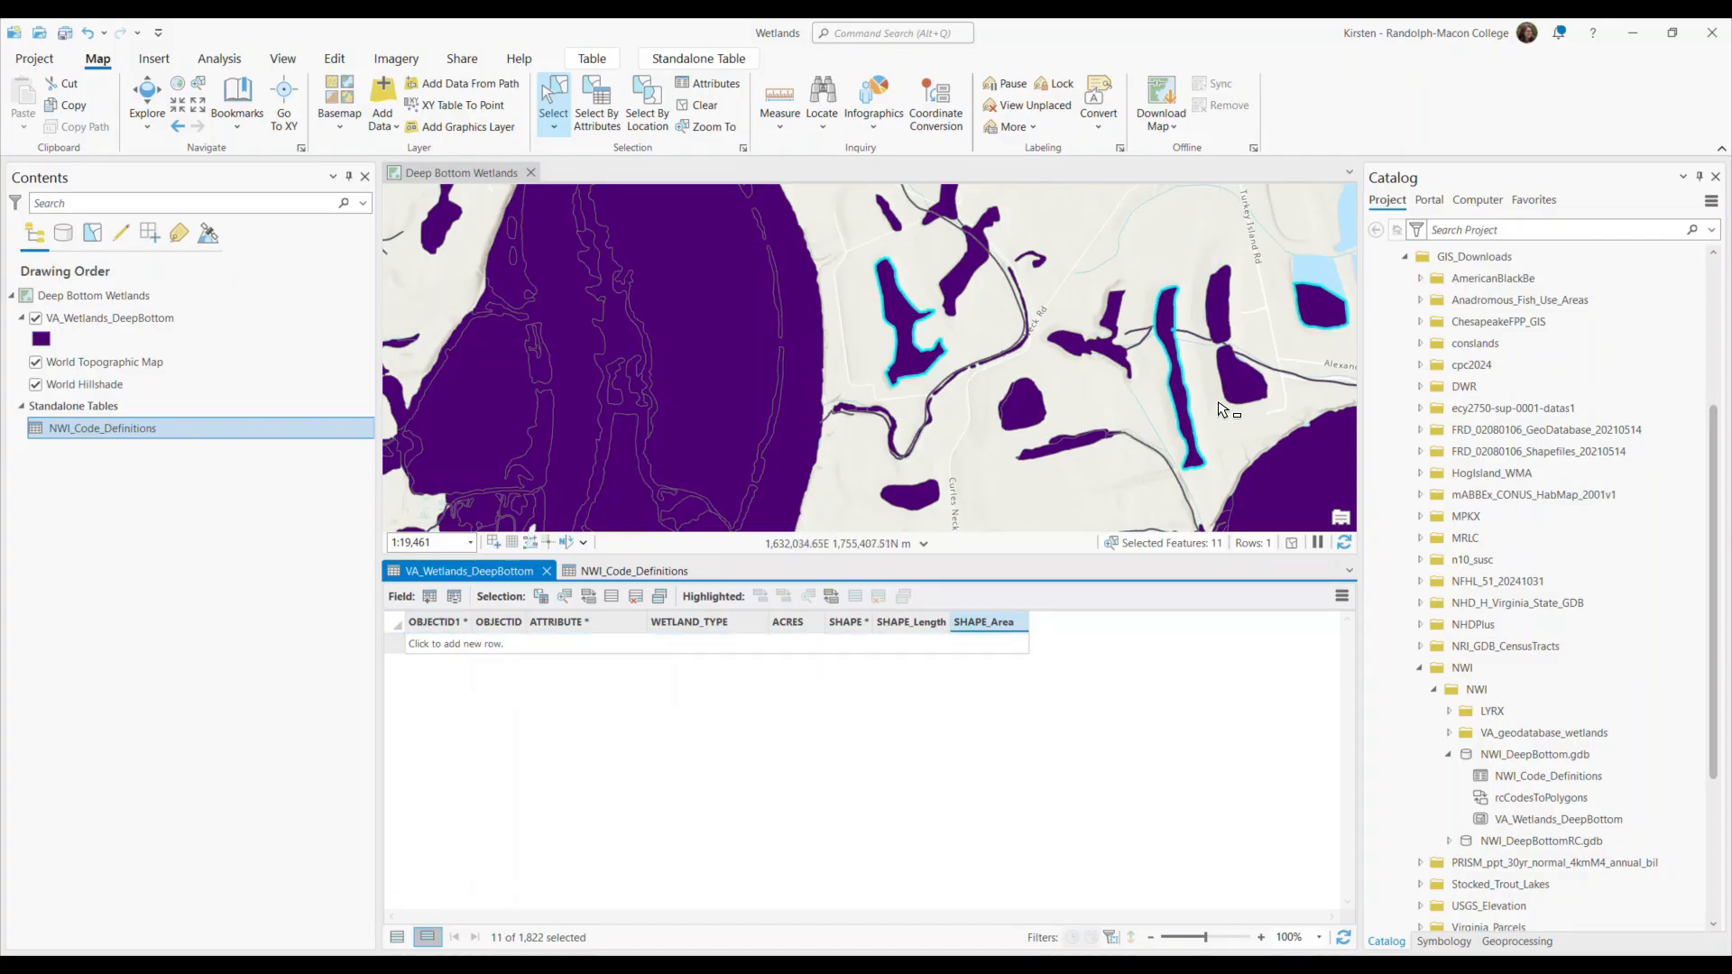
pyautogui.scroll(-6, 1119, 417)
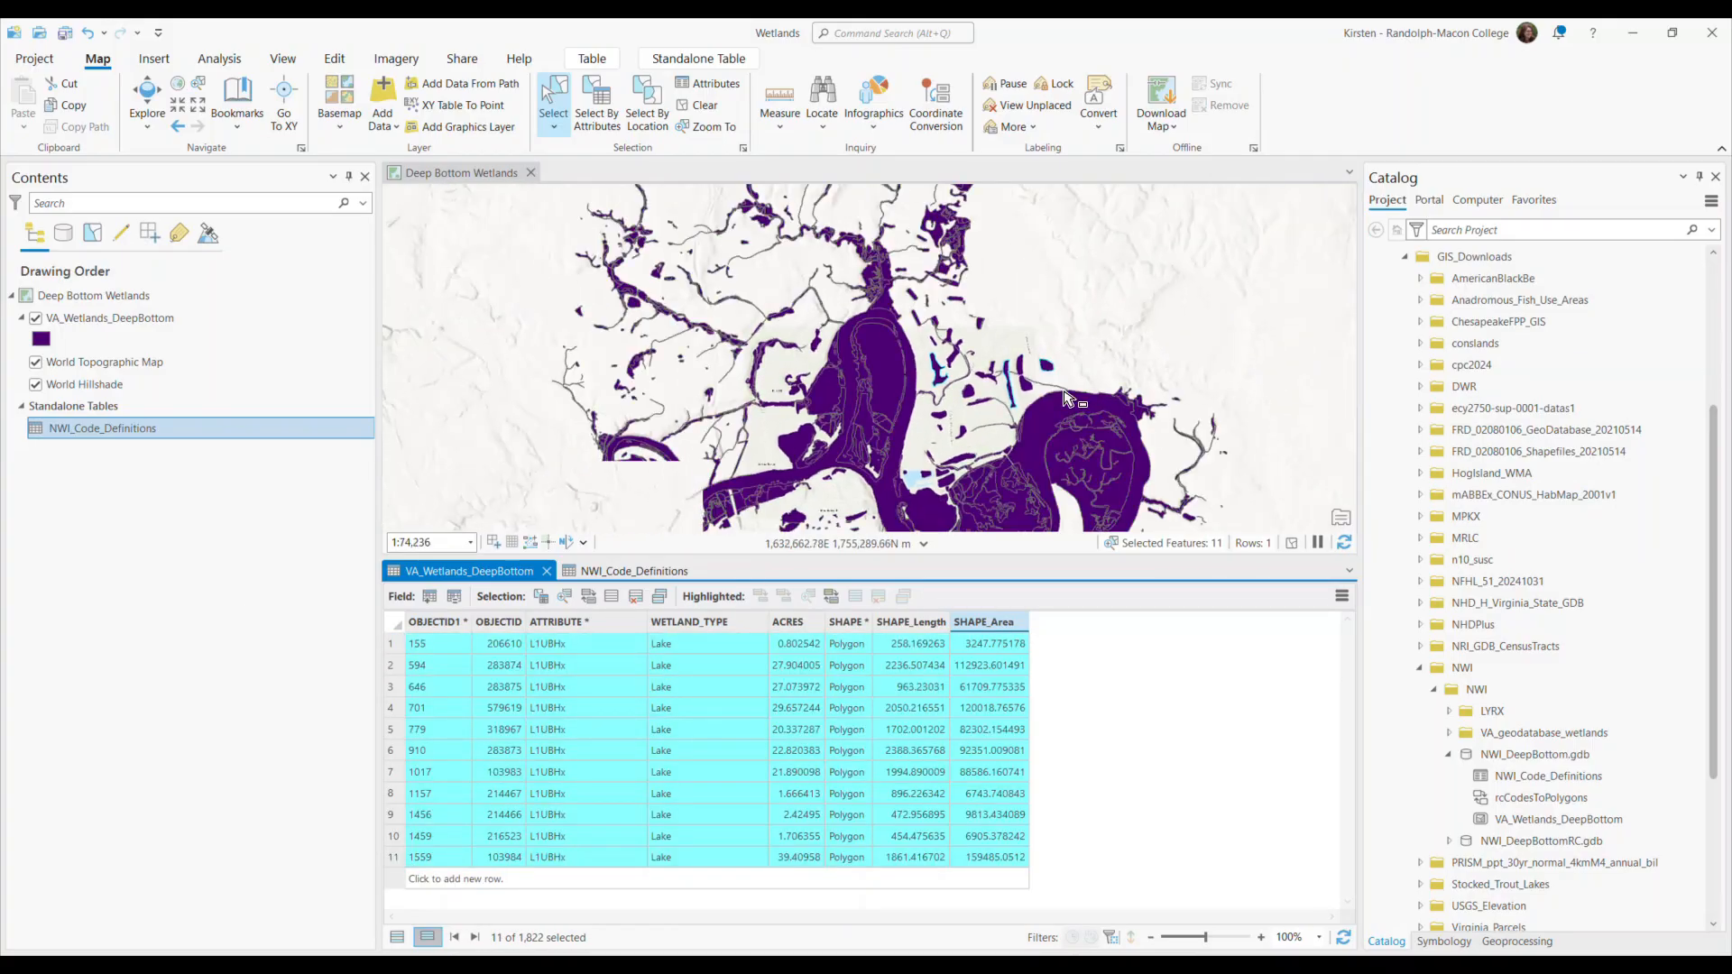